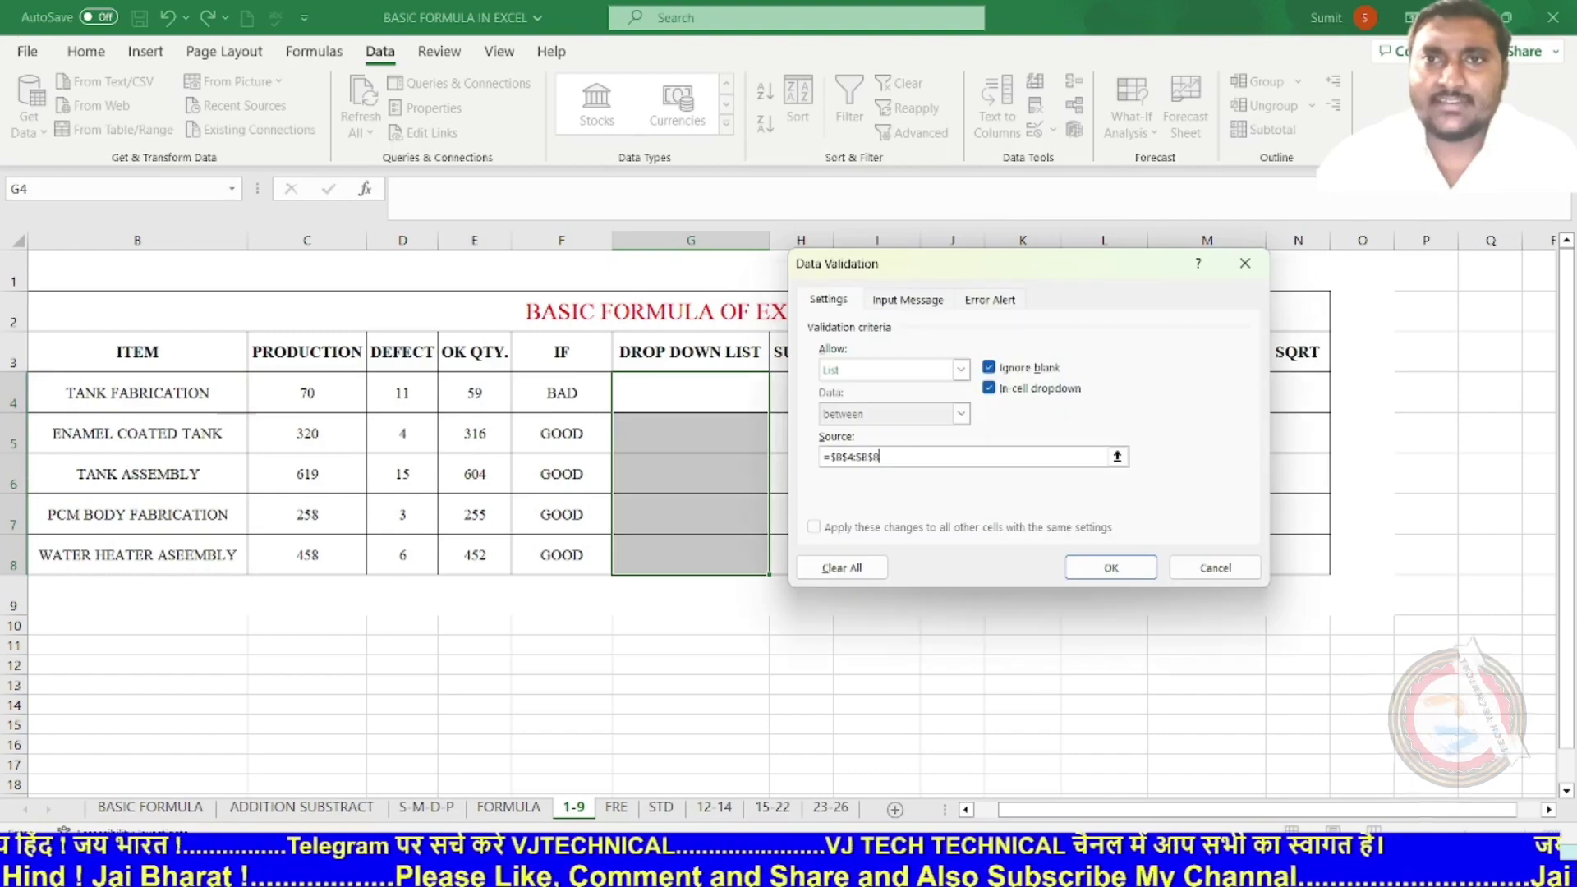
- Apply list validation with the source =$B$4:$B$8 to cells G4:G8, and check each cell in the DROP DOWN LIST column
left_click(1111, 567)
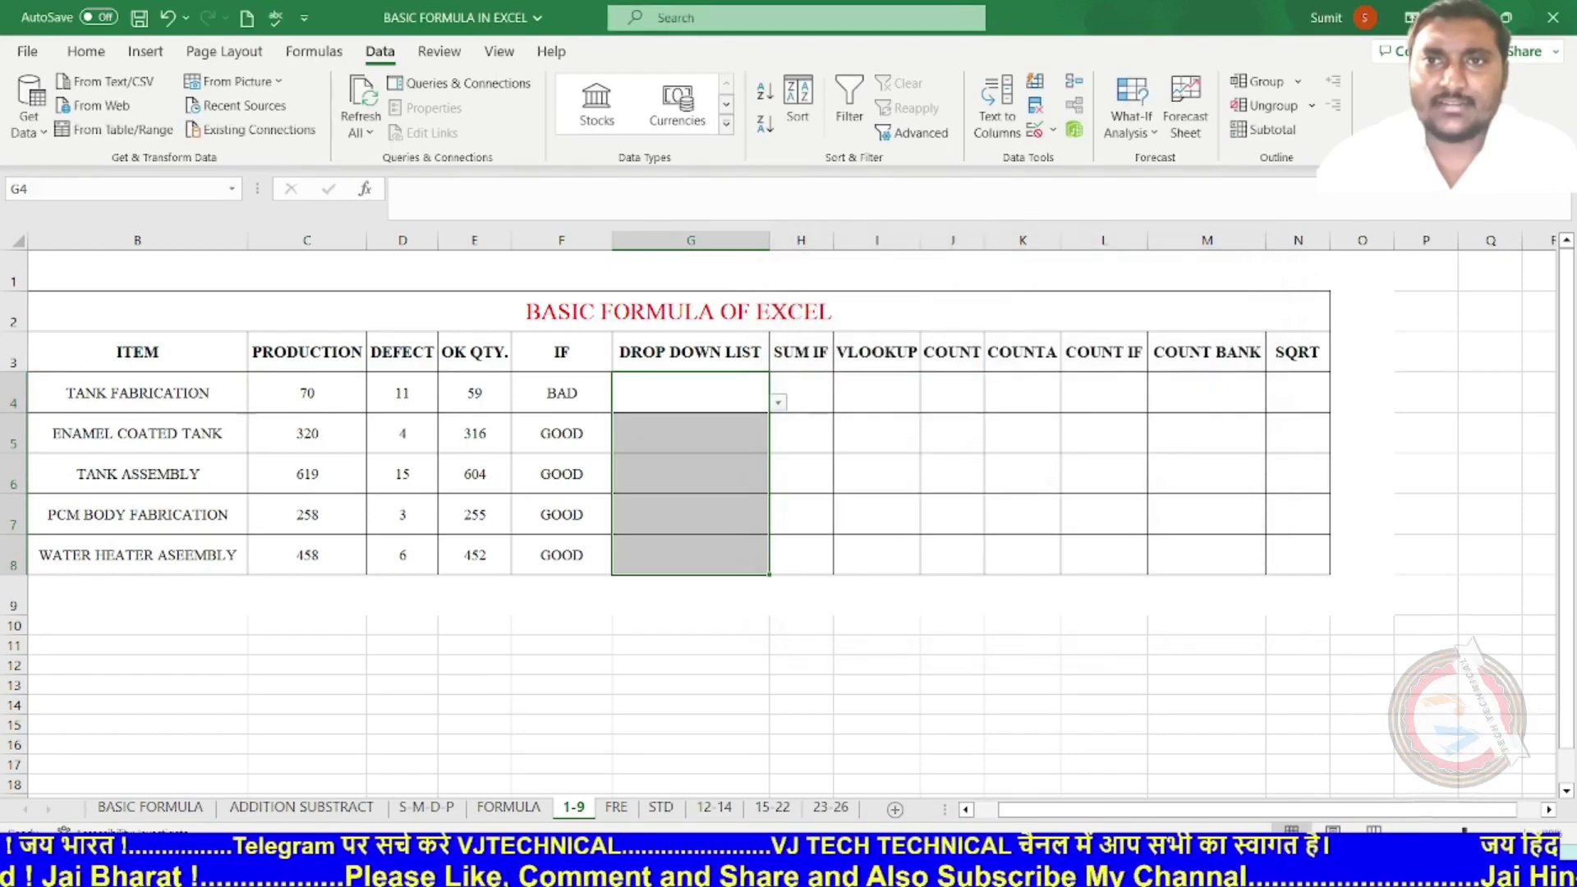
left_click(690, 626)
left_click(691, 434)
left_click(691, 474)
left_click(691, 515)
left_click(691, 555)
left_click(691, 595)
left_click(691, 393)
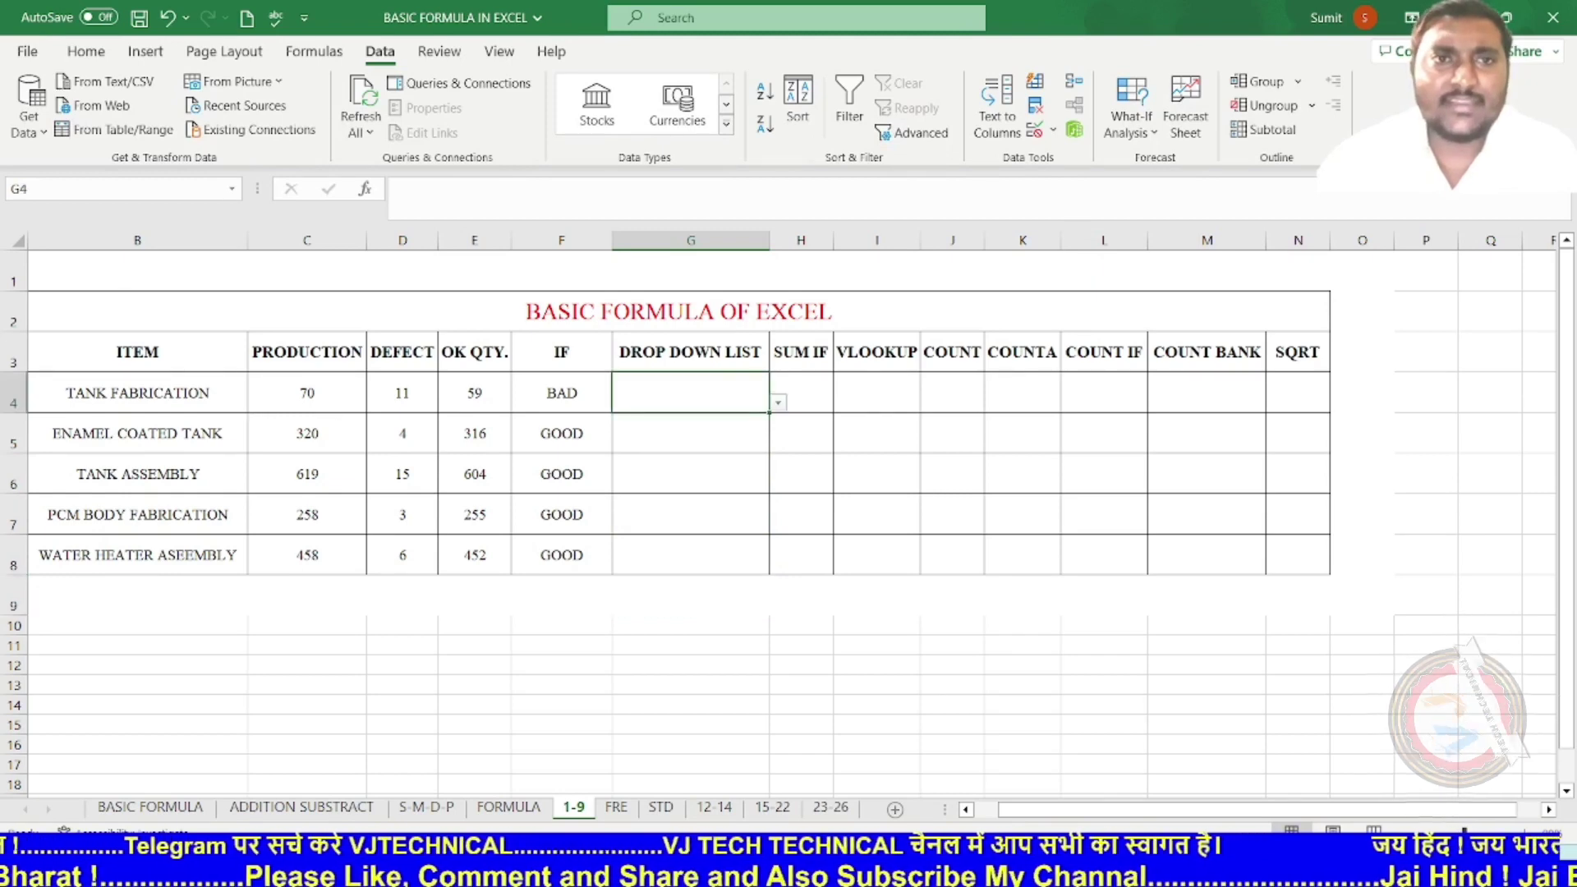
- Choose TANK FABRICATION in G4 and ENAMEL COATED TANK in G5 from their drop-down lists
left_click(137, 392)
left_click(691, 393)
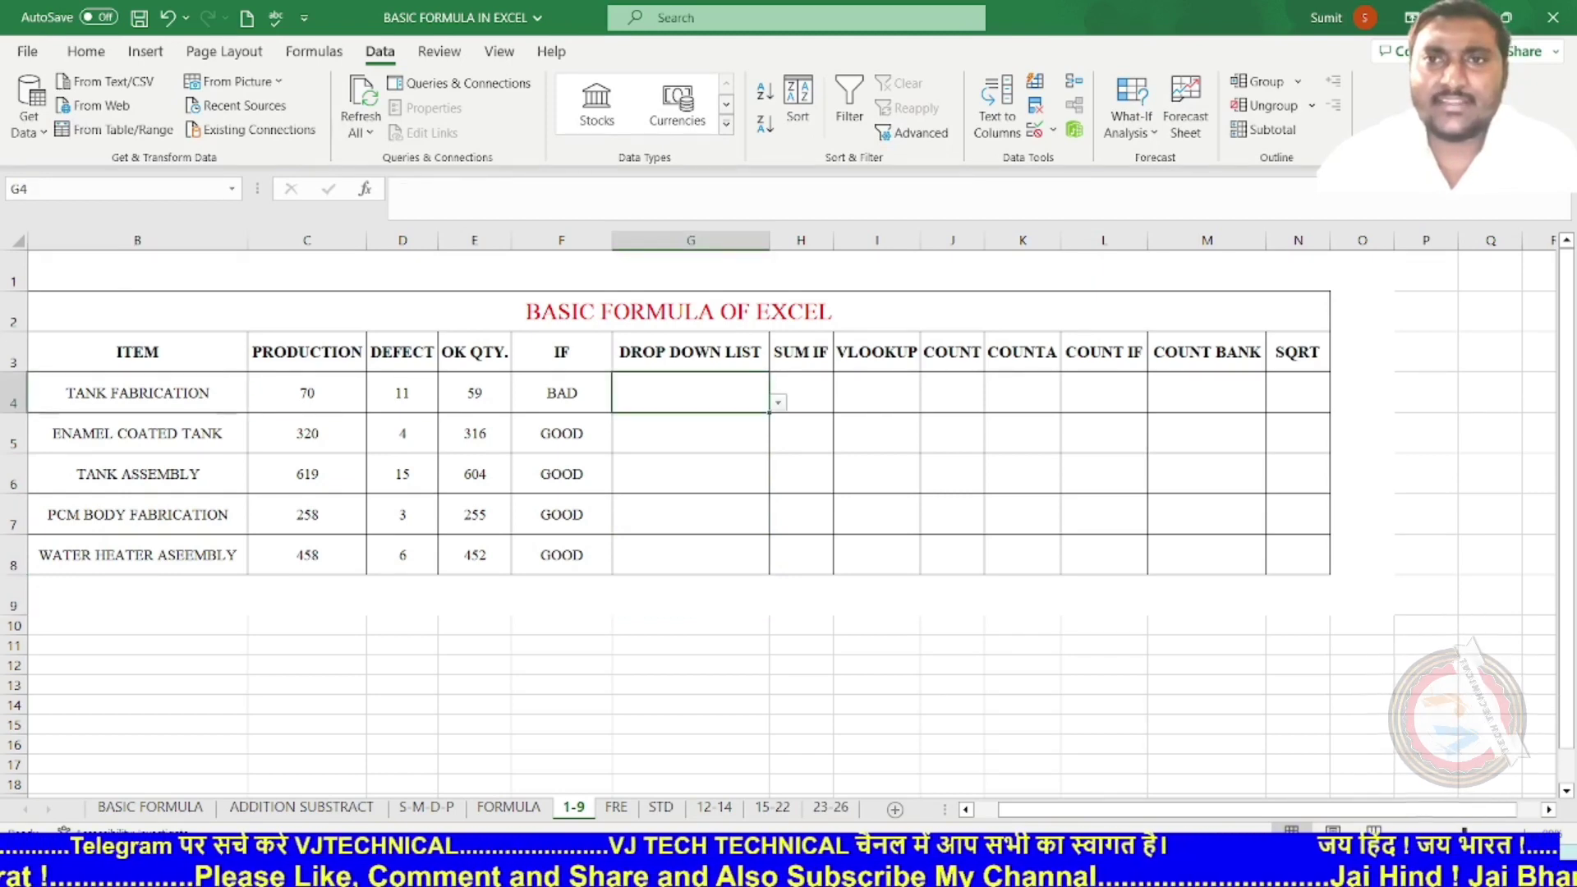
left_click(778, 403)
left_click(675, 421)
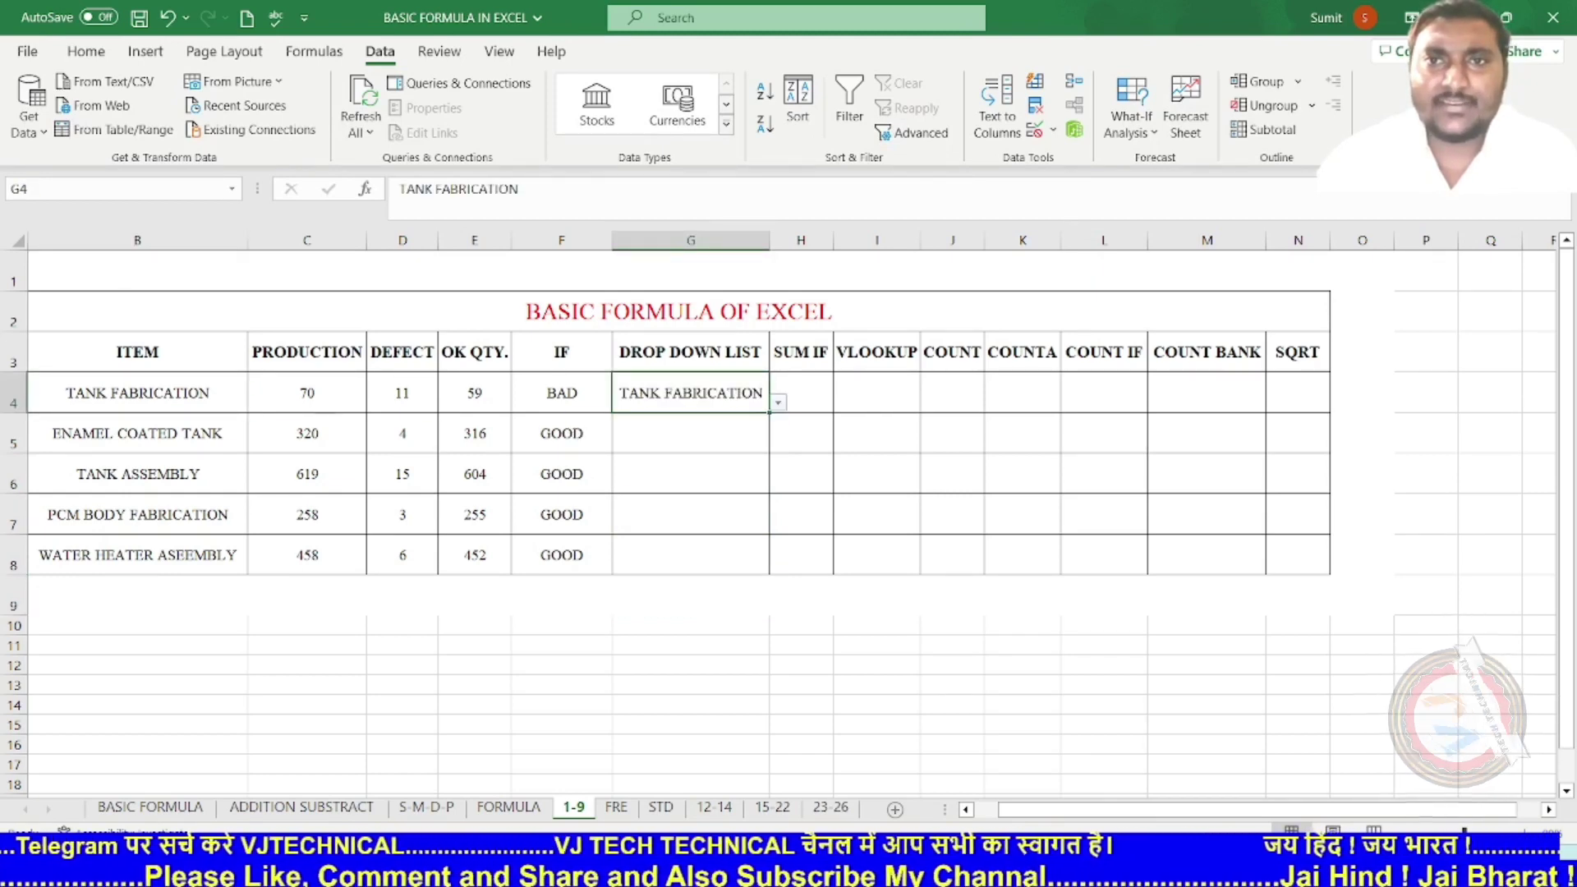
left_click(691, 434)
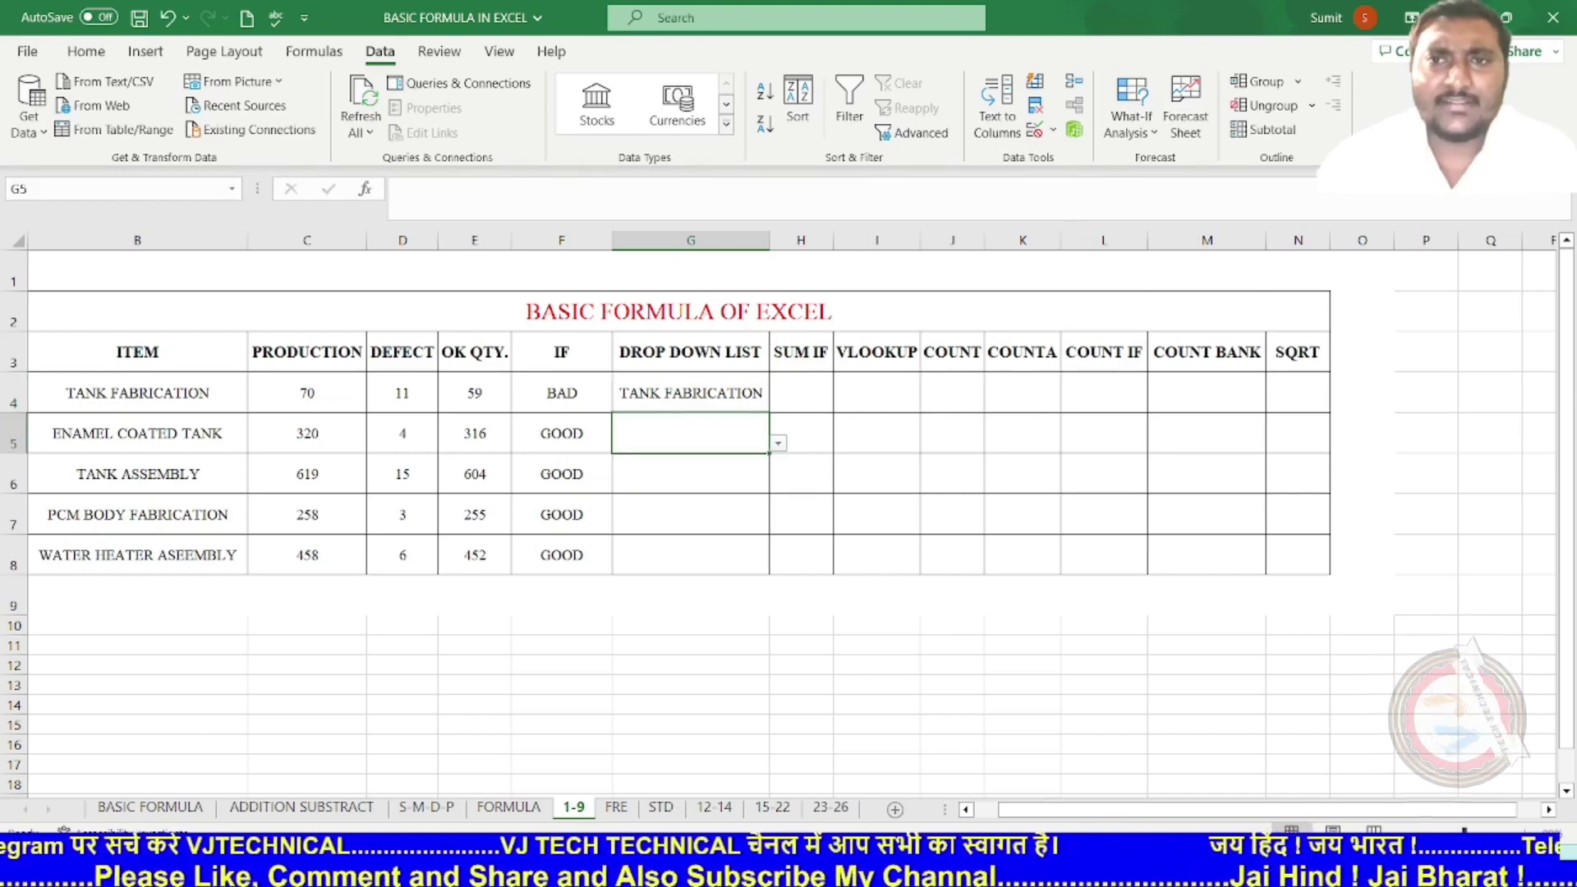
left_click(778, 444)
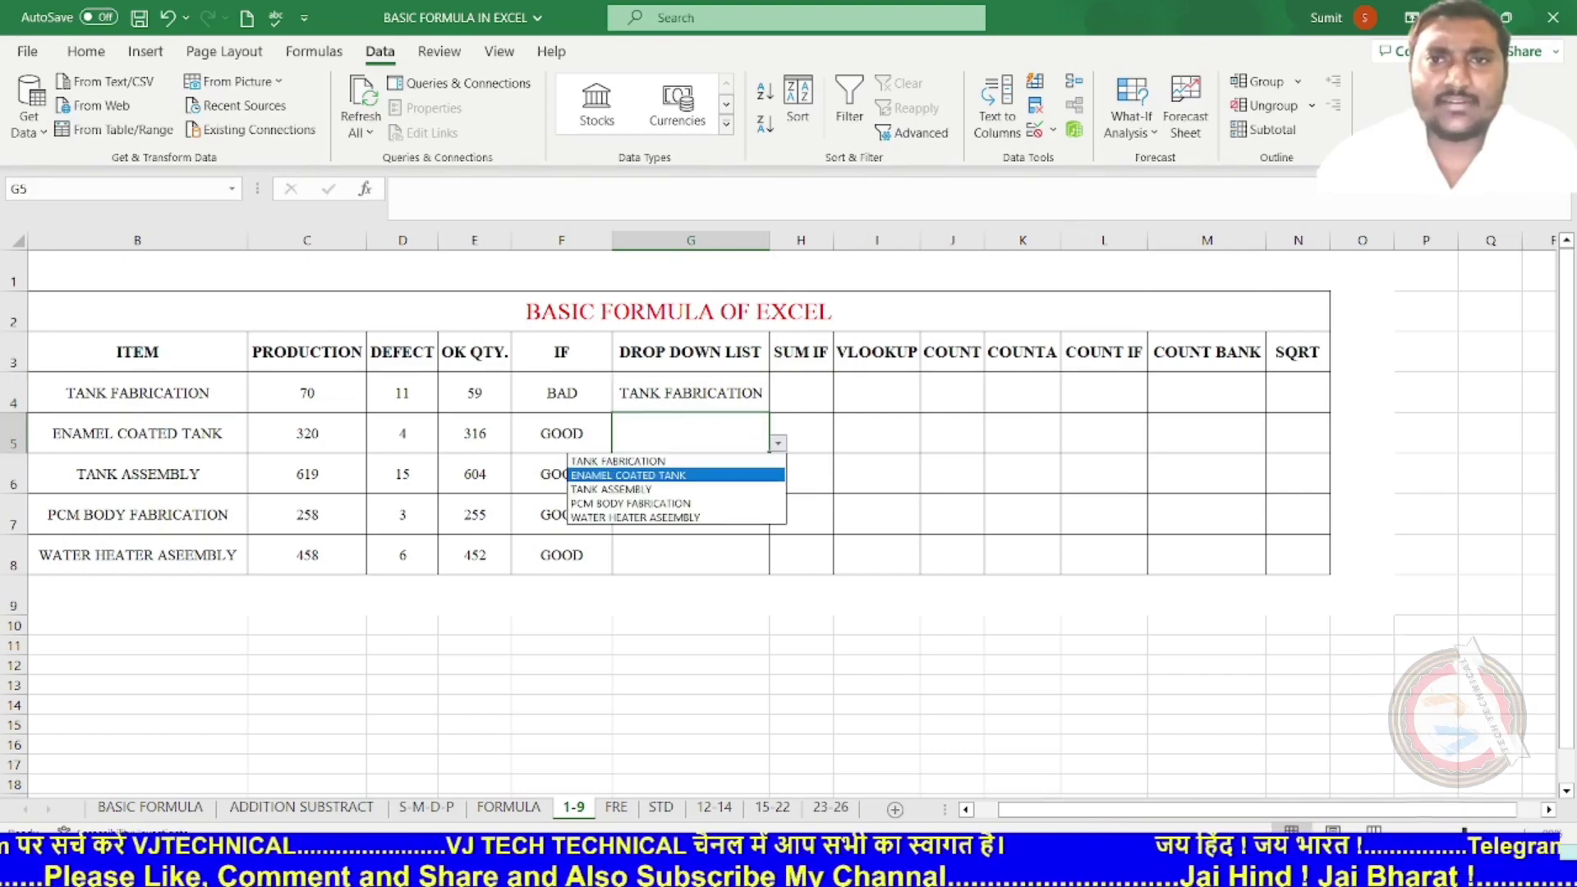
left_click(675, 475)
- Choose TANK ASSEMBLY in G6, PCM BODY FABRICATION in G7 and WATER HEATER ASEEMBLY in G8 from their drop-down lists
left_click(691, 474)
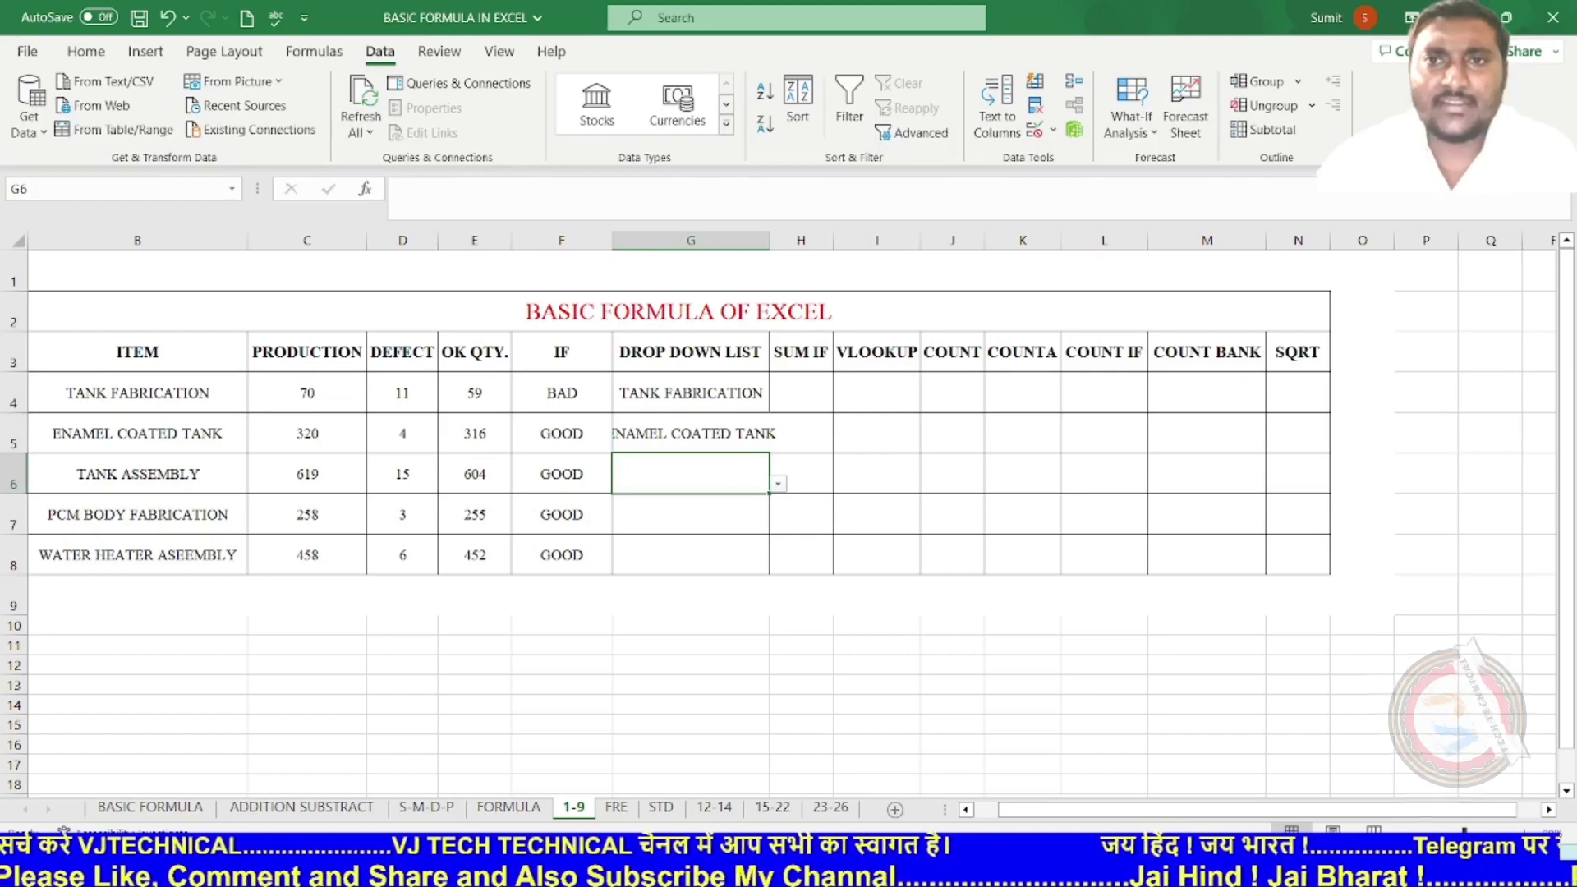
left_click(778, 484)
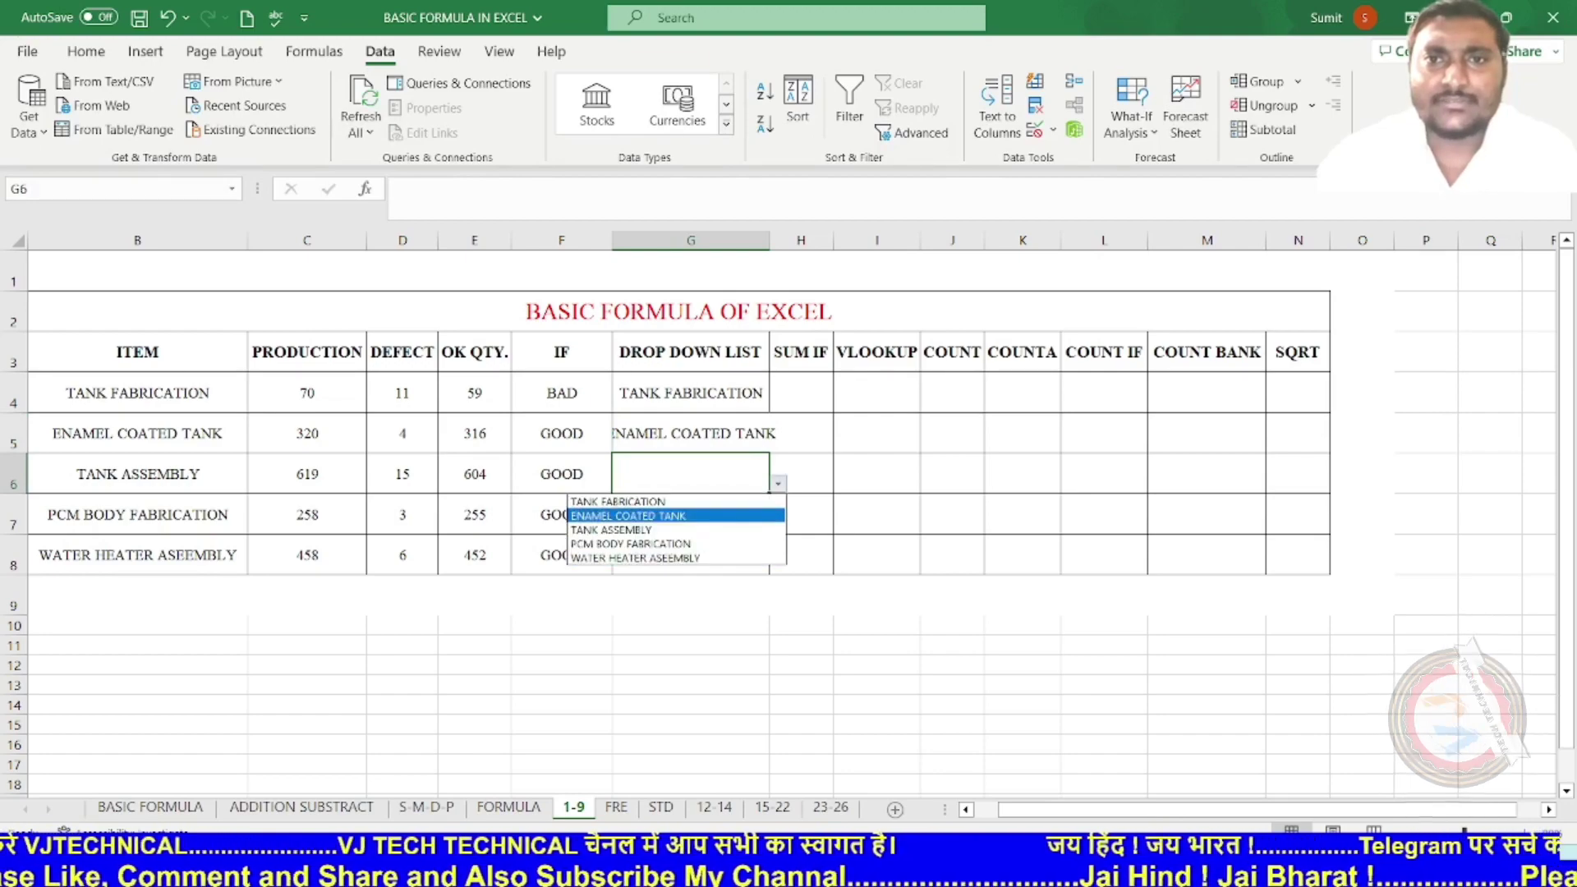
left_click(675, 529)
left_click(691, 515)
left_click(778, 524)
left_click(675, 585)
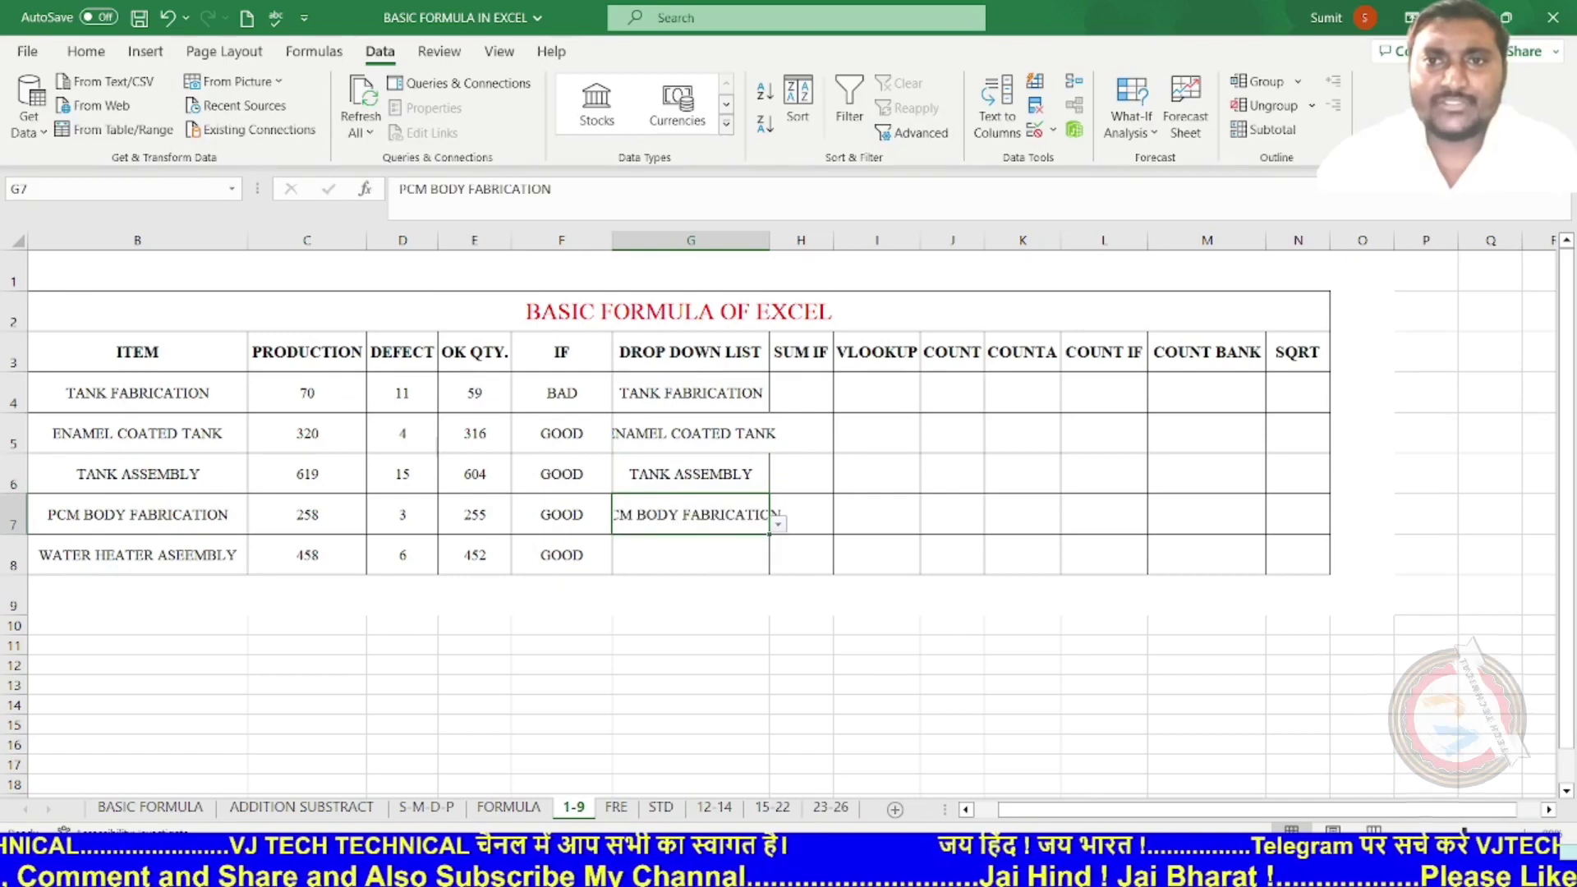
left_click(691, 556)
left_click(778, 565)
left_click(675, 640)
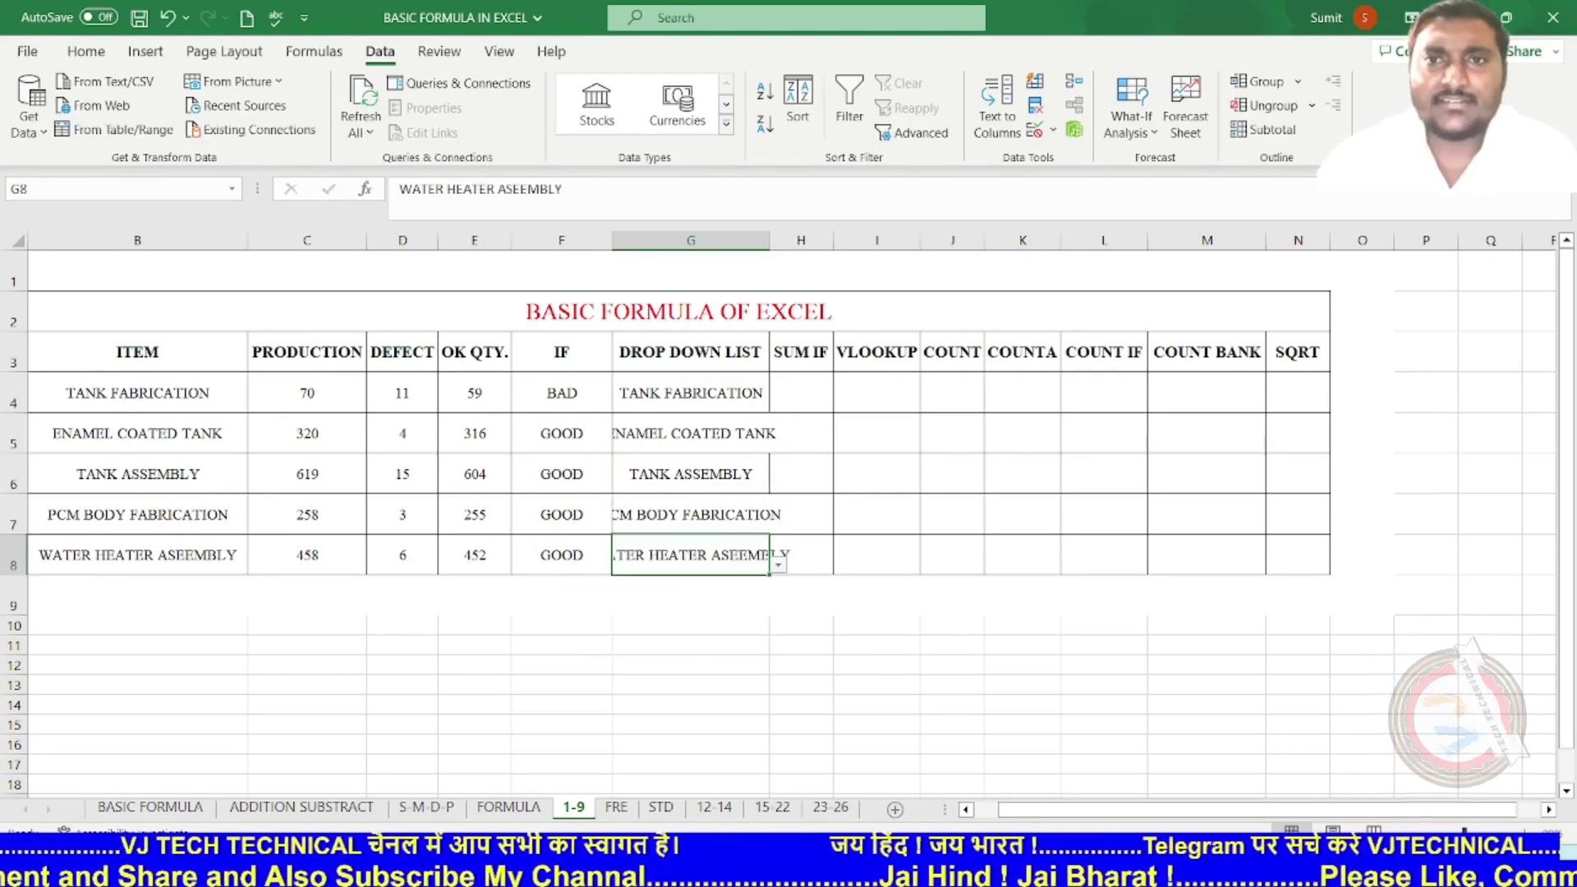
- AutoFit the width of column G to its item names
left_click(691, 434)
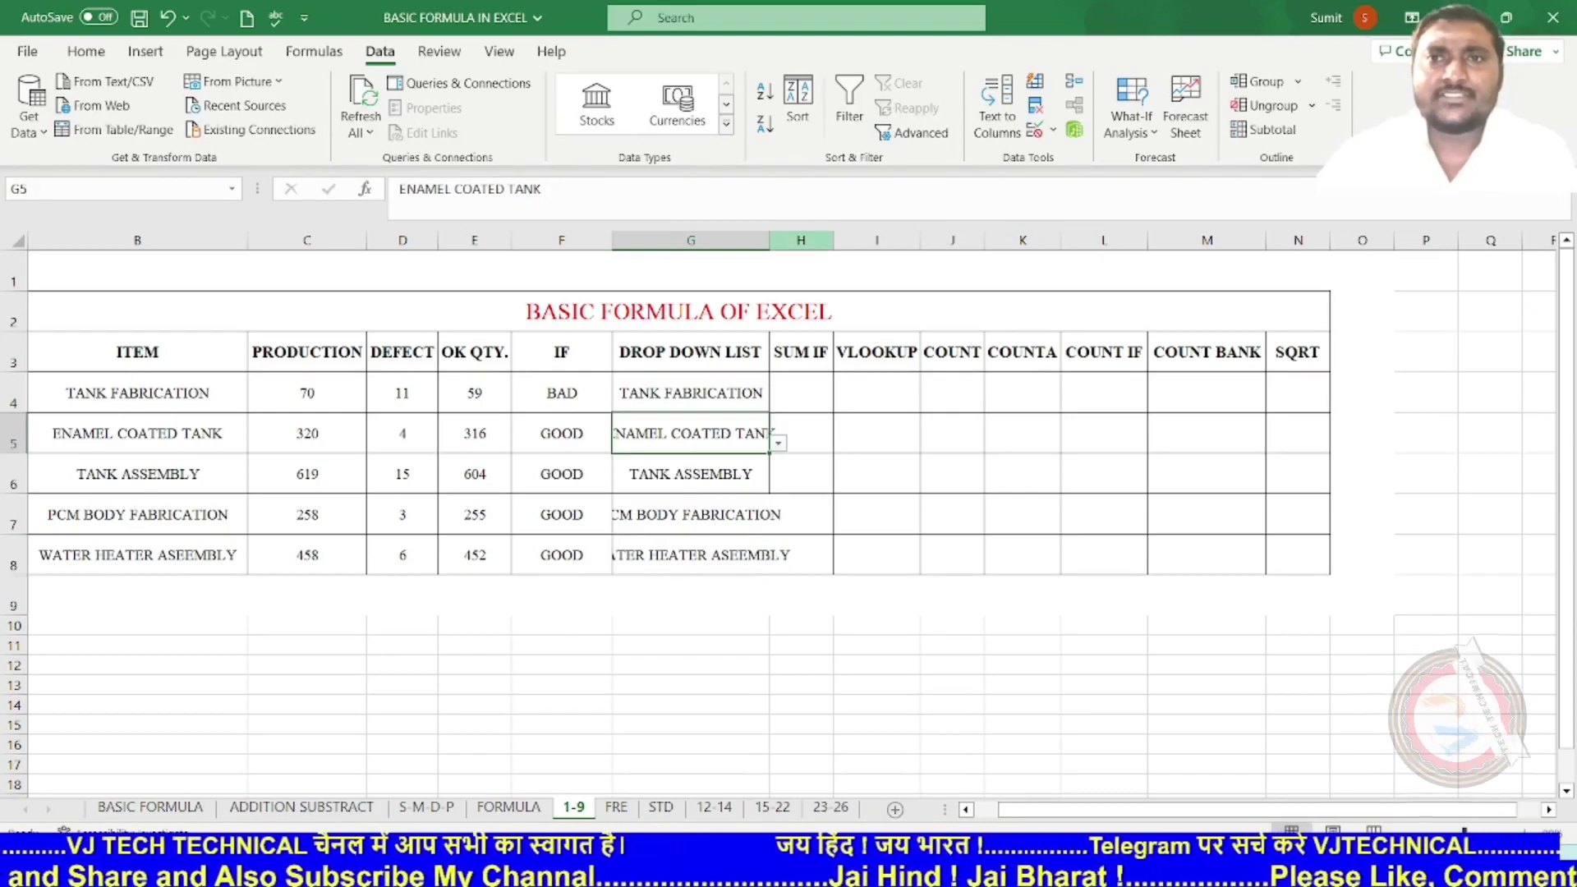
double_click(770, 240)
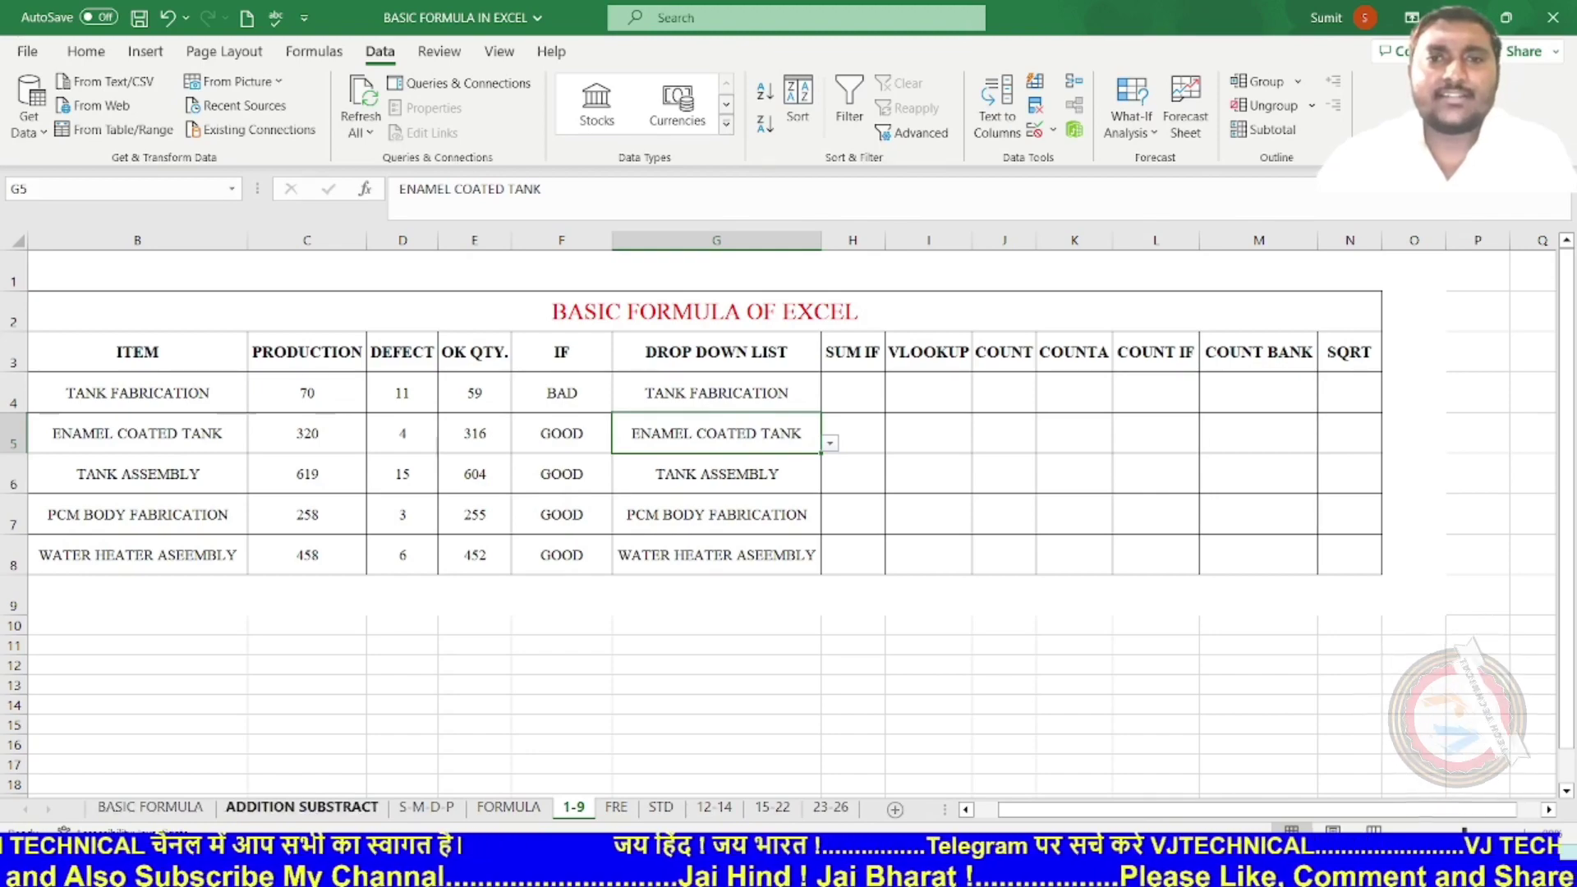
- Look up the SUM IF entry on the FORMULA sheet, and enter =SUMIF(B4:E8,G4,C4:C8) in H4 of sheet 1-9
left_click(509, 807)
left_click(250, 339)
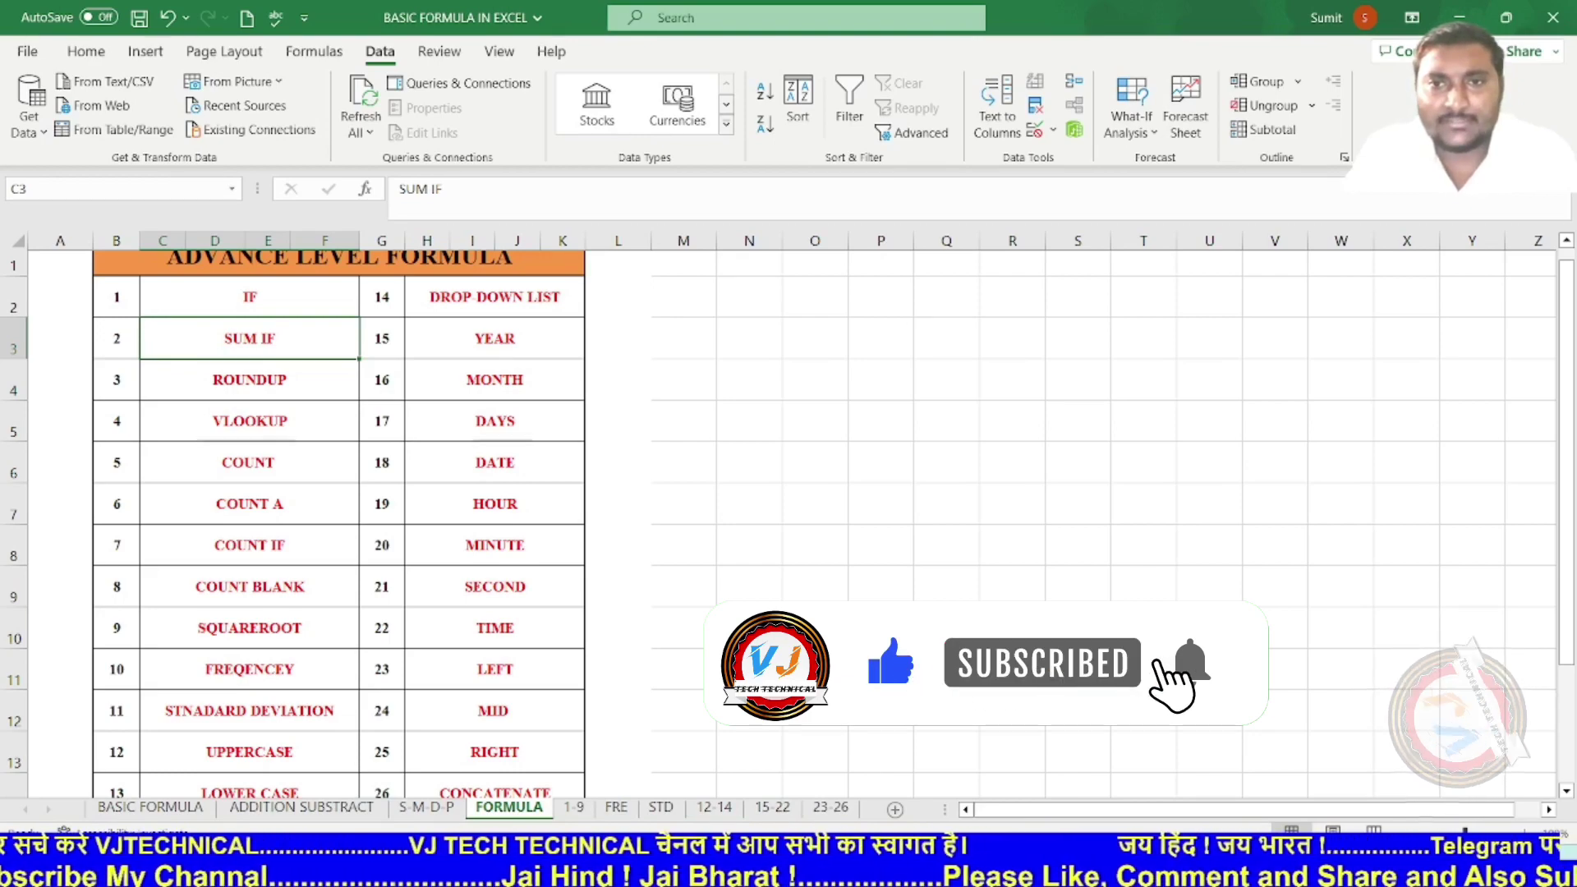
left_click(573, 808)
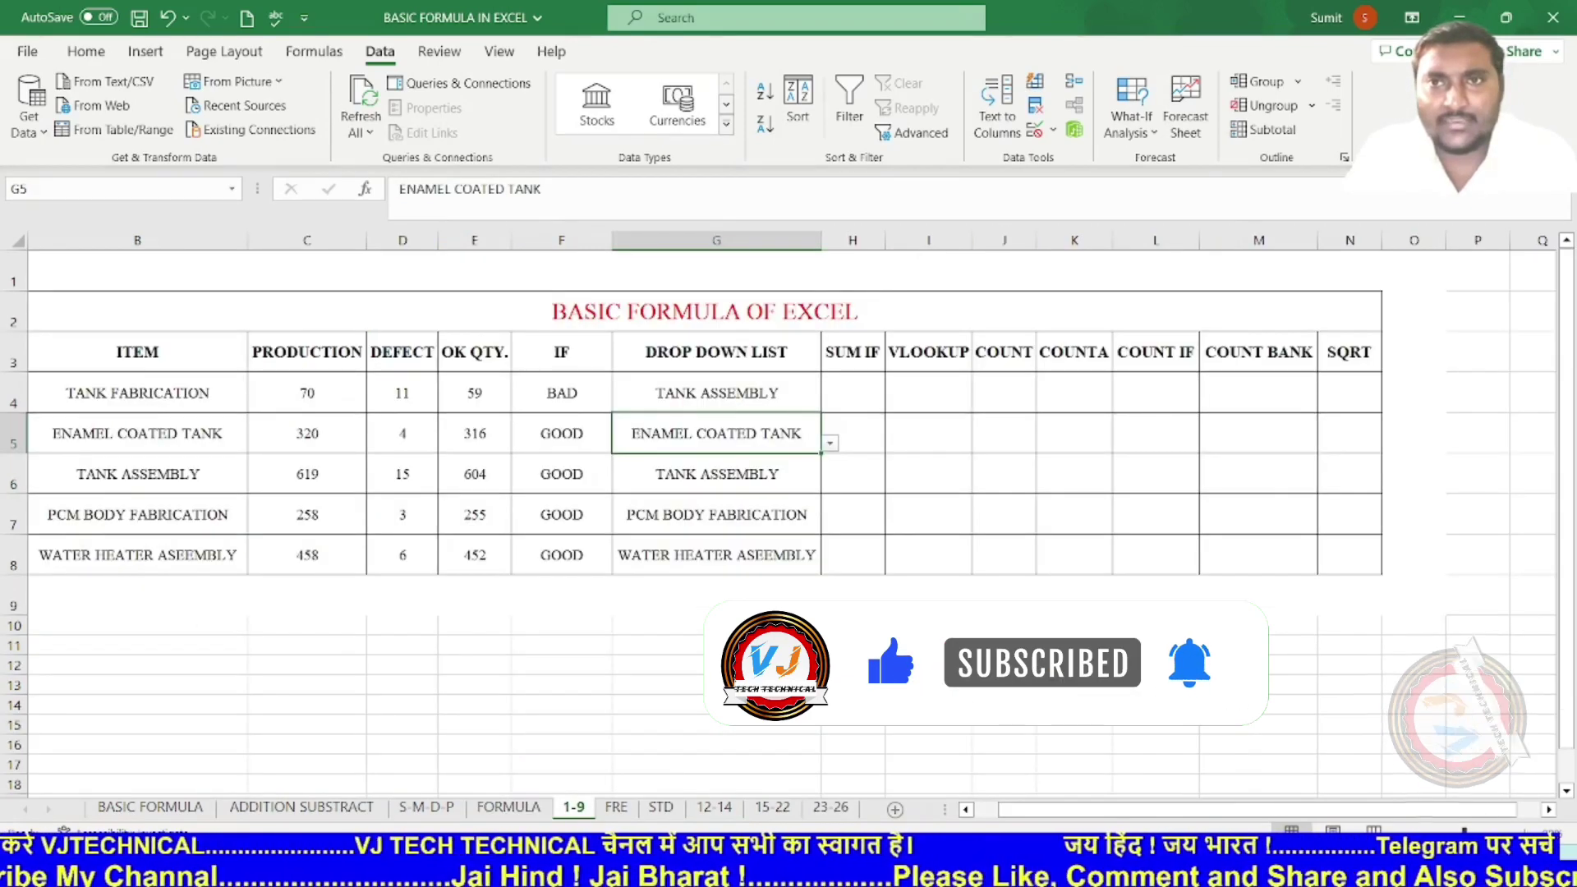
left_click(853, 393)
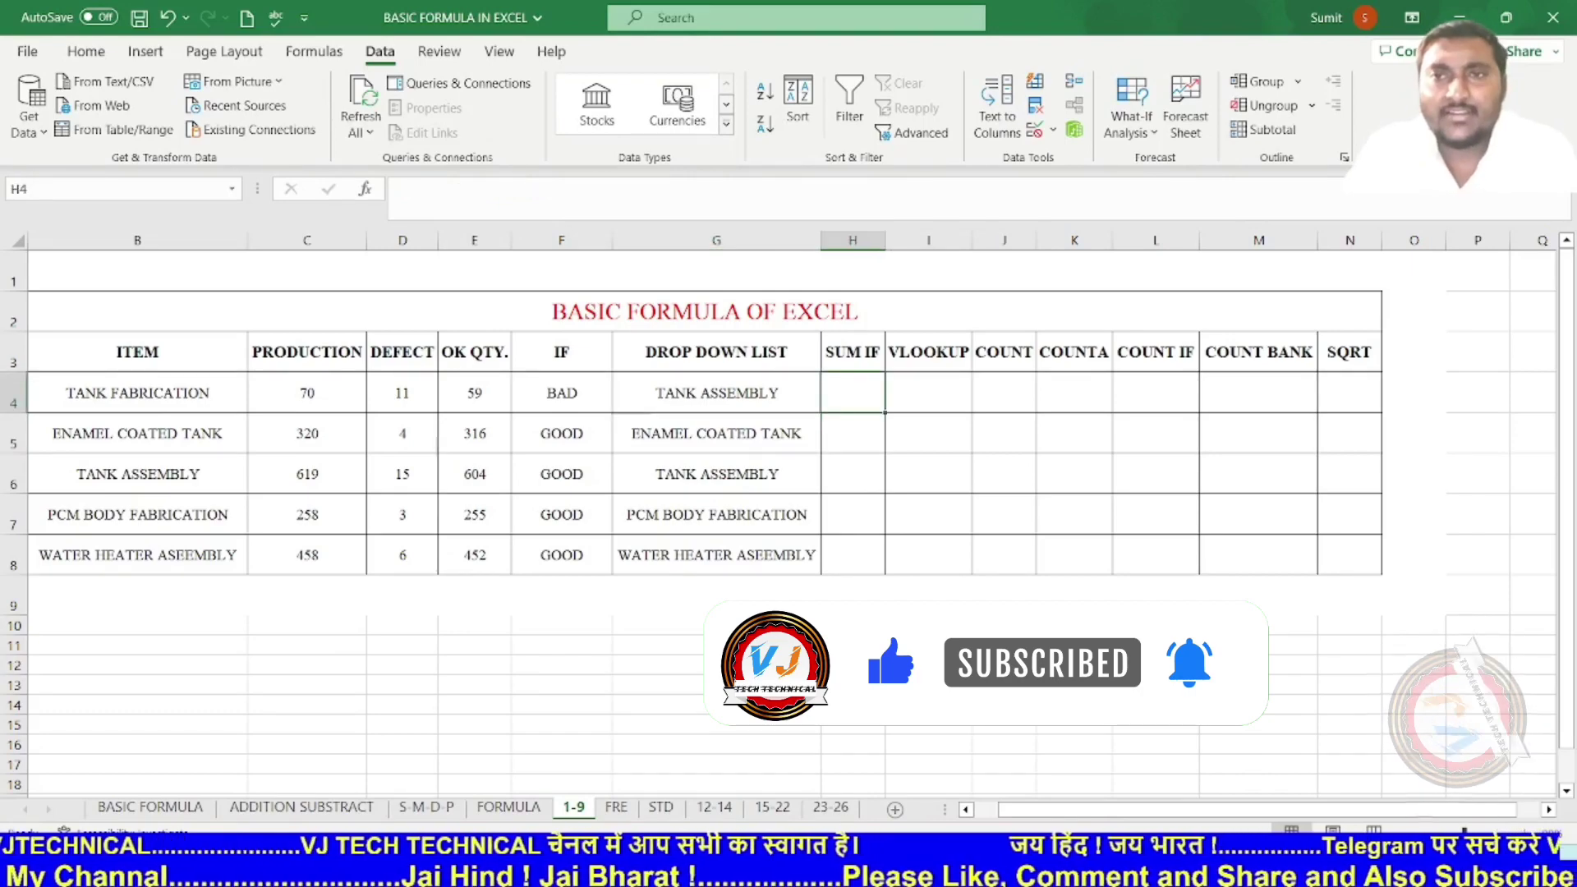
type("=")
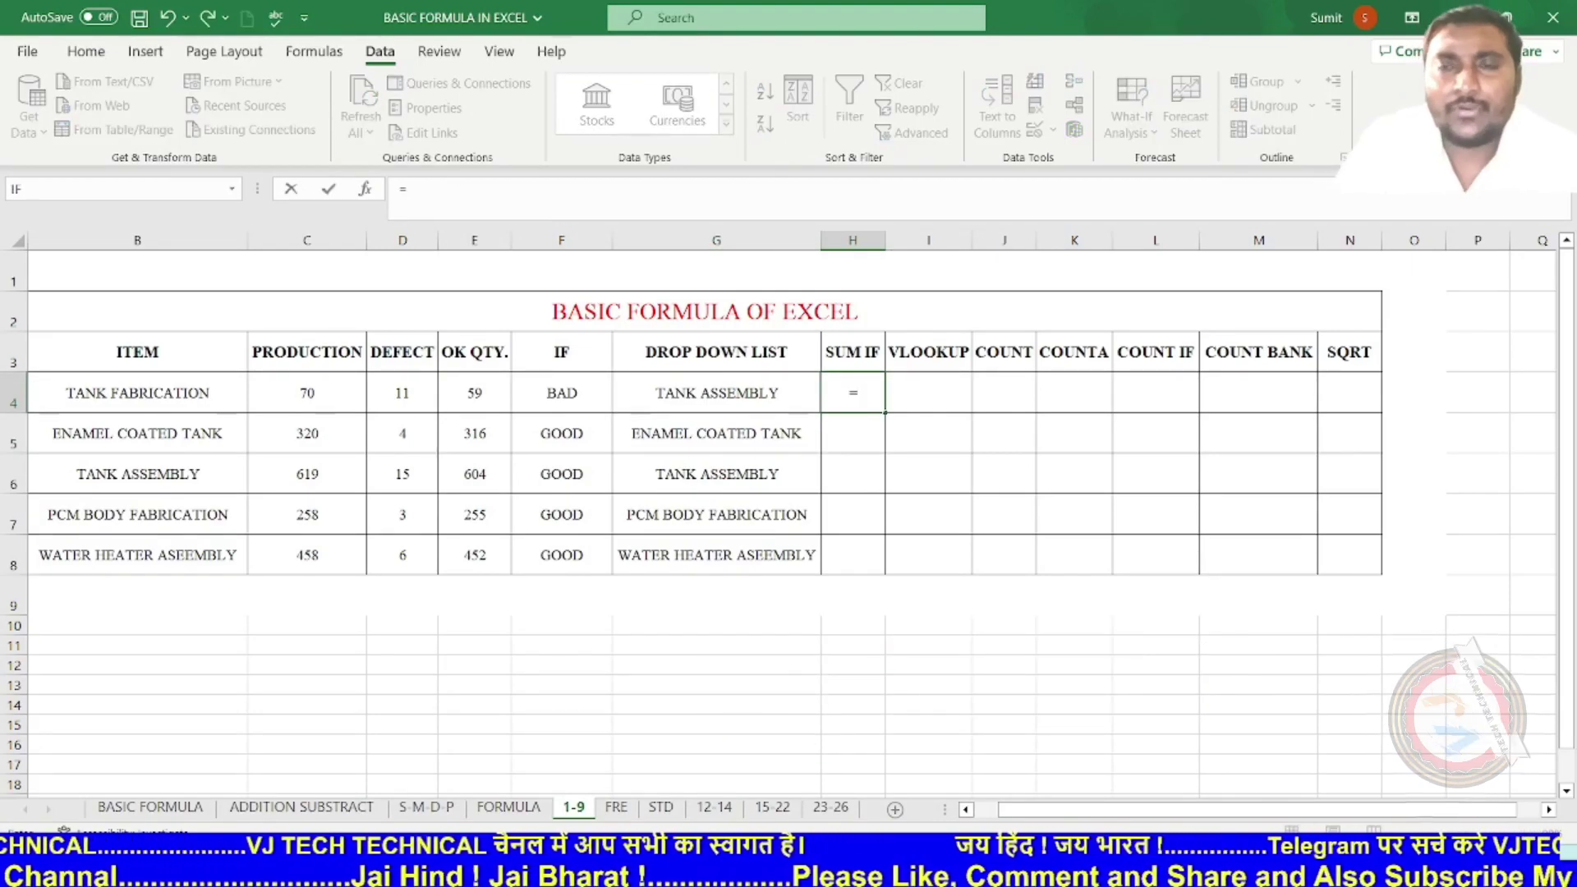
type("S")
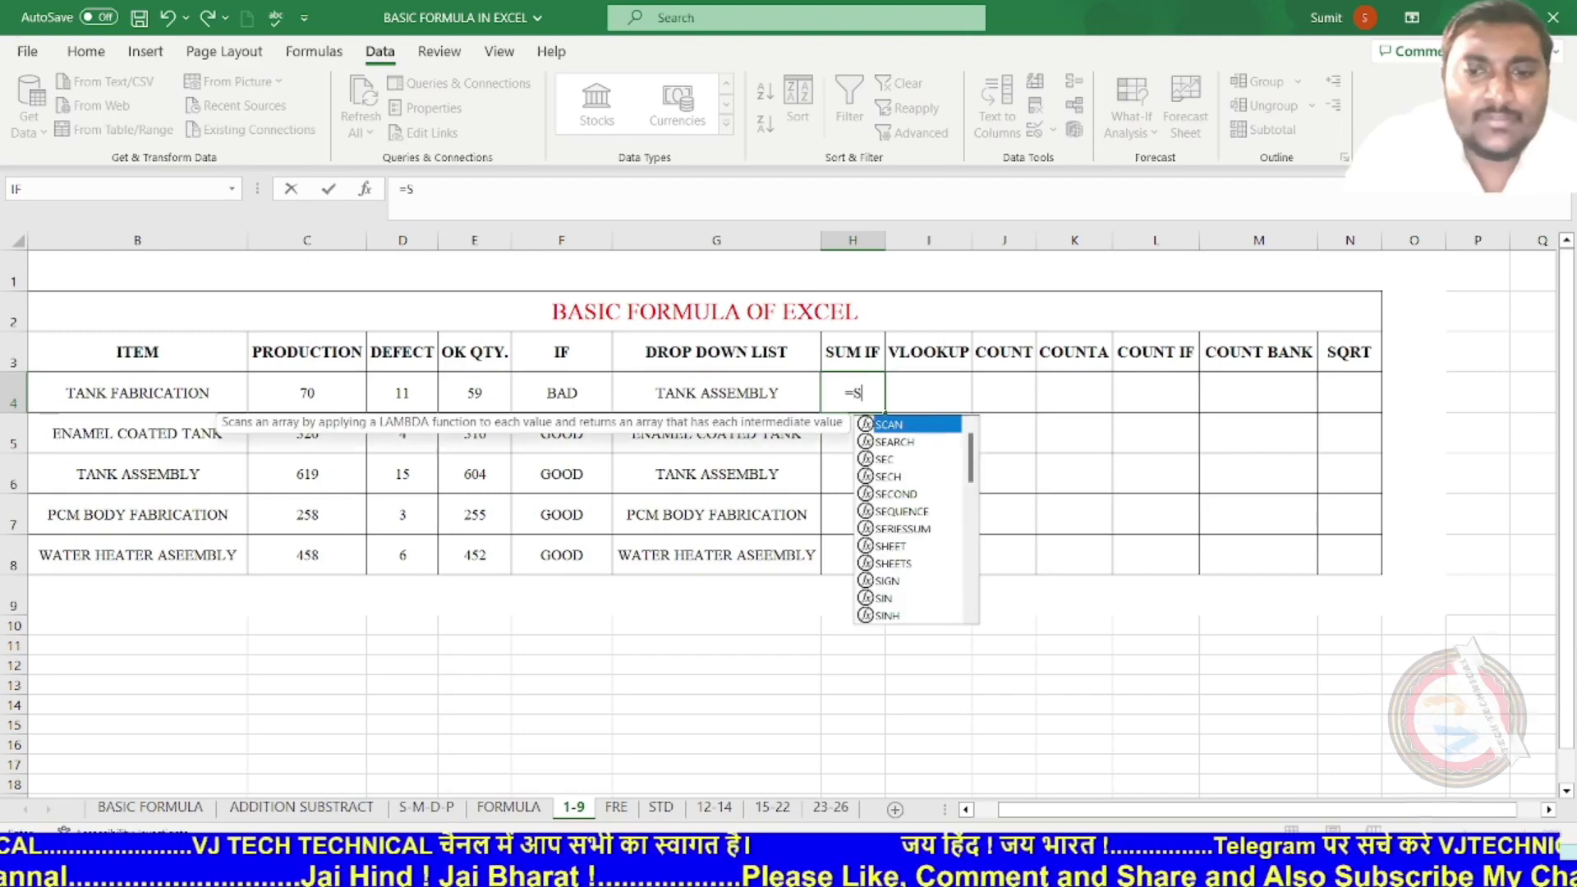
type("UMIF")
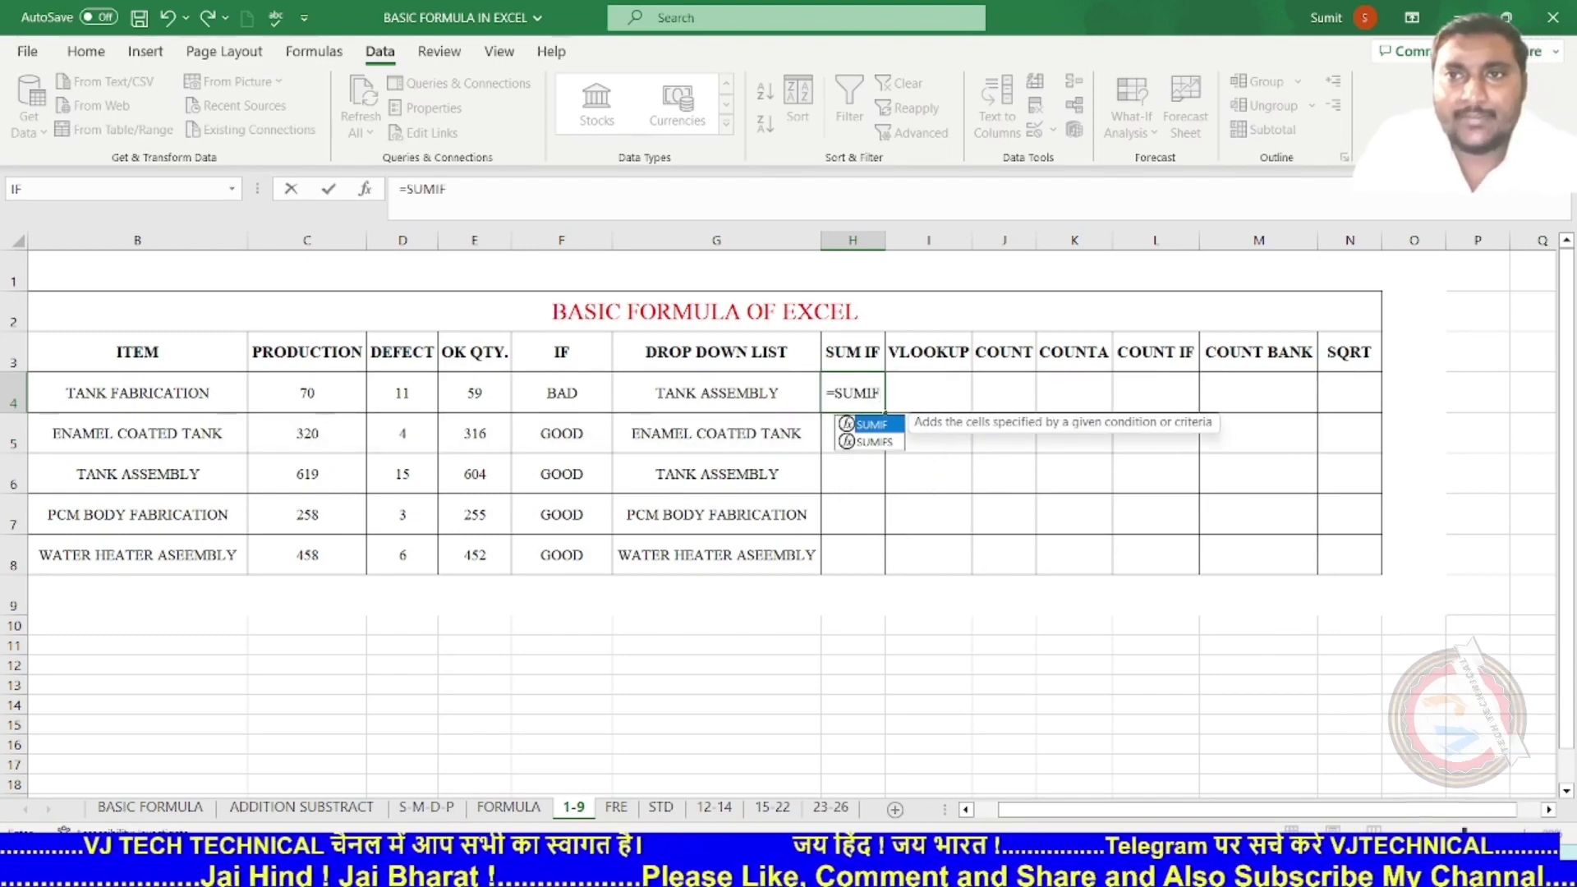
type("(")
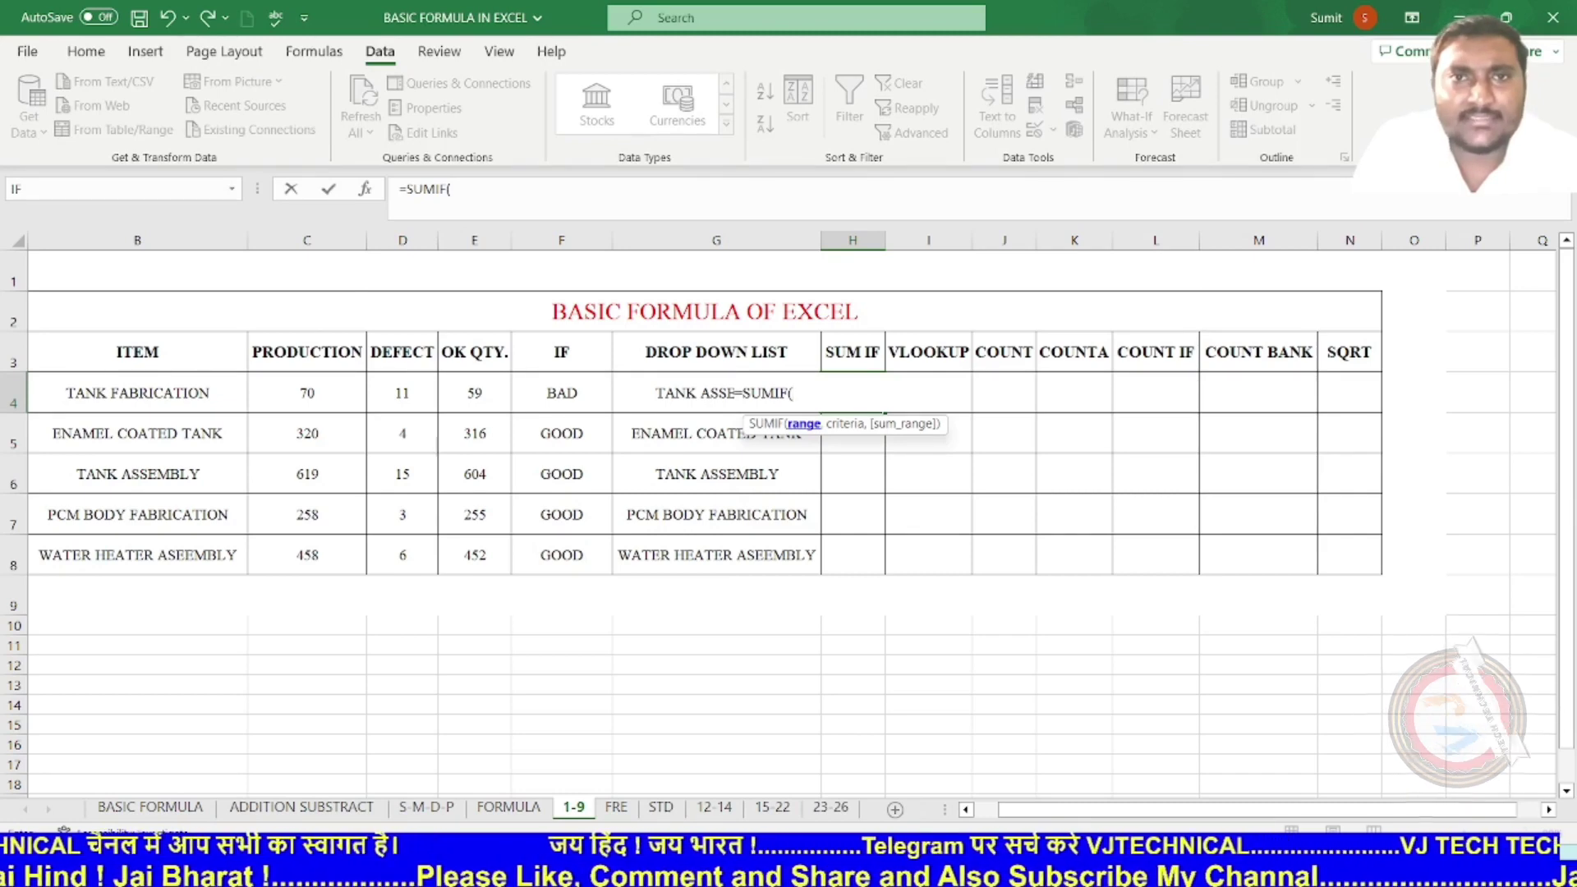
left_click_drag(131, 394, 511, 574)
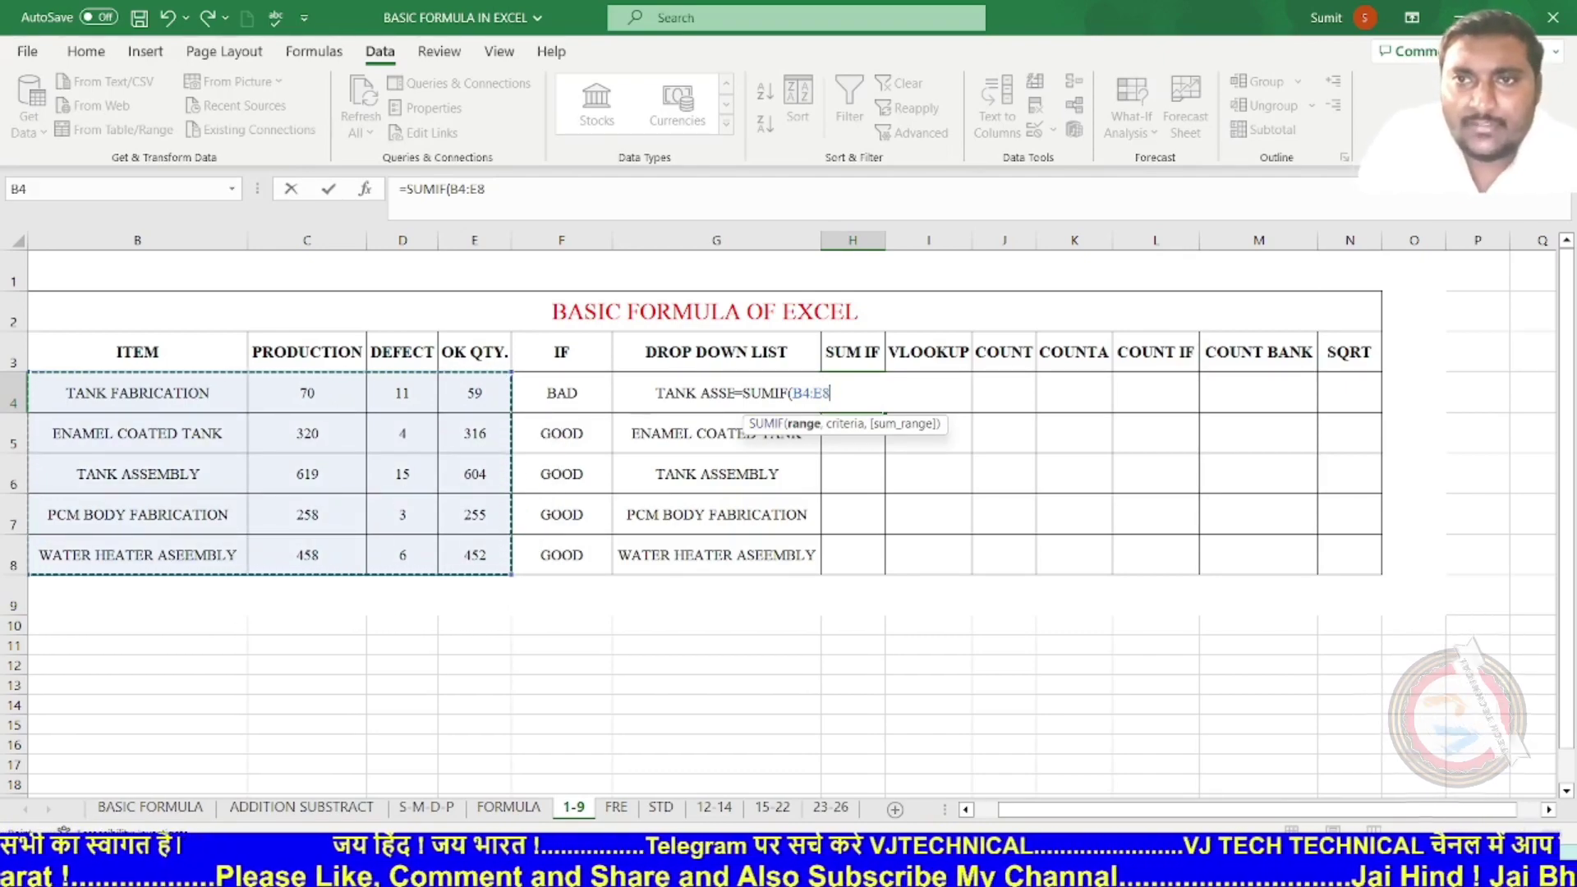
type(",")
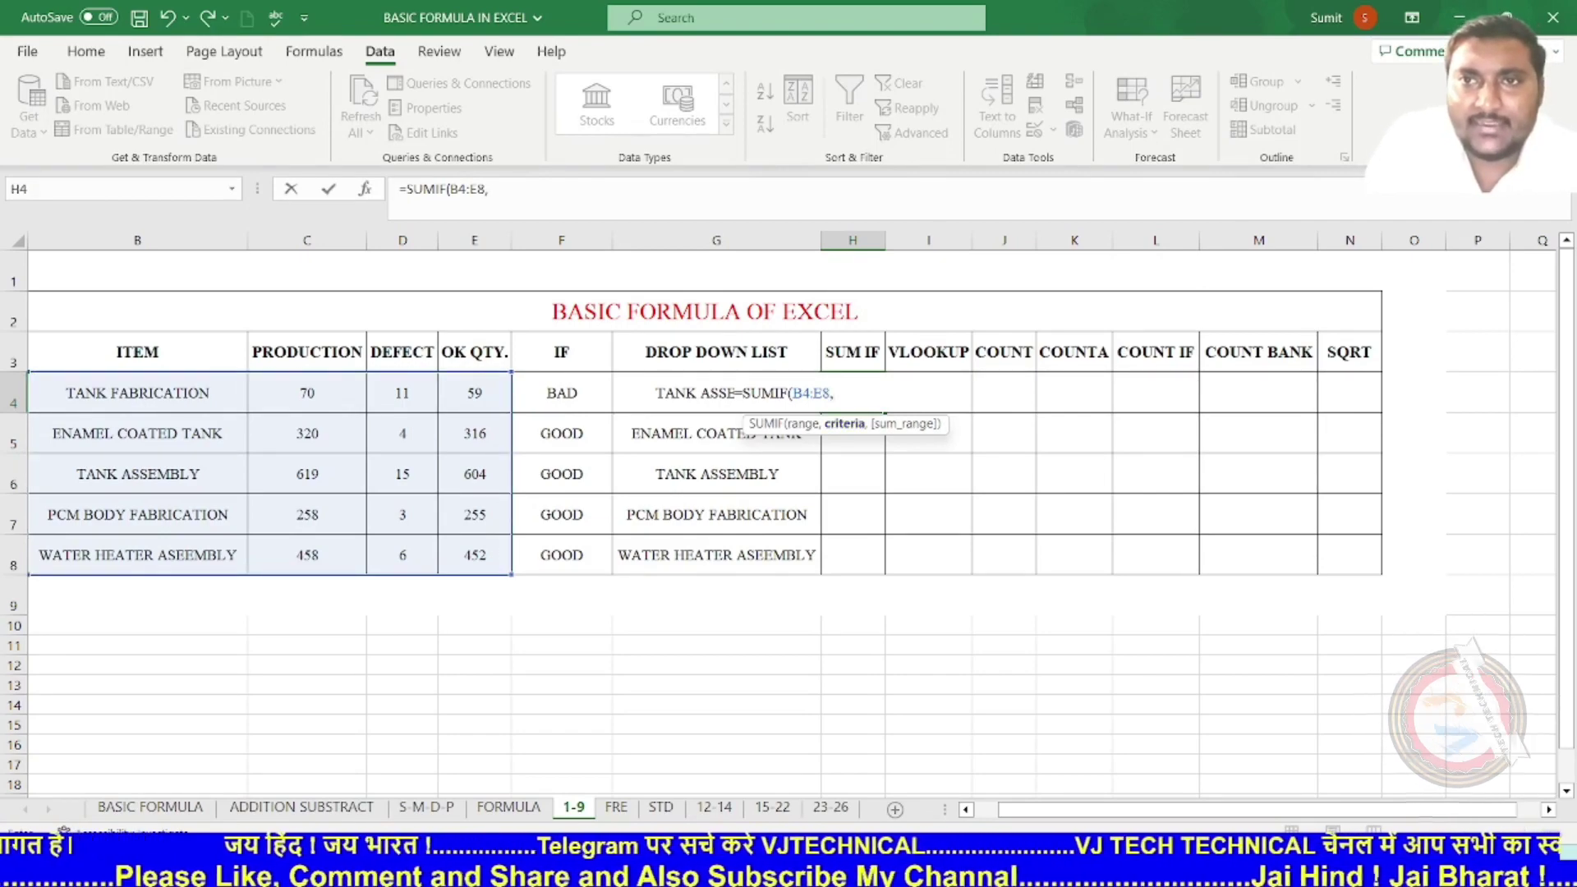
left_click(678, 393)
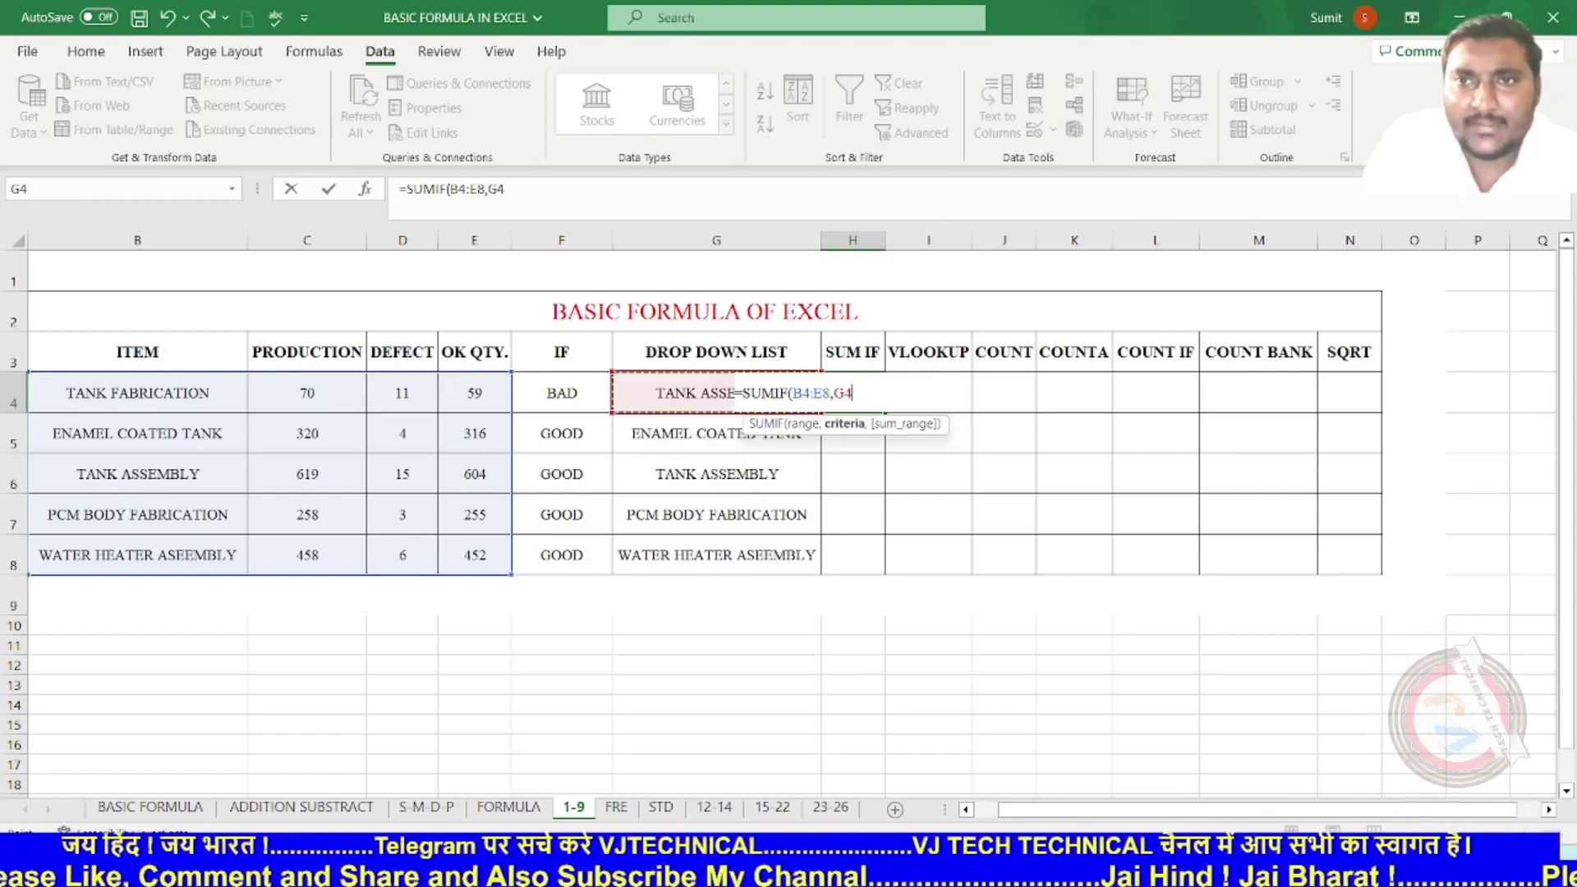
type(",")
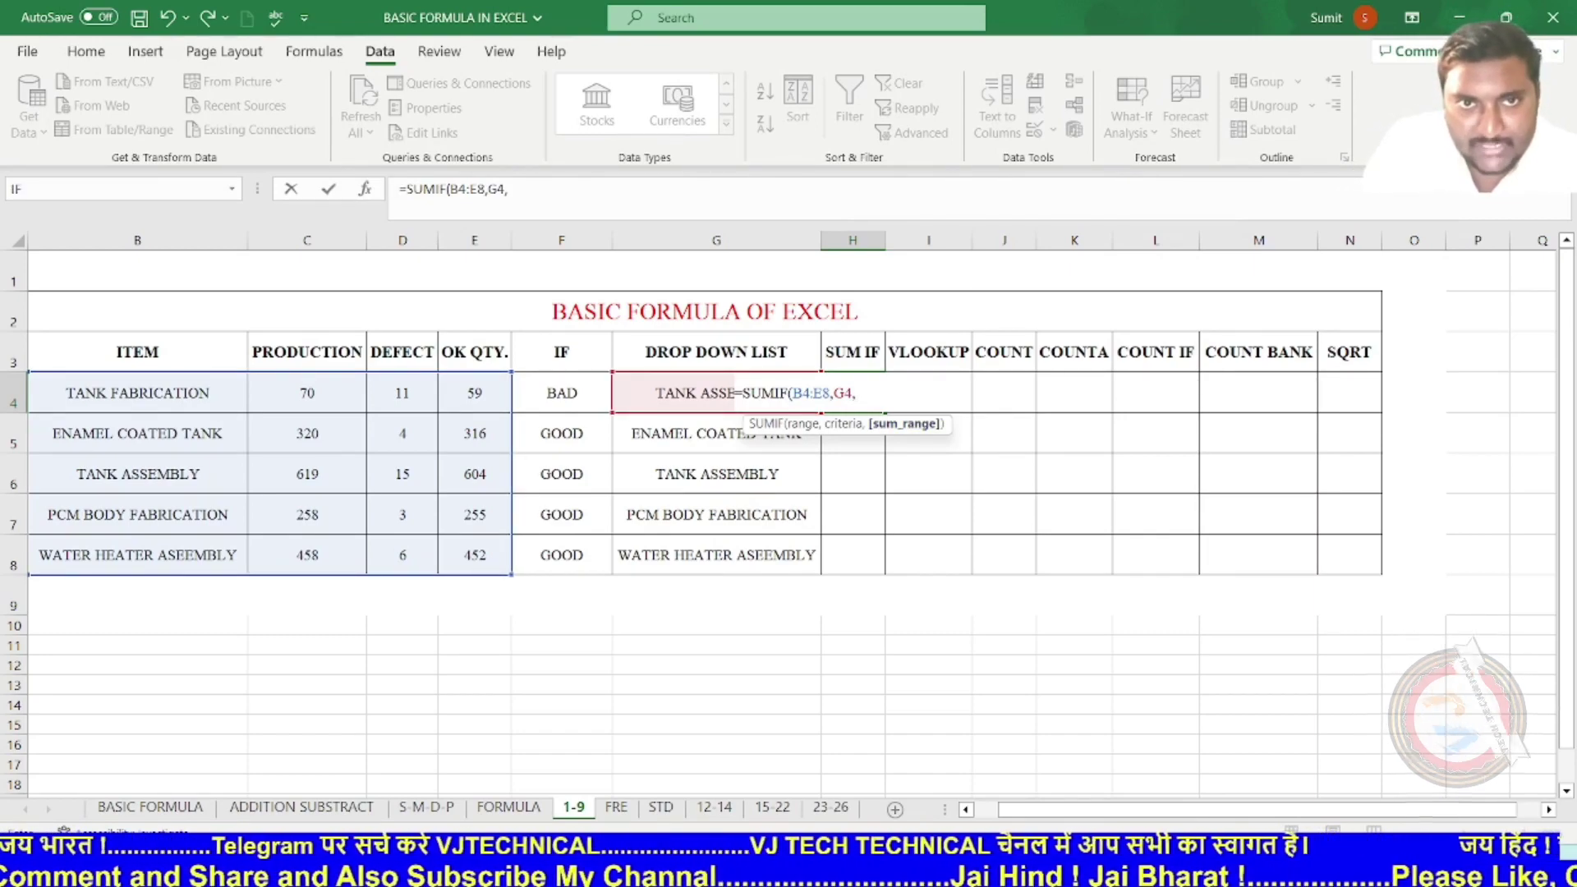
left_click_drag(307, 392, 353, 565)
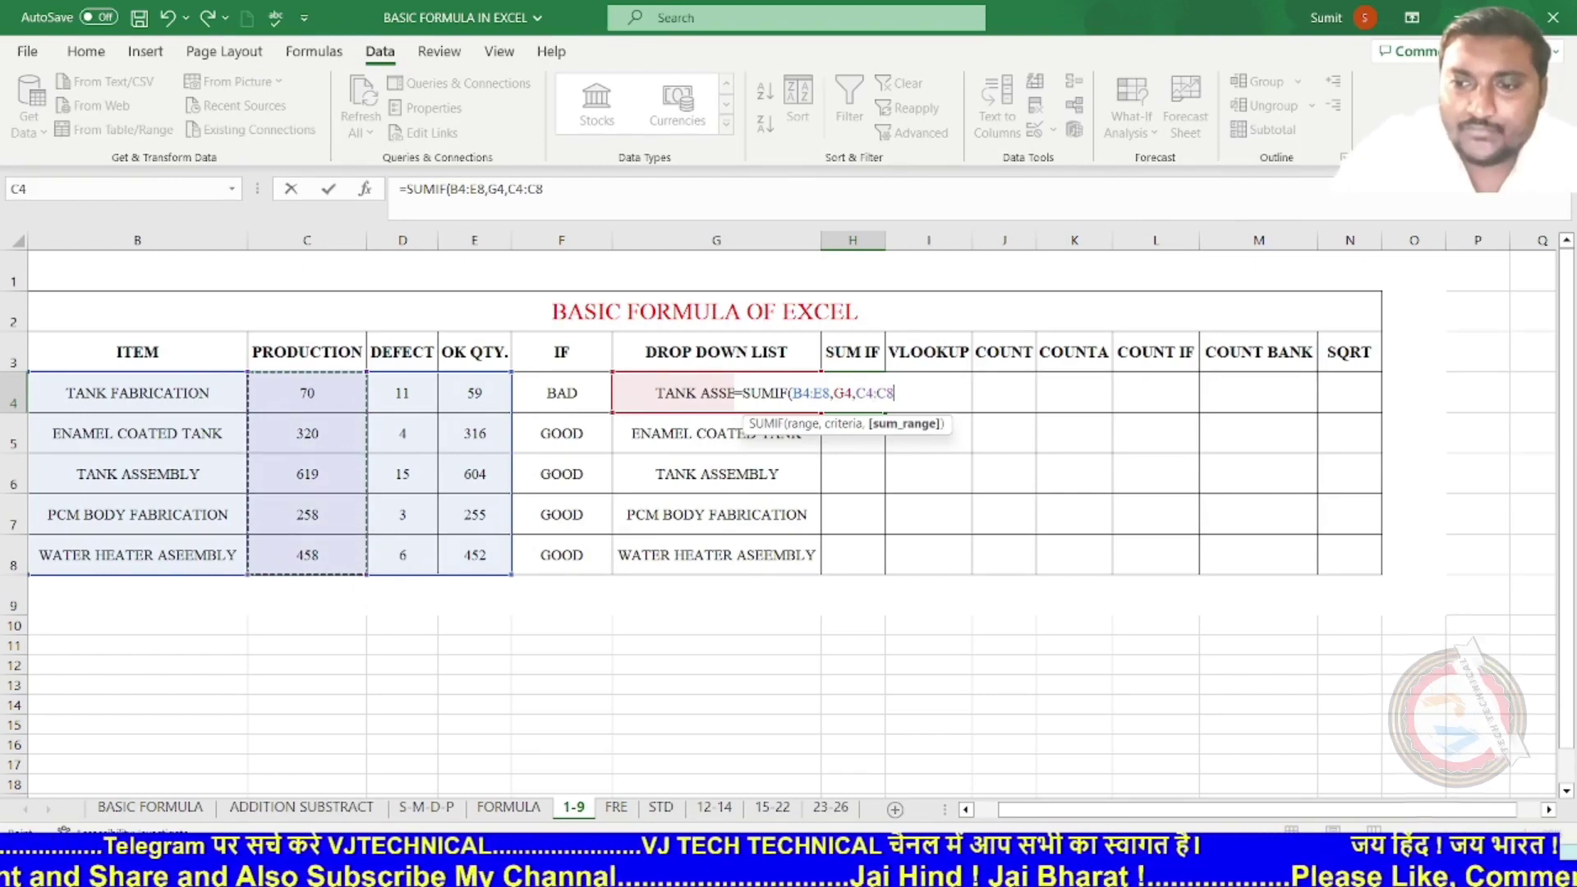
key("Return")
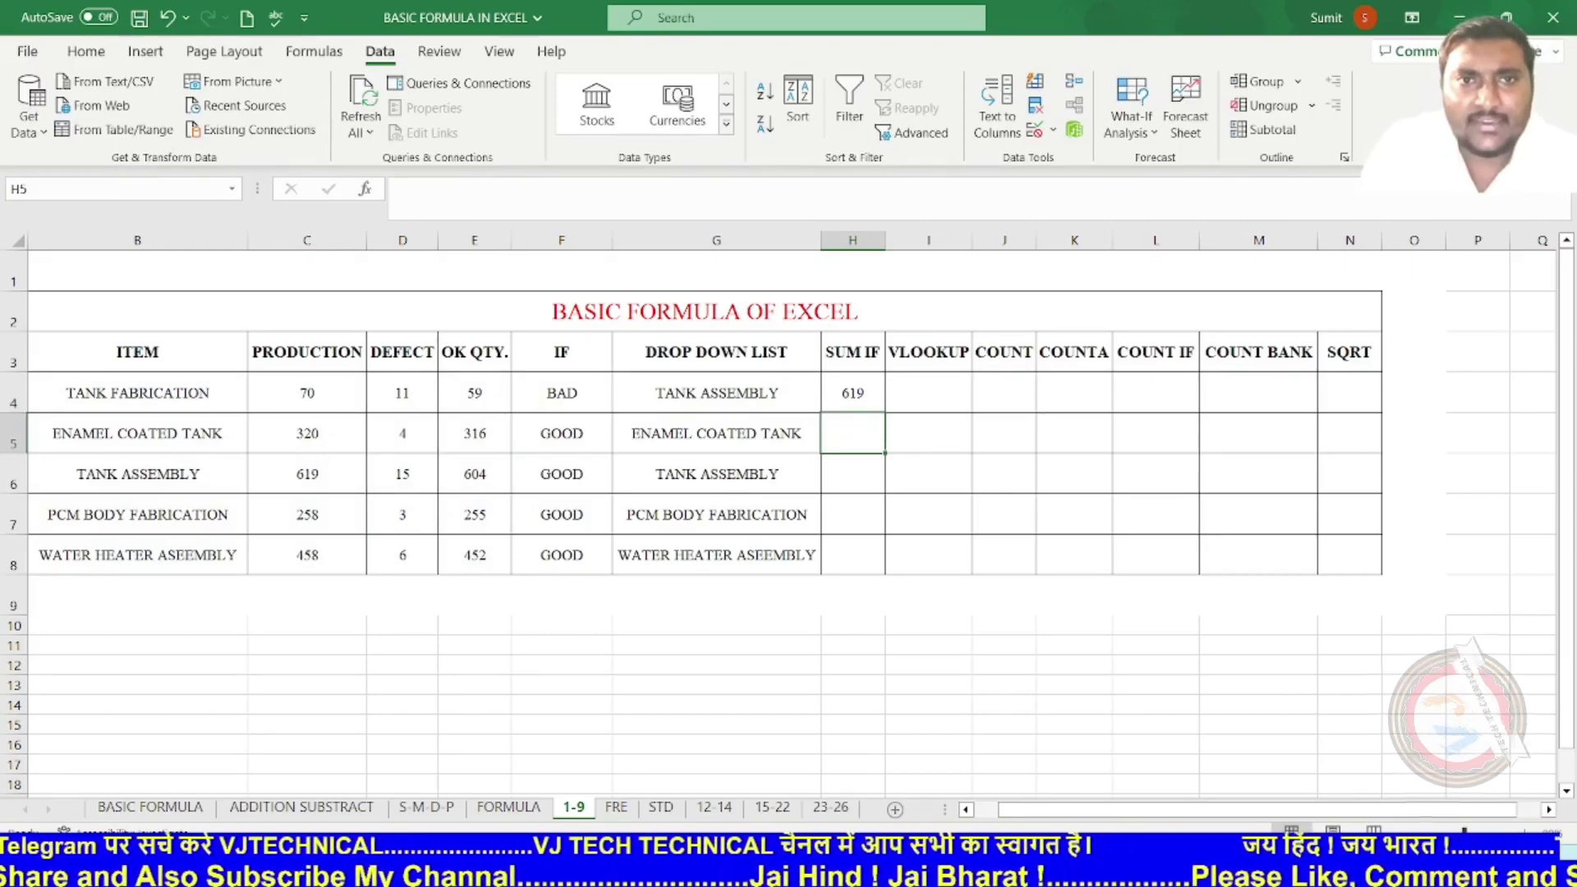
- Test the SUMIF formula by choosing TANK FABRICATION in G4 and checking H4
left_click(716, 393)
left_click(853, 394)
left_click(717, 393)
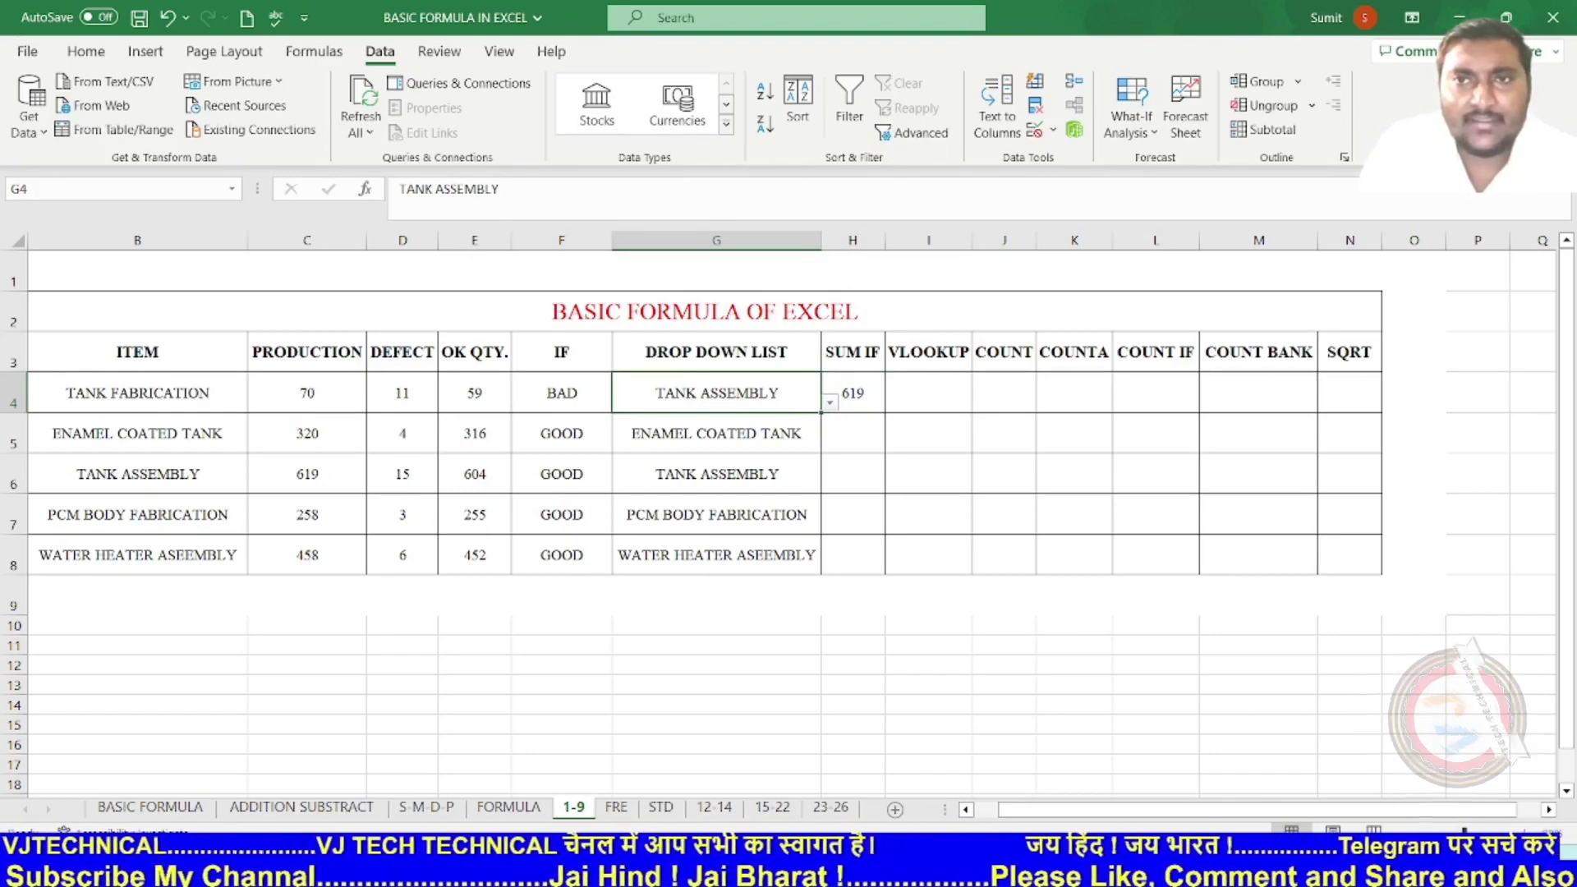
left_click(830, 402)
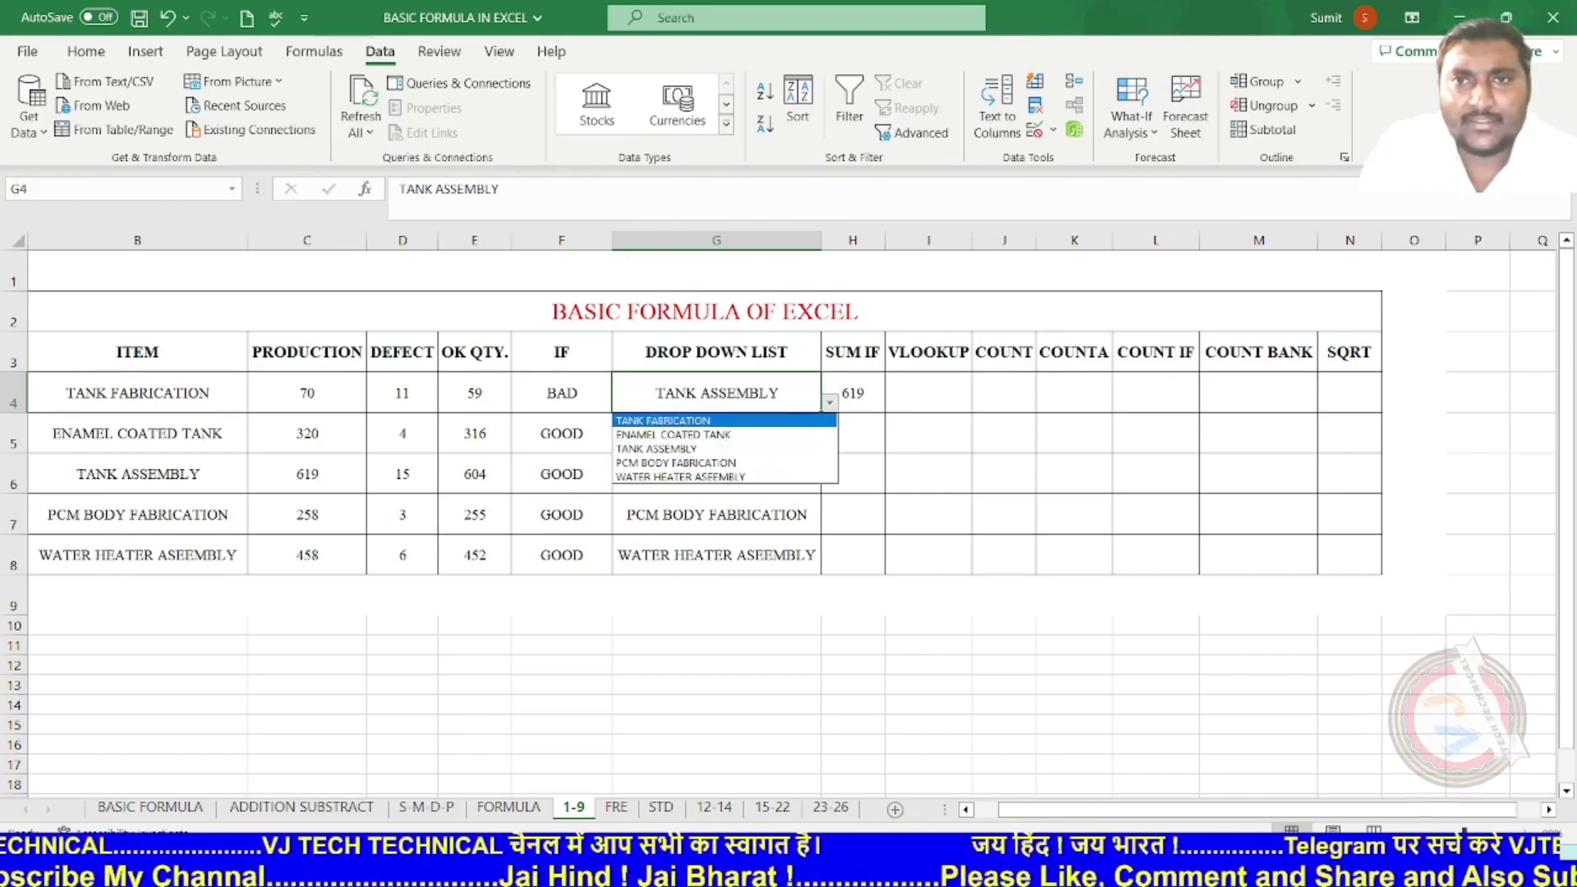
left_click(706, 421)
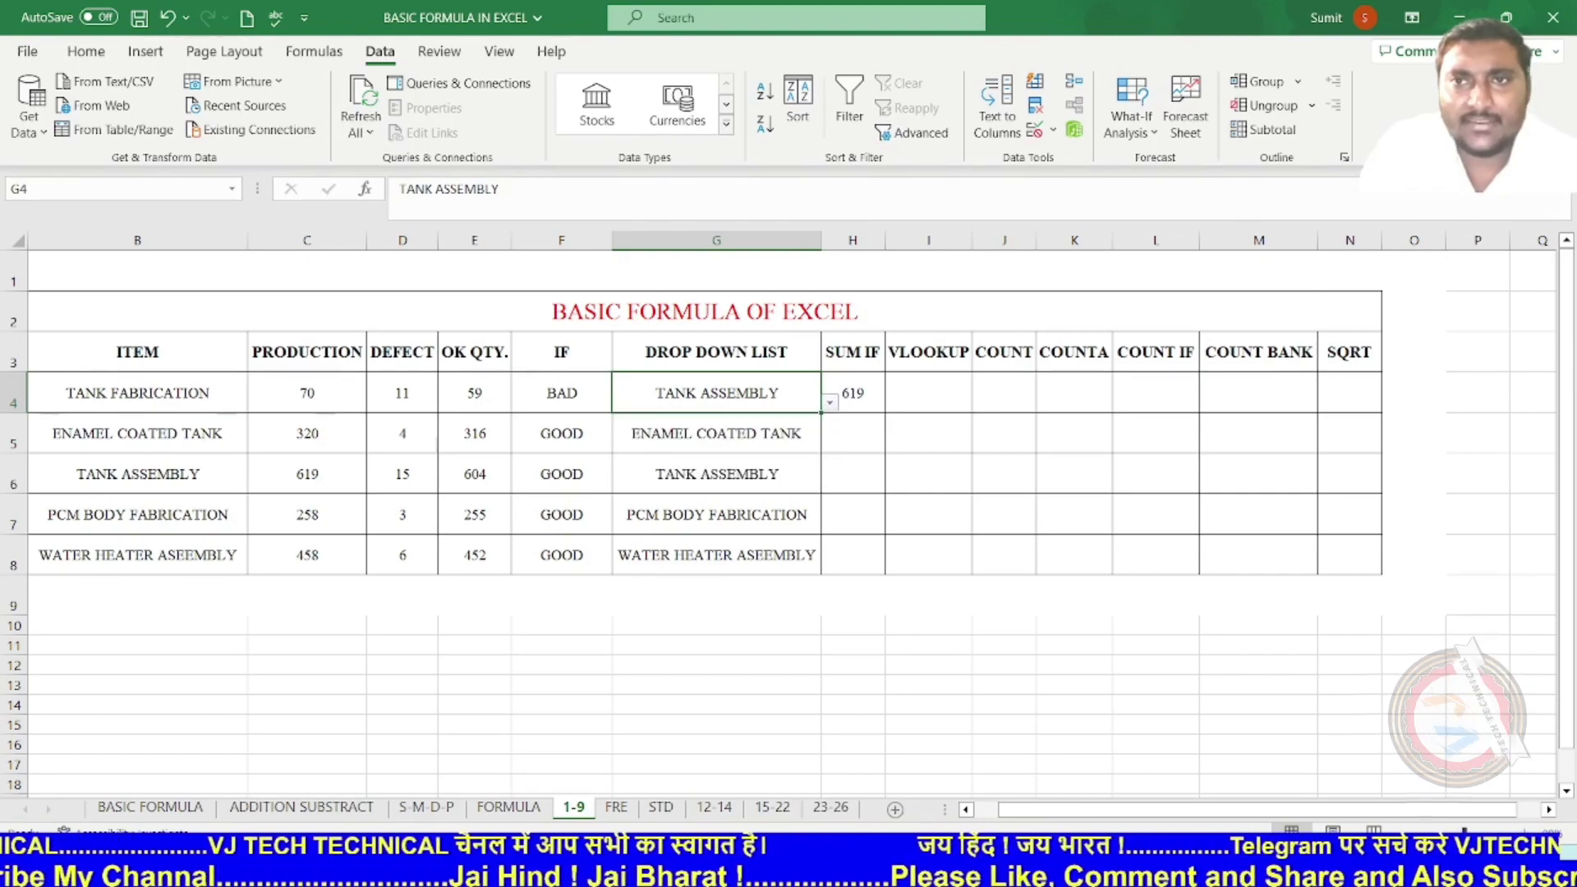
left_click(830, 402)
left_click(829, 403)
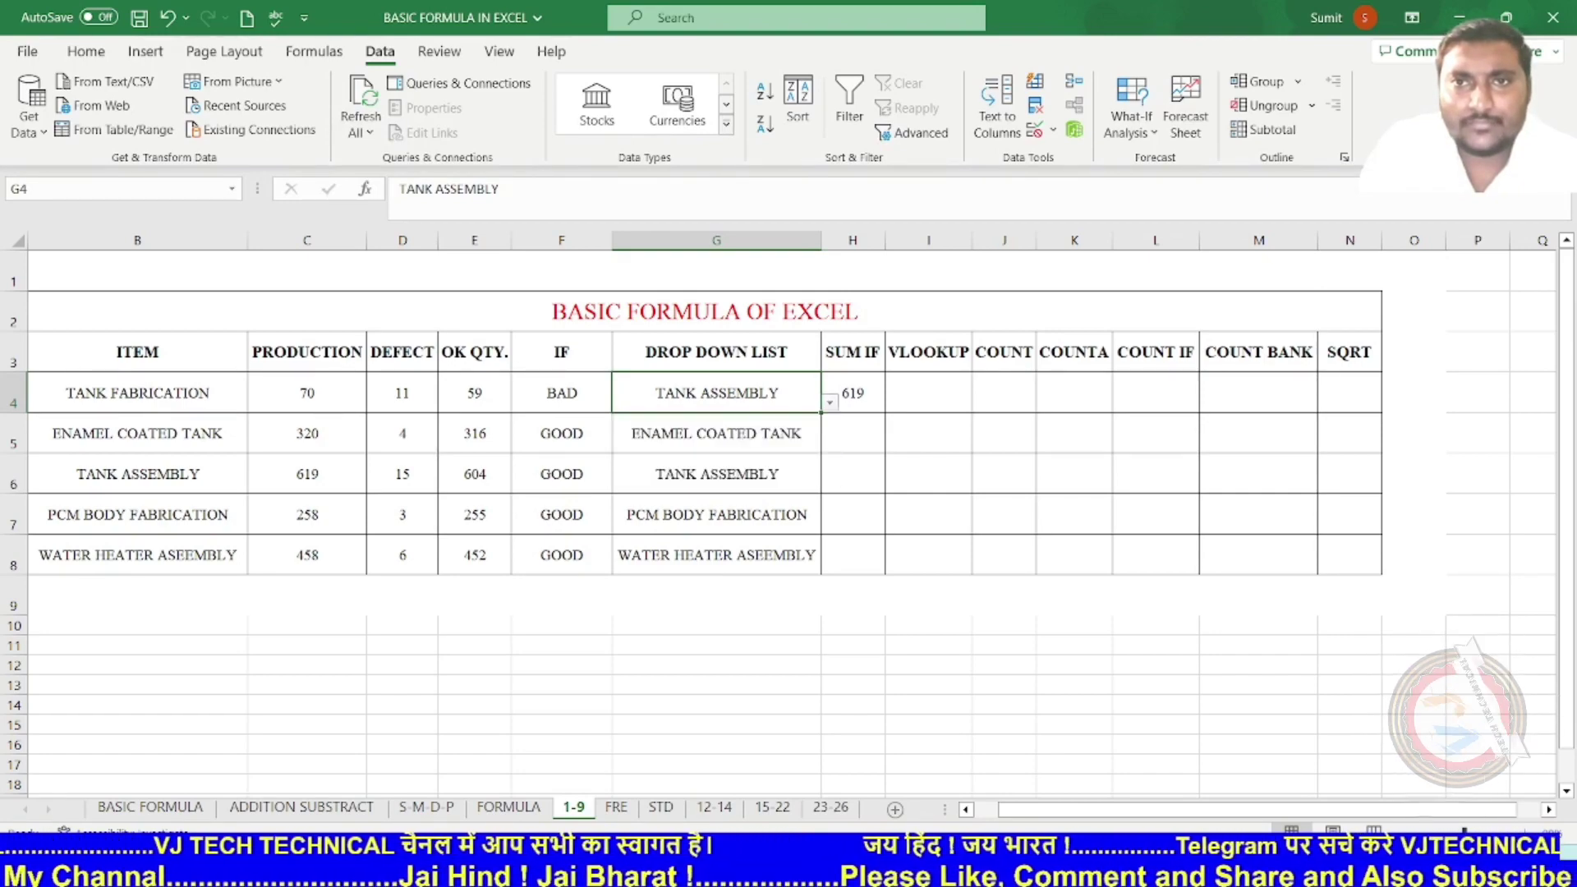
left_click(853, 392)
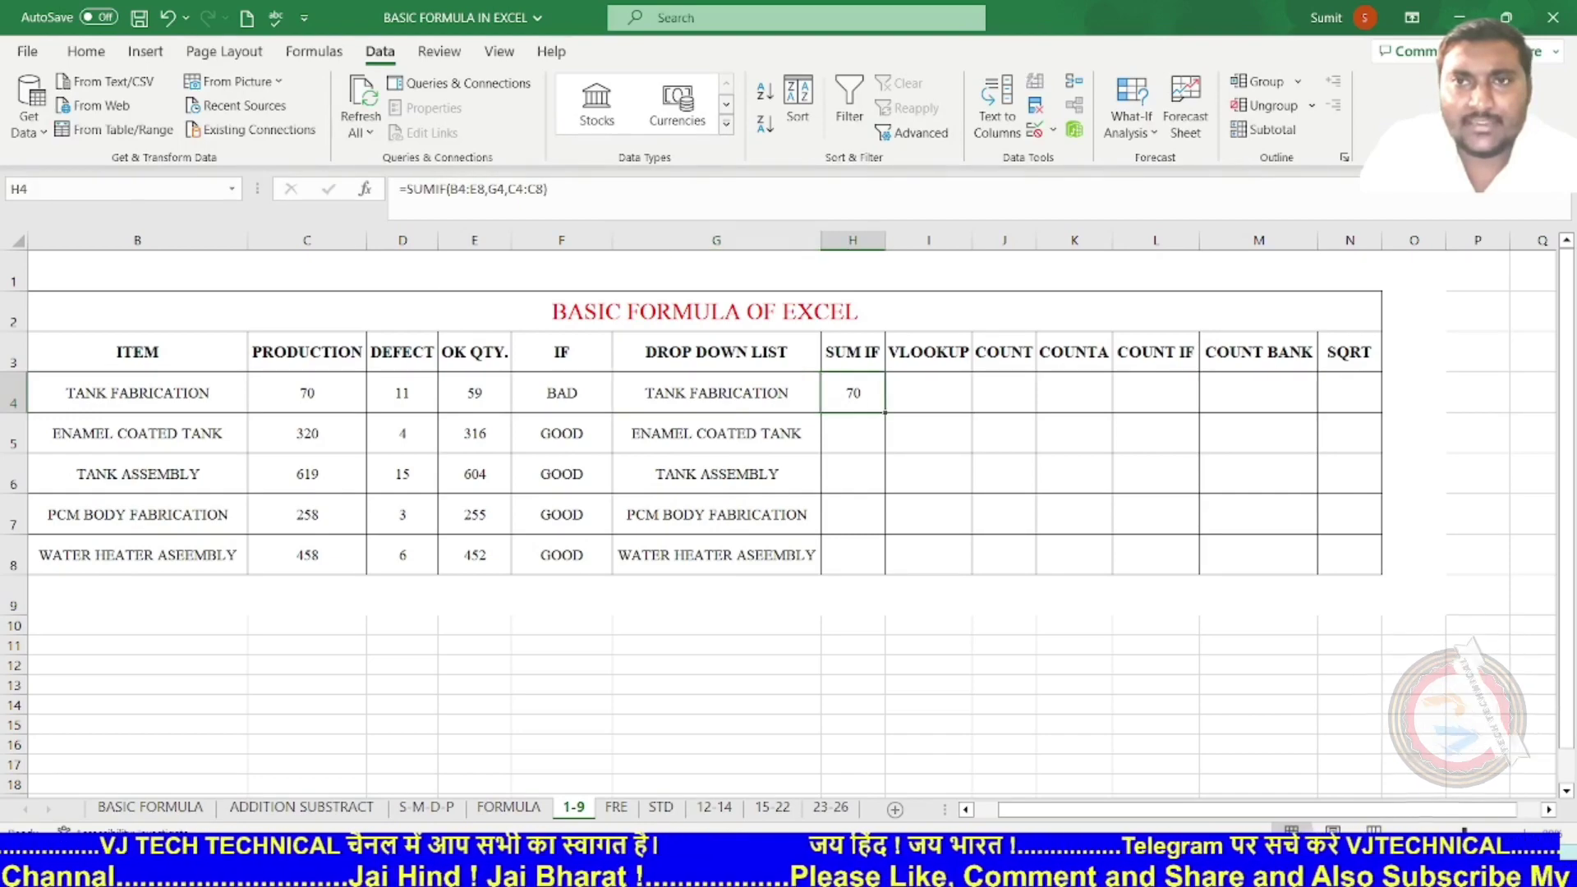
- Choose PCM BODY FABRICATION in G4, and compare the SUMIF cell H4 with that item's production in C7
left_click(716, 393)
left_click(830, 403)
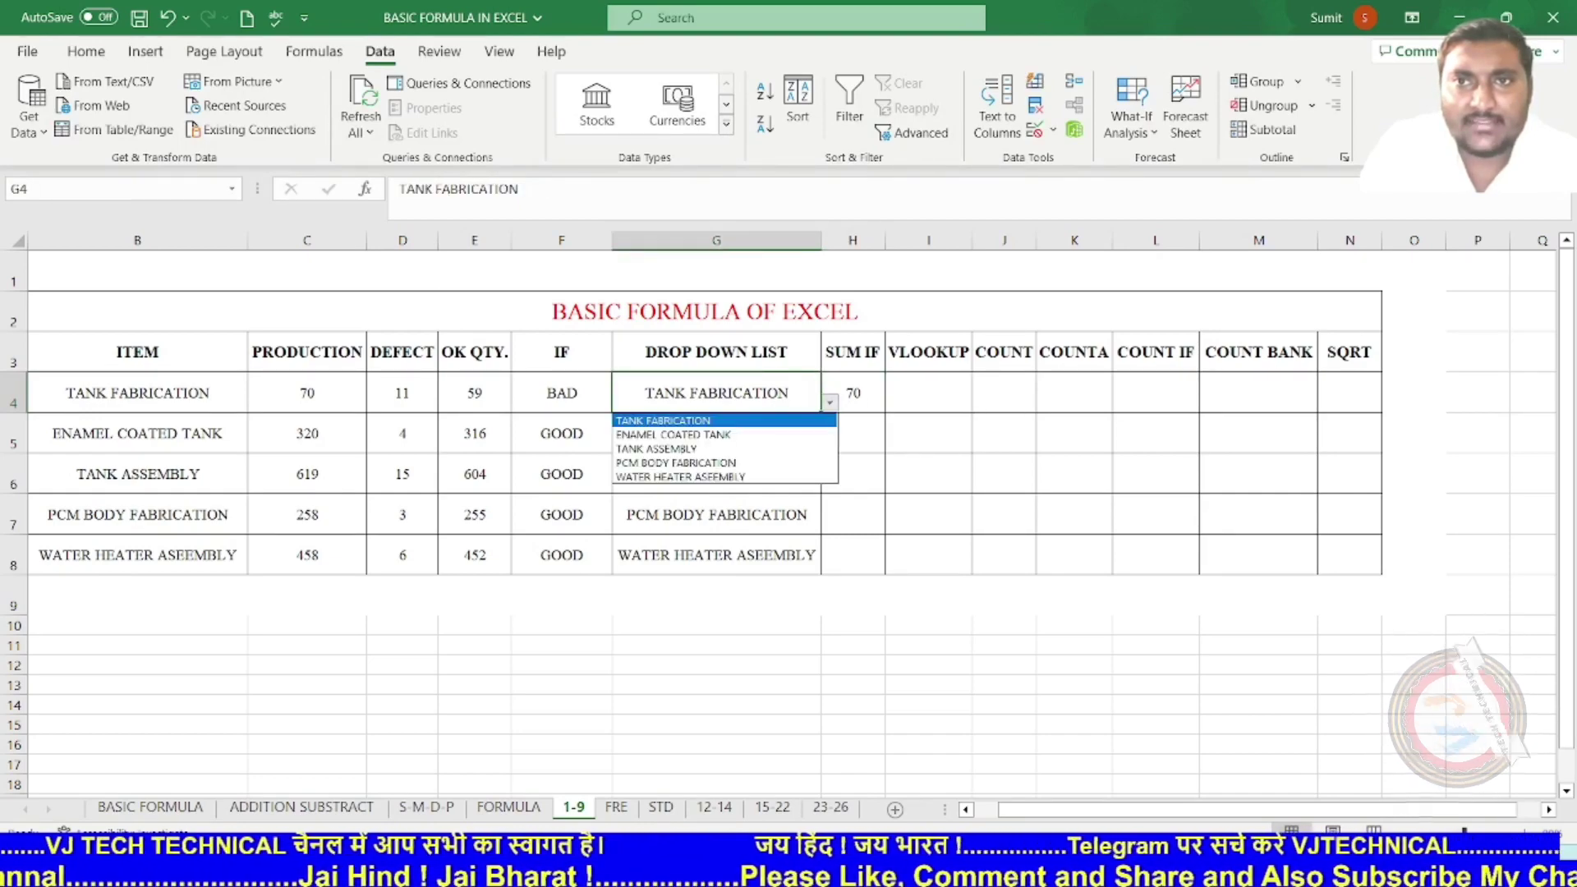
left_click(716, 463)
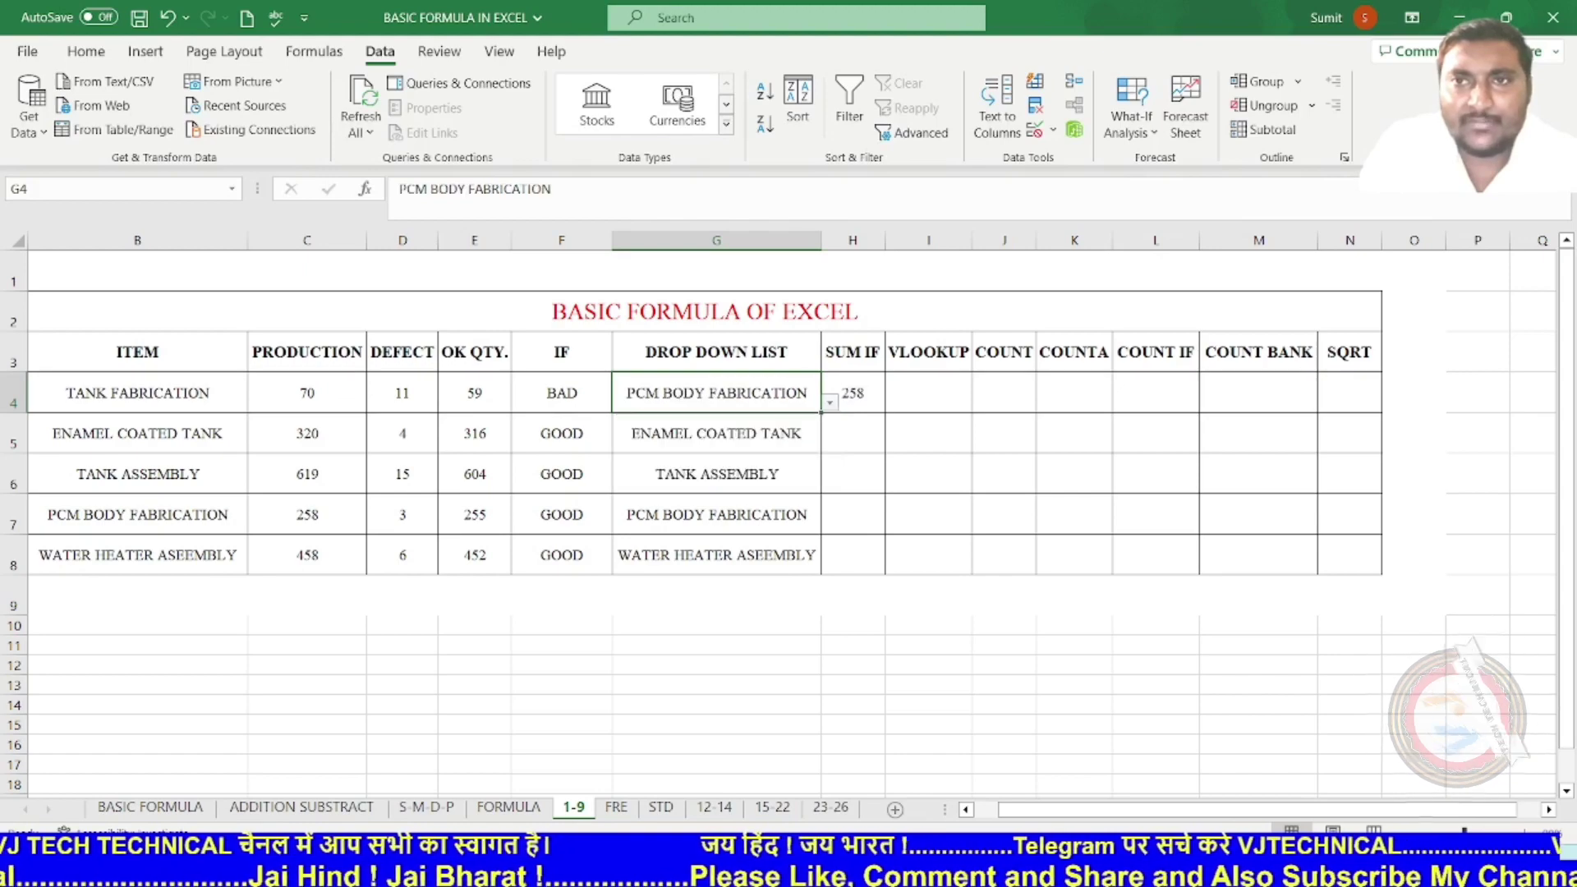
left_click(852, 393)
left_click(308, 515)
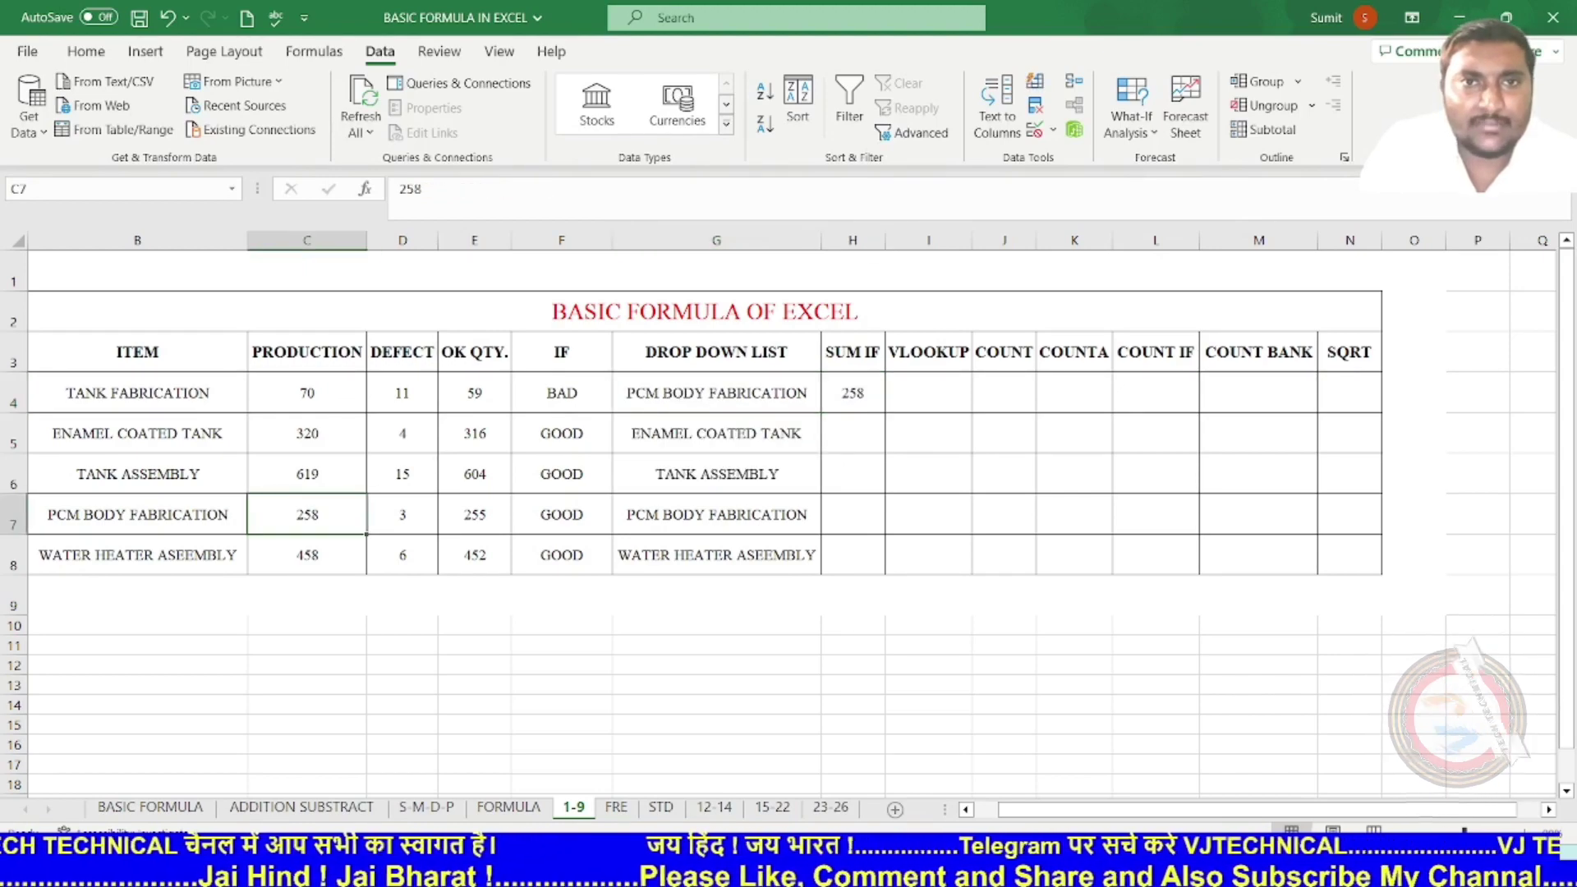
- Fill the SUMIF formula from H4 down through H8
left_click(853, 393)
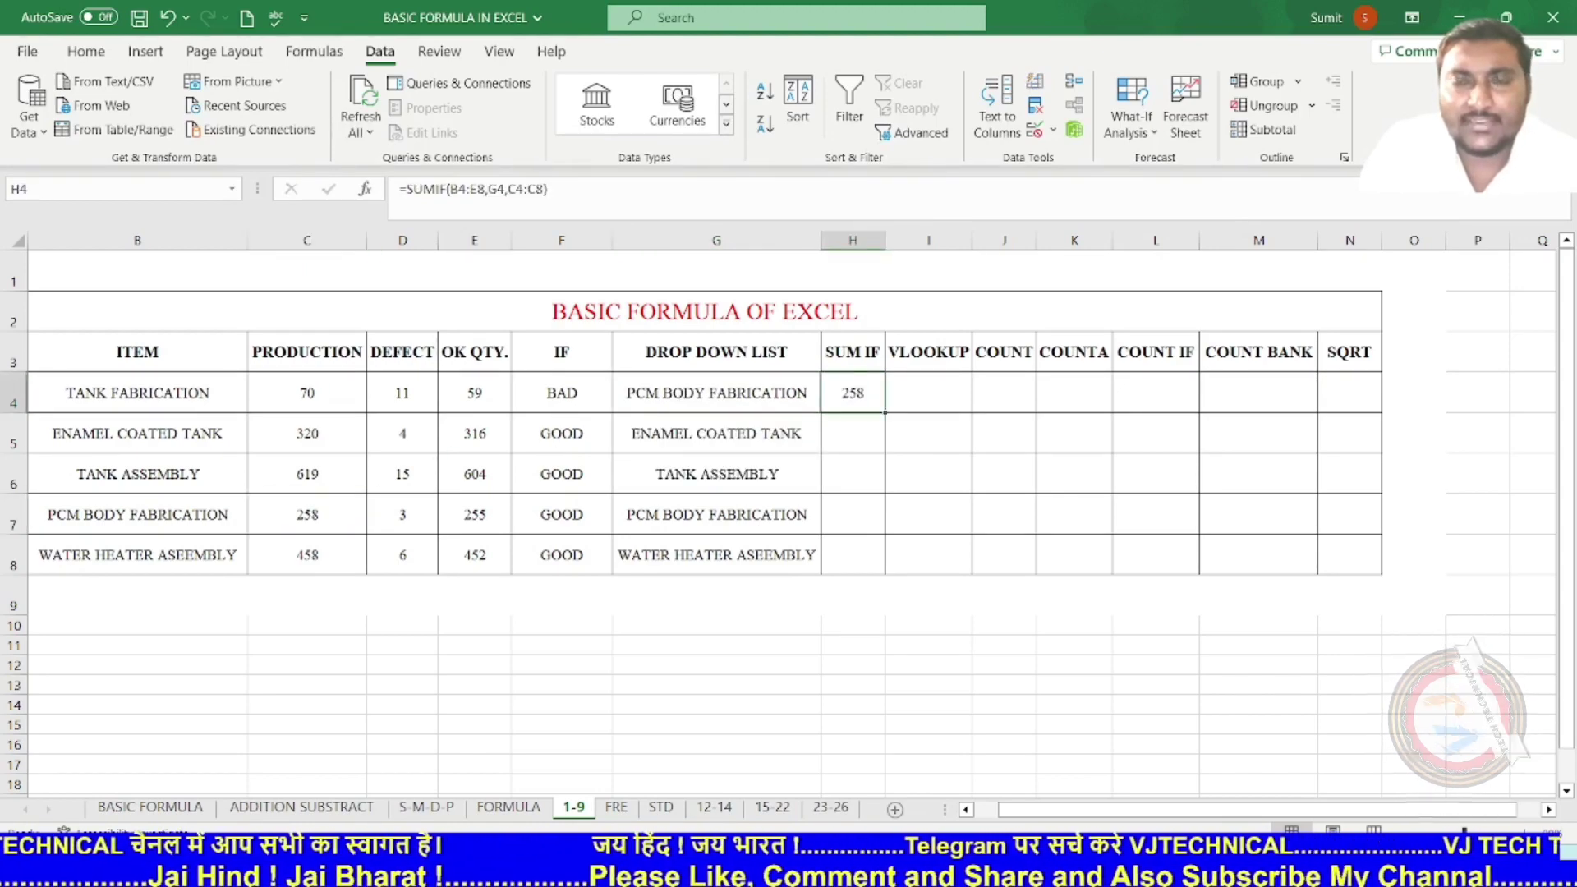
left_click_drag(885, 412, 884, 569)
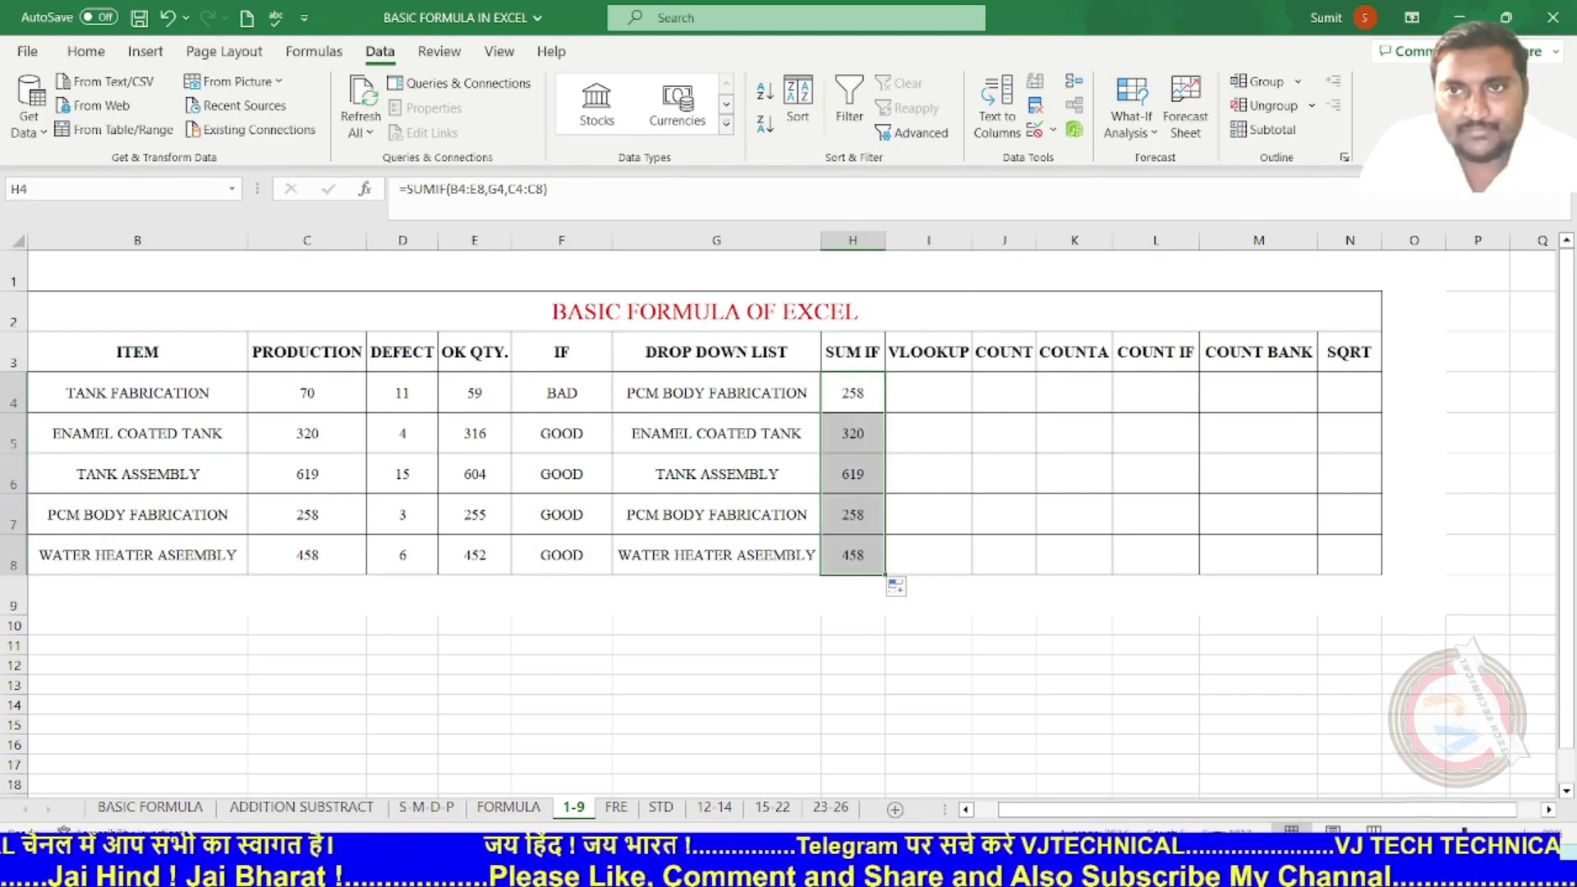
- Look up the ROUNDUP entry in the advance level formula list on the FORMULA sheet
left_click(716, 434)
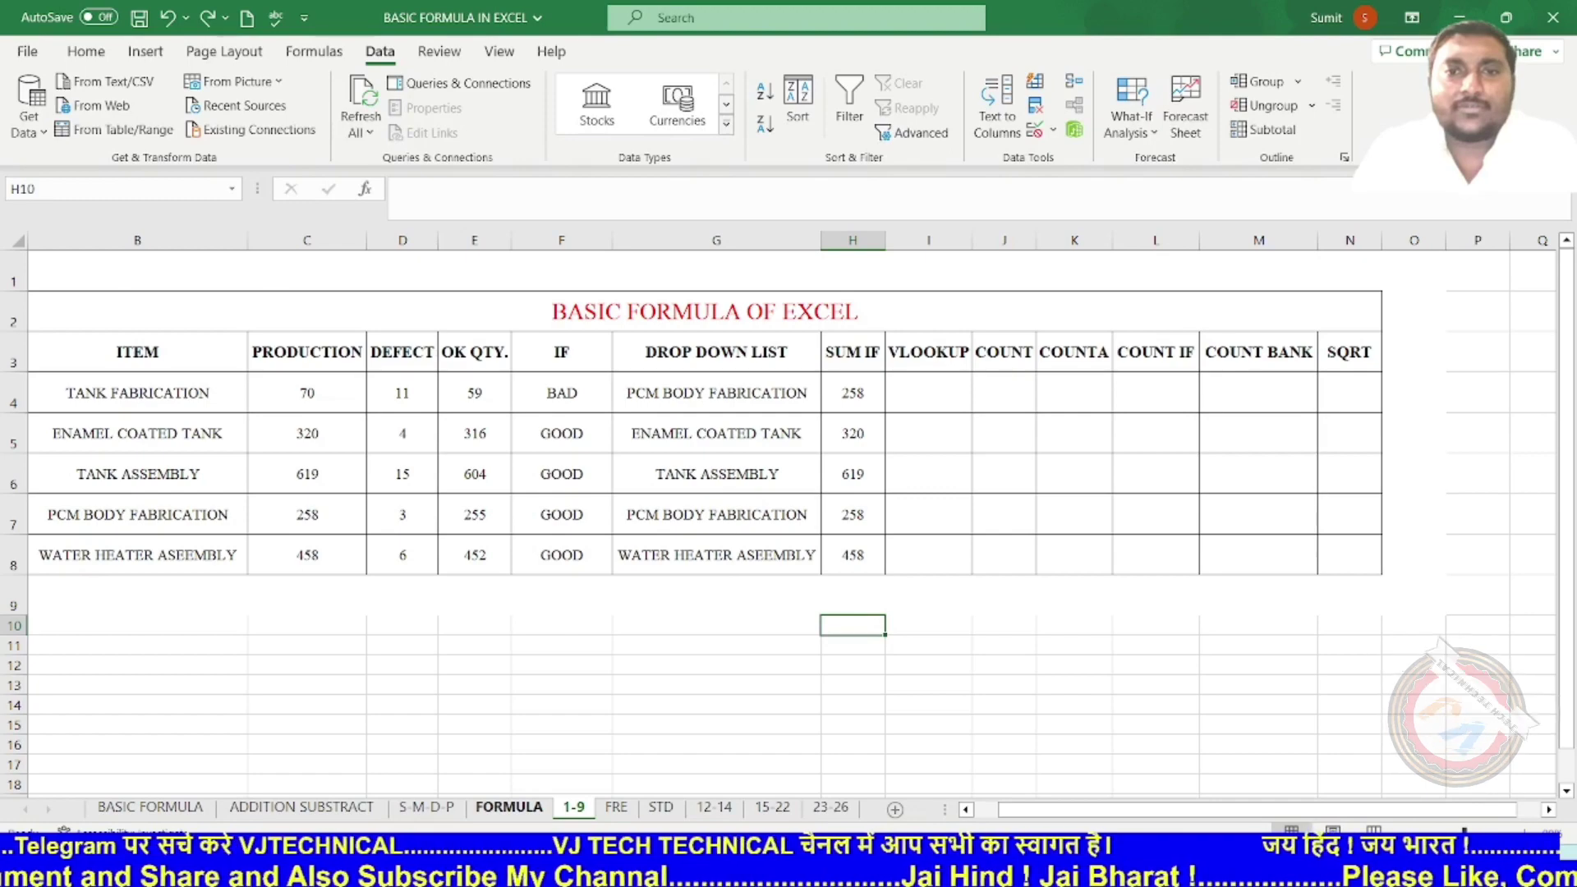
left_click(509, 808)
left_click(814, 545)
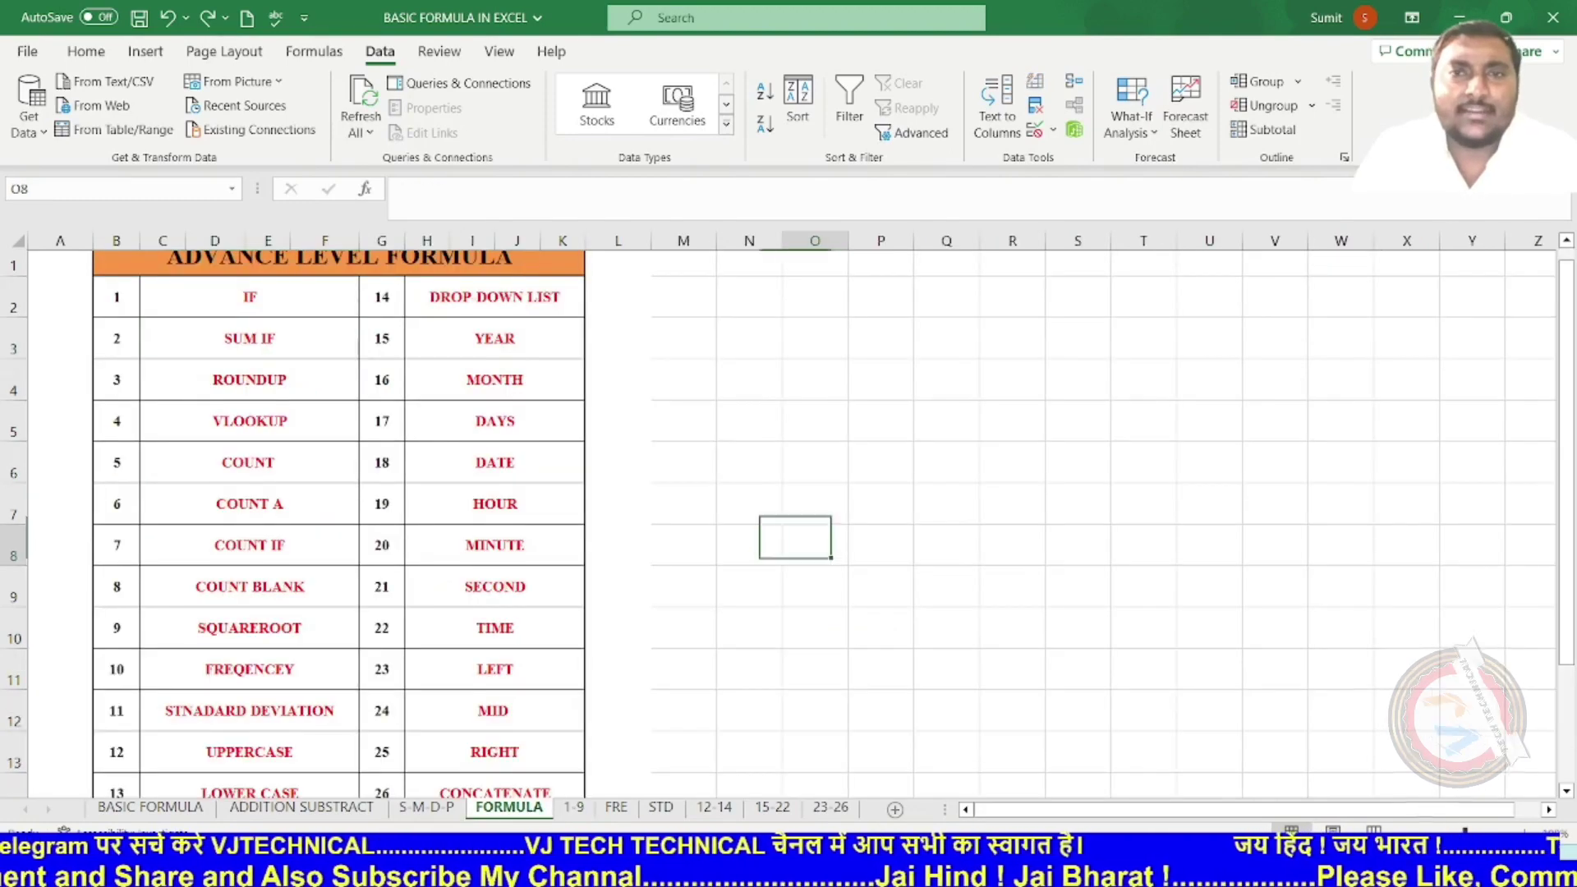
left_click(1078, 503)
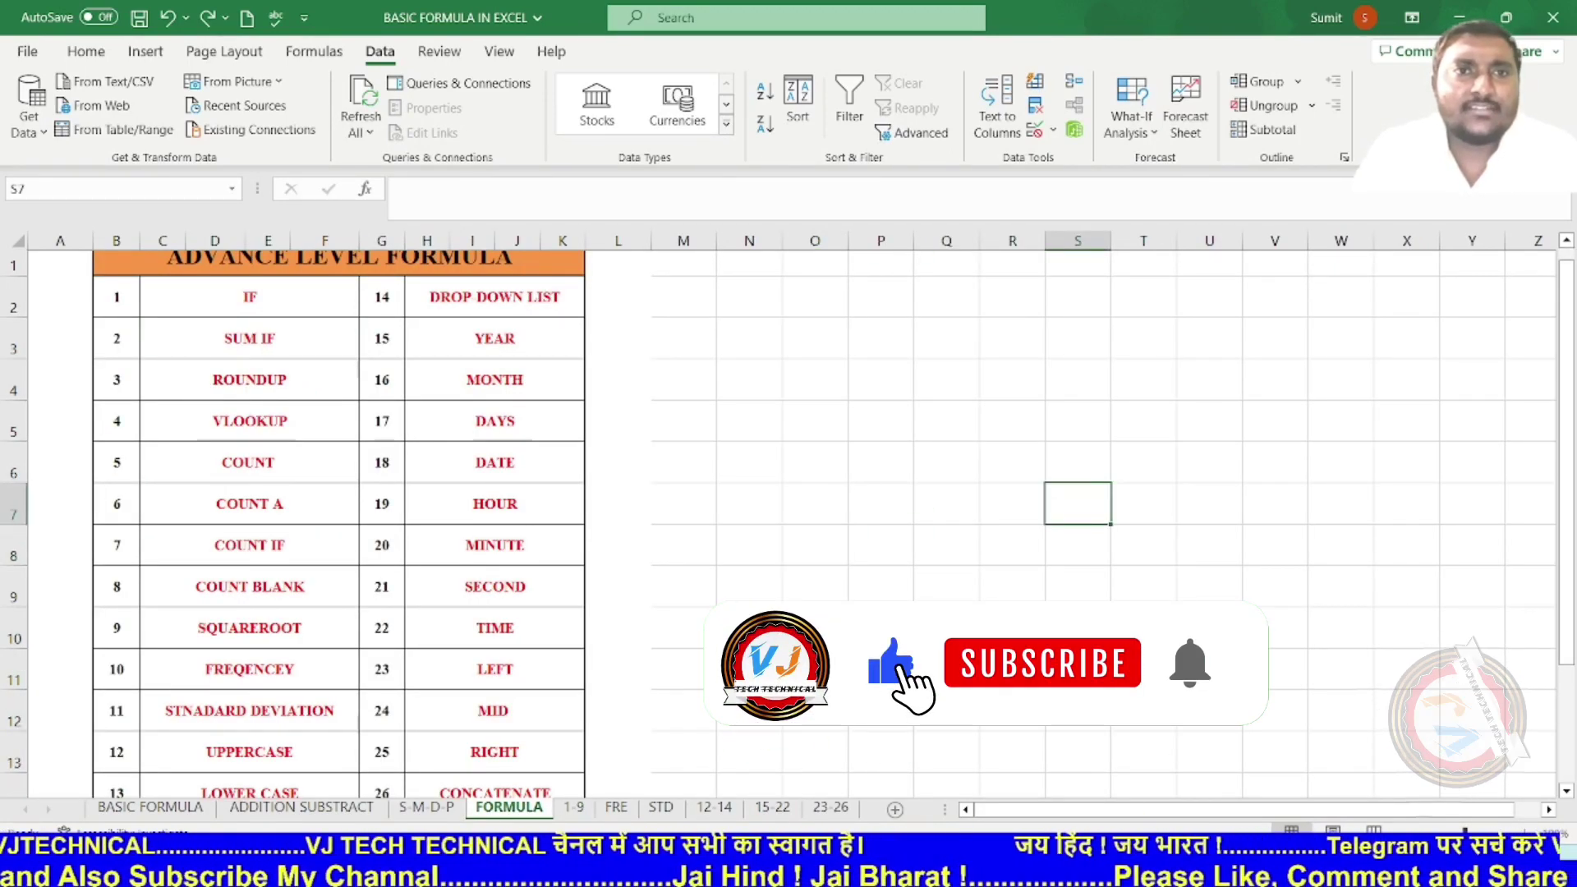
left_click(117, 379)
left_click(250, 380)
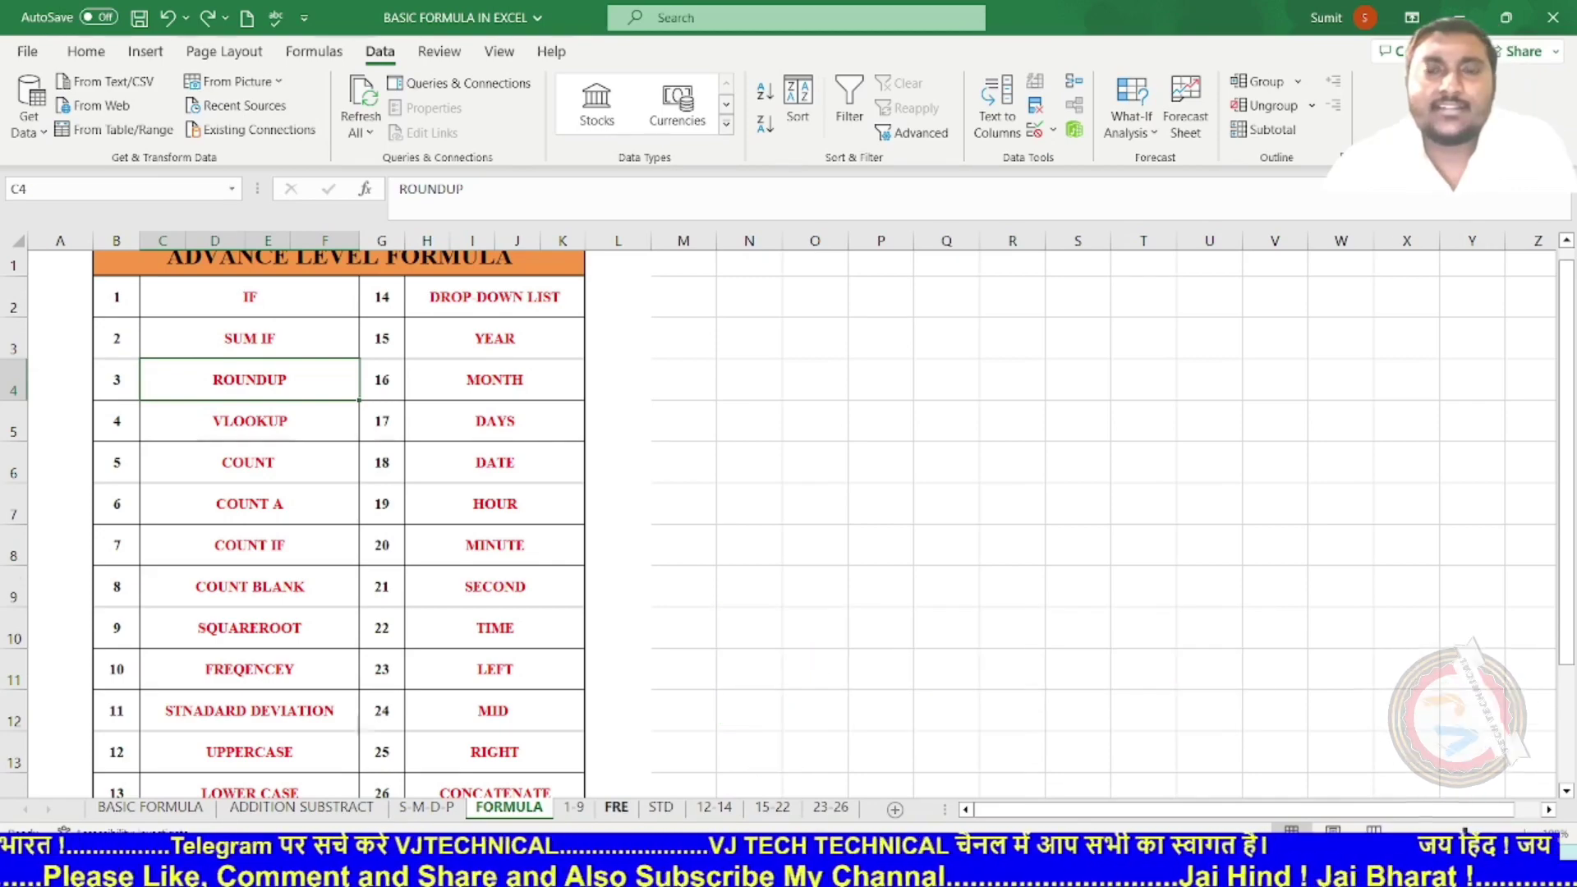
- Enter the heading Roundup in cell P4 of the FRE sheet, beside the frequency table
left_click(616, 808)
left_click(716, 714)
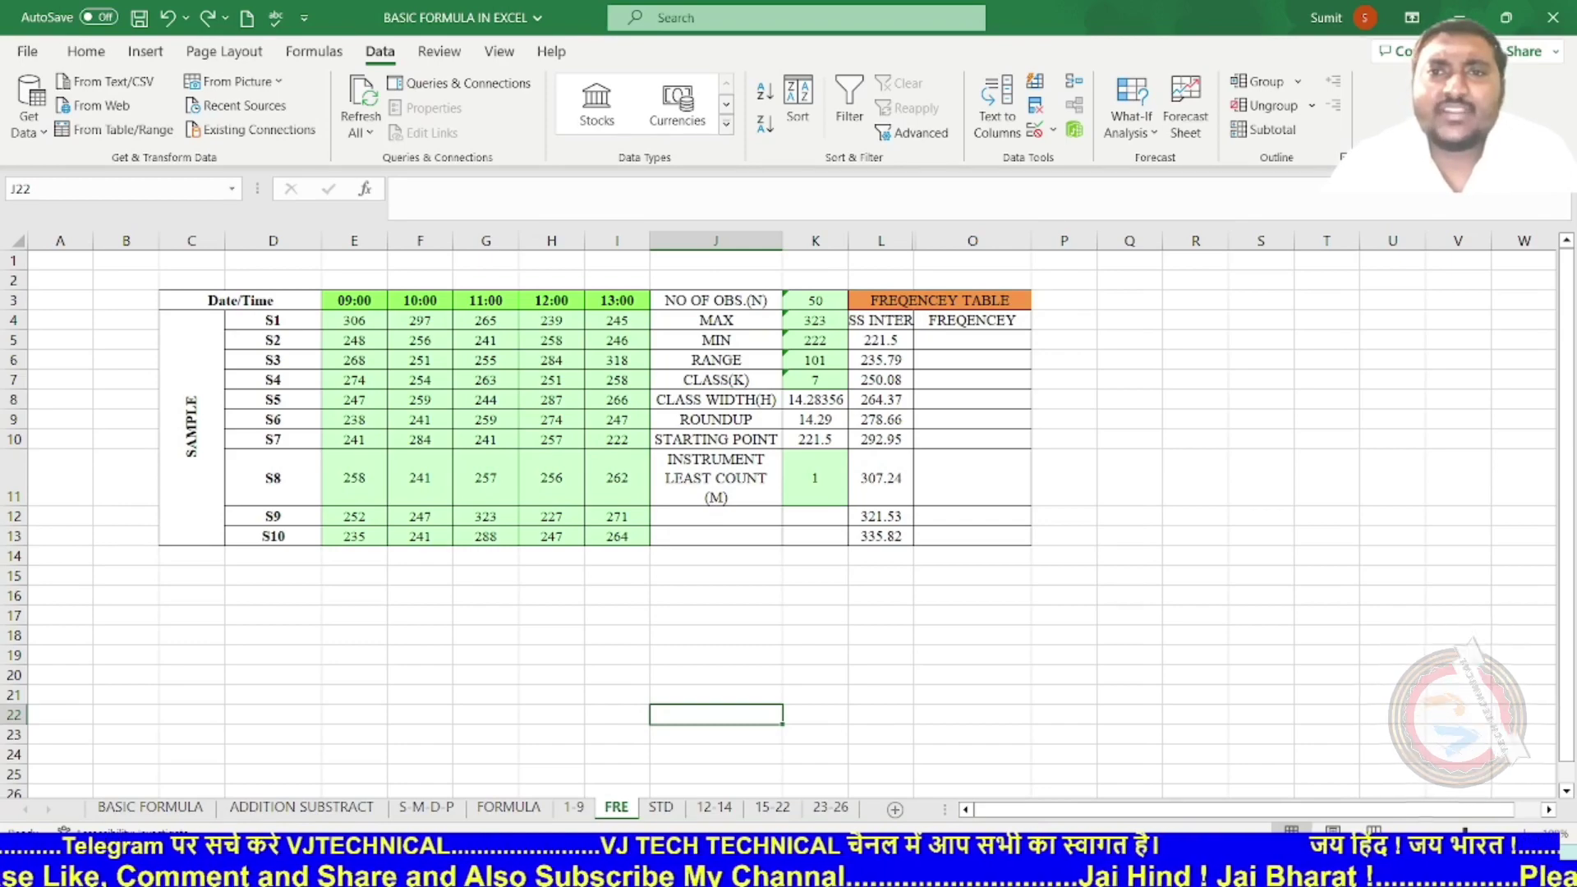
left_click(1195, 439)
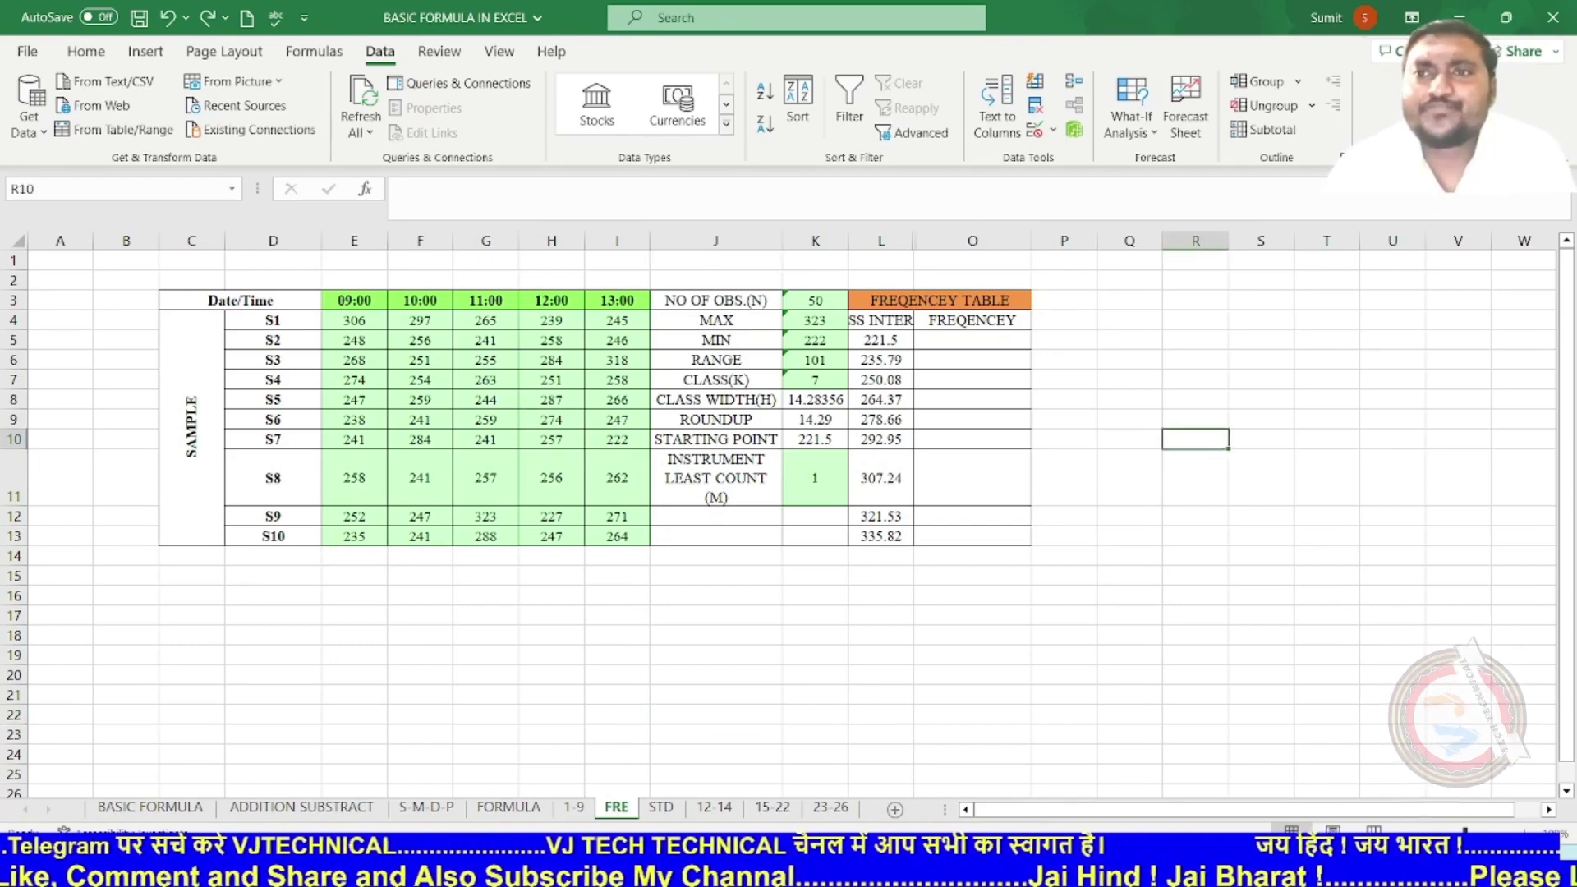
left_click(1064, 301)
left_click(1063, 321)
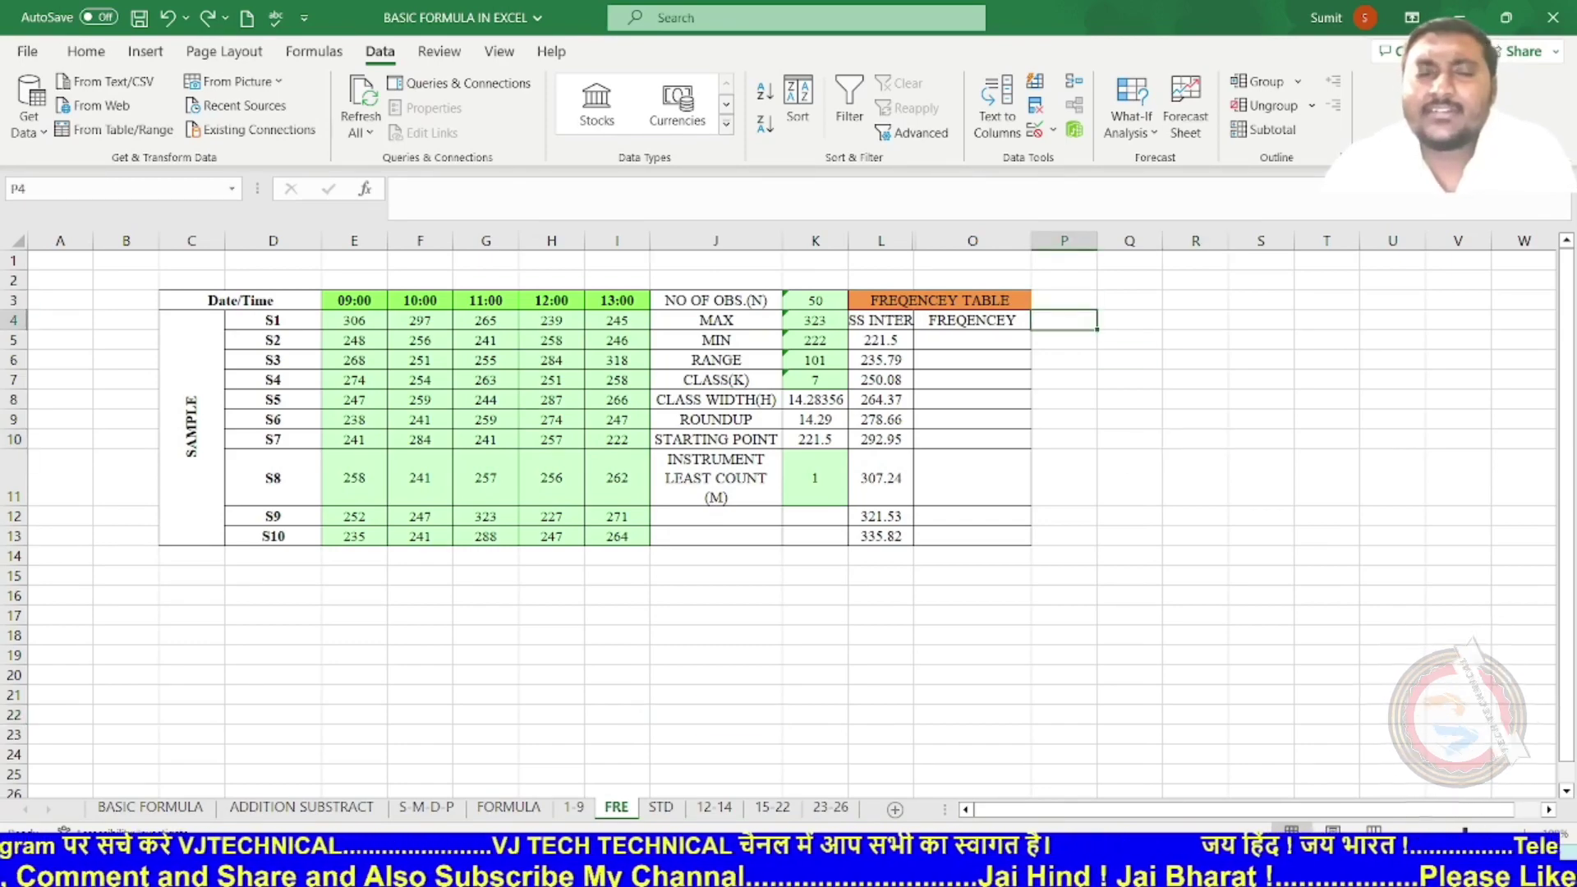
type("rO")
type("u")
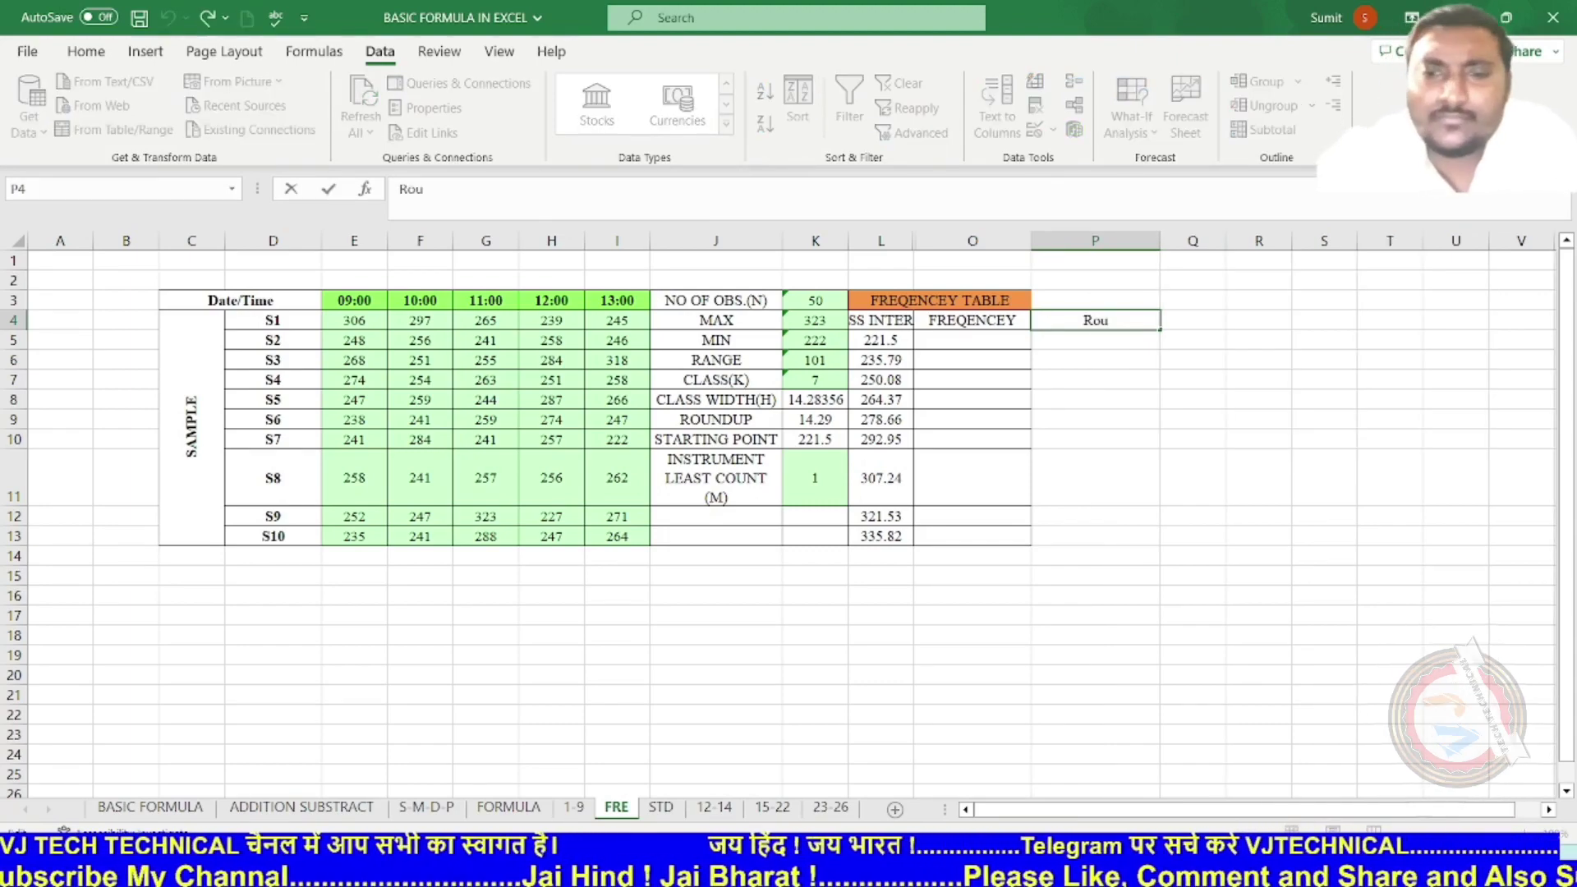
type("nd")
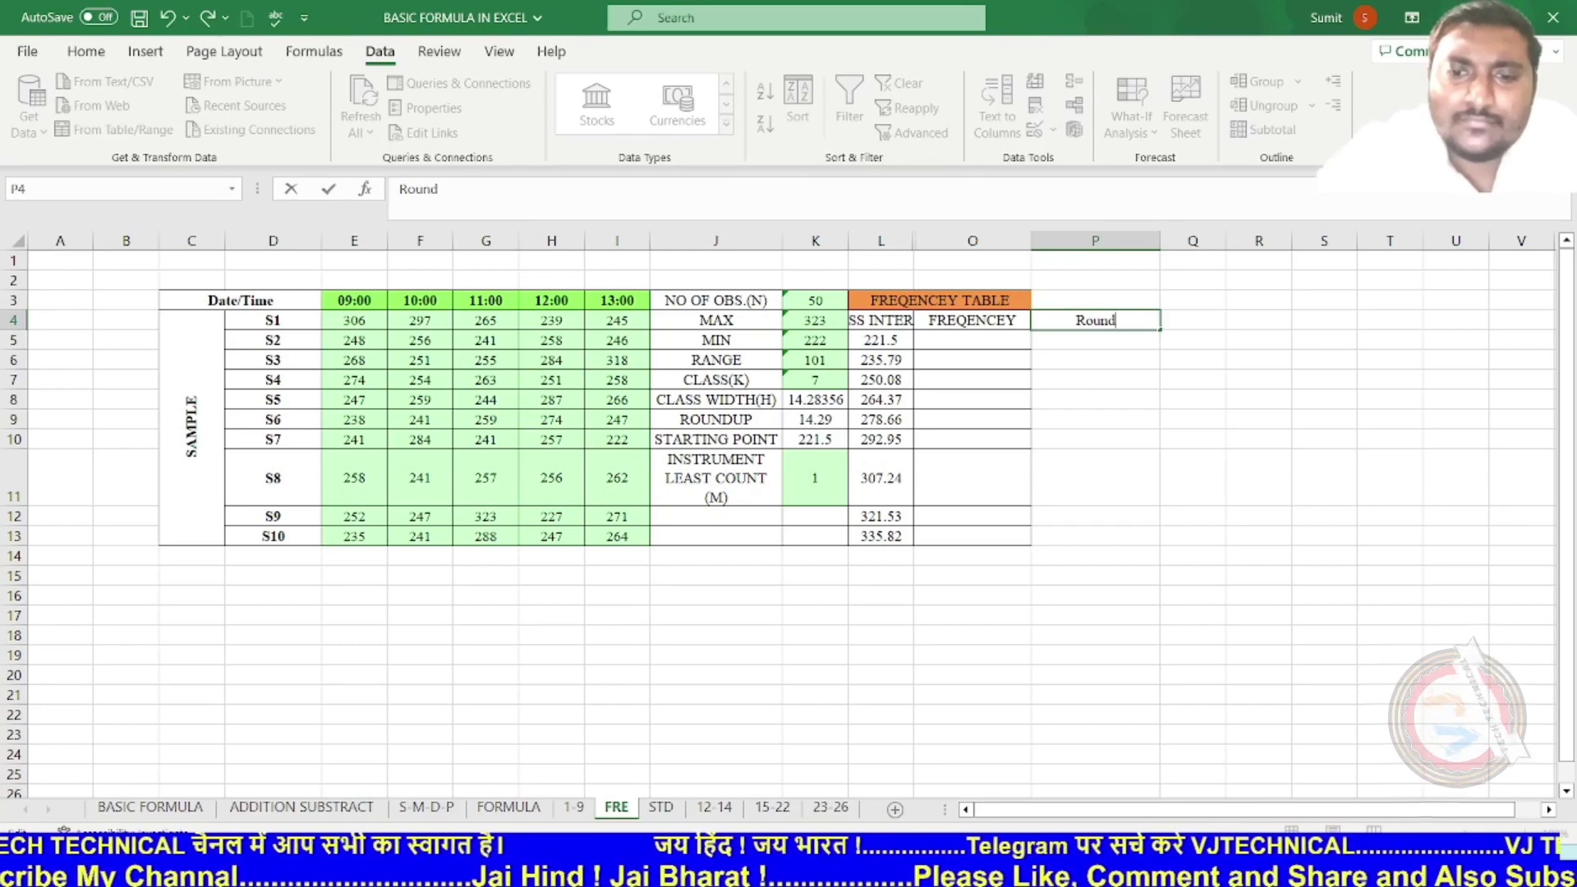
type("up")
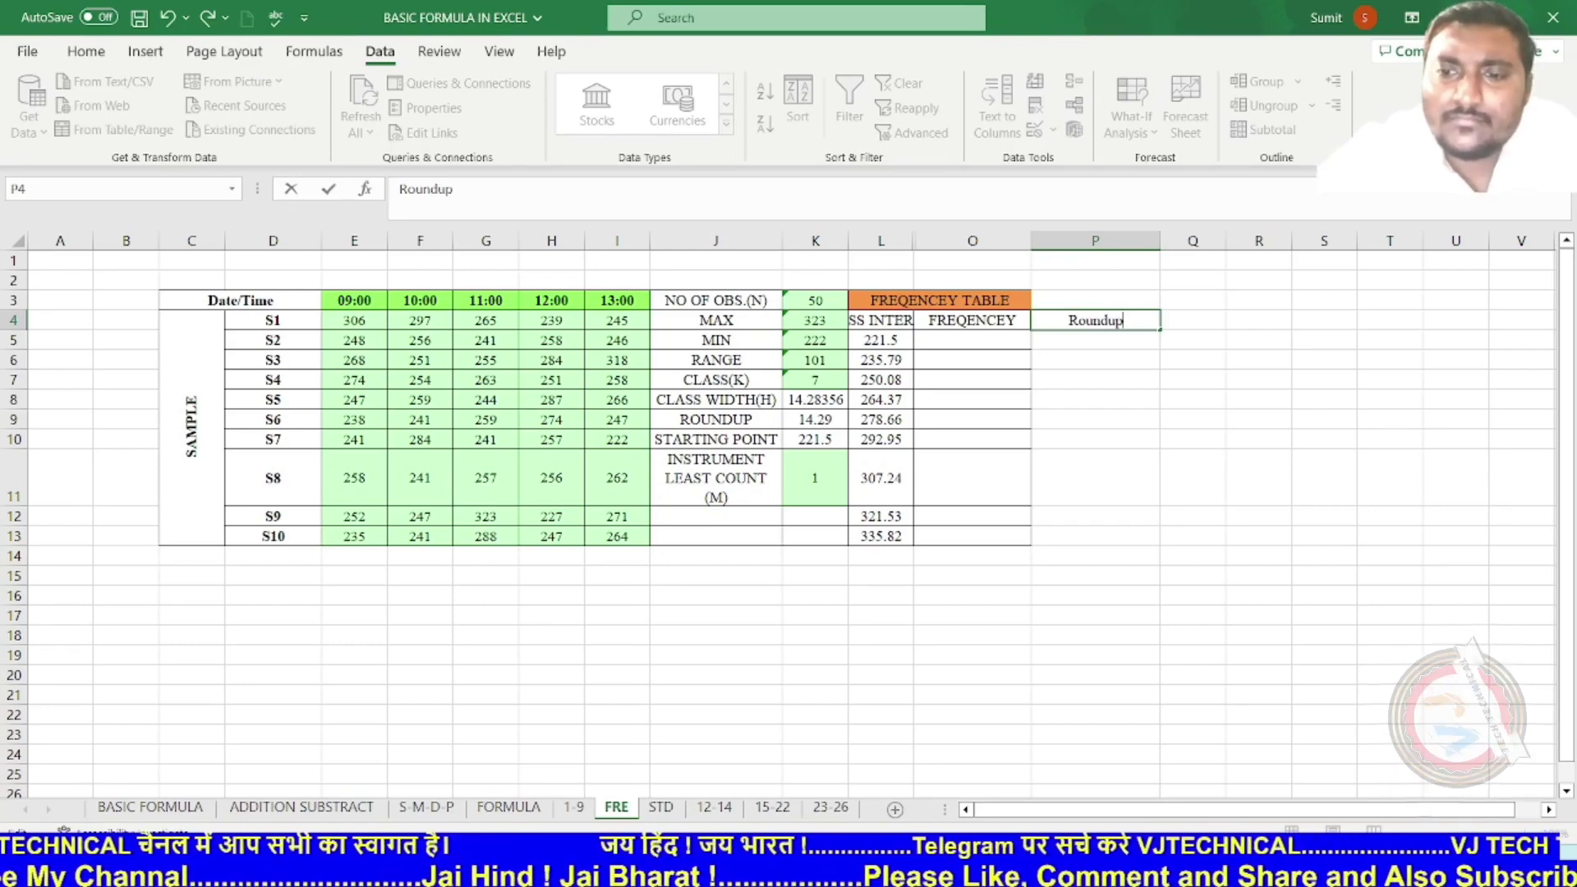
key("Return")
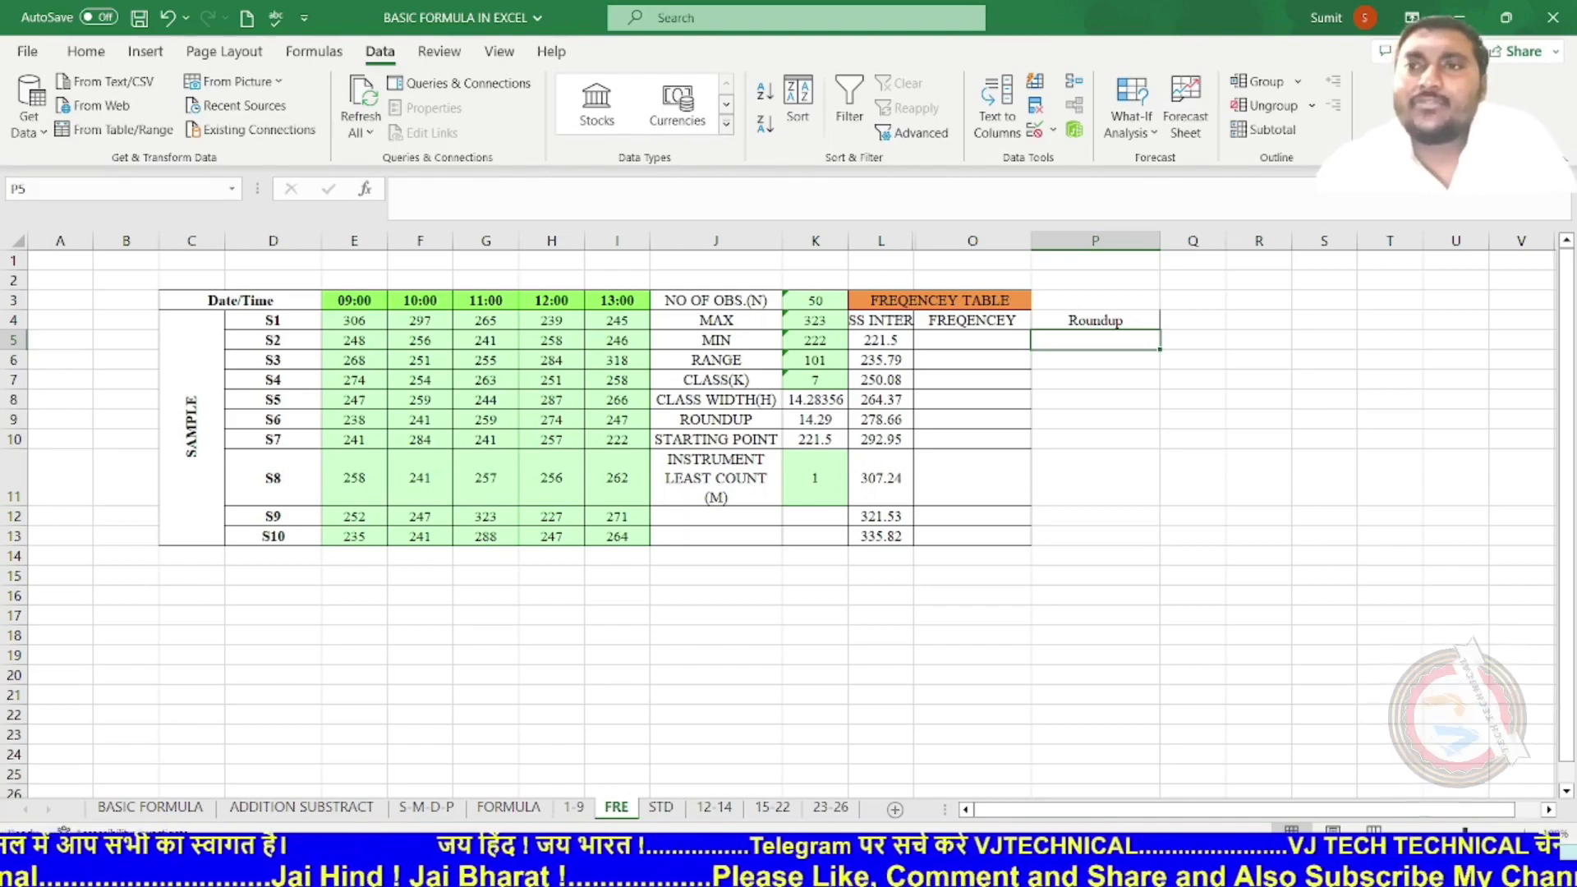
- Enter =ROUNDUP(K8,3) in P5 to round the class width up to three decimals, and review the formula
type("=")
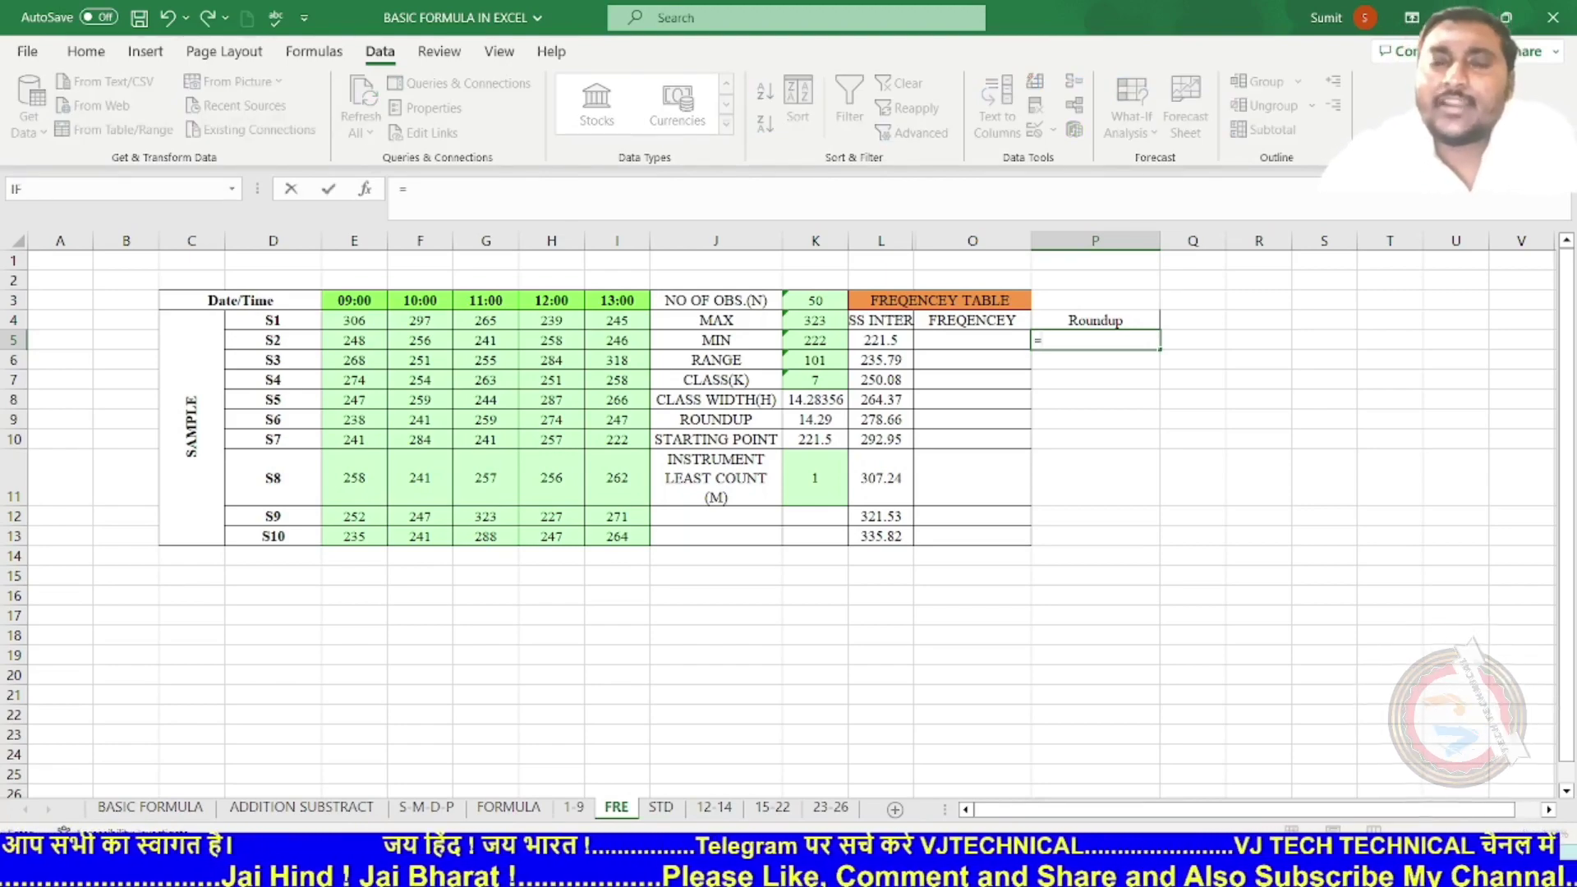
type("rounf")
key("BackSpace")
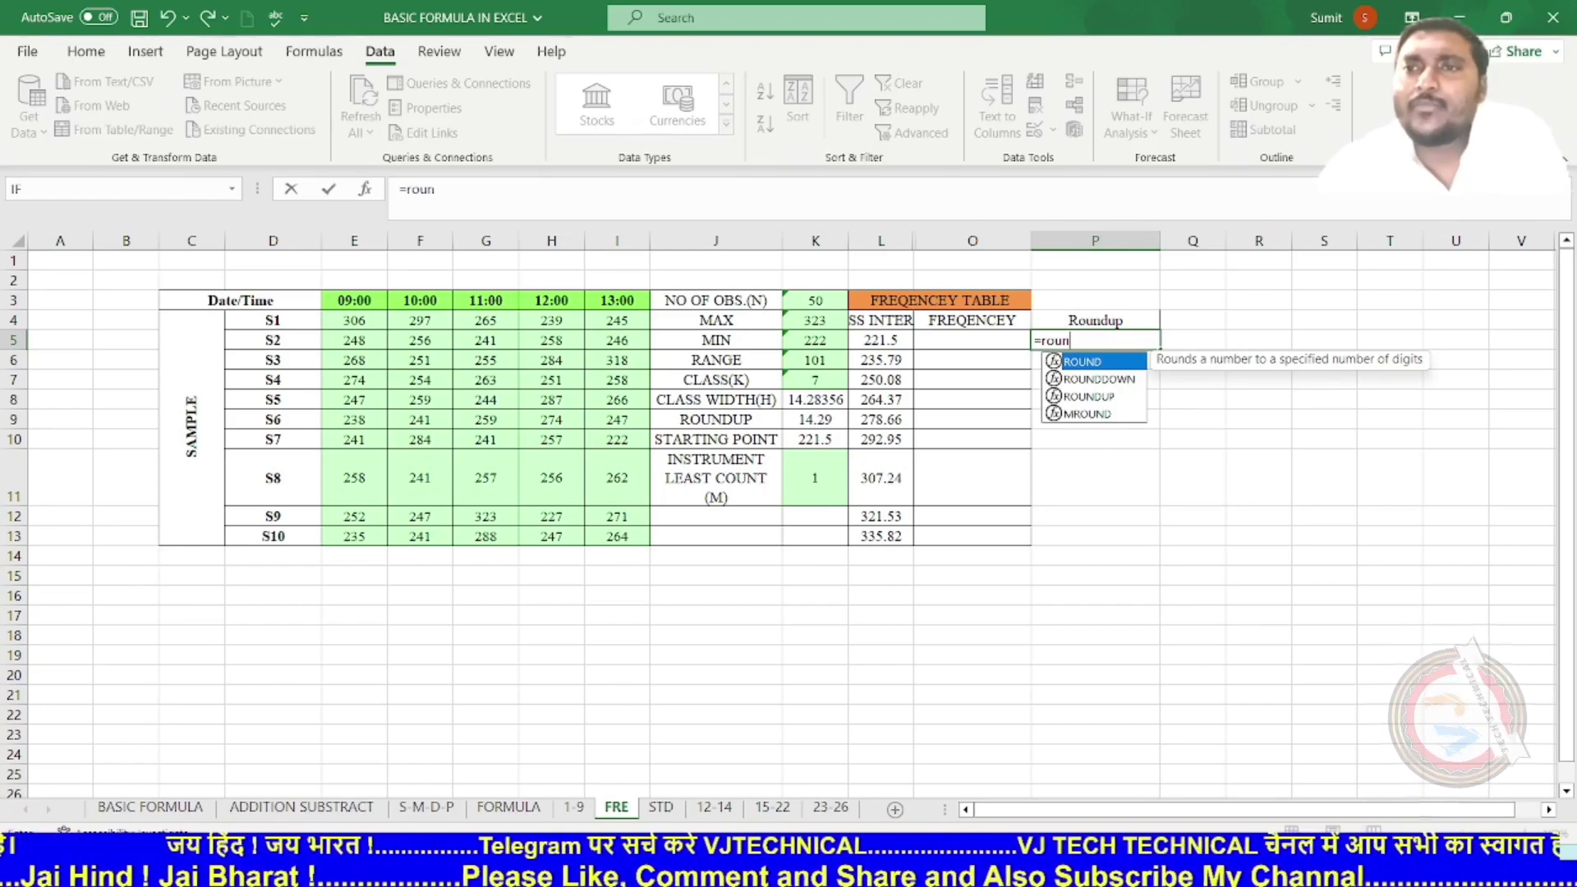
key("Down")
key("Down")
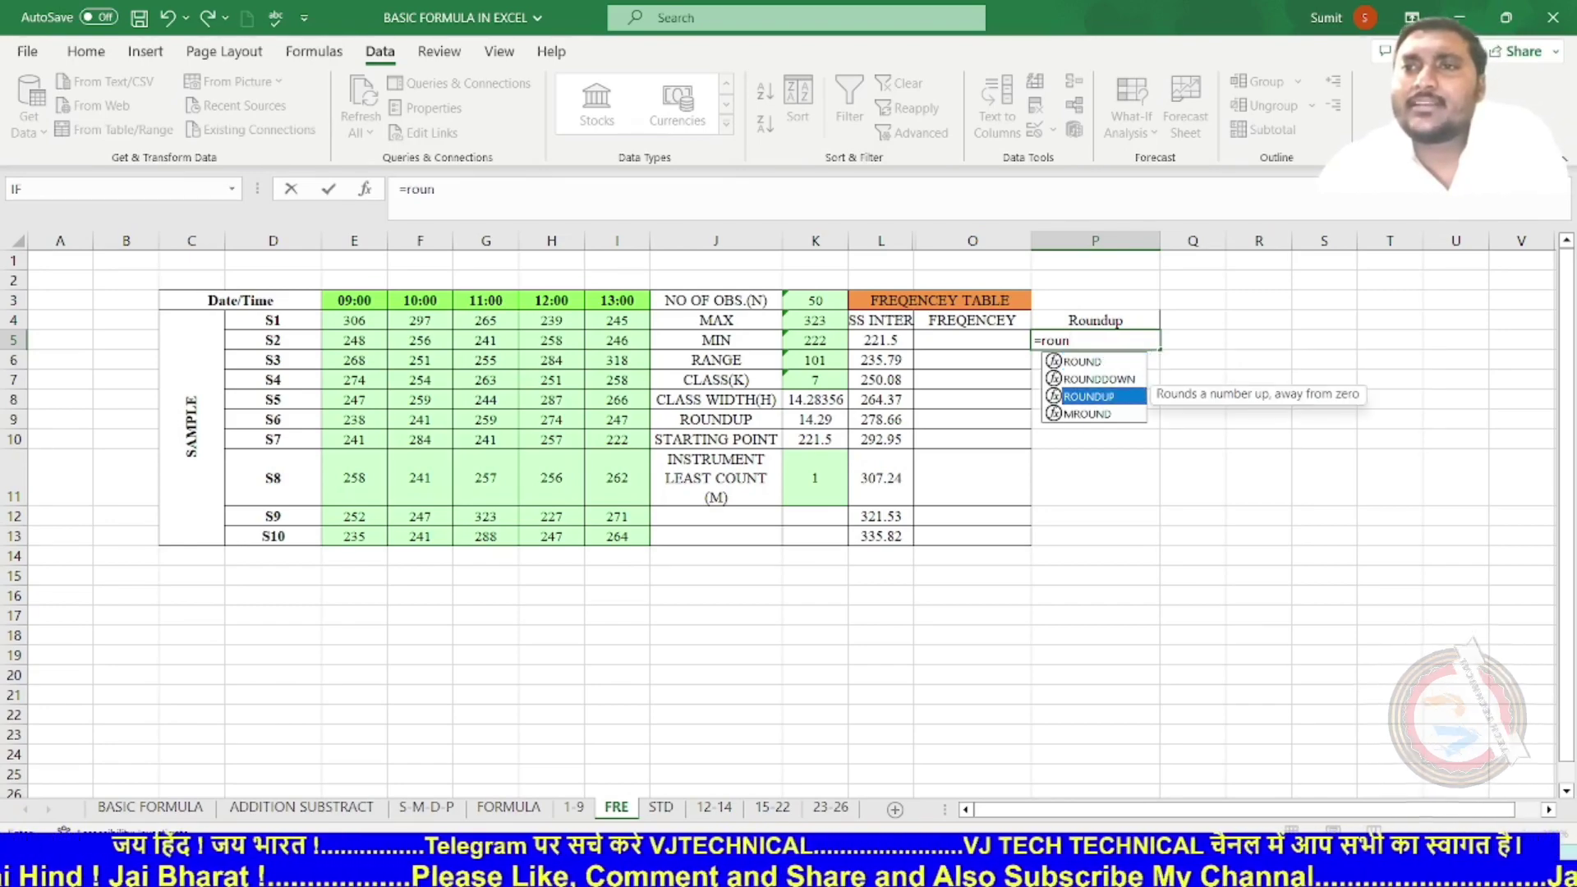
key("Tab")
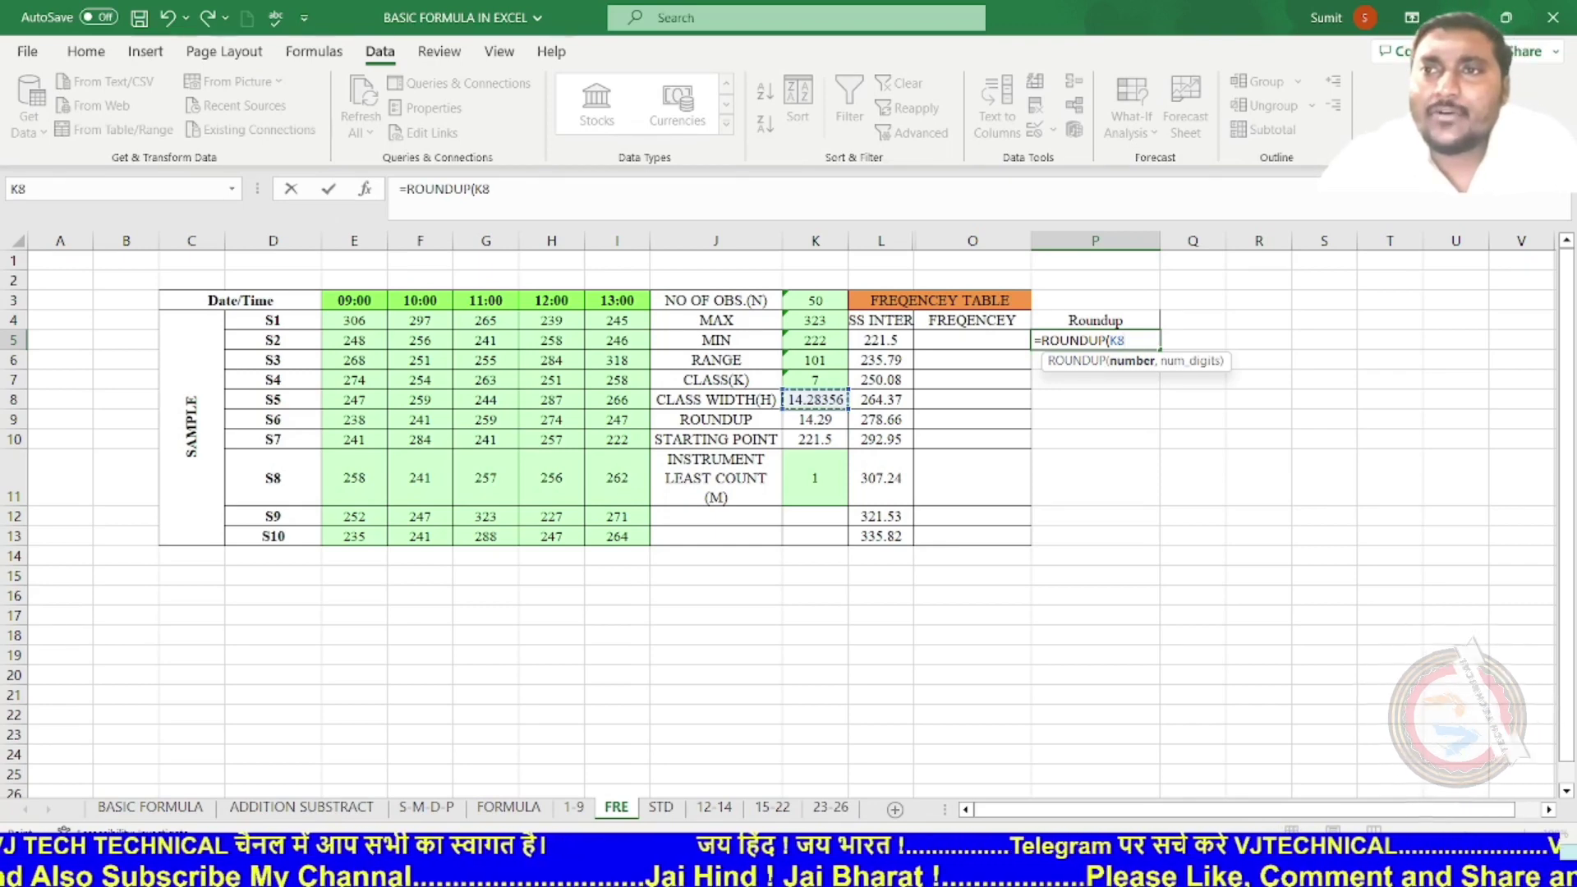
type(",")
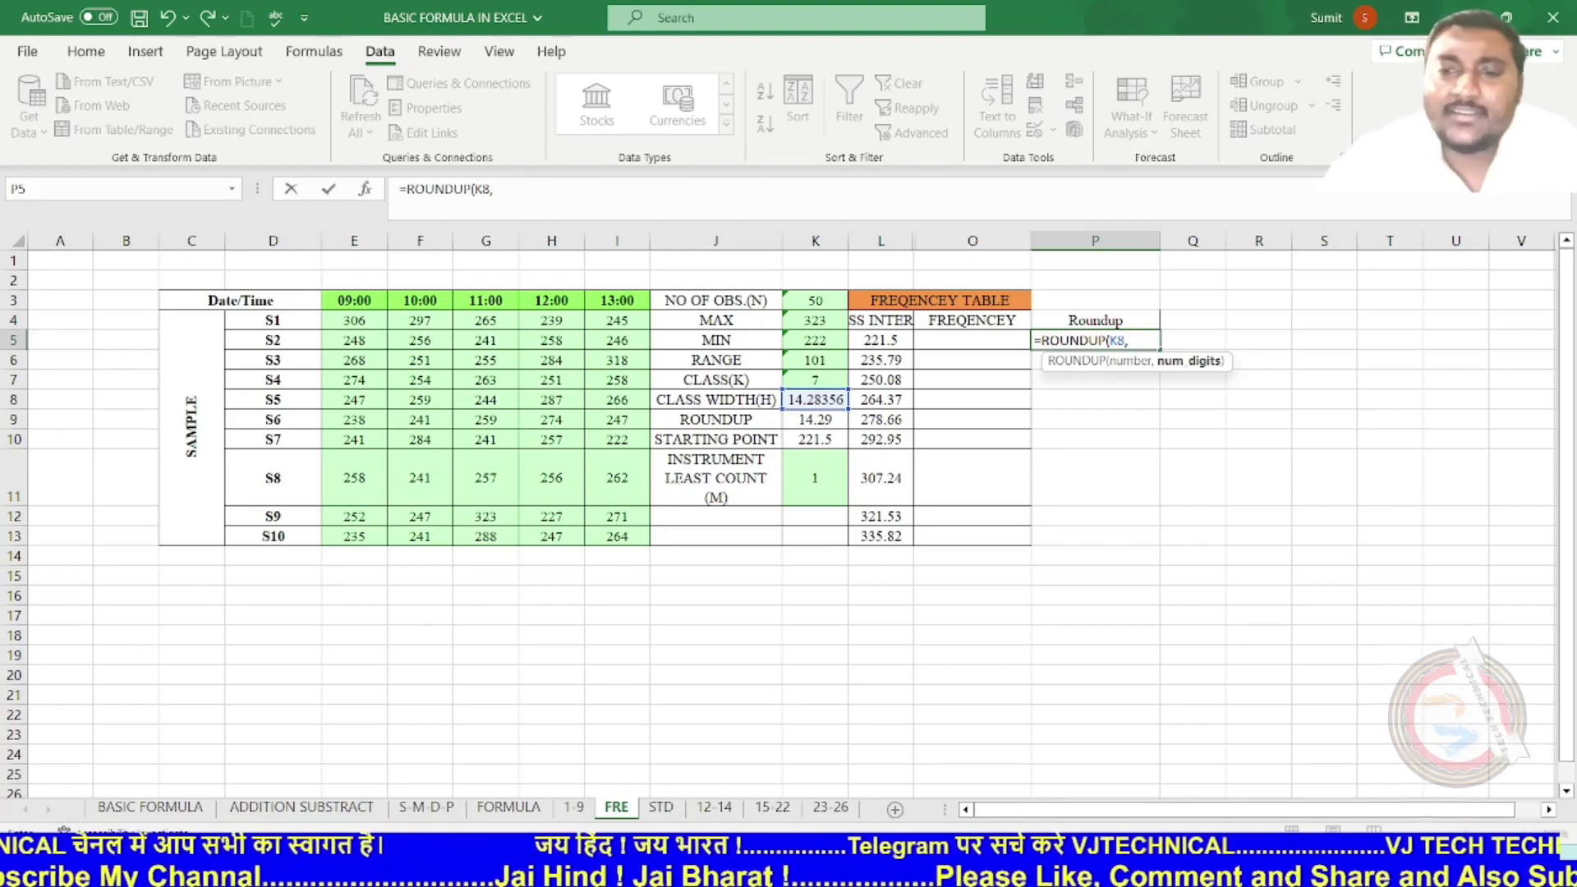
type("3")
key("Return")
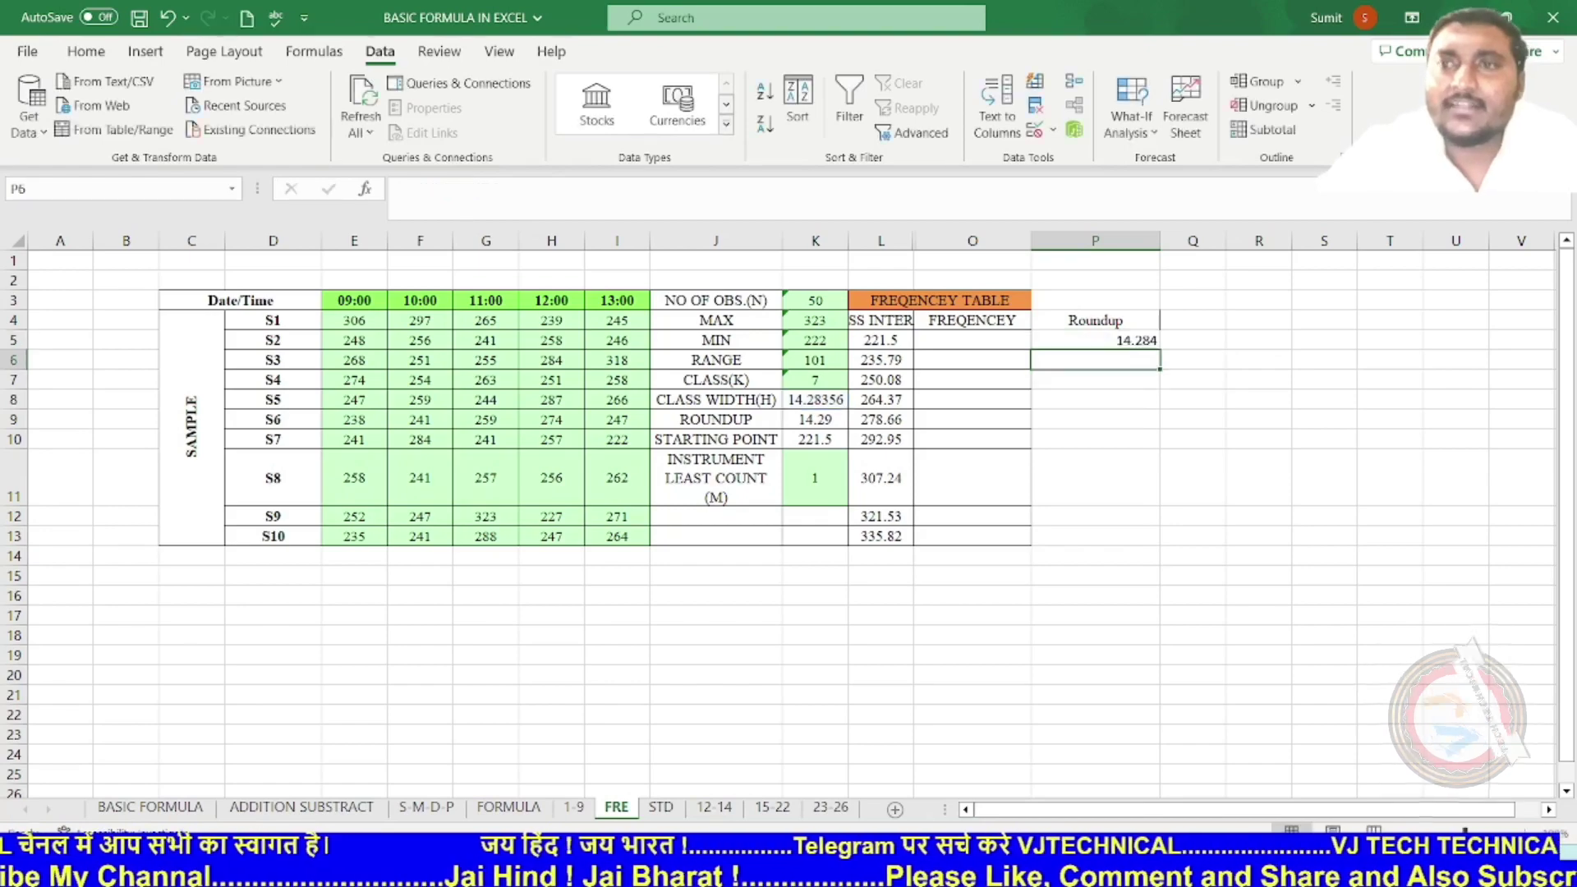
key("Up")
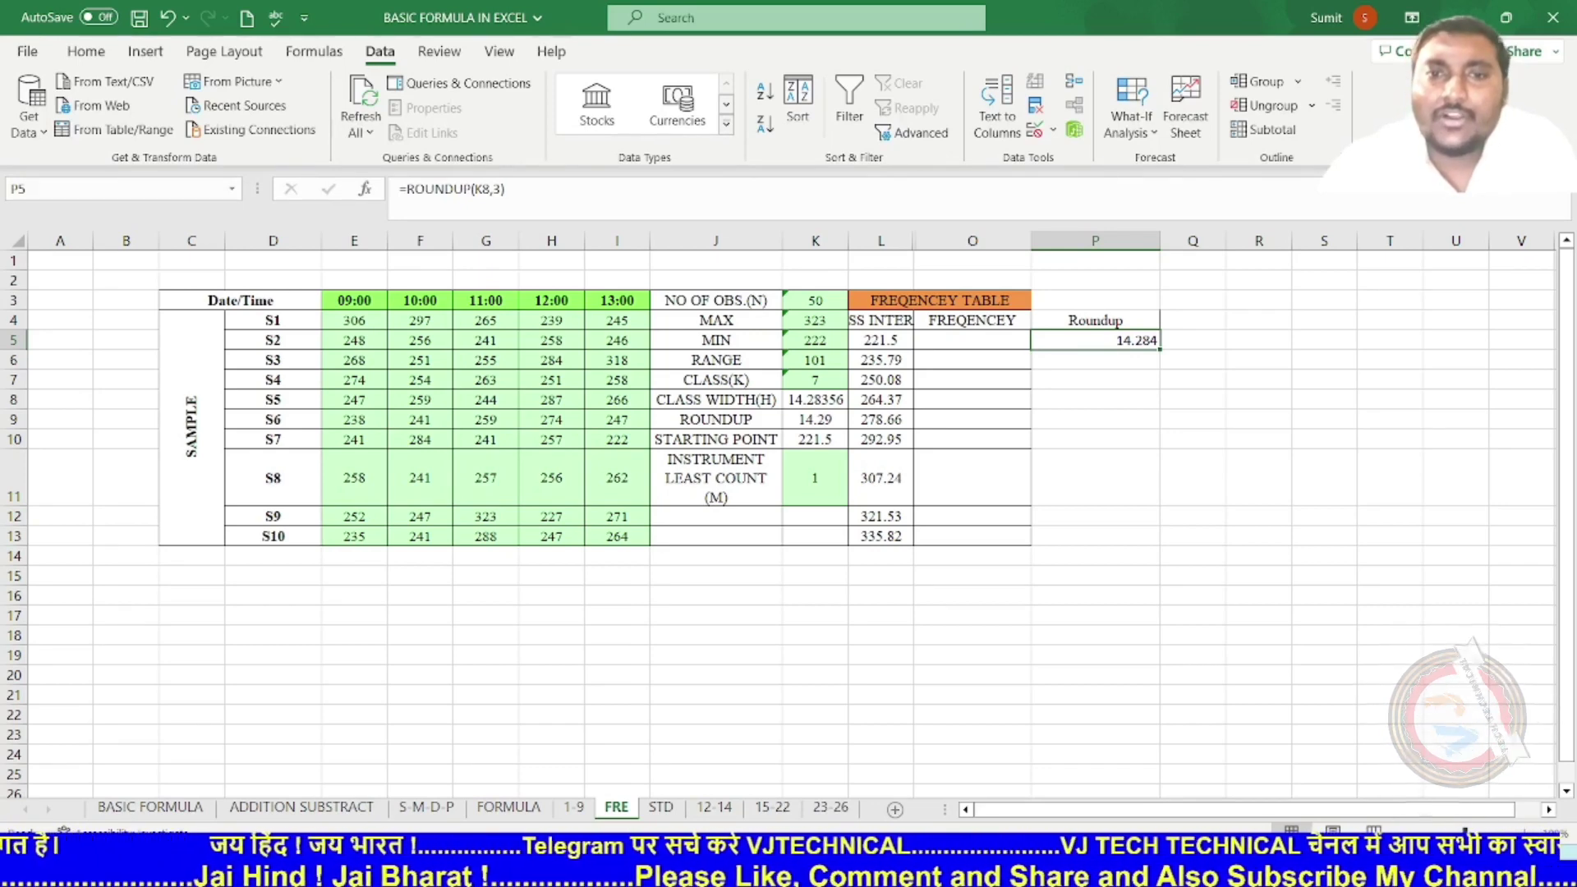
- Look up the VLOOKUP entry on the FORMULA sheet, and return to sheet 1-9
left_click(509, 807)
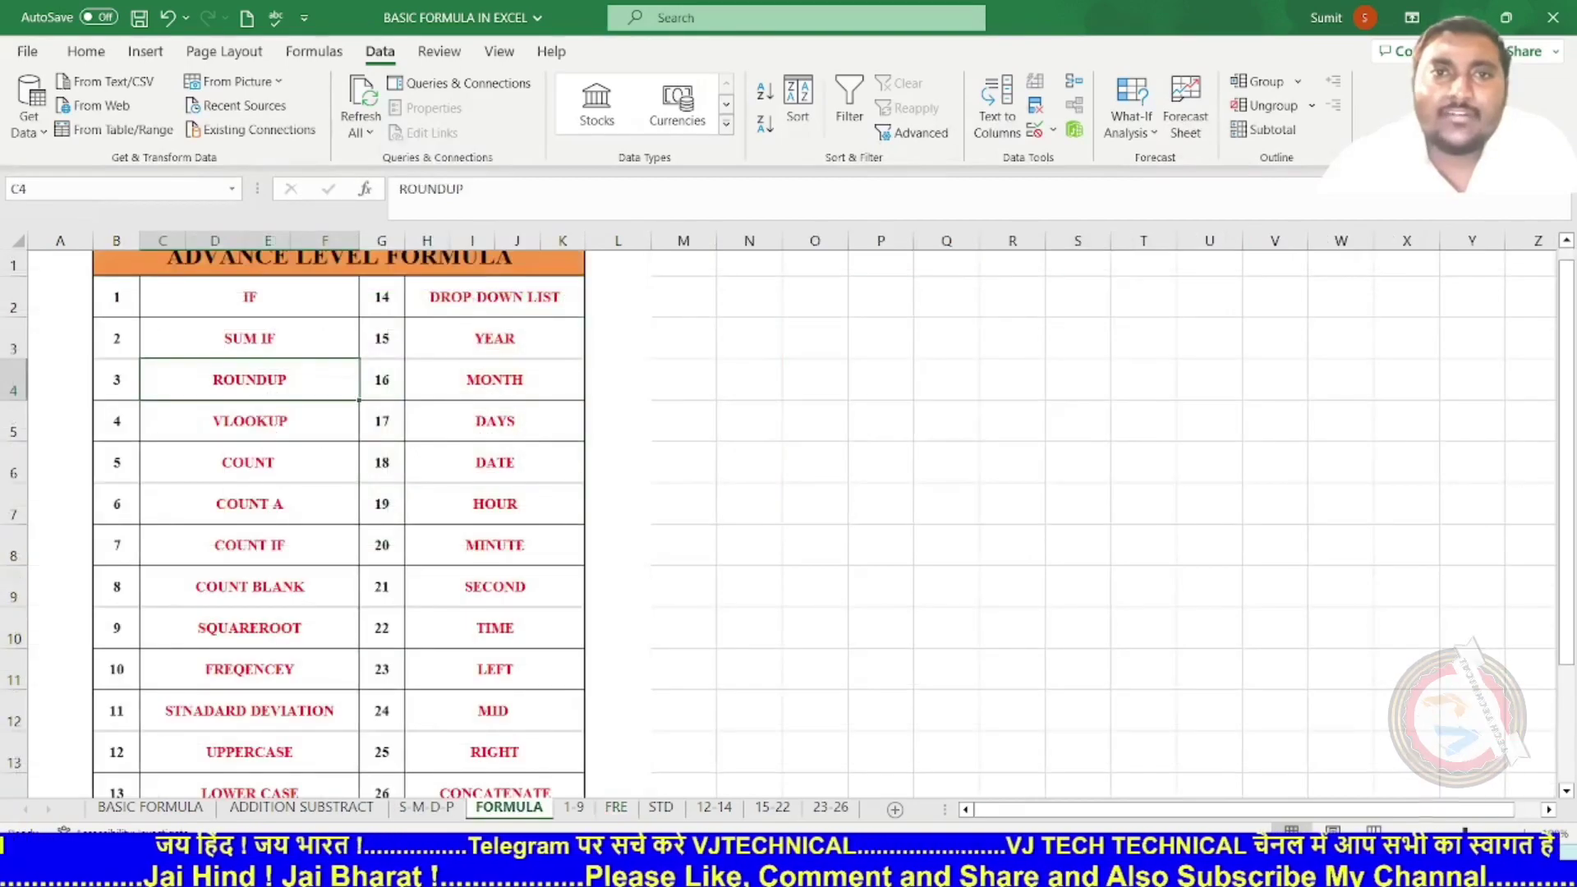
left_click(250, 421)
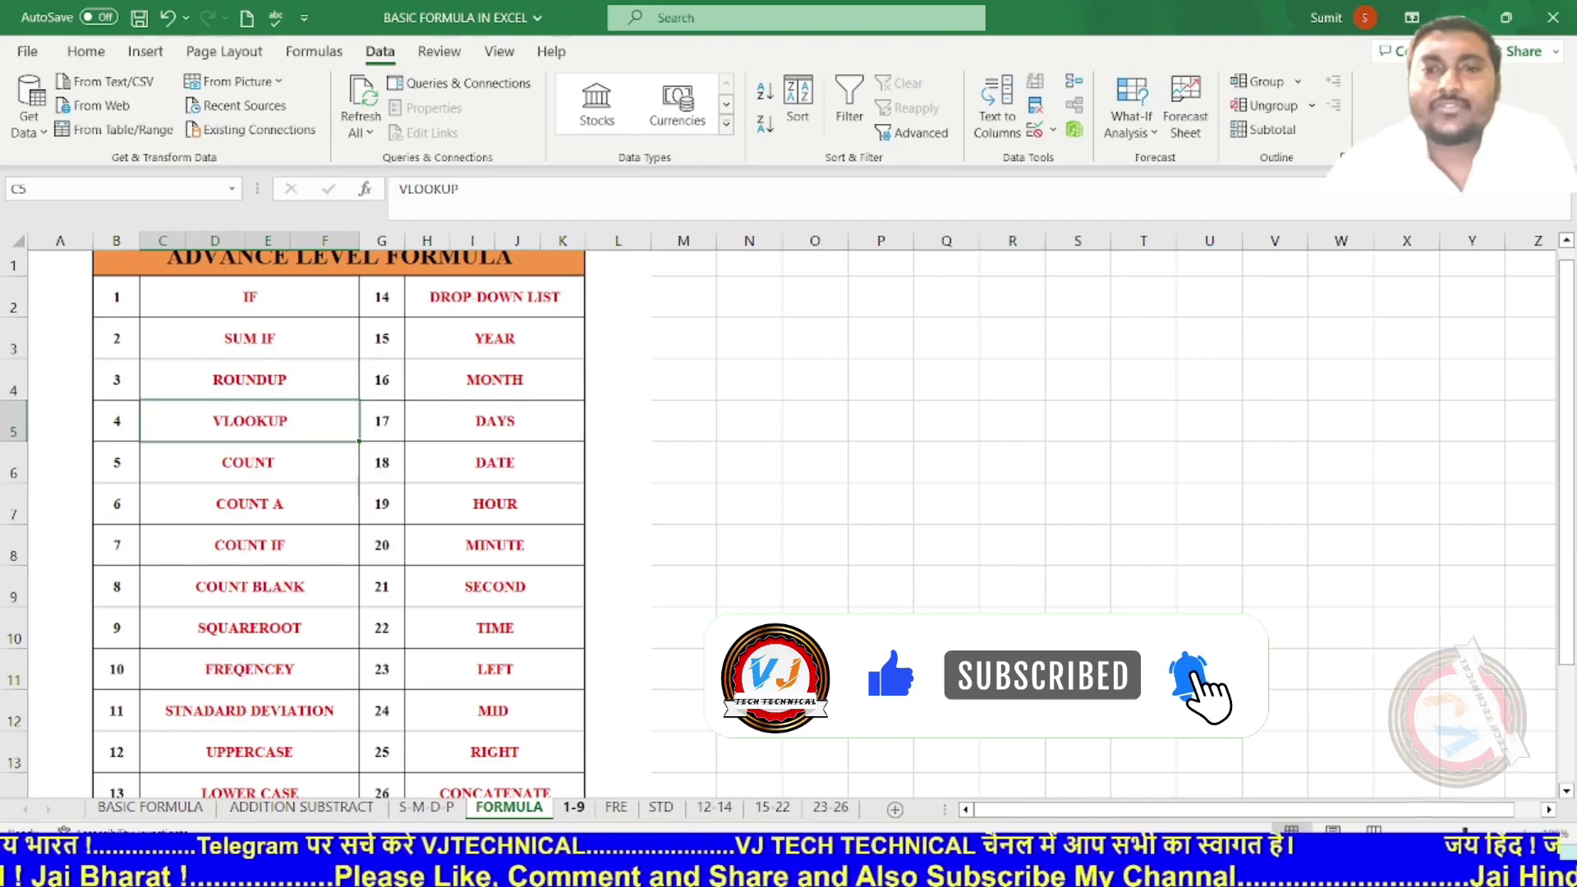
key("ctrl+Page_Down")
left_click(1004, 626)
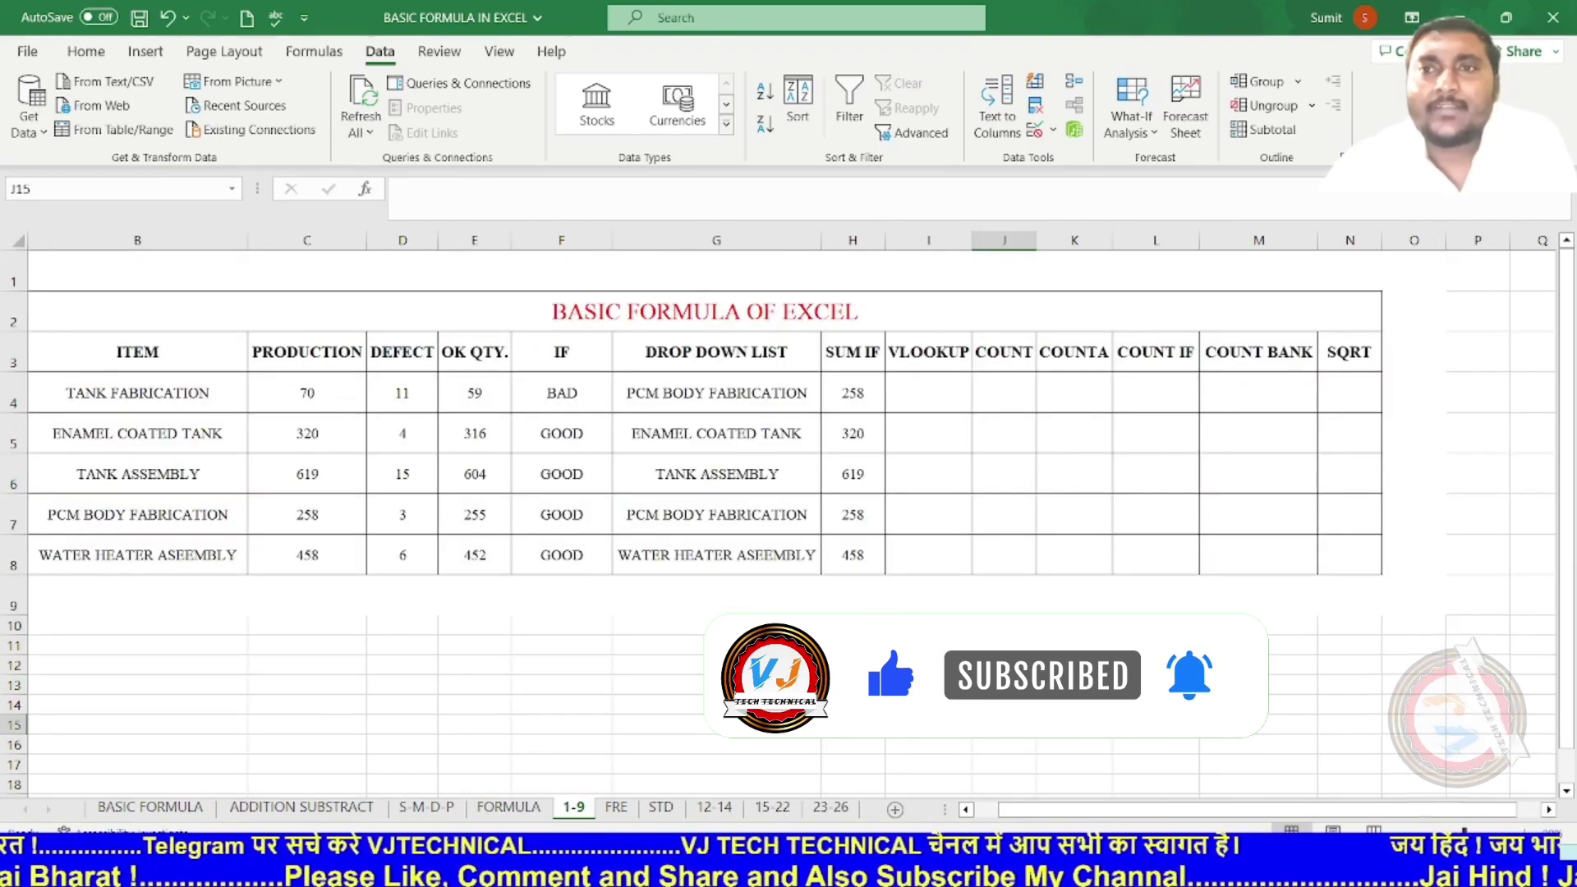
- Enter =VLOOKUP(G4,B4:E8,2,0) in I4 to look up the selected item's production
left_click(928, 393)
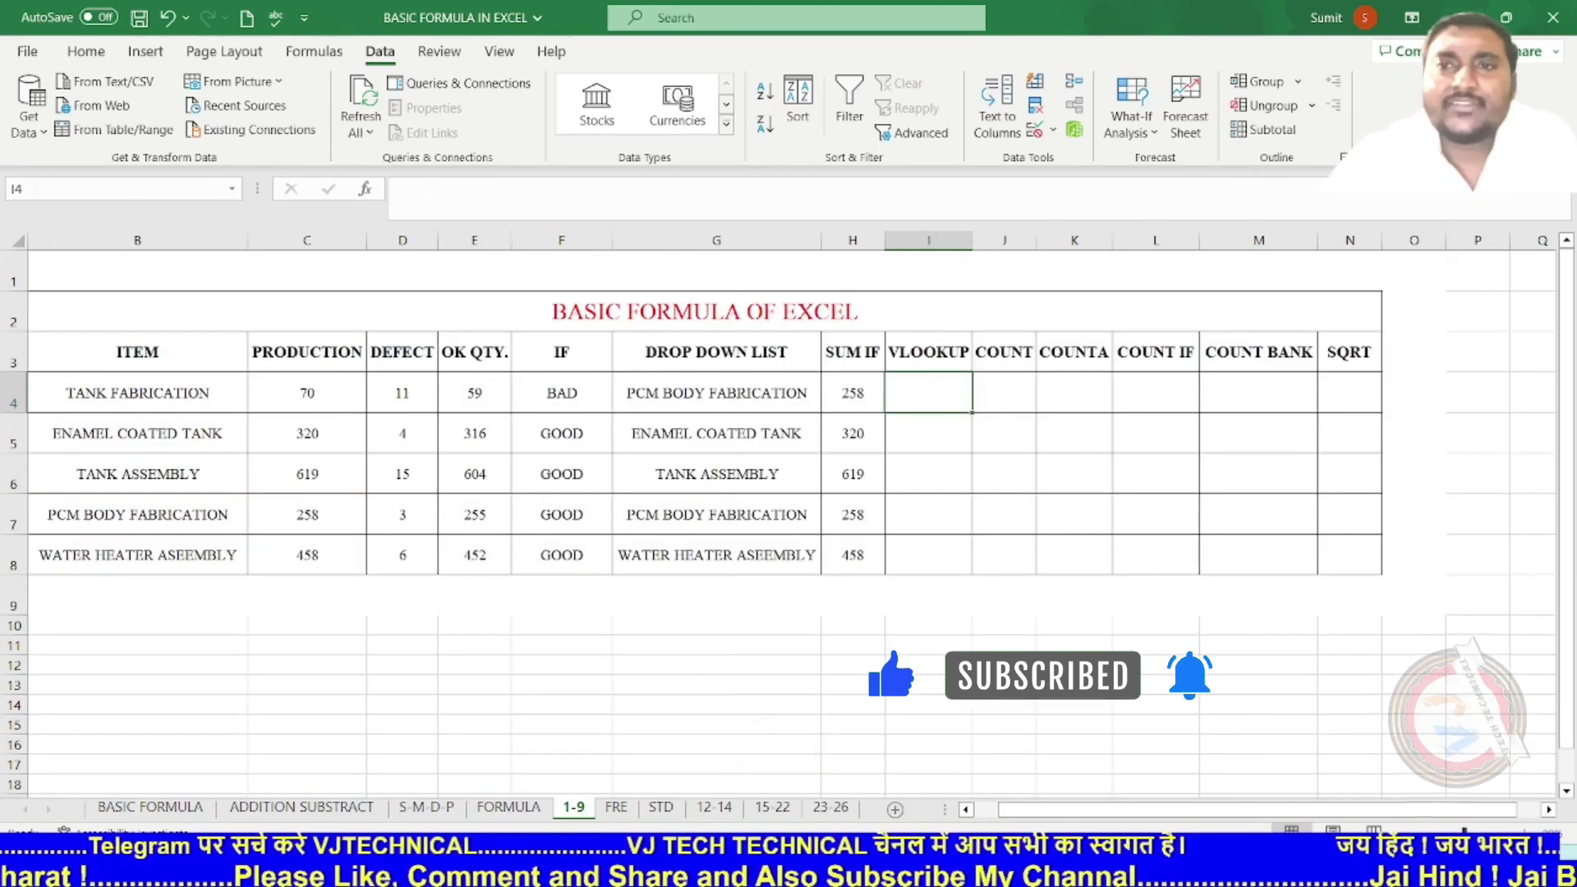
type("=vloo")
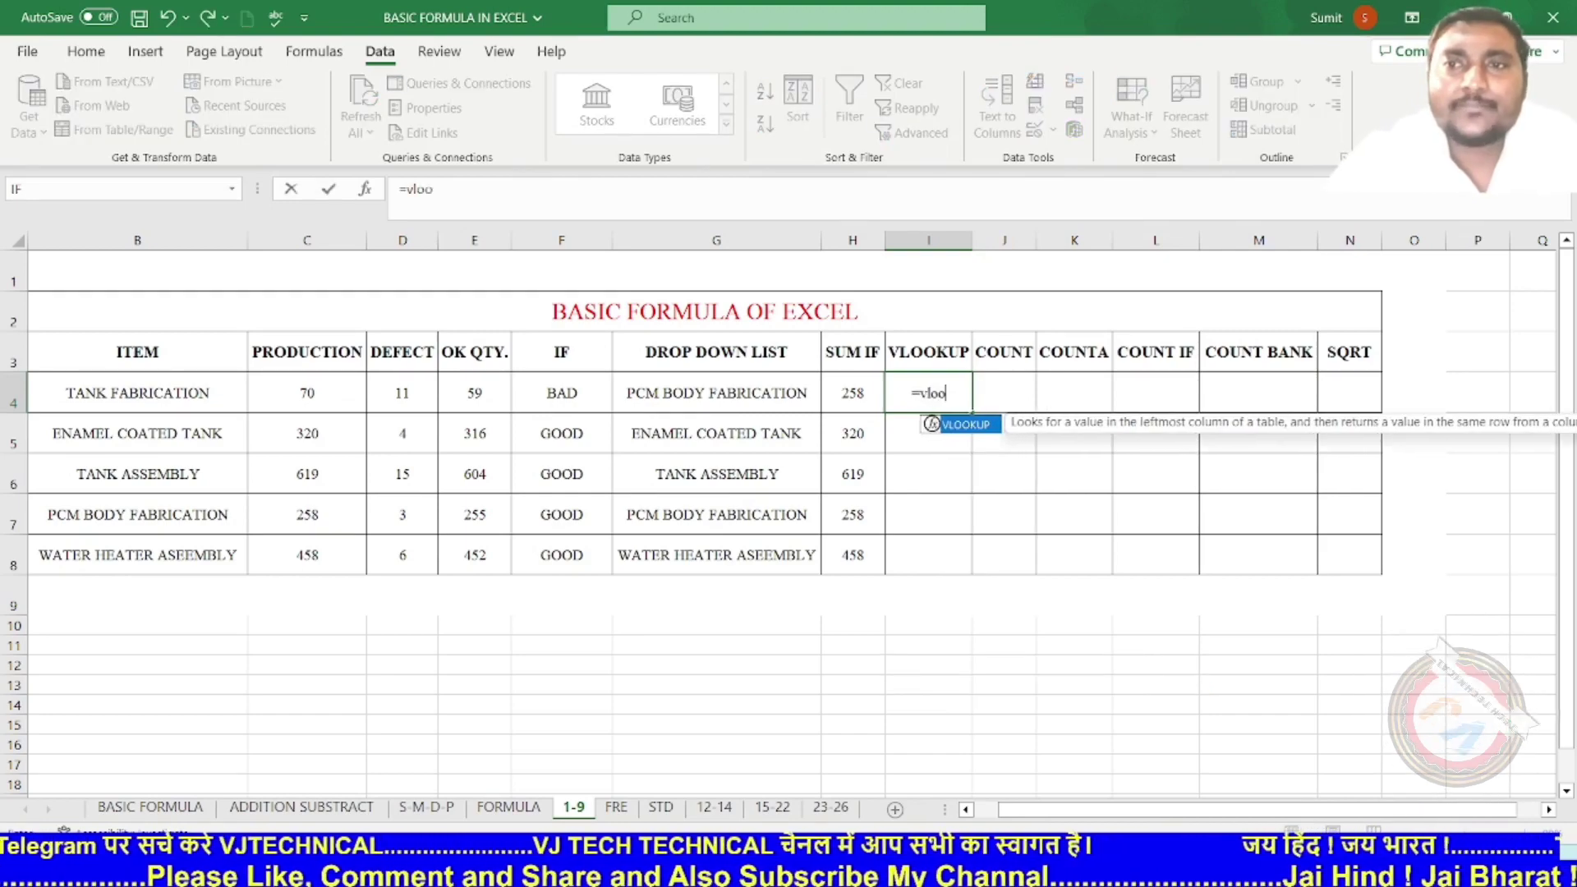
key("Tab")
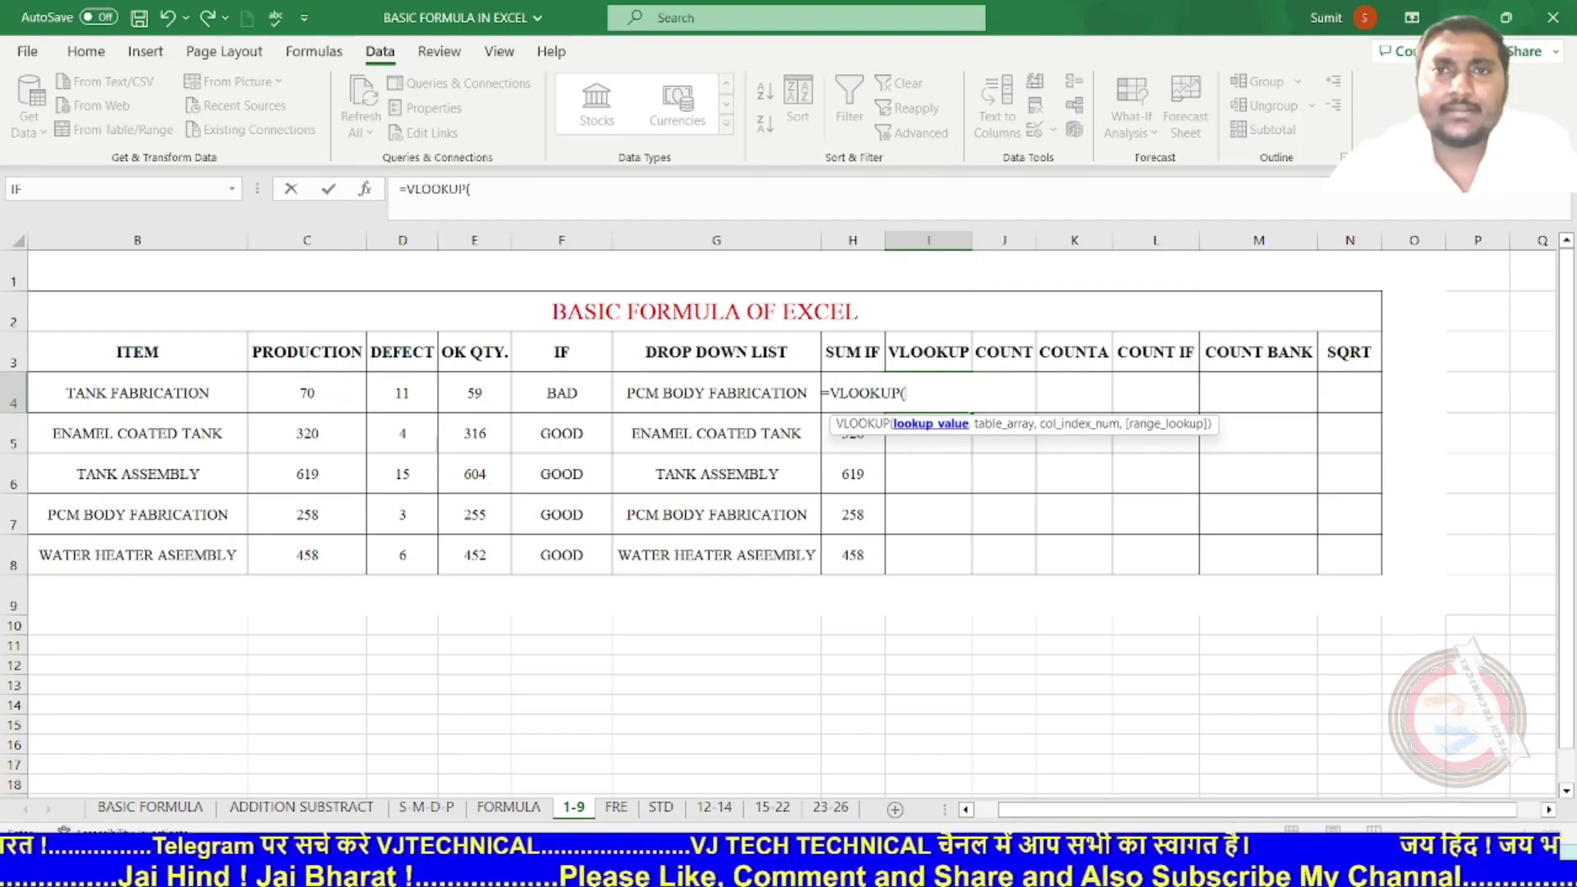
left_click(716, 393)
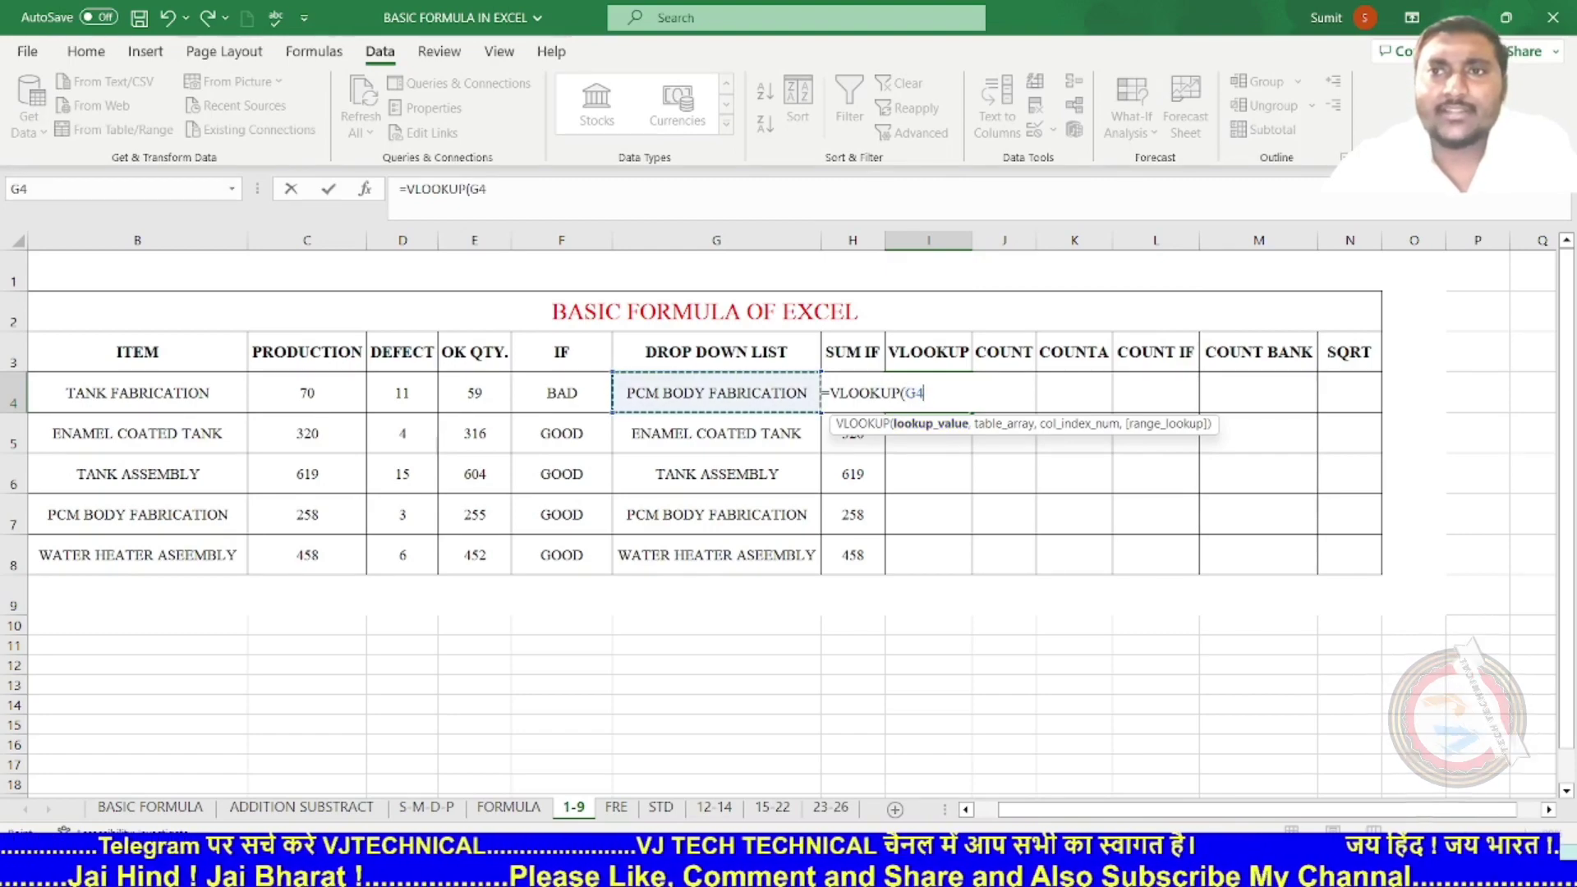
type(",")
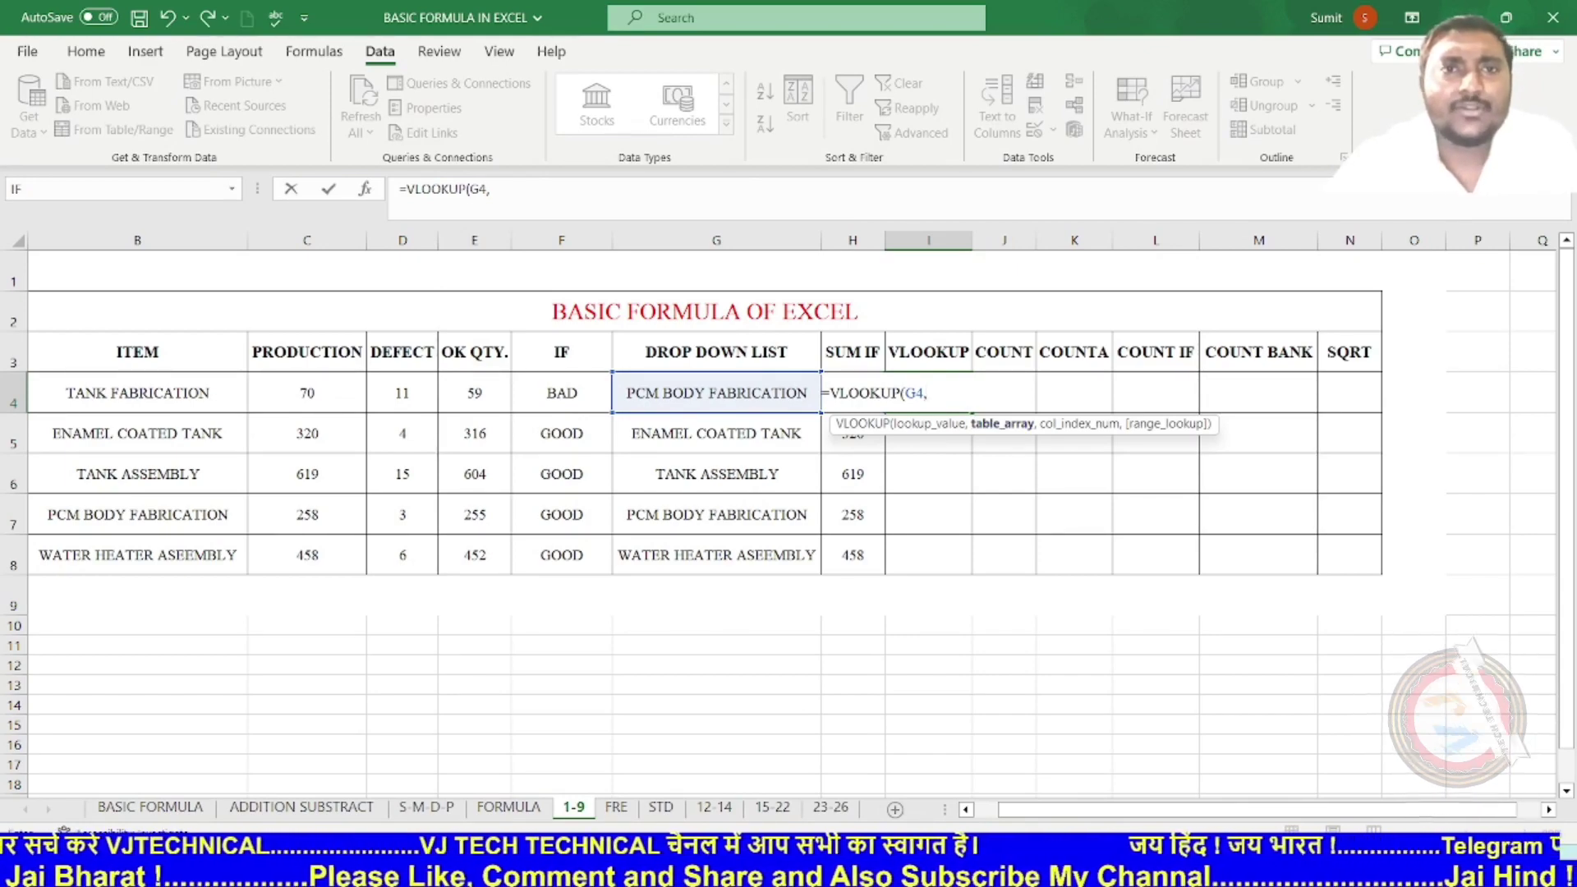
left_click_drag(131, 393, 475, 555)
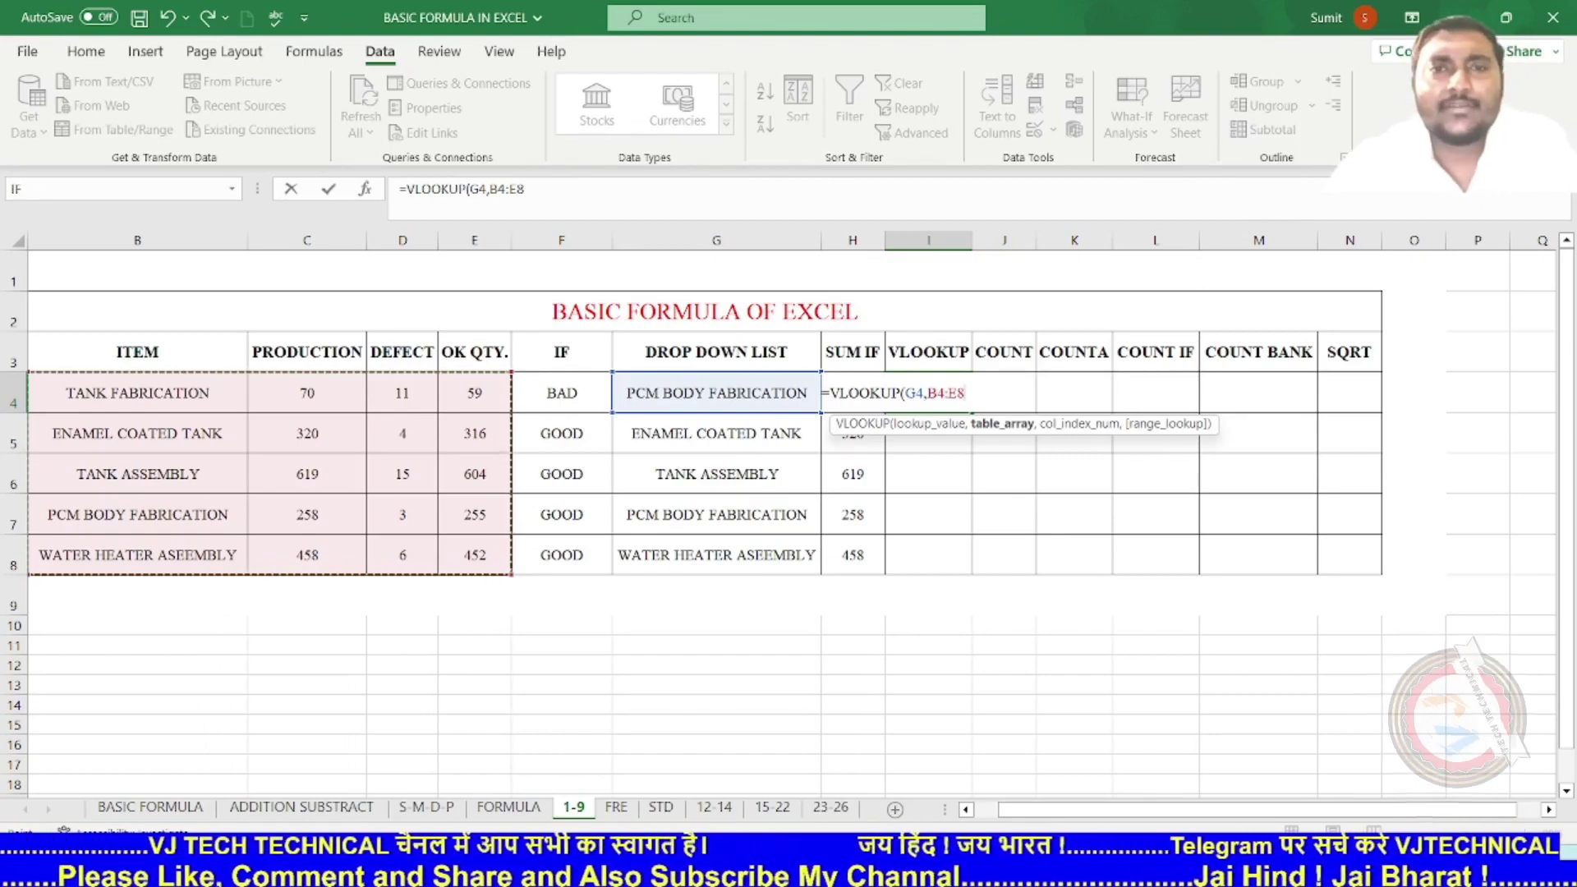
type(",2")
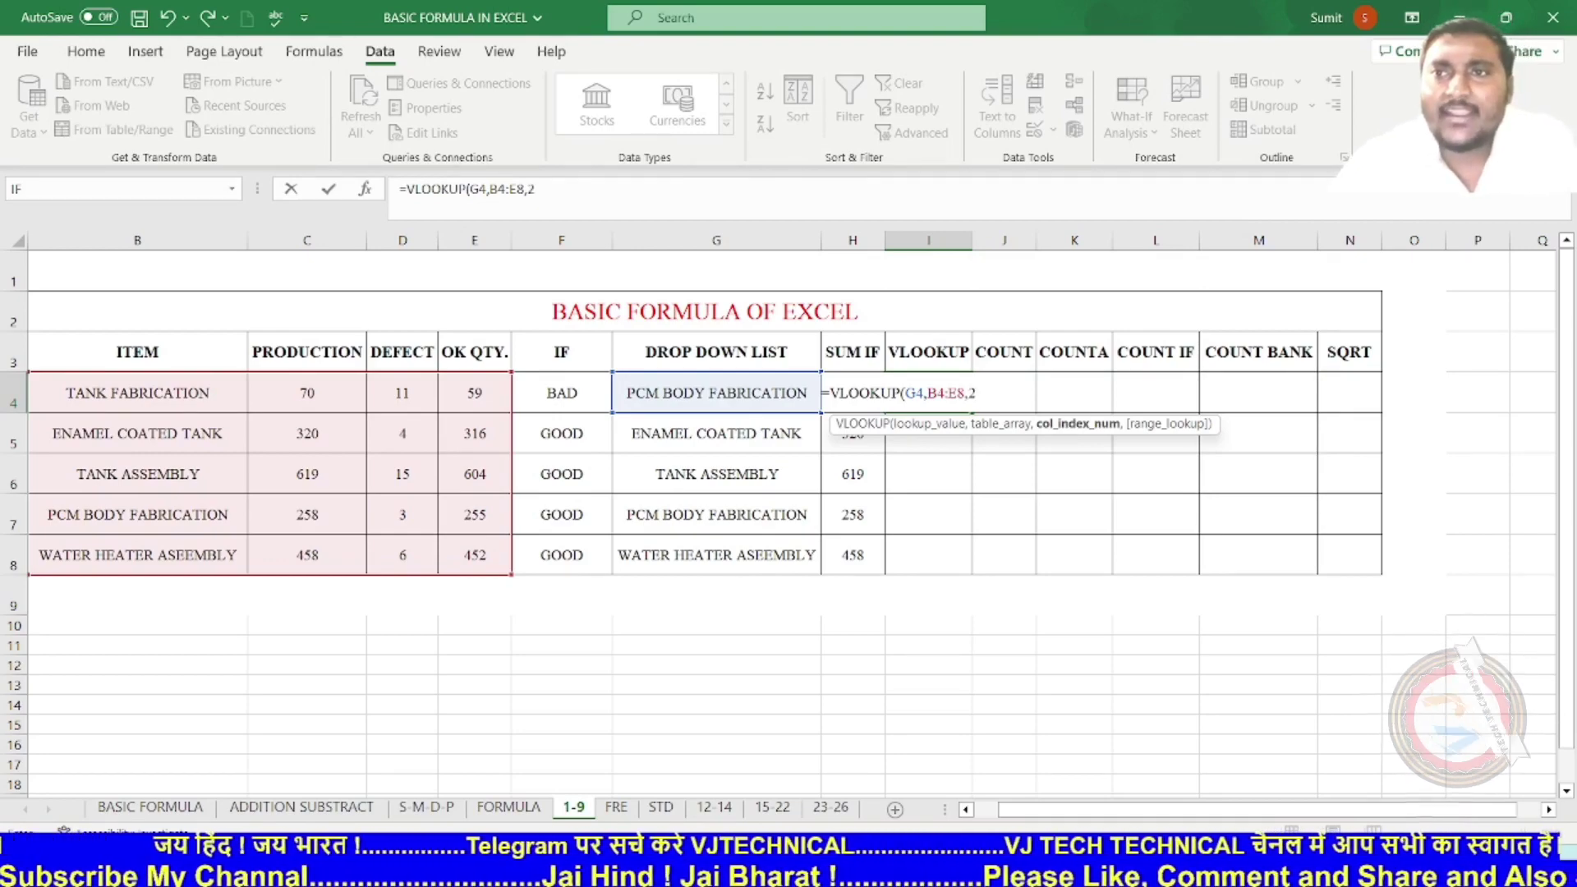
type(",")
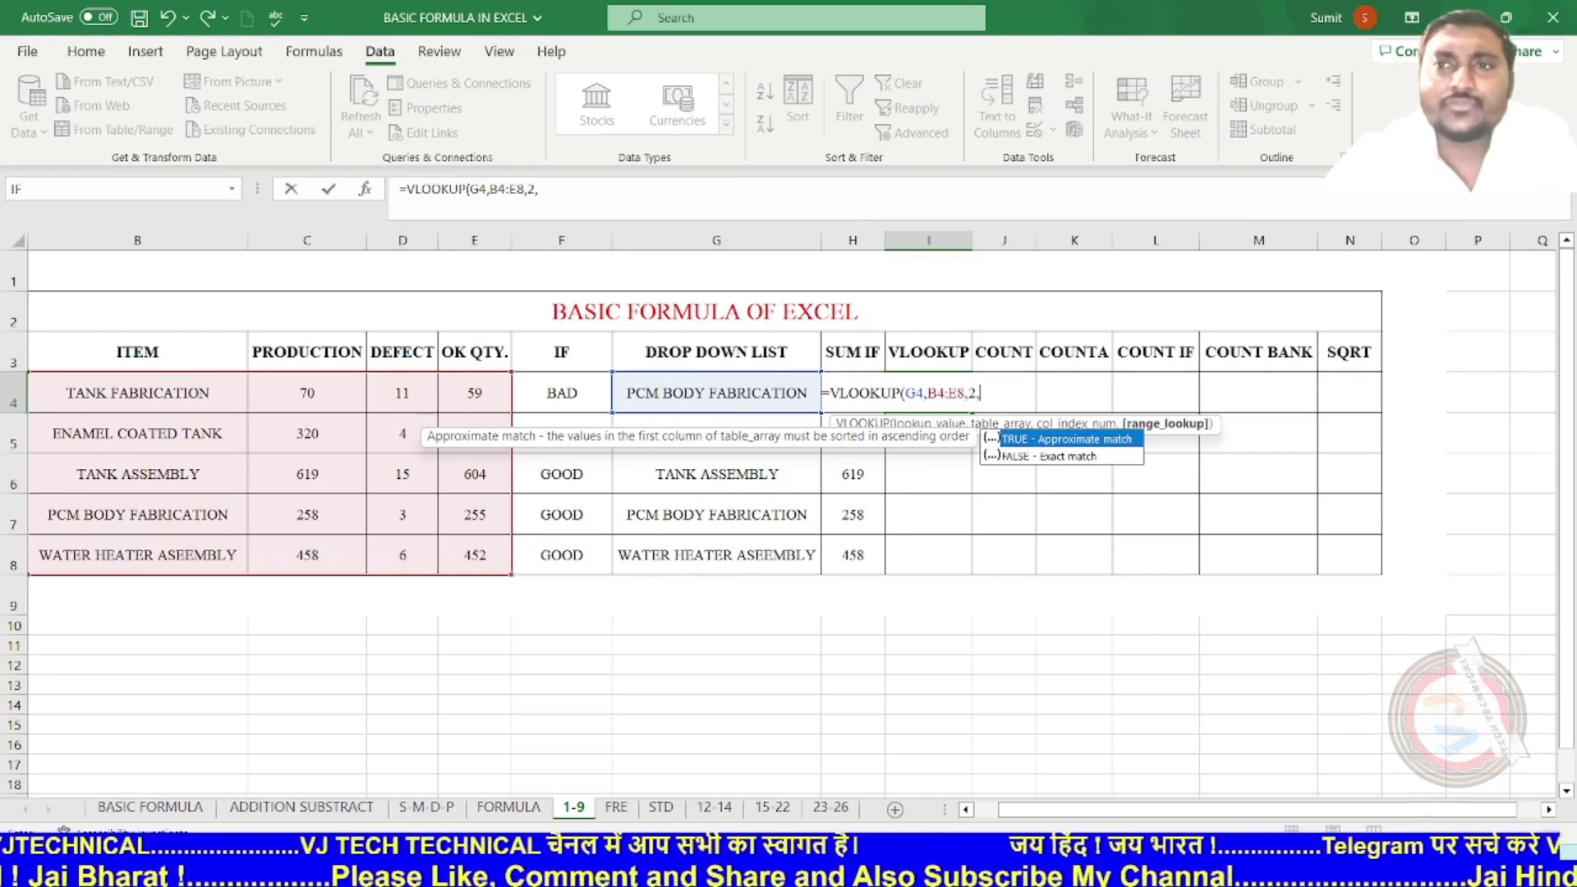
type("0")
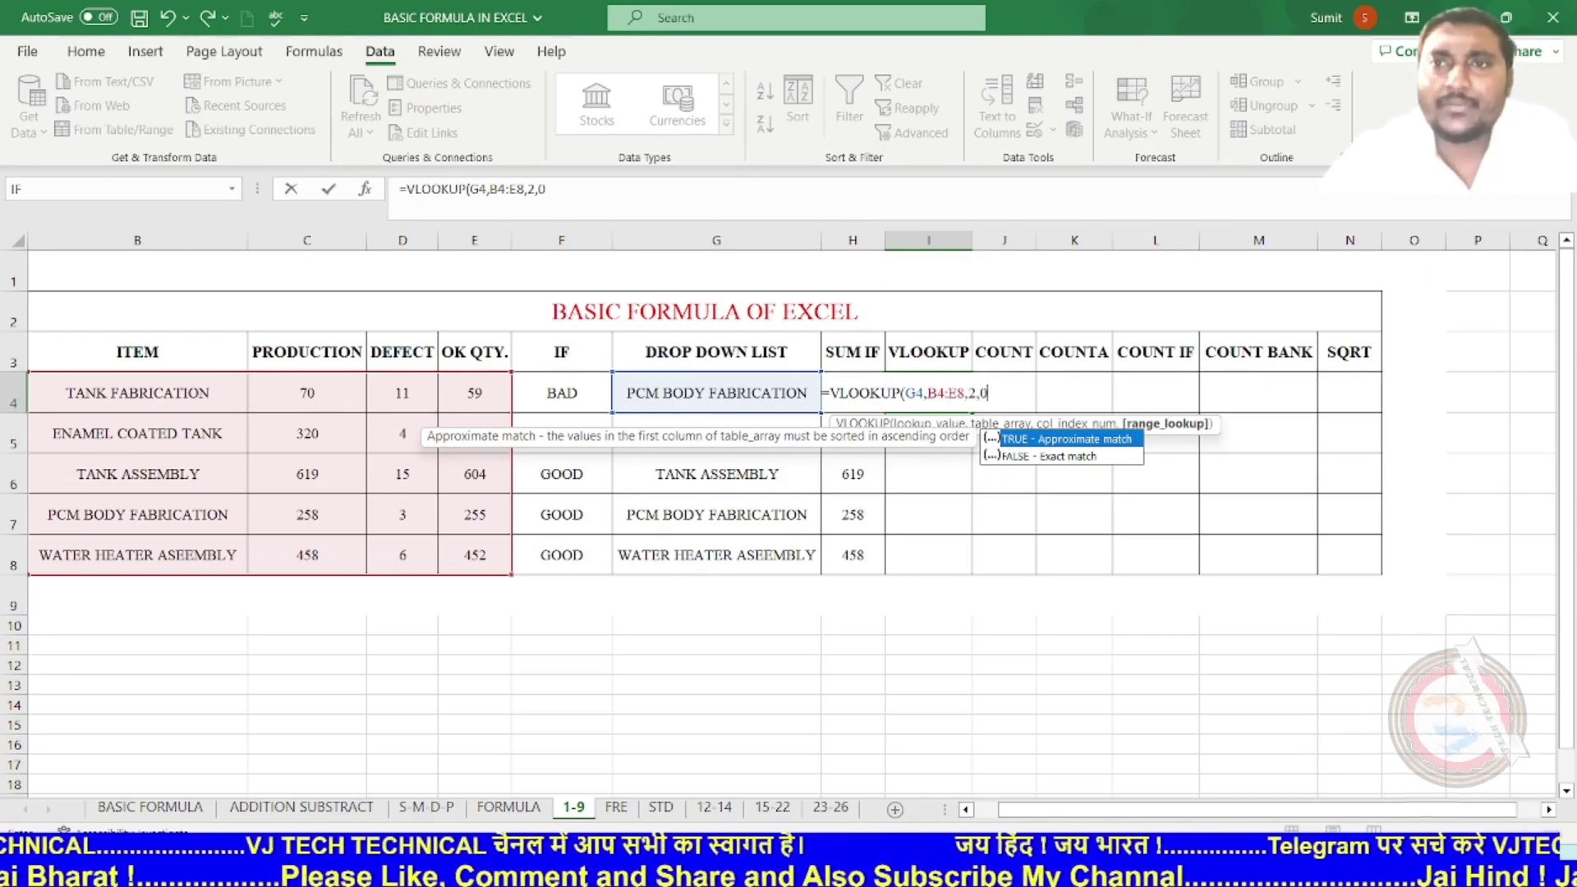
key("Return")
type(".")
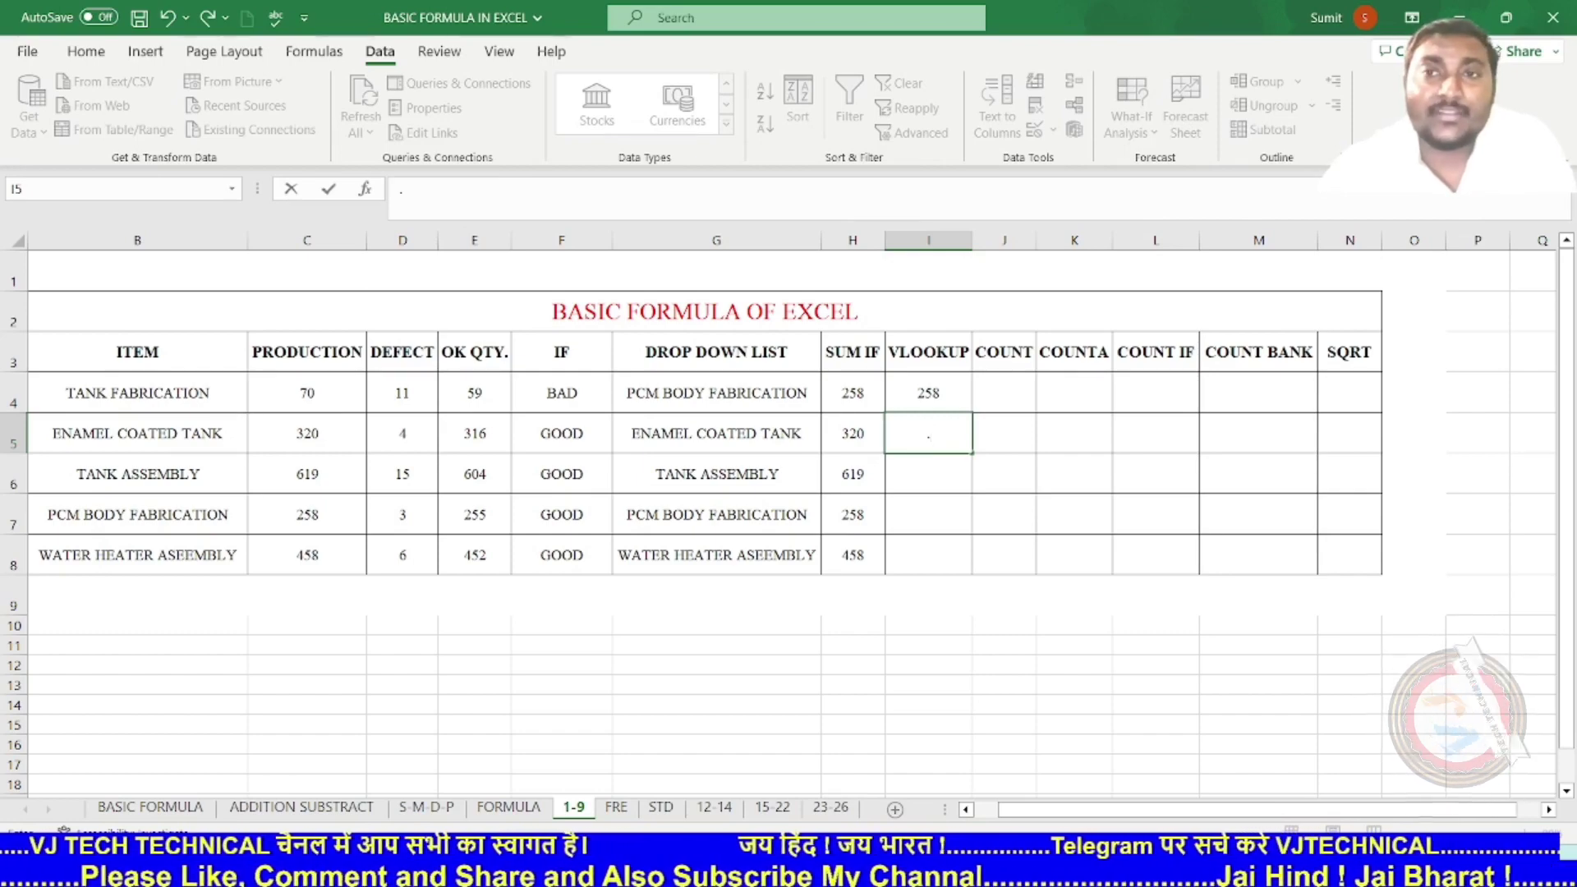
- Choose TANK FABRICATION in G4 to test the lookup, and fill the VLOOKUP formula from I4 down through I8
left_click(716, 392)
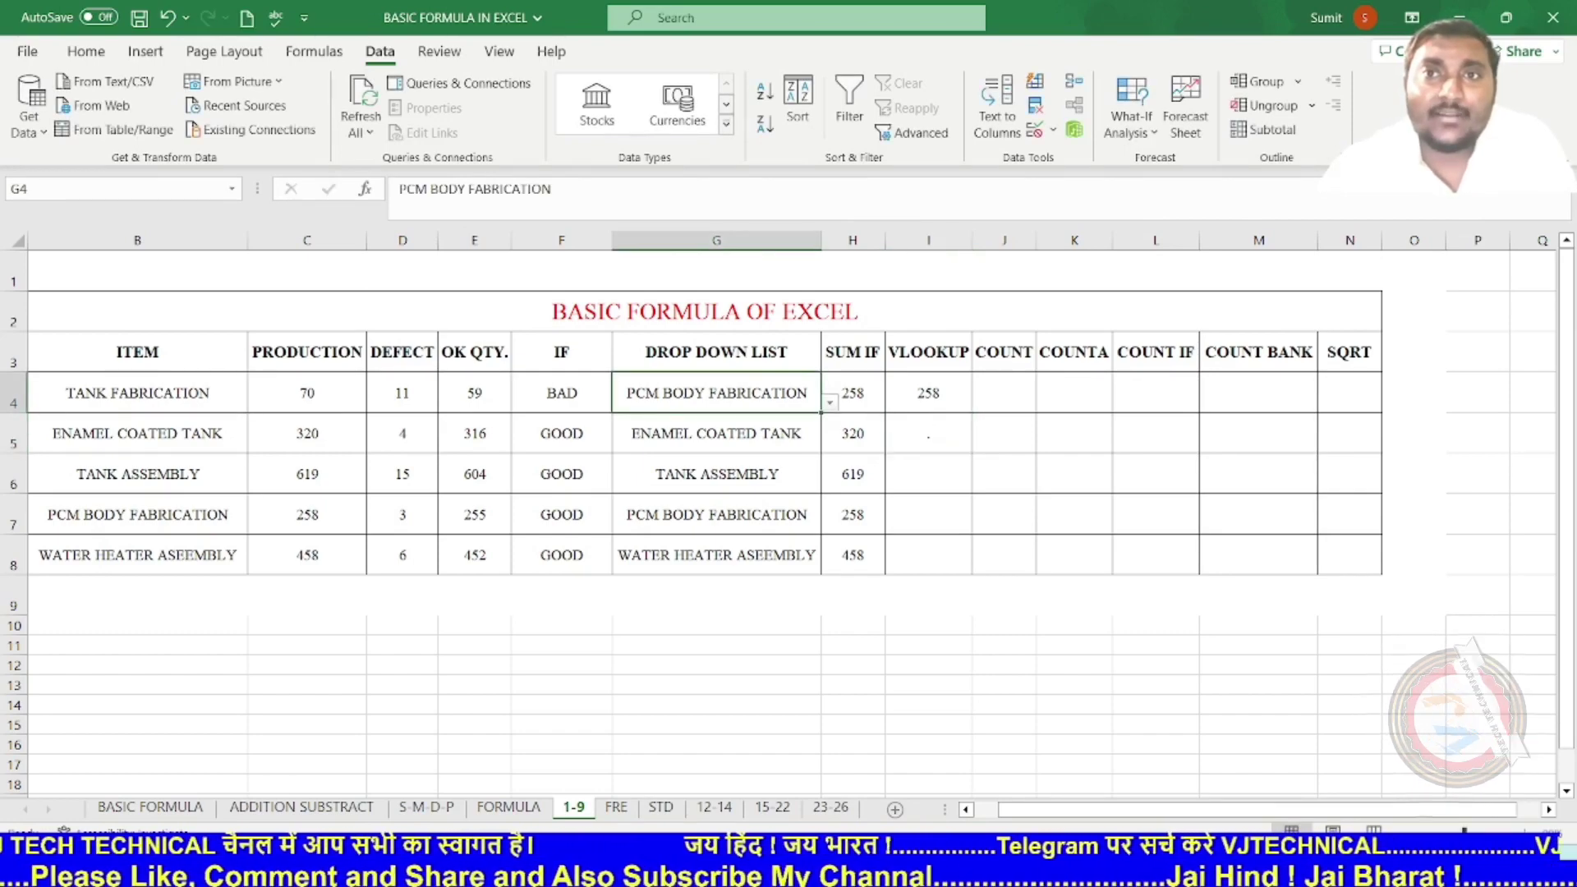
left_click(830, 403)
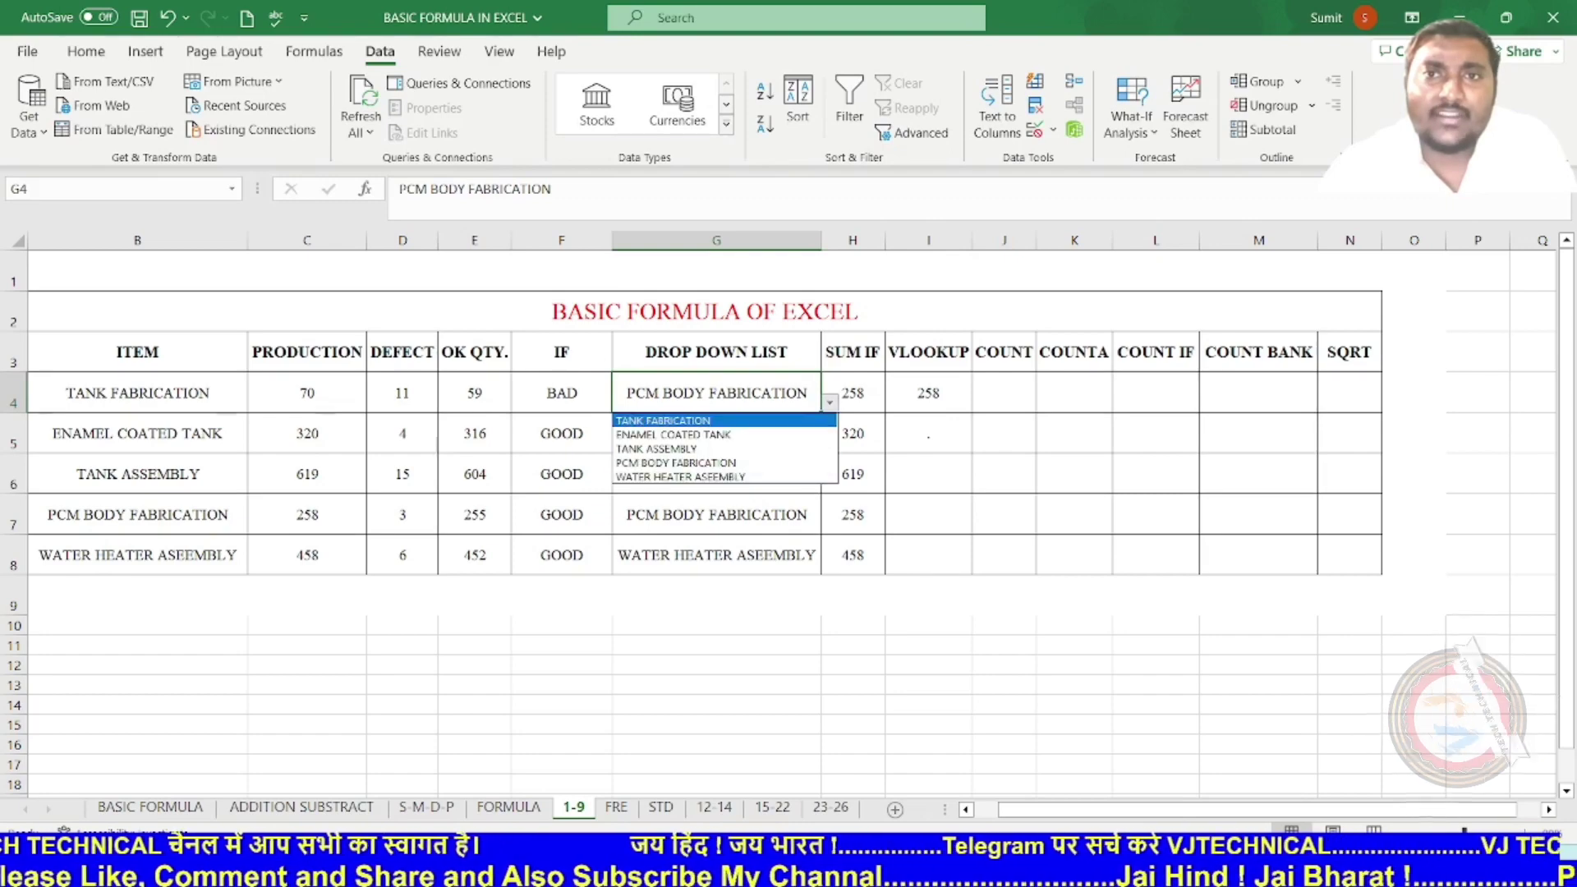
key("Return")
left_click(928, 393)
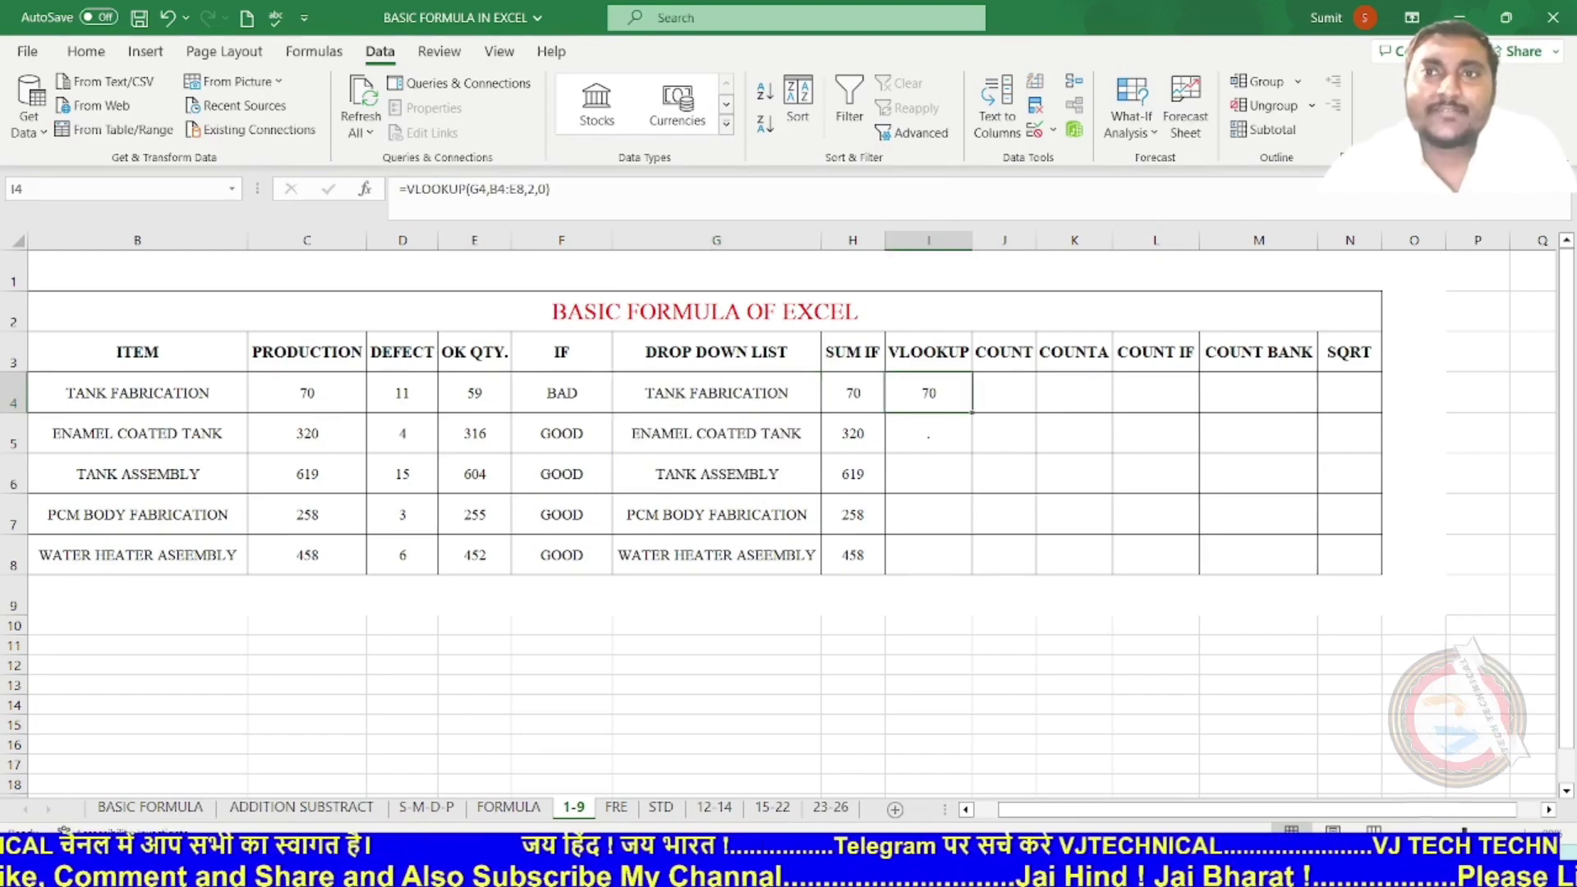
left_click_drag(972, 412, 971, 573)
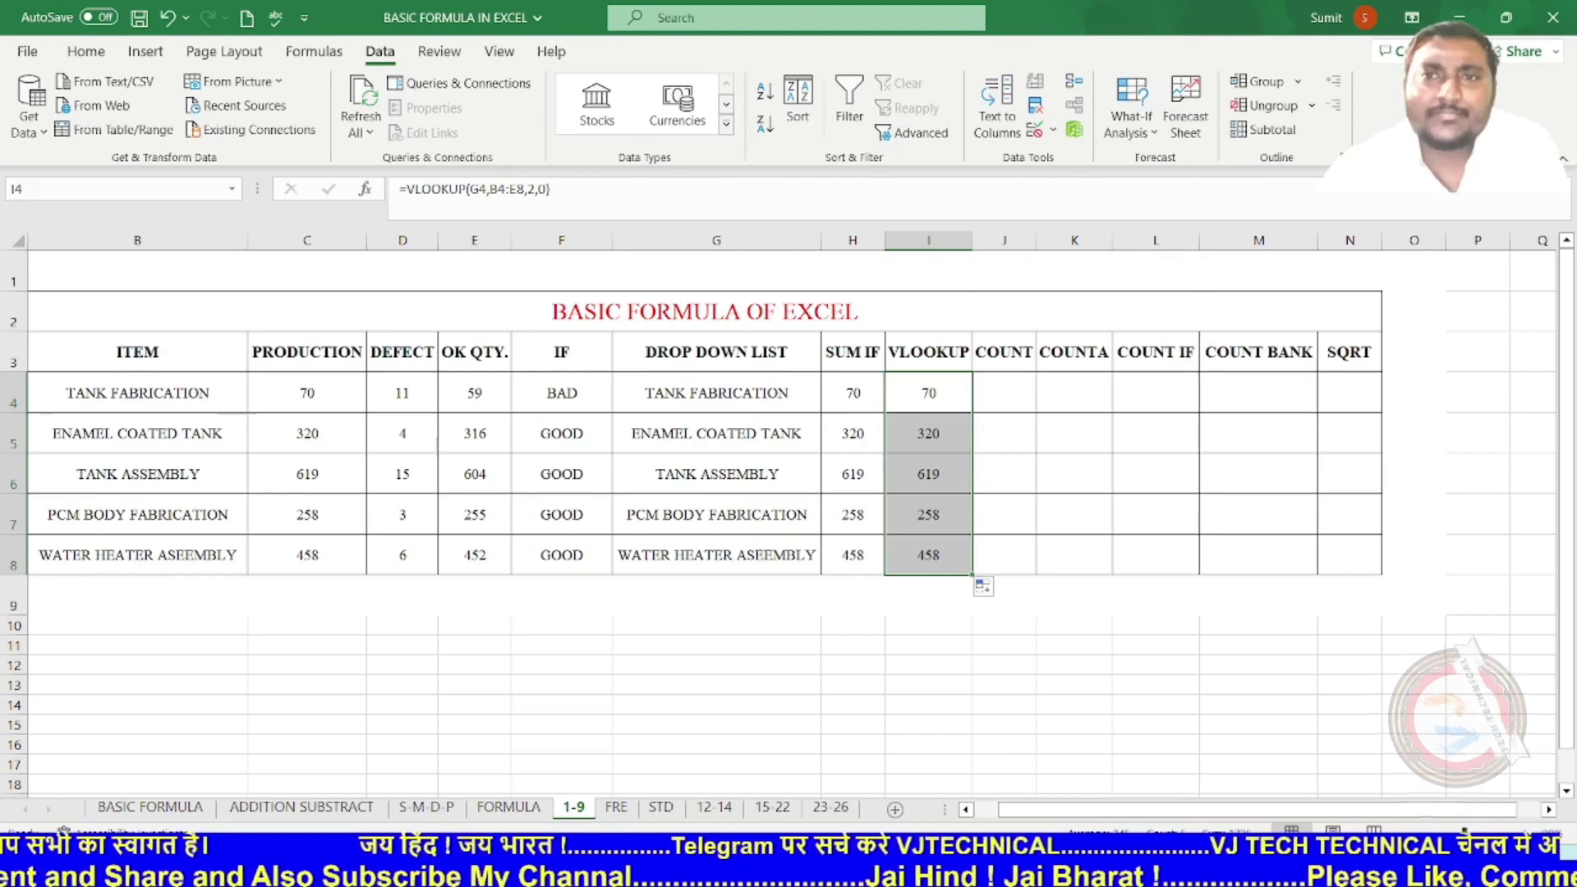
- Choose ENAMEL COATED TANK in the G4 drop-down to test the SUM IF and VLOOKUP formulas
left_click(1004, 474)
left_click(928, 394)
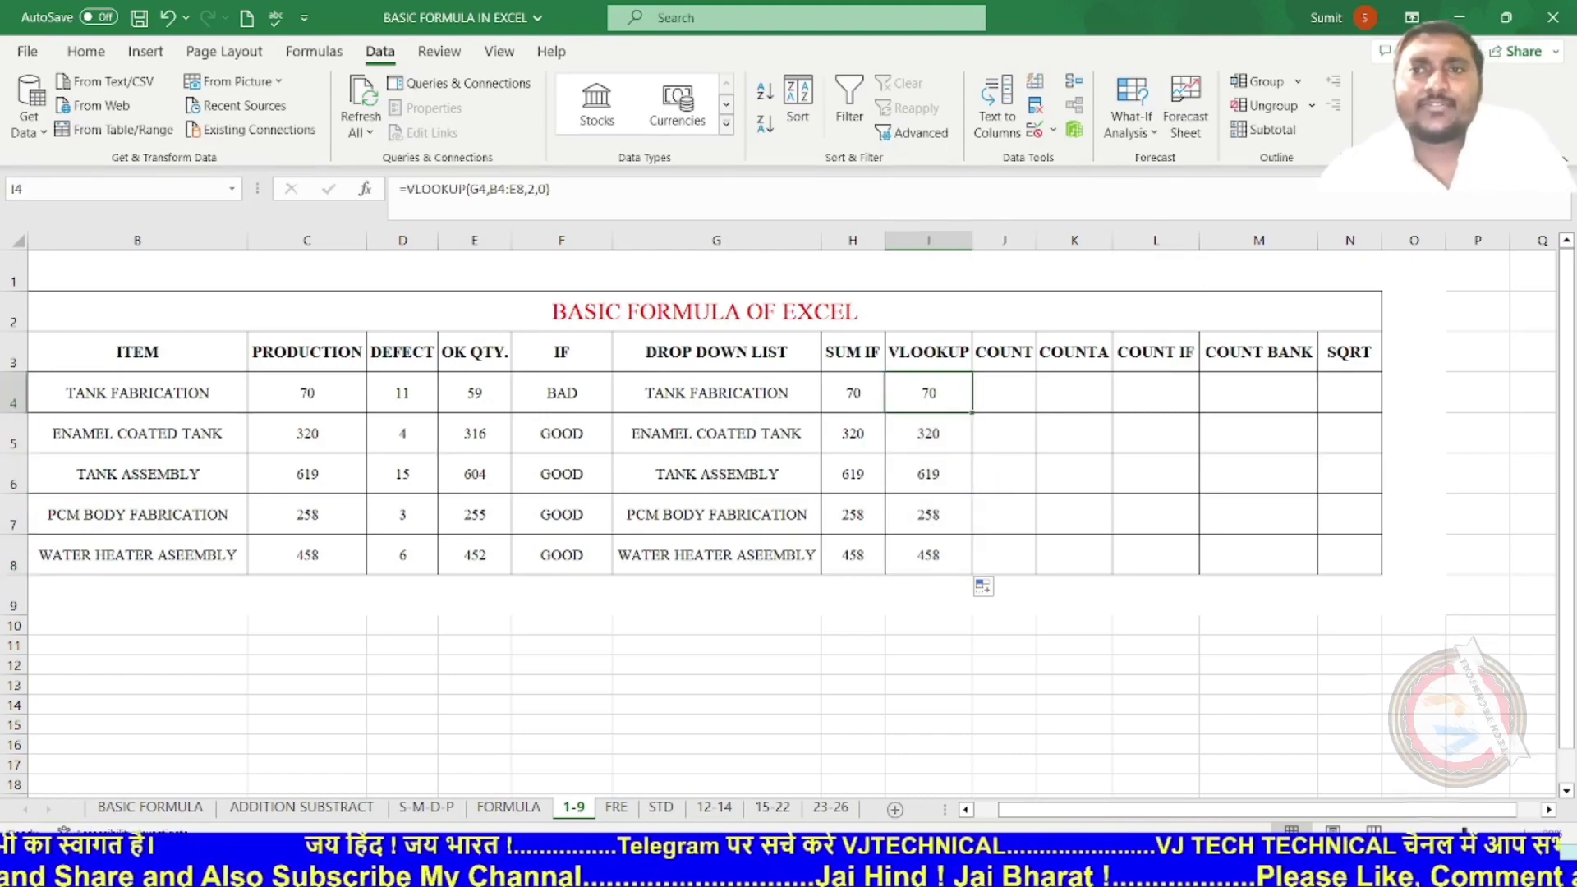
left_click(716, 393)
left_click(829, 402)
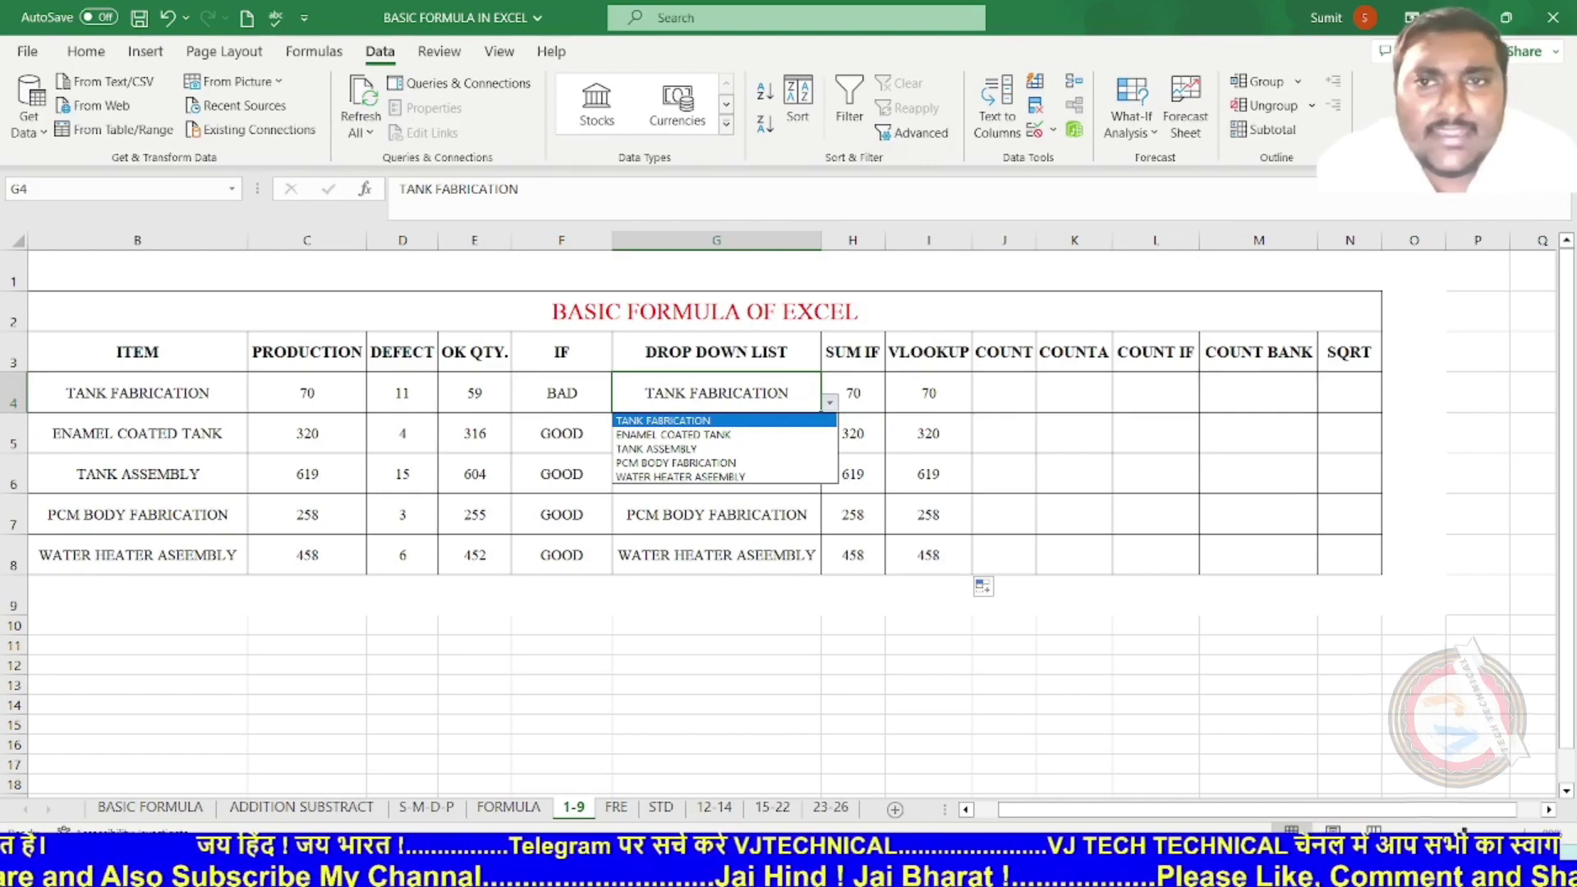
key("Down")
key("Return")
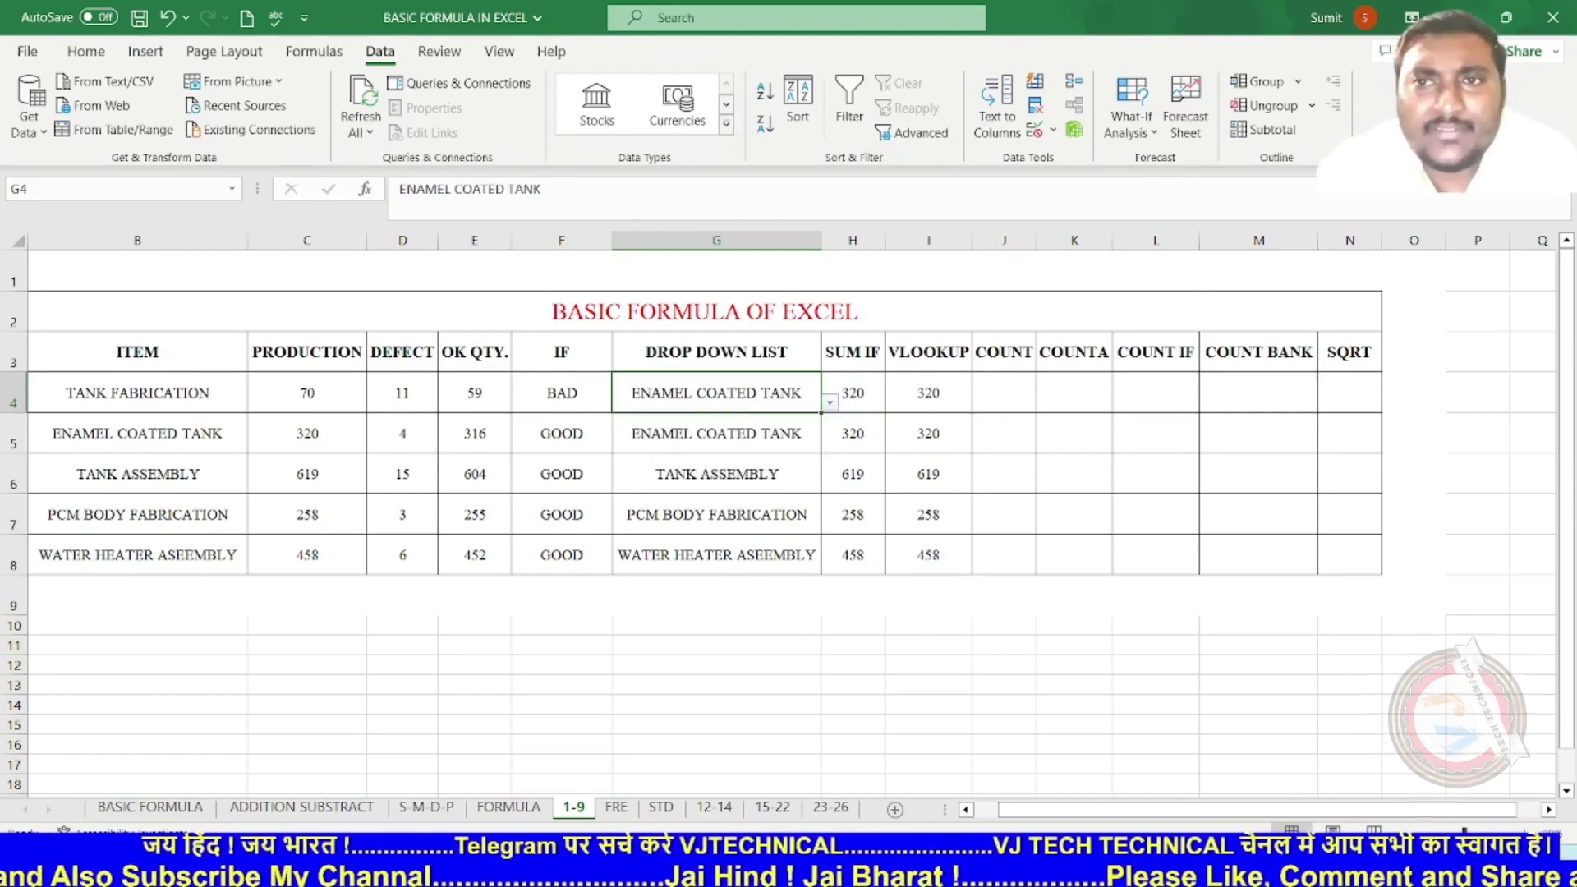
- Set the VLOOKUP column index in I4 to 3 to return the defect quantity, and fill the formula down through I8
left_click(928, 393)
double_click(925, 394)
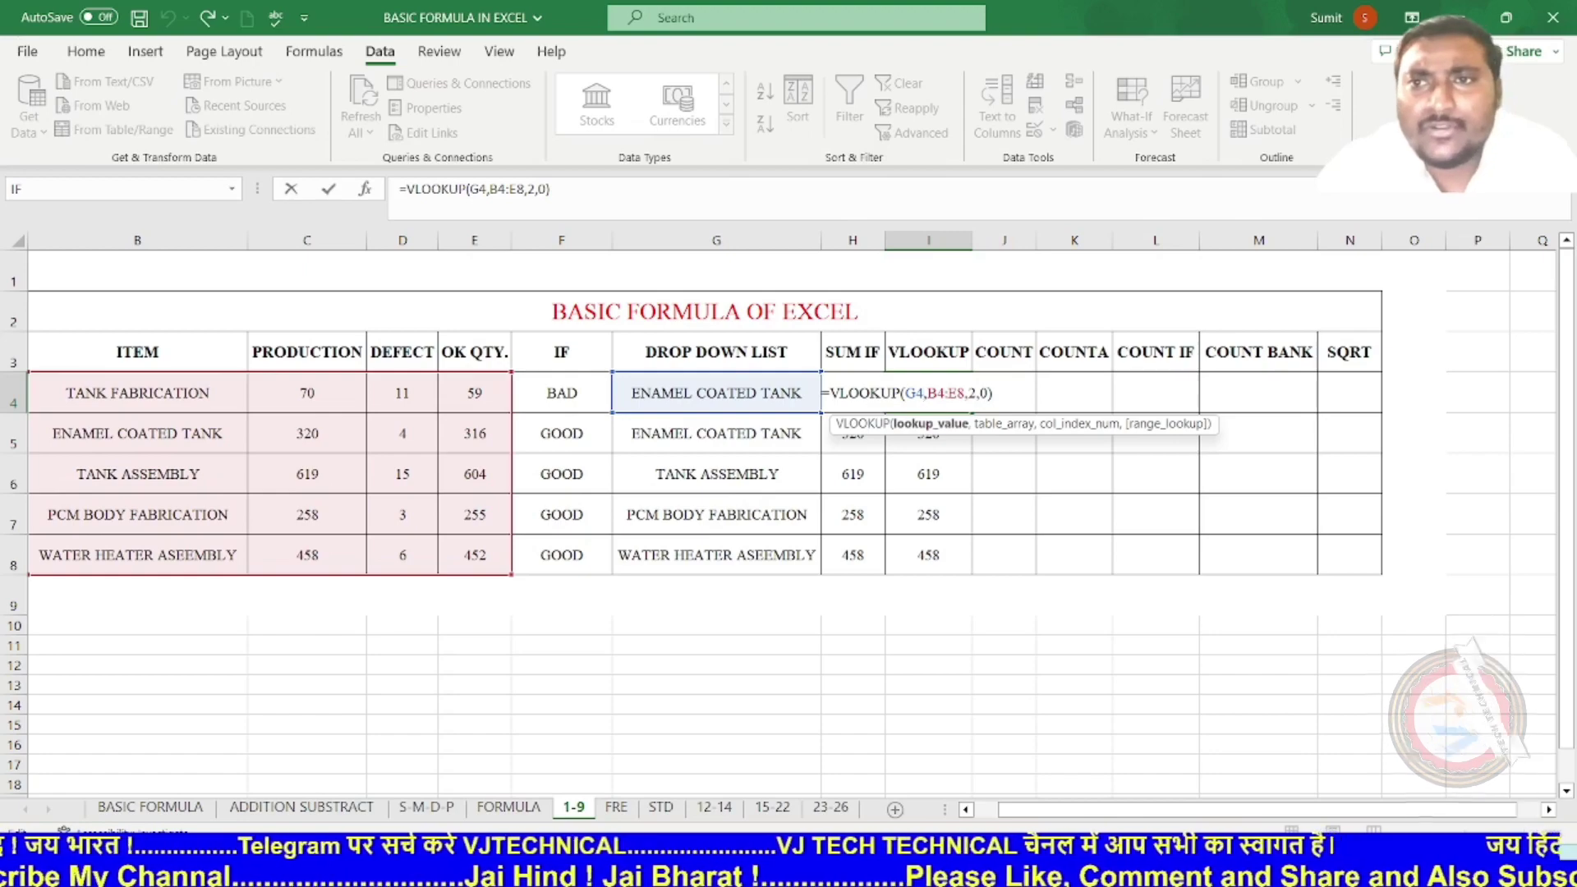
left_click(976, 393)
key("BackSpace")
type("3")
key("Return")
type(".")
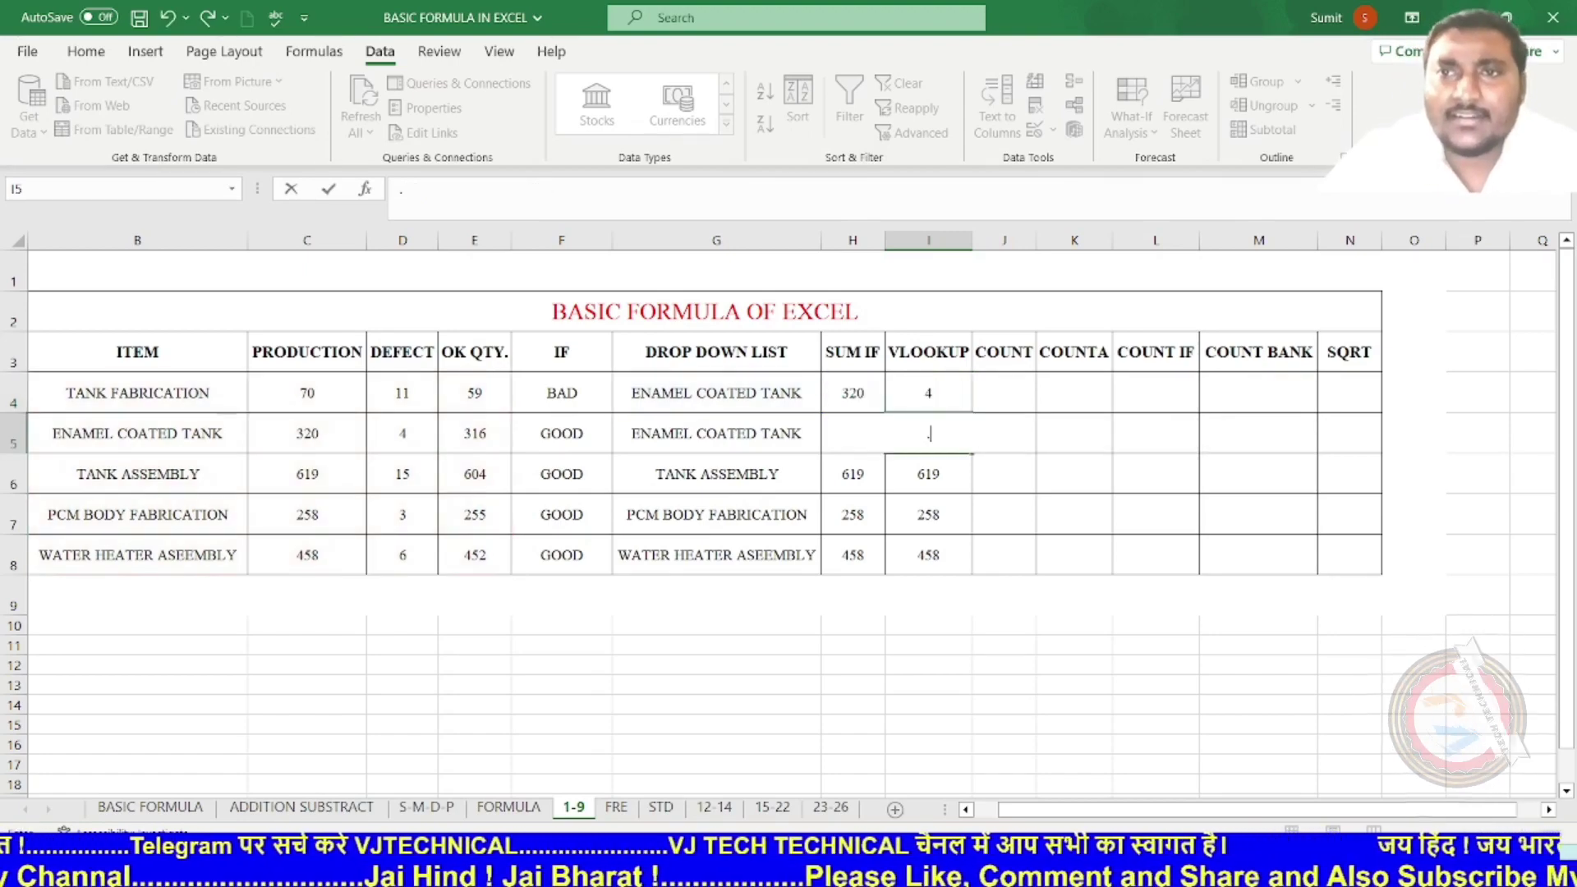
left_click(1159, 515)
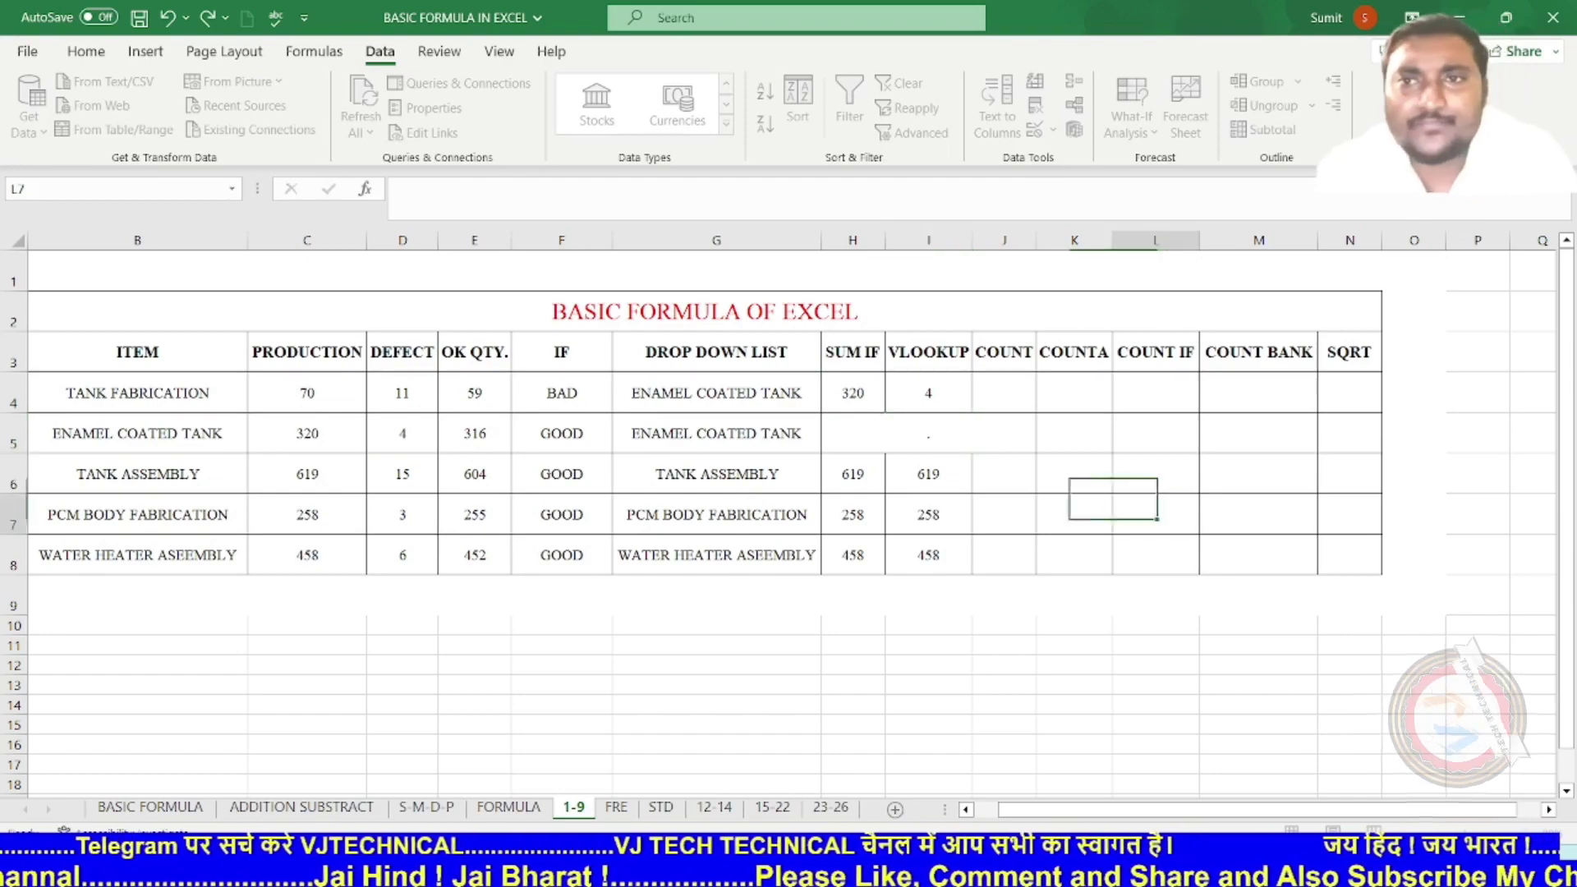
left_click(928, 393)
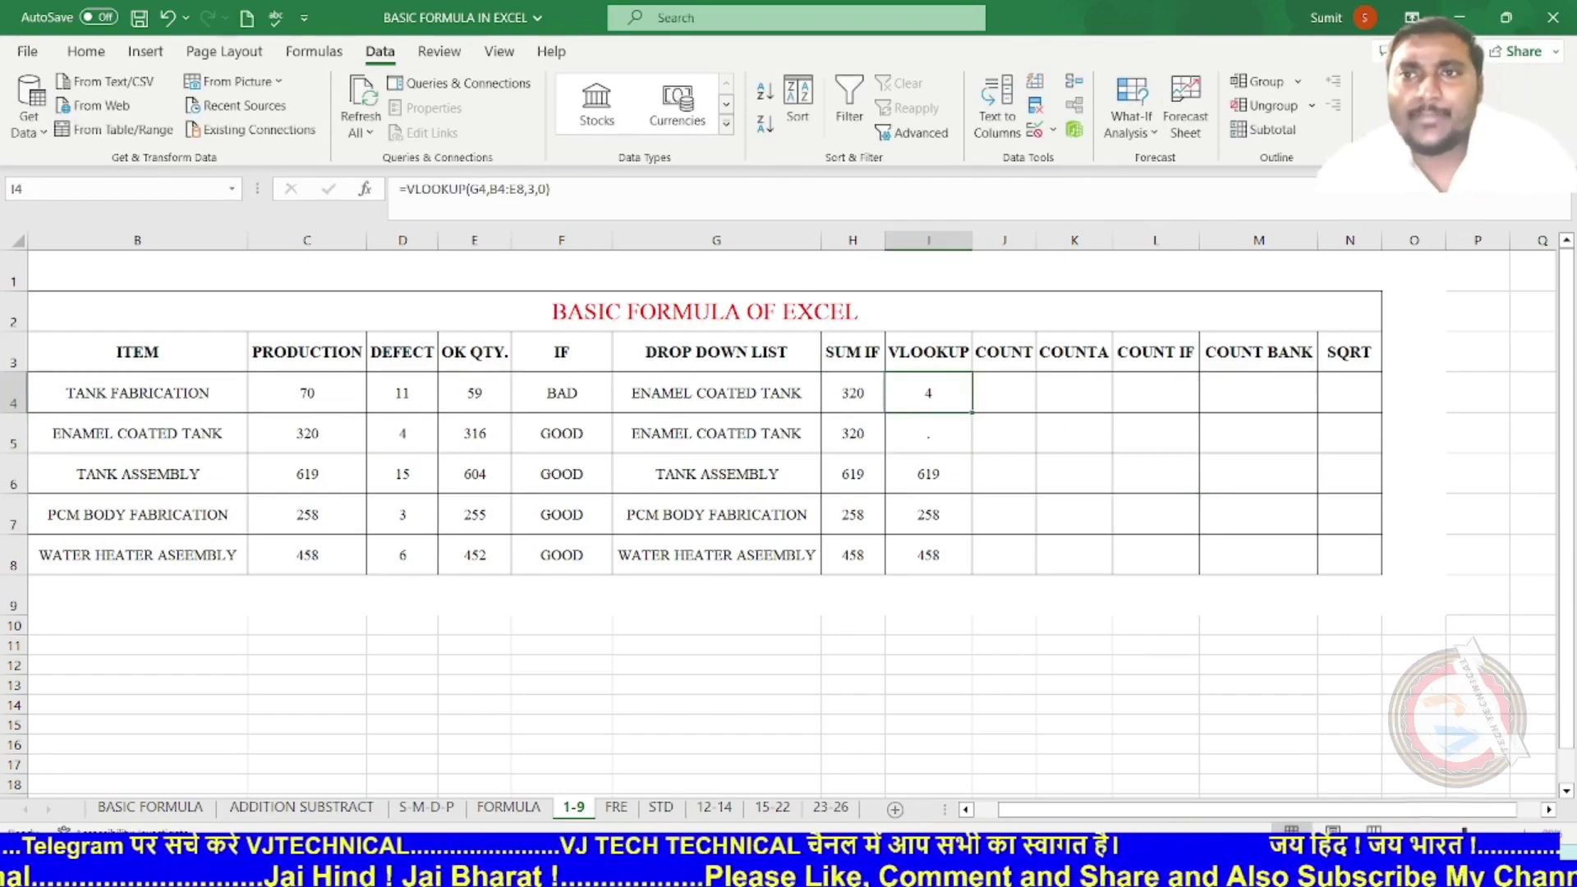
left_click_drag(971, 411, 972, 575)
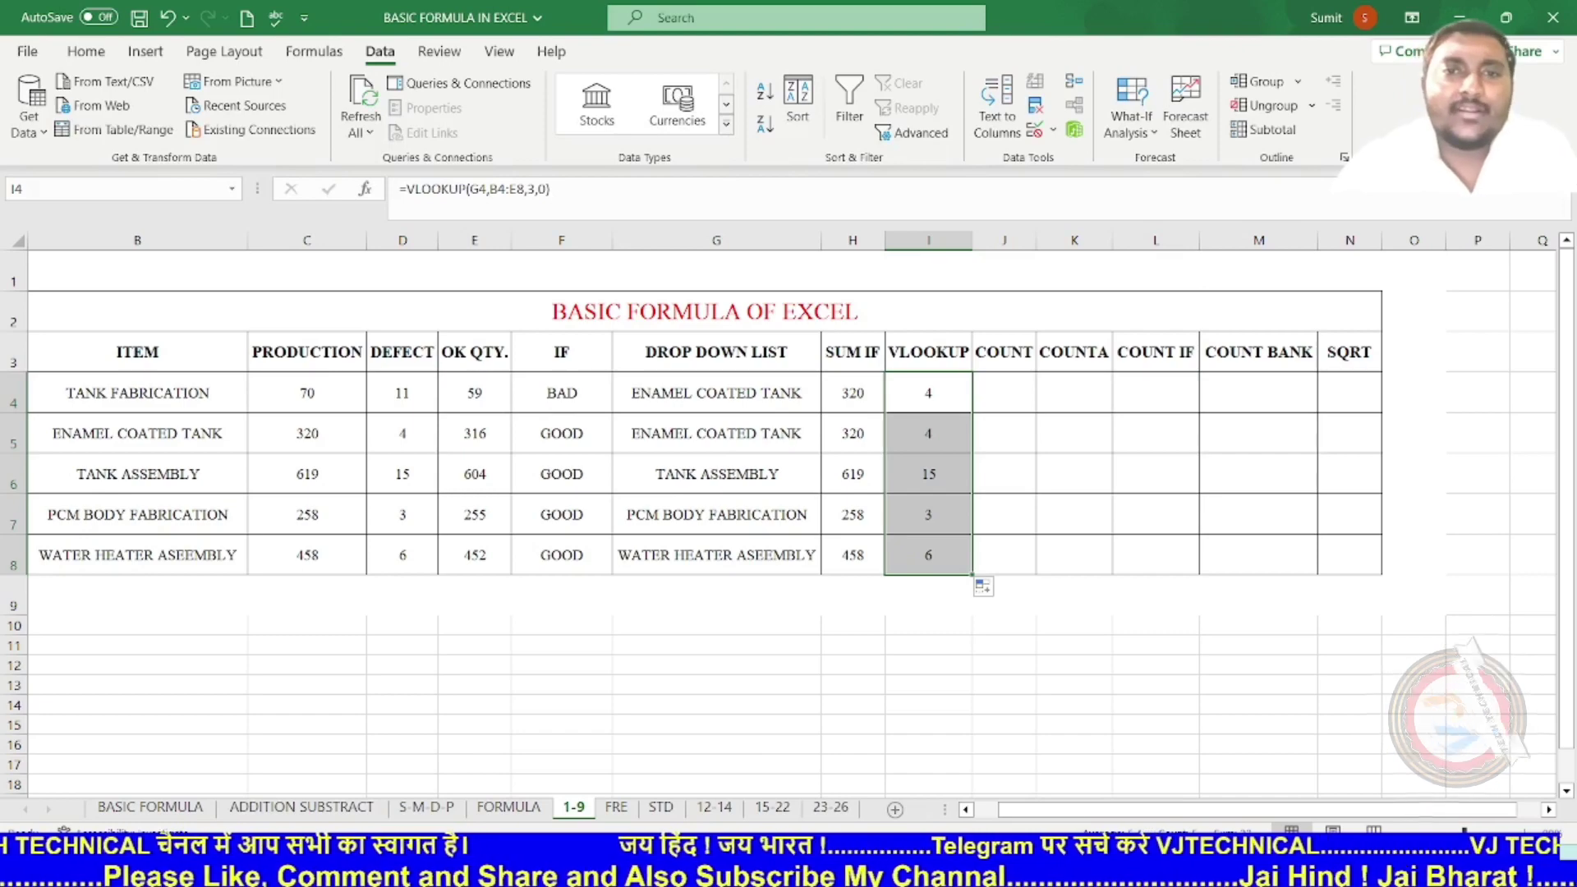
- Look up the COUNT entry on the FORMULA sheet, and return to sheet 1-9
key("ctrl+Page_Up")
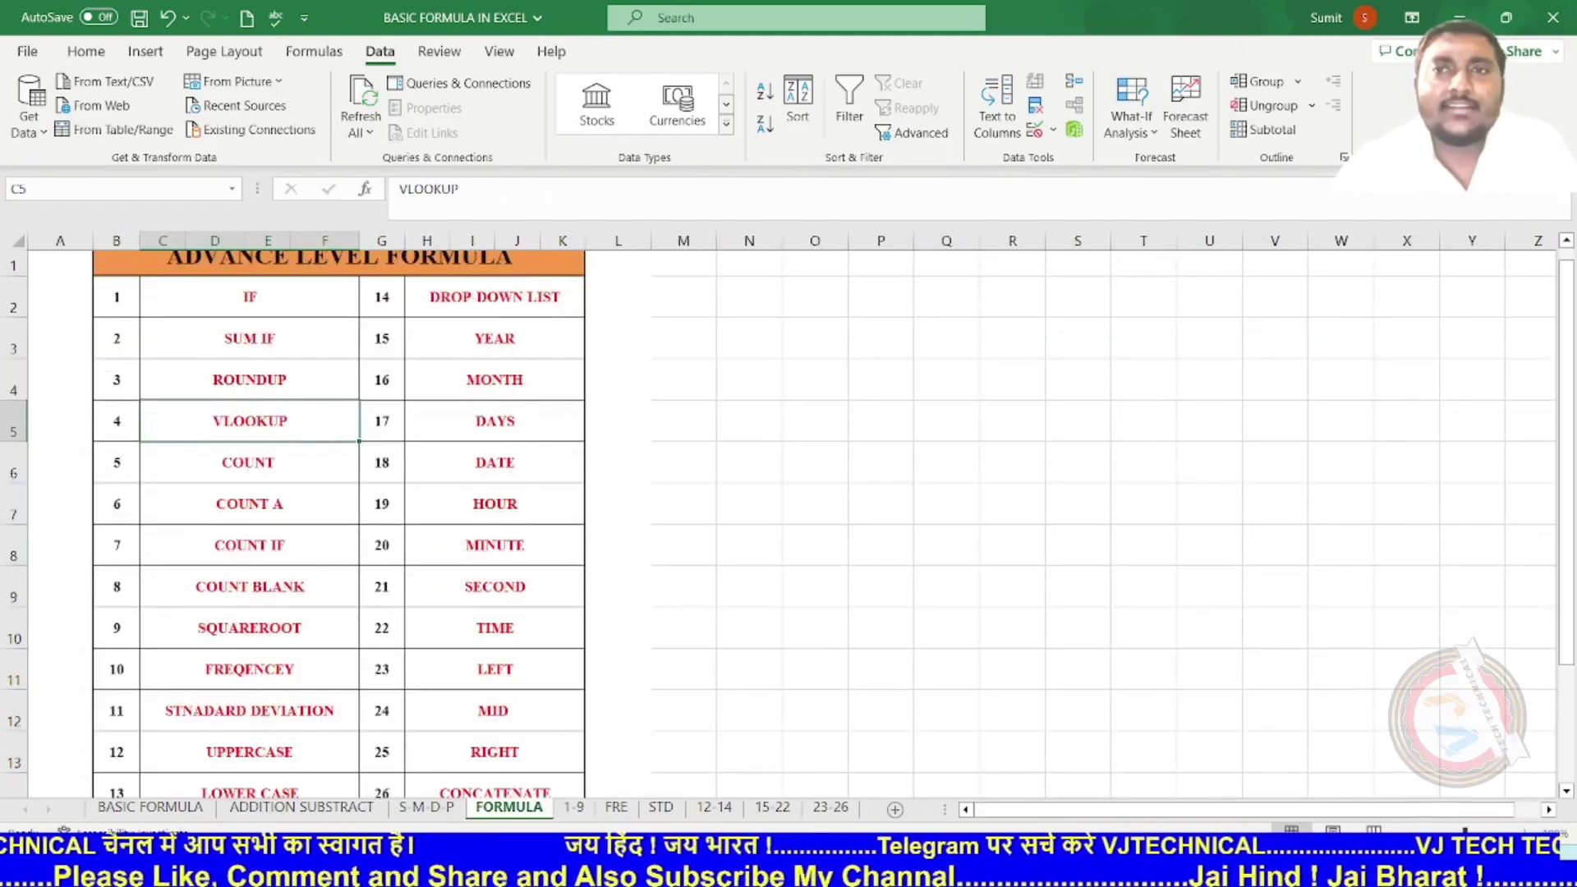
key("Down")
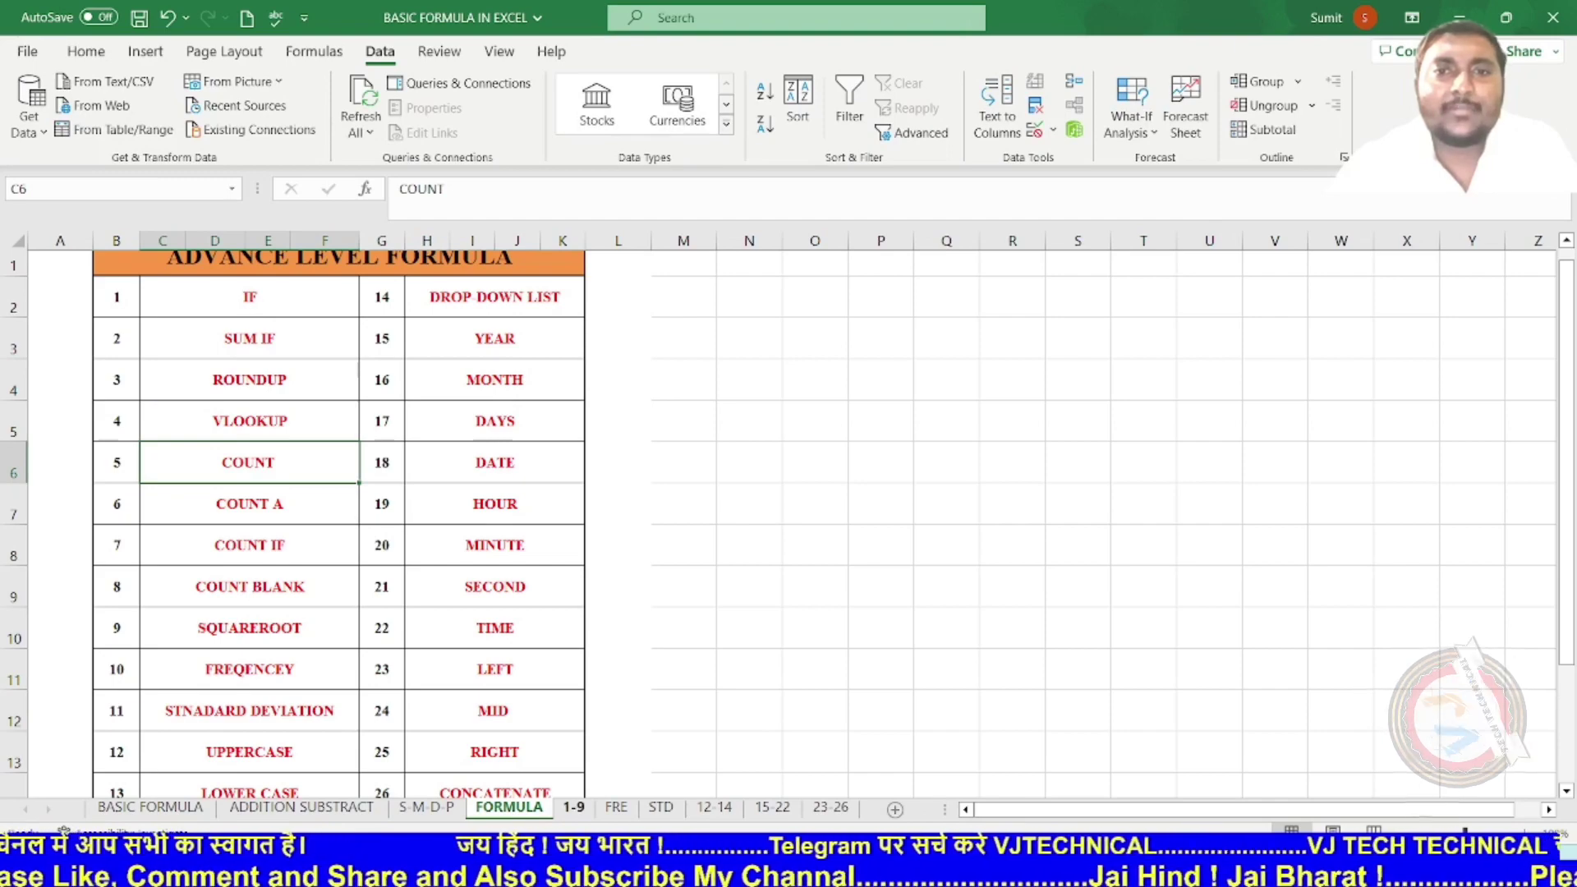
key("ctrl+Page_Down")
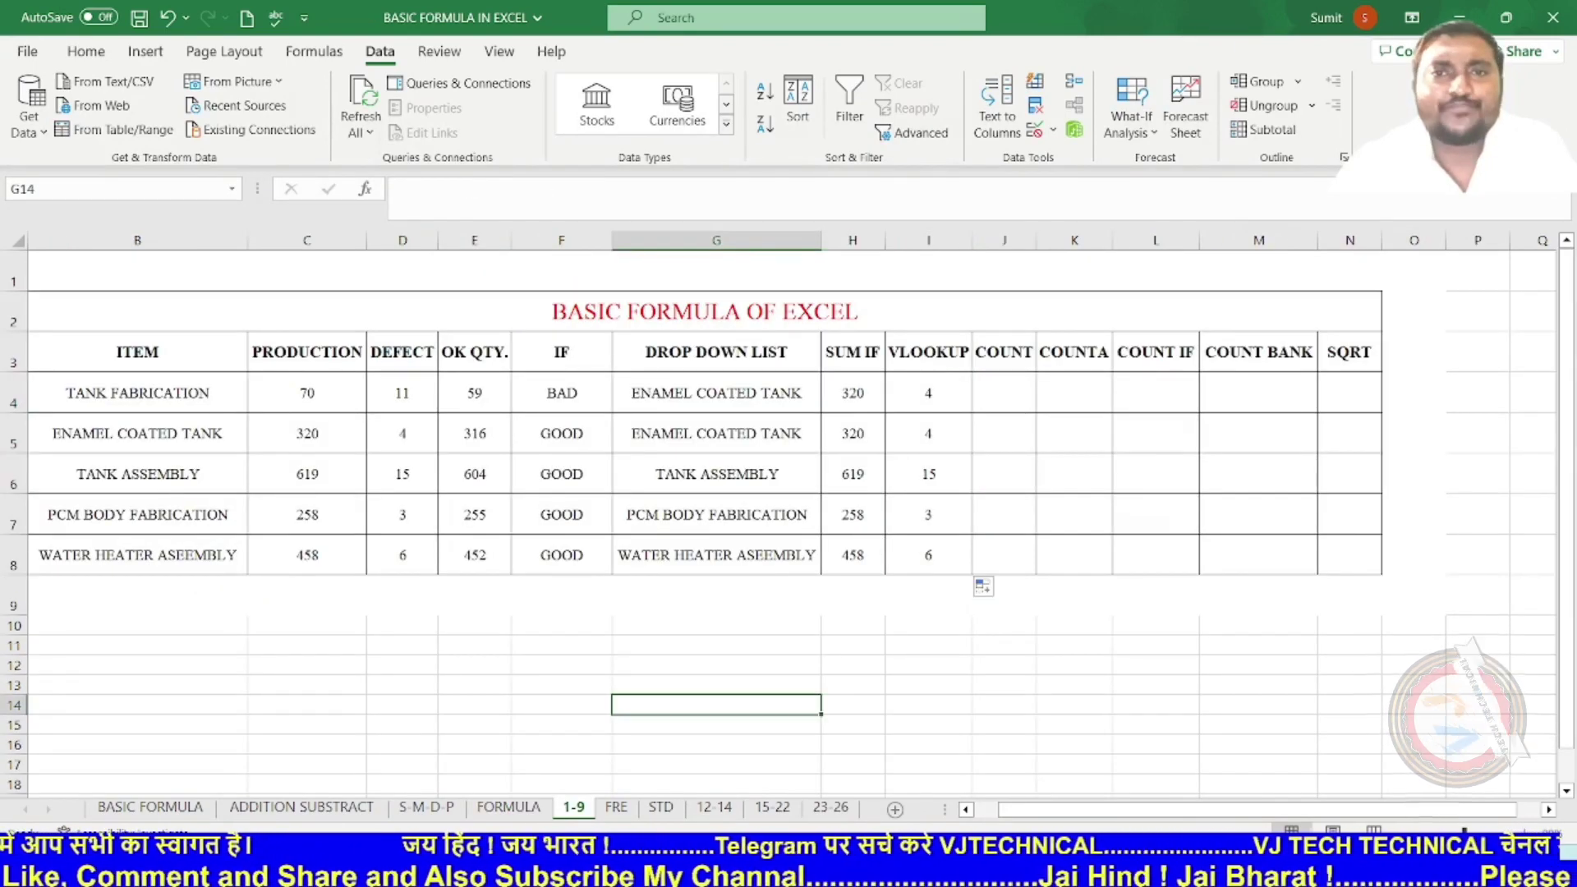
- Examine which cells of the table hold numbers and which hold text, from ITEM through DROP DOWN LIST
left_click_drag(308, 392, 475, 555)
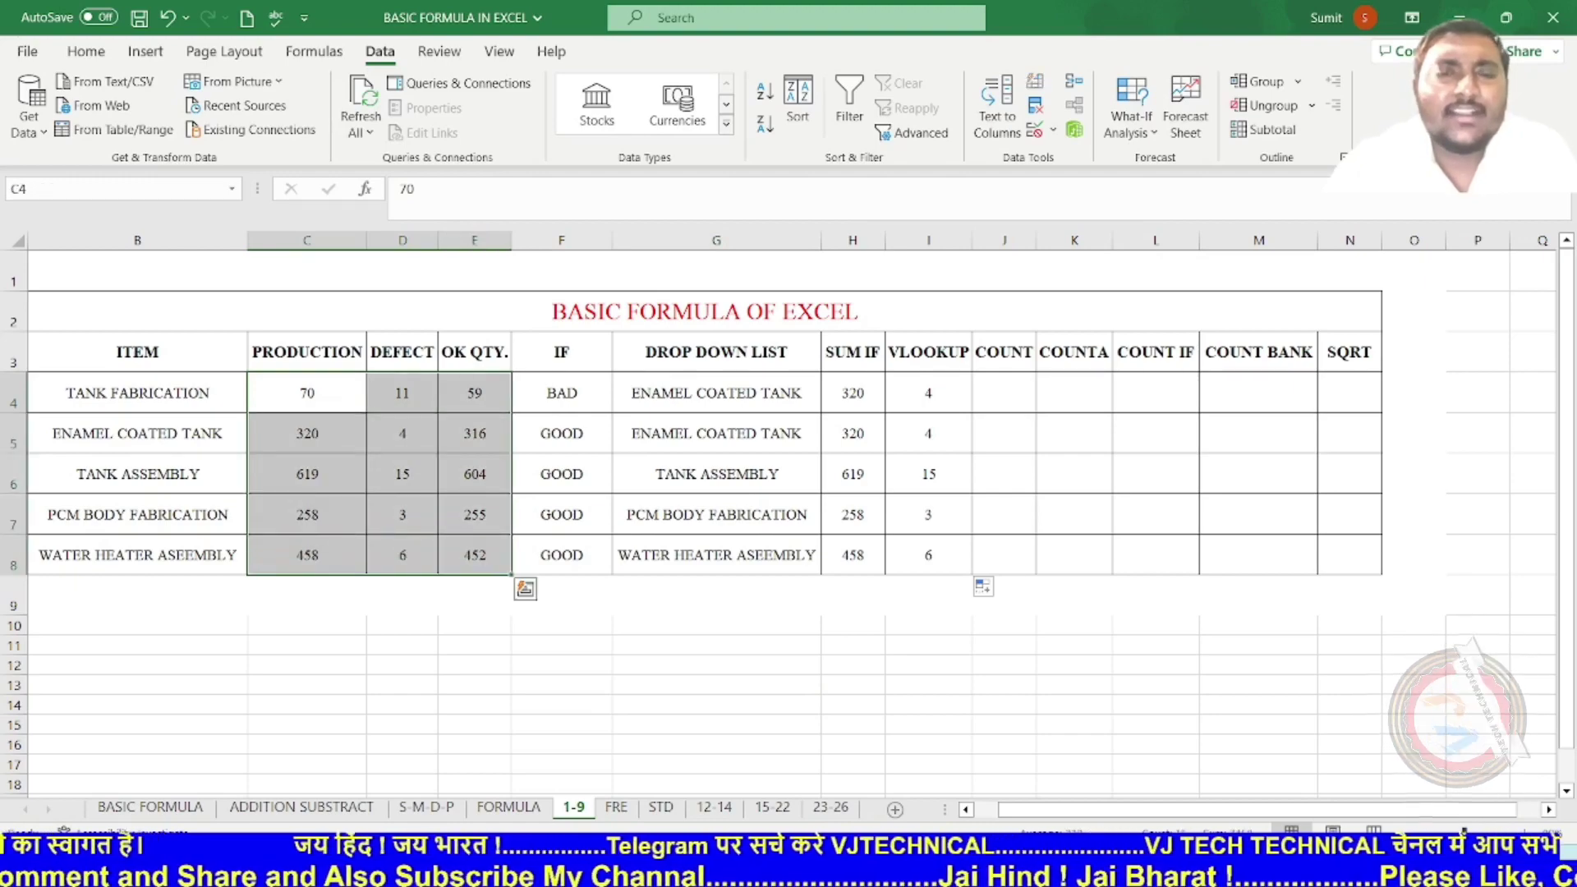
left_click(403, 595)
left_click_drag(307, 393, 402, 392)
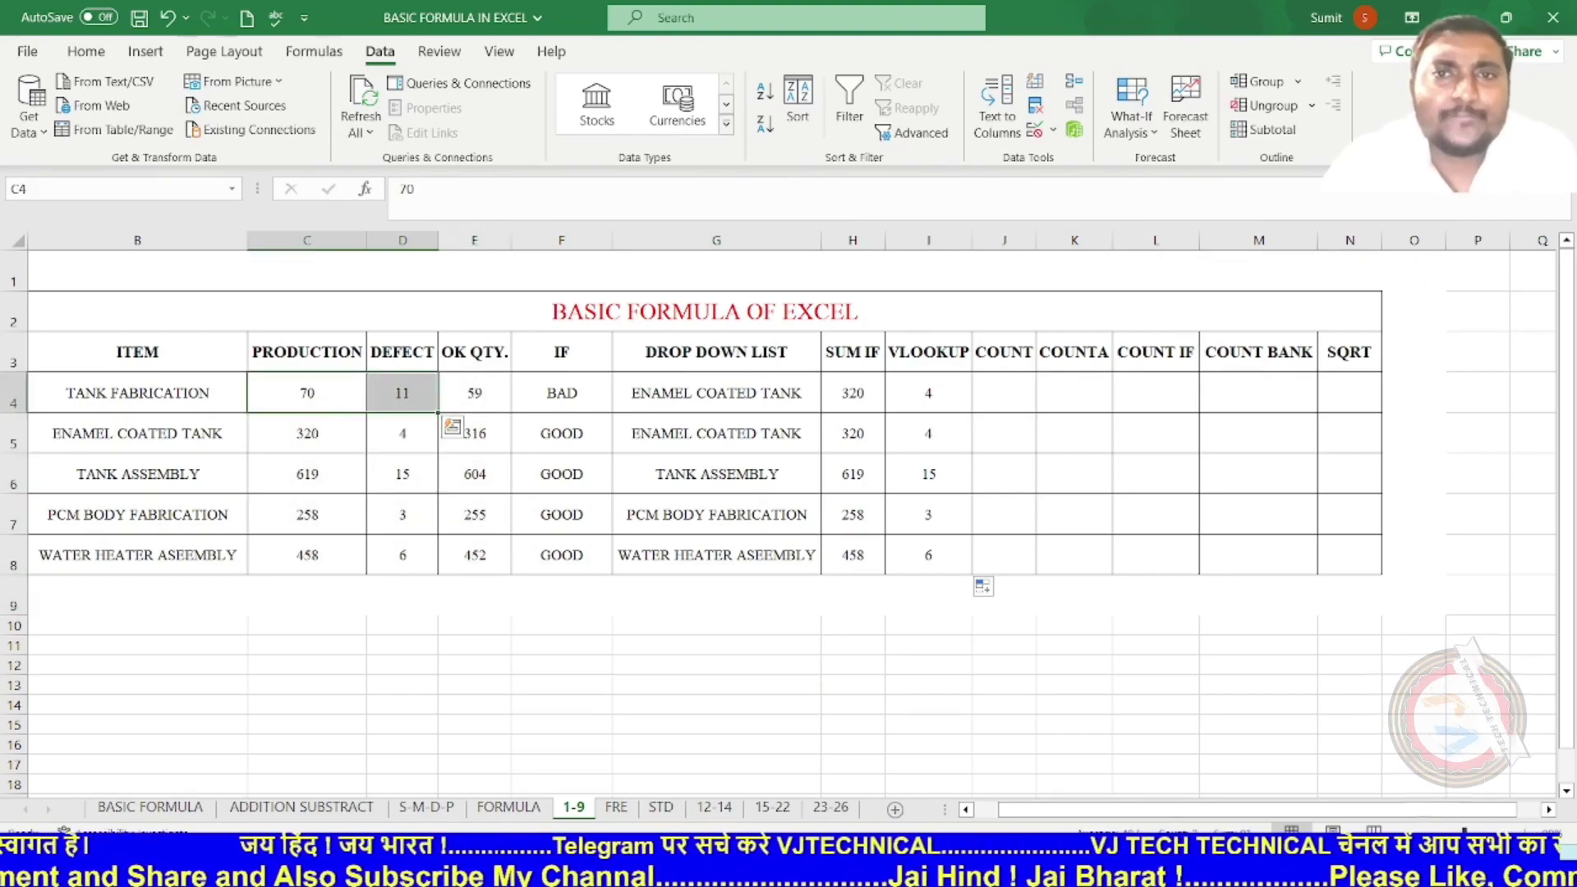
left_click(307, 595)
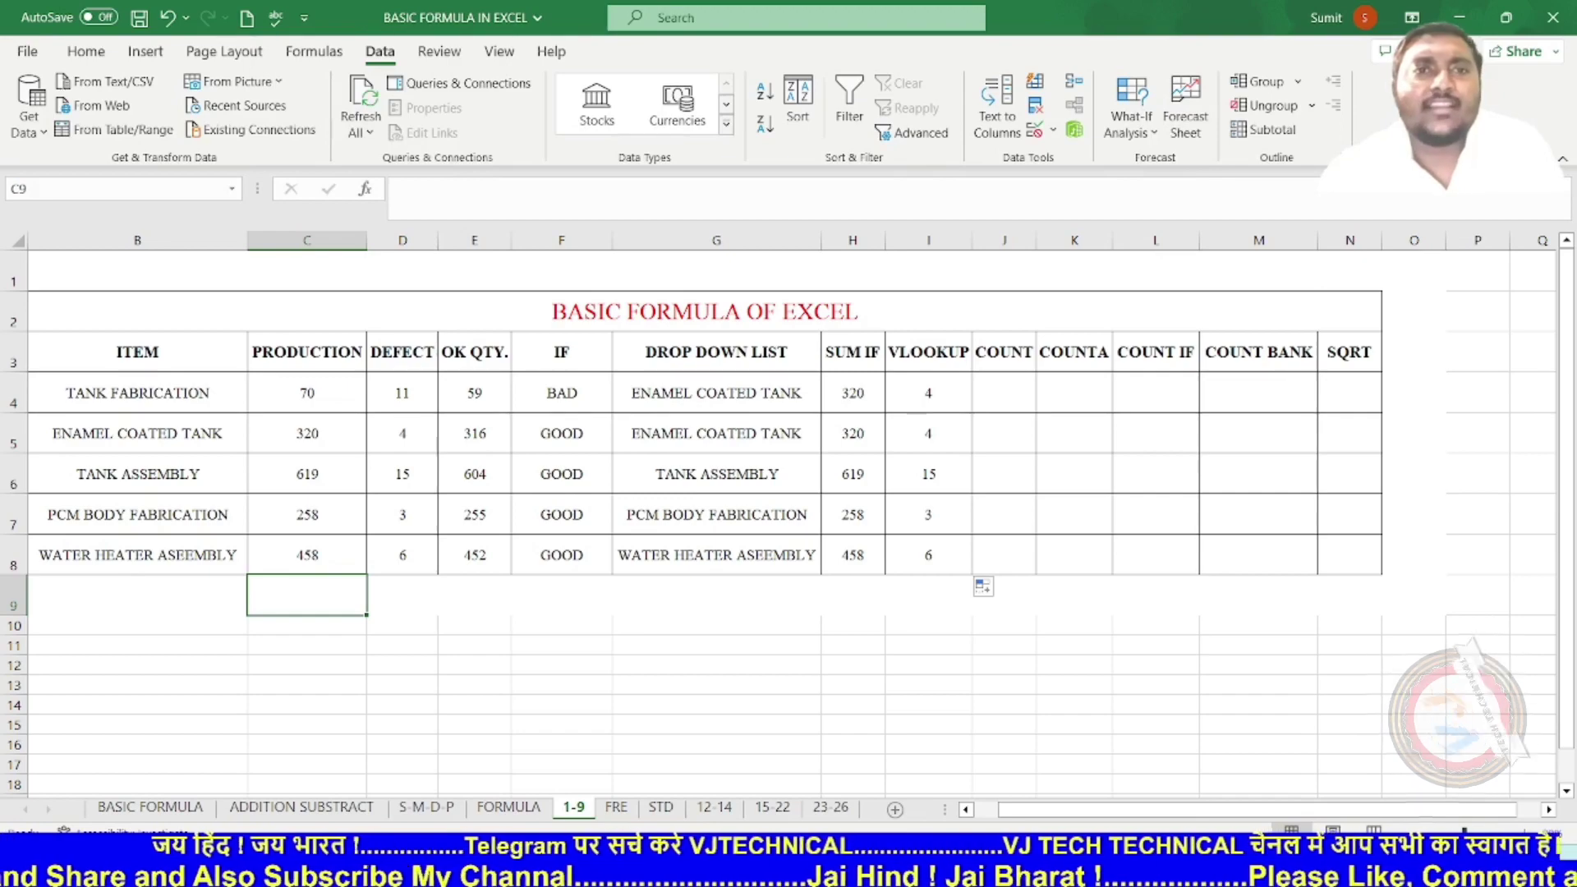
left_click(137, 392)
left_click(402, 392)
key("Right")
key("Right")
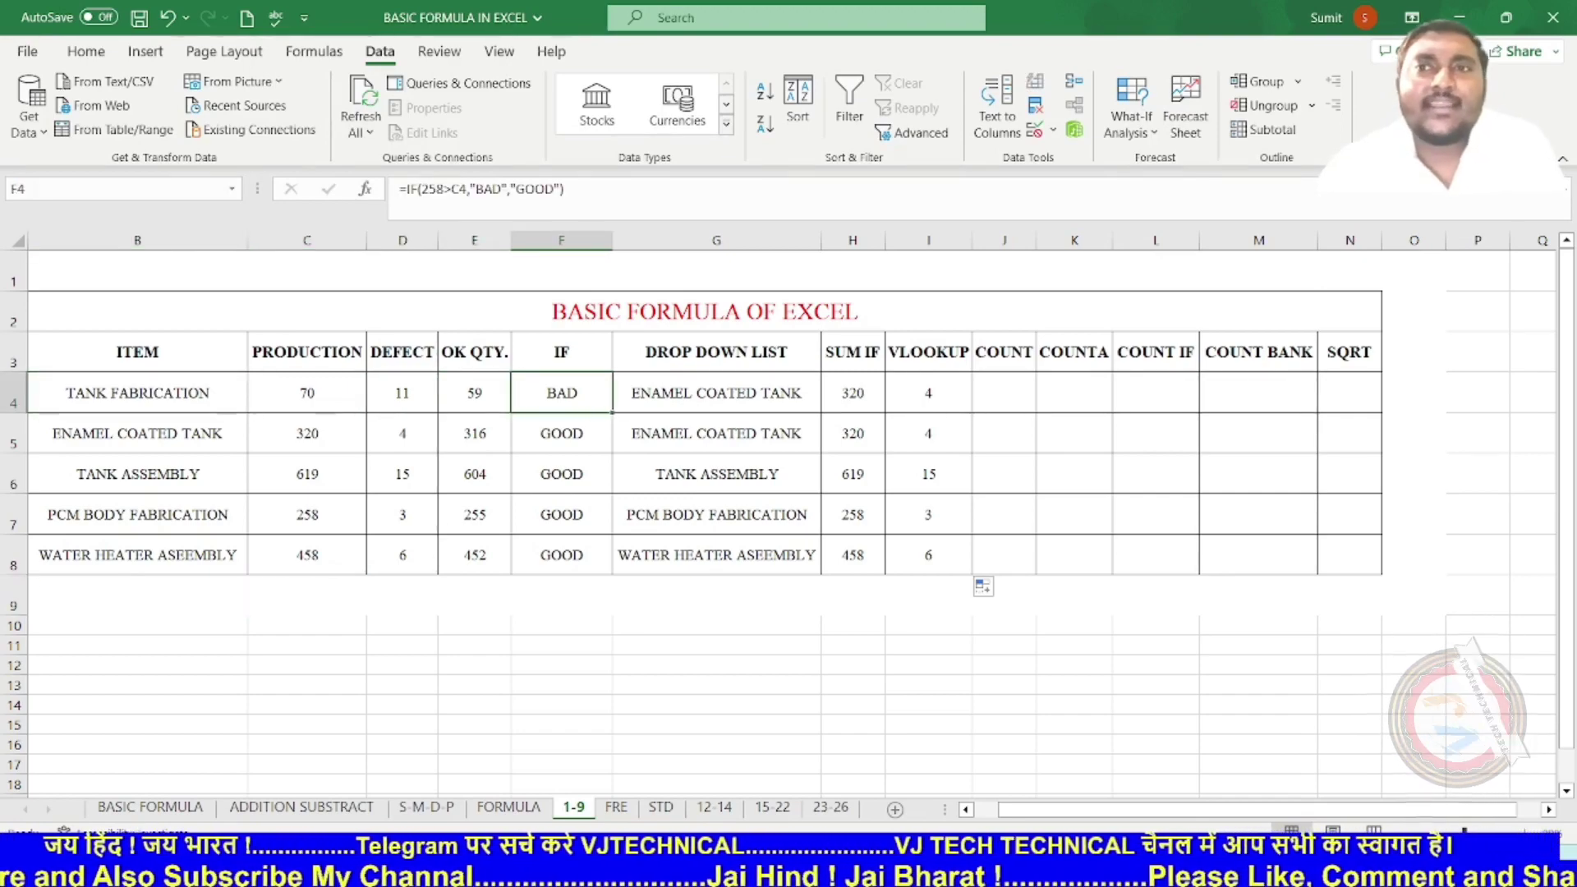
key("Right")
- Widen the COUNT column, and review the PRODUCTION, DEFECT and OK QTY. headings with the first item's values
left_click_drag(1037, 240, 1177, 240)
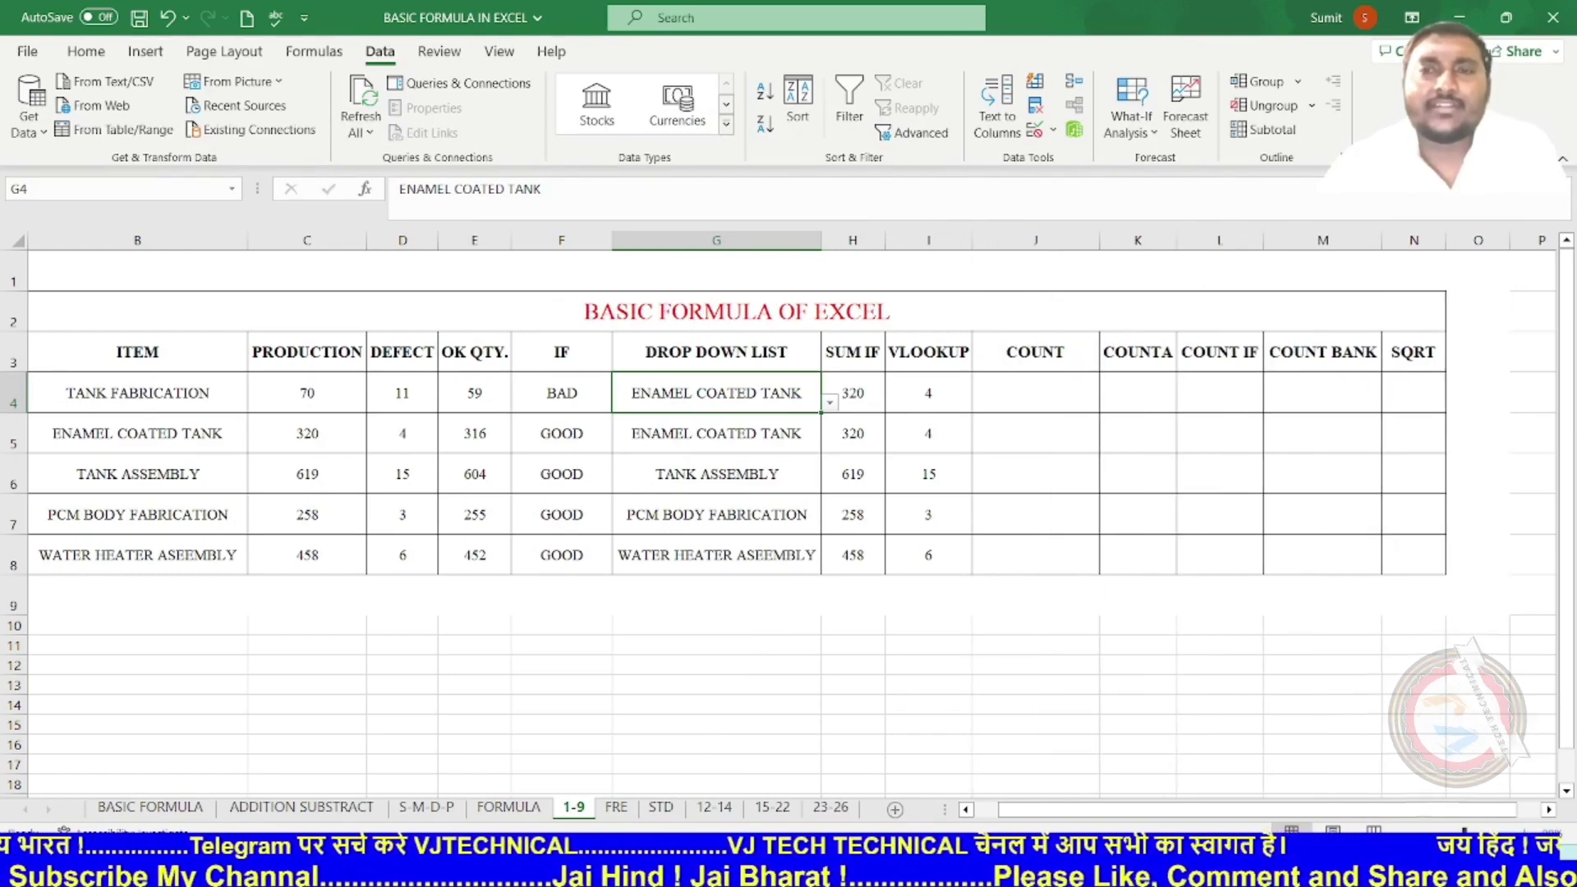
left_click(1034, 594)
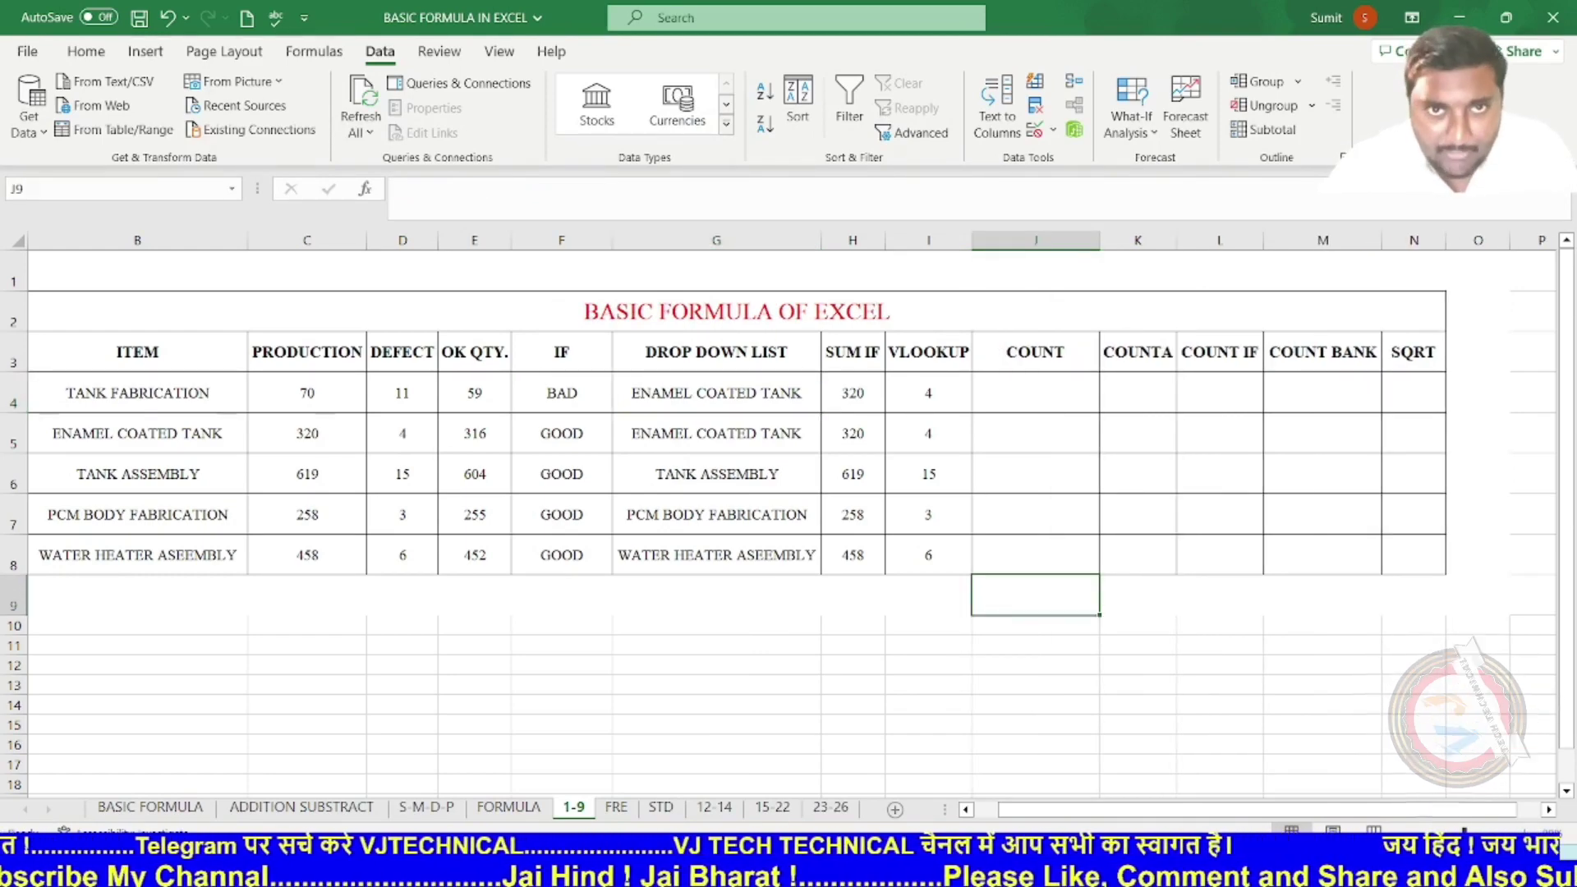
left_click(307, 352)
left_click(402, 353)
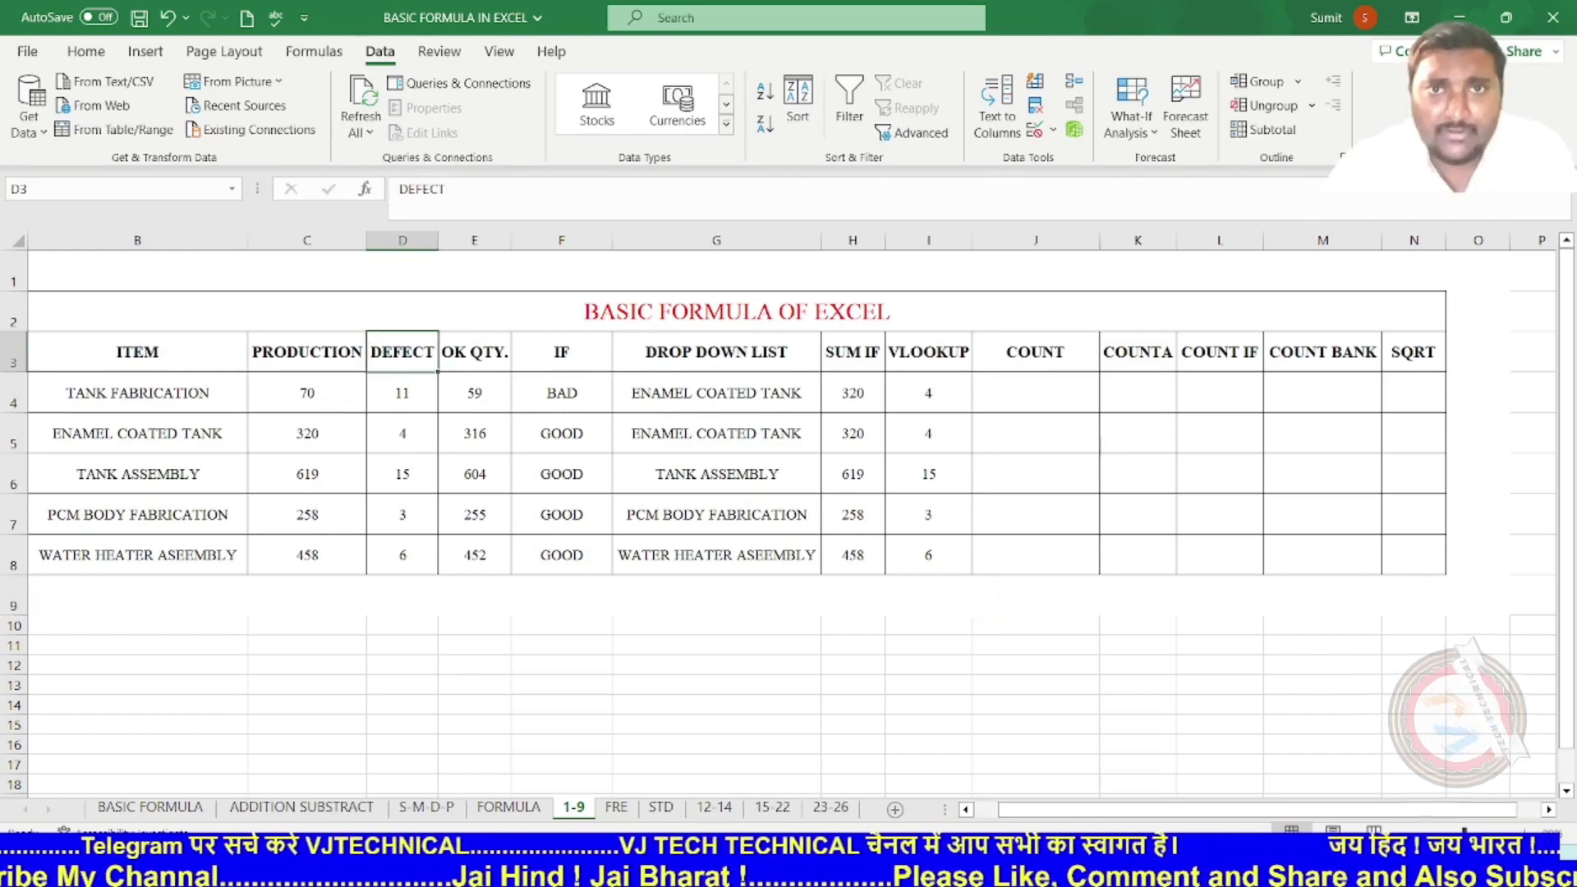
left_click(475, 352)
left_click_drag(307, 353, 562, 352)
left_click_drag(307, 394, 475, 394)
left_click(137, 393)
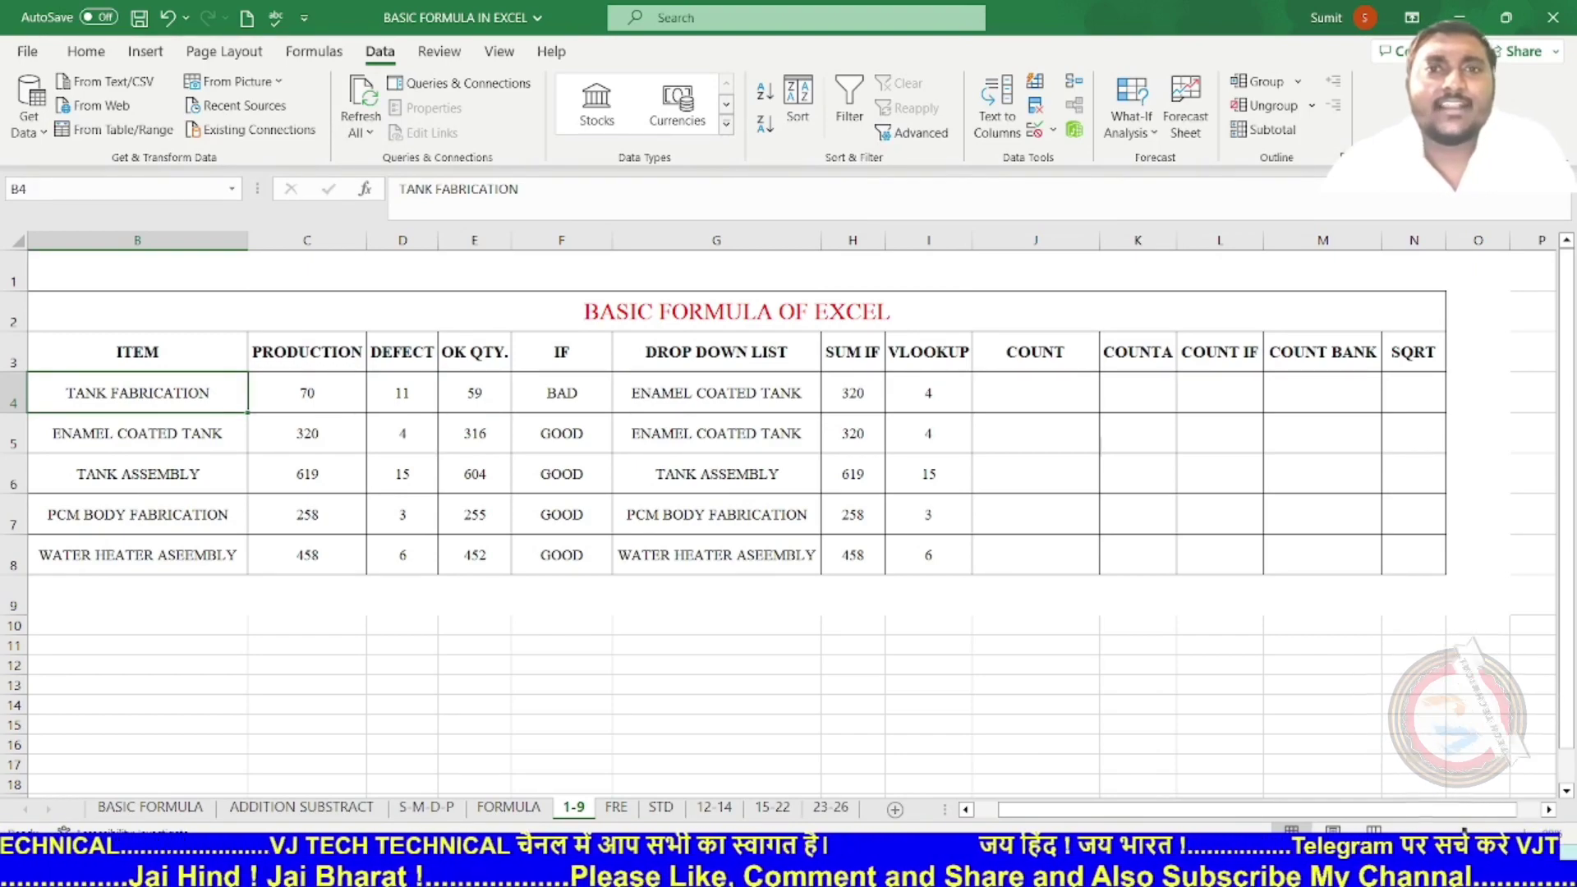
- Enter =COUNT(C4:E4) in J4 to count the numeric cells in the first item's row
left_click(1035, 393)
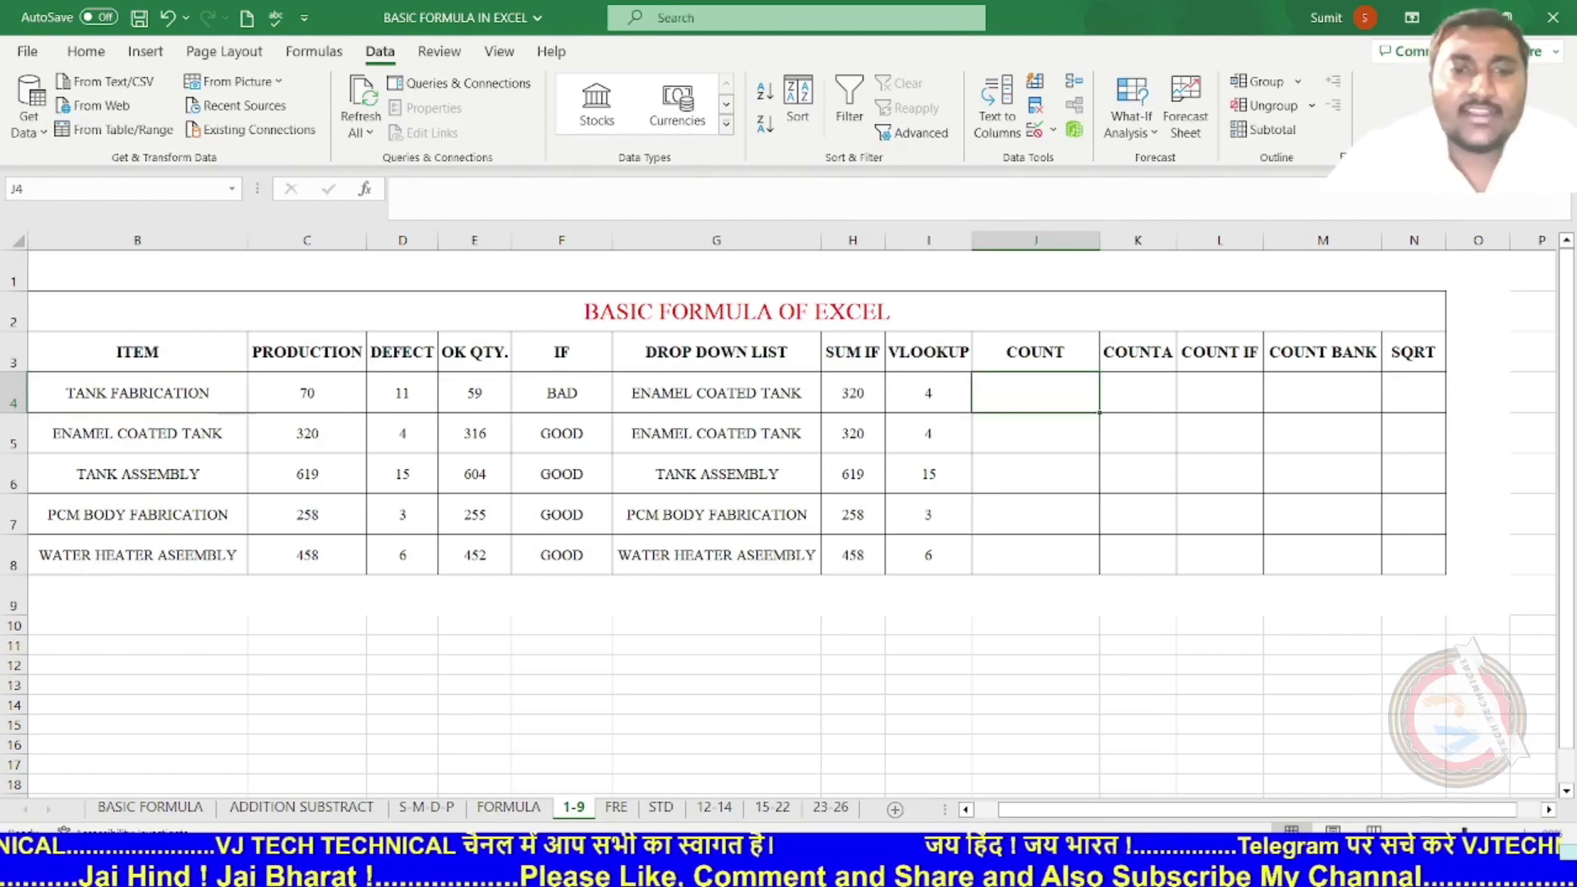
type("c")
key("BackSpace")
key("BackSpace")
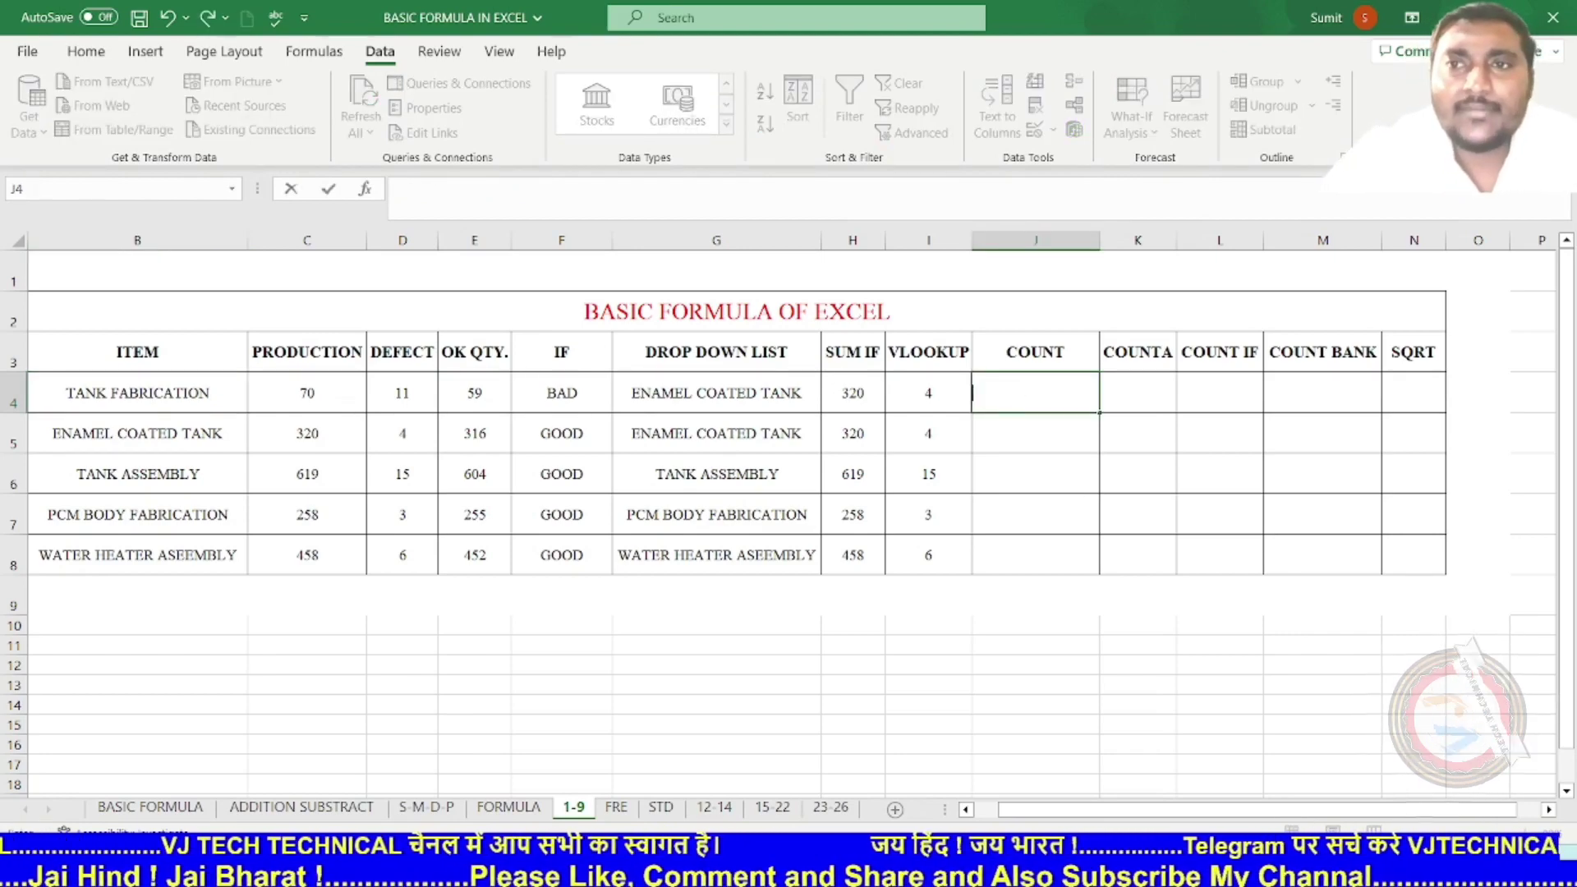
key("BackSpace")
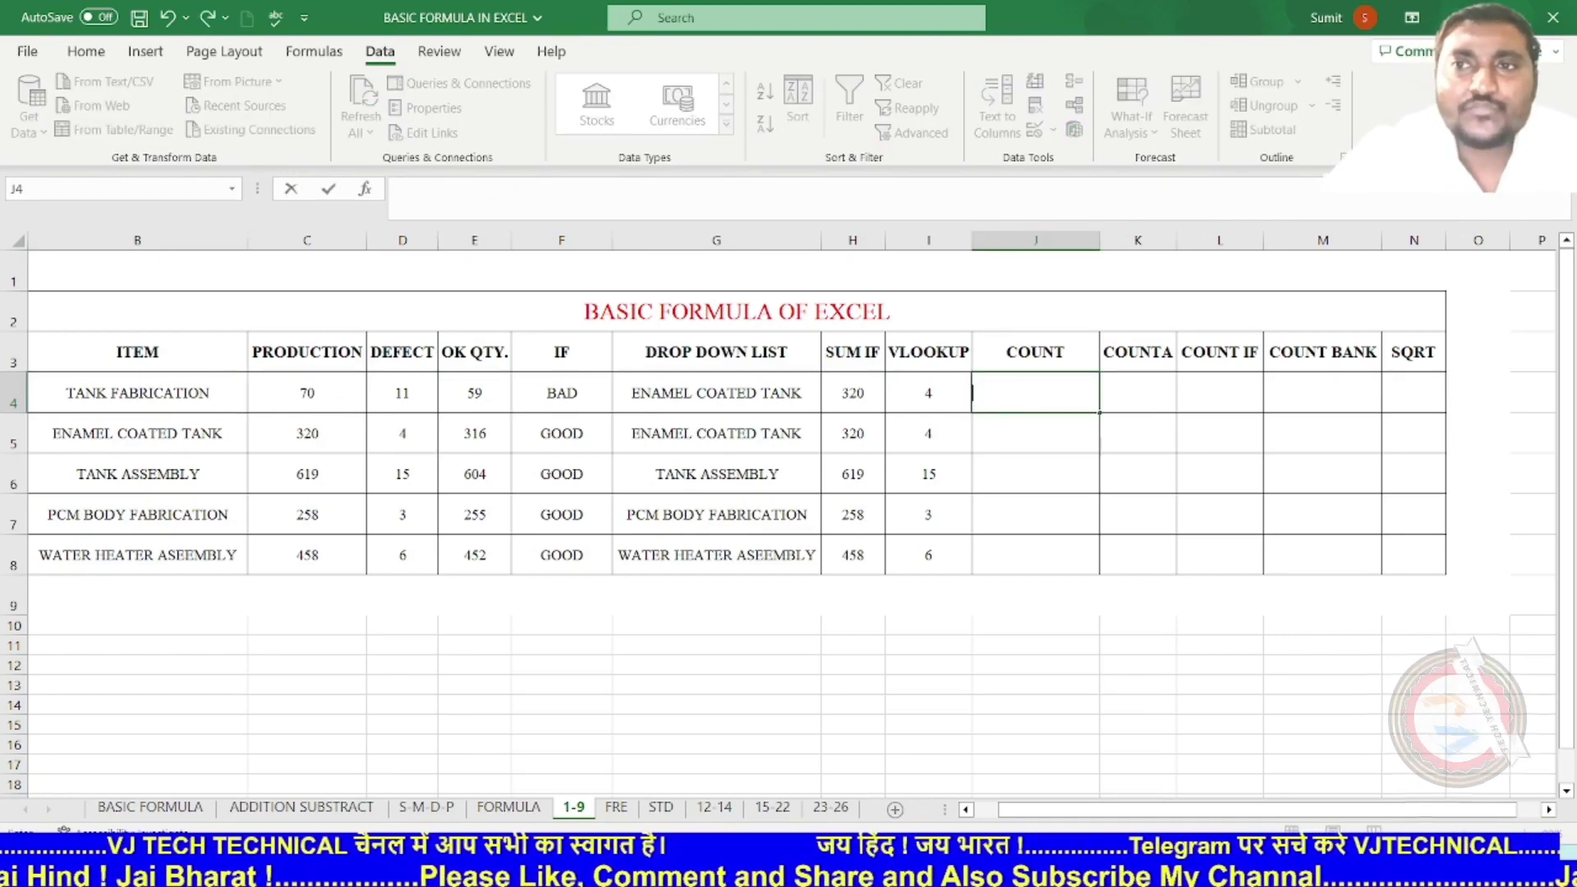
type("=co")
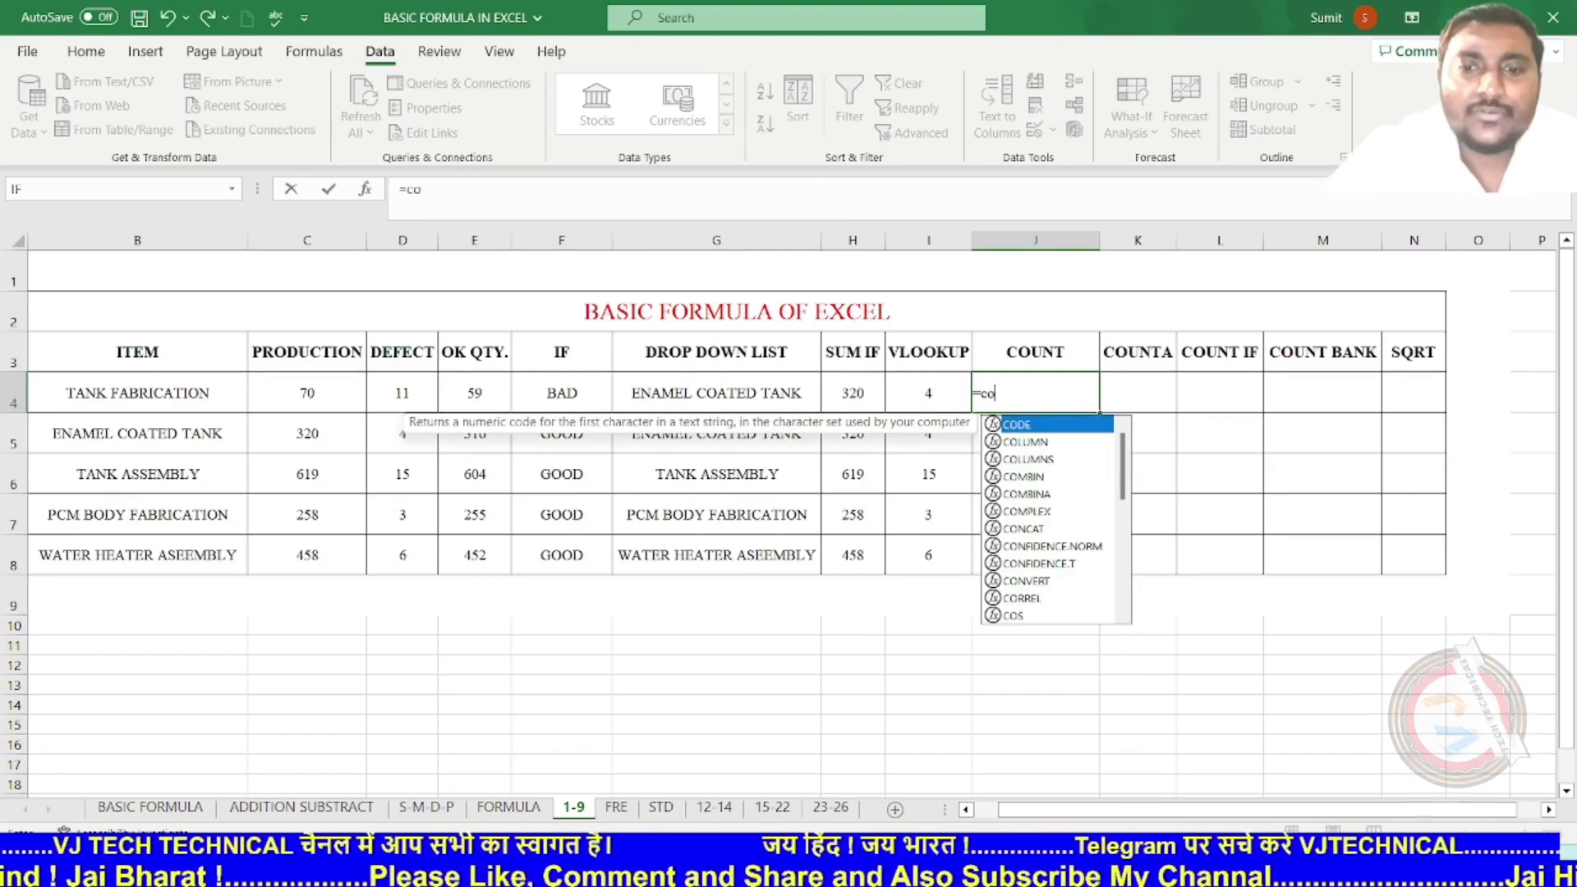
type("unt")
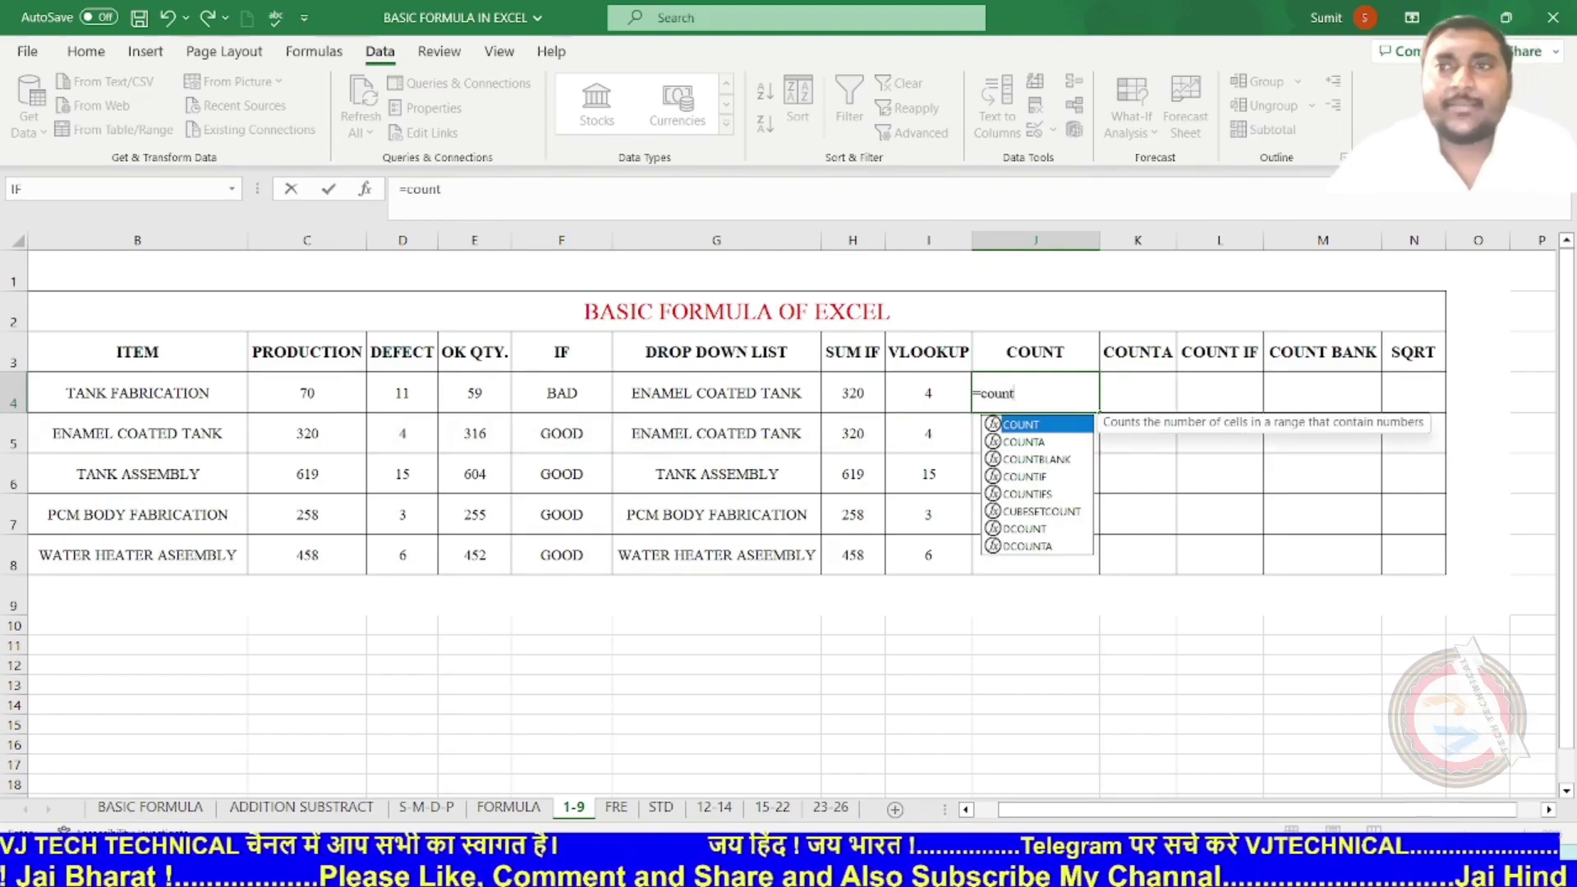
key("Tab")
left_click_drag(304, 395, 503, 407)
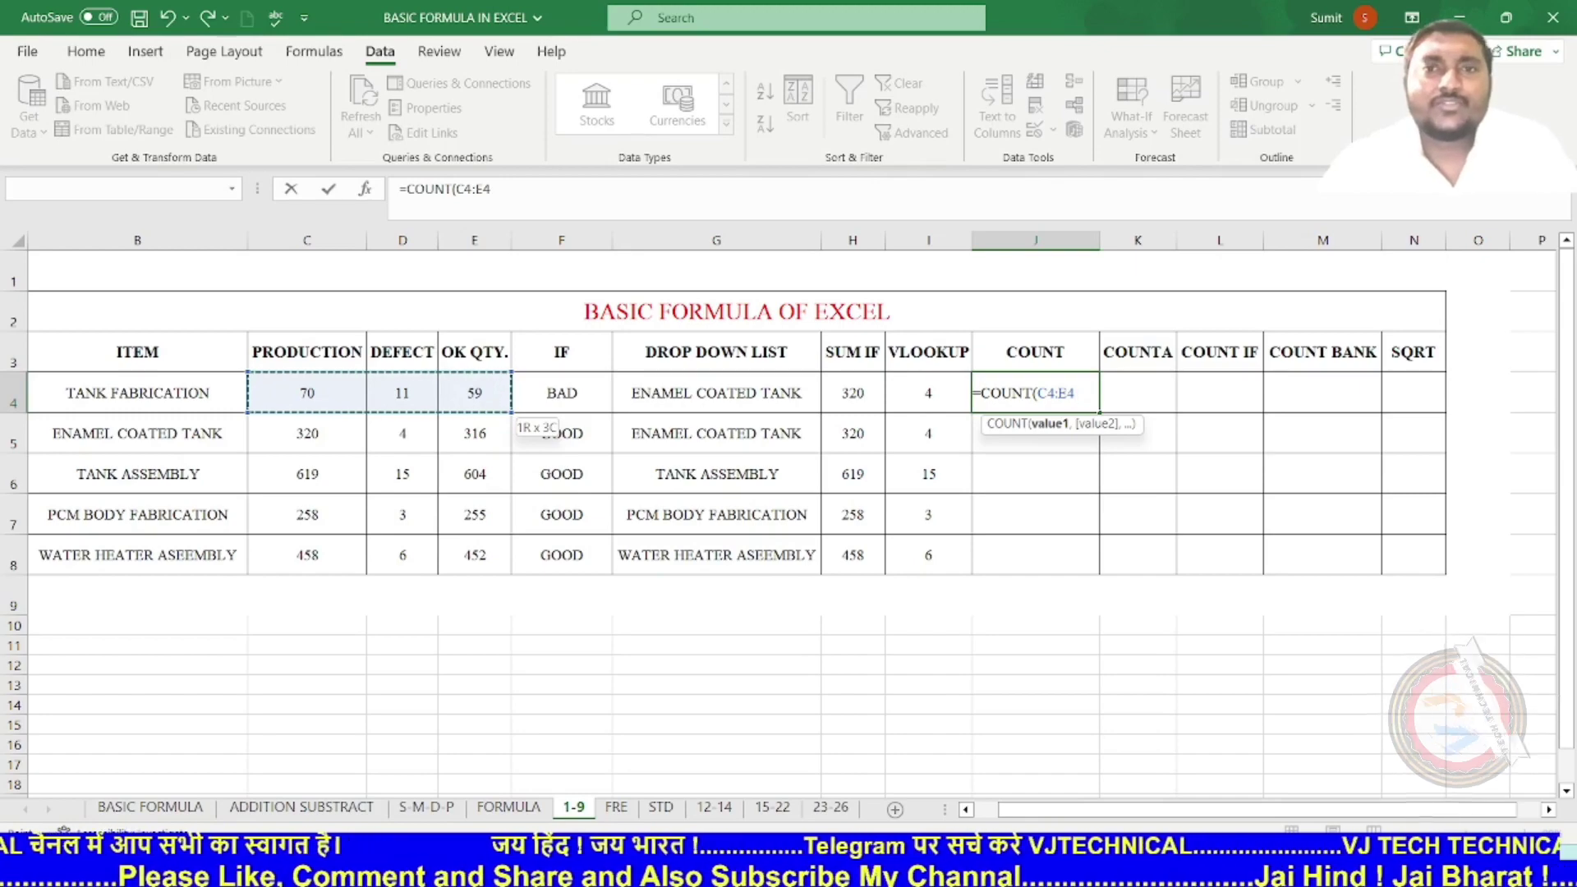
key("Return")
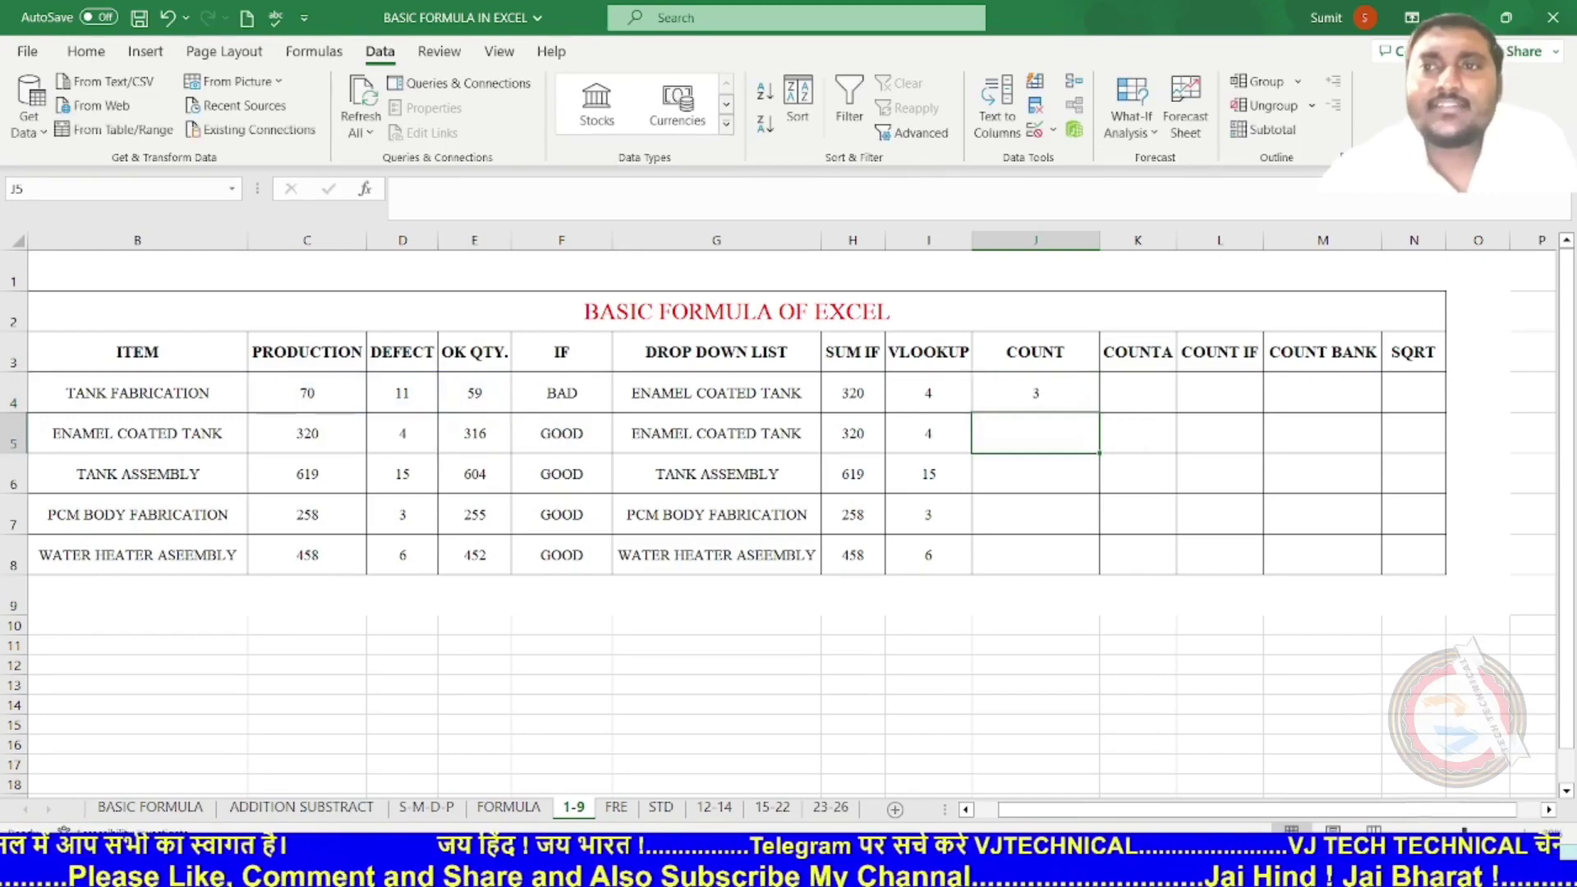
- Review the numeric cells in C4:E8, and fill the COUNT formula from J4 down through J8
left_click_drag(308, 393, 475, 393)
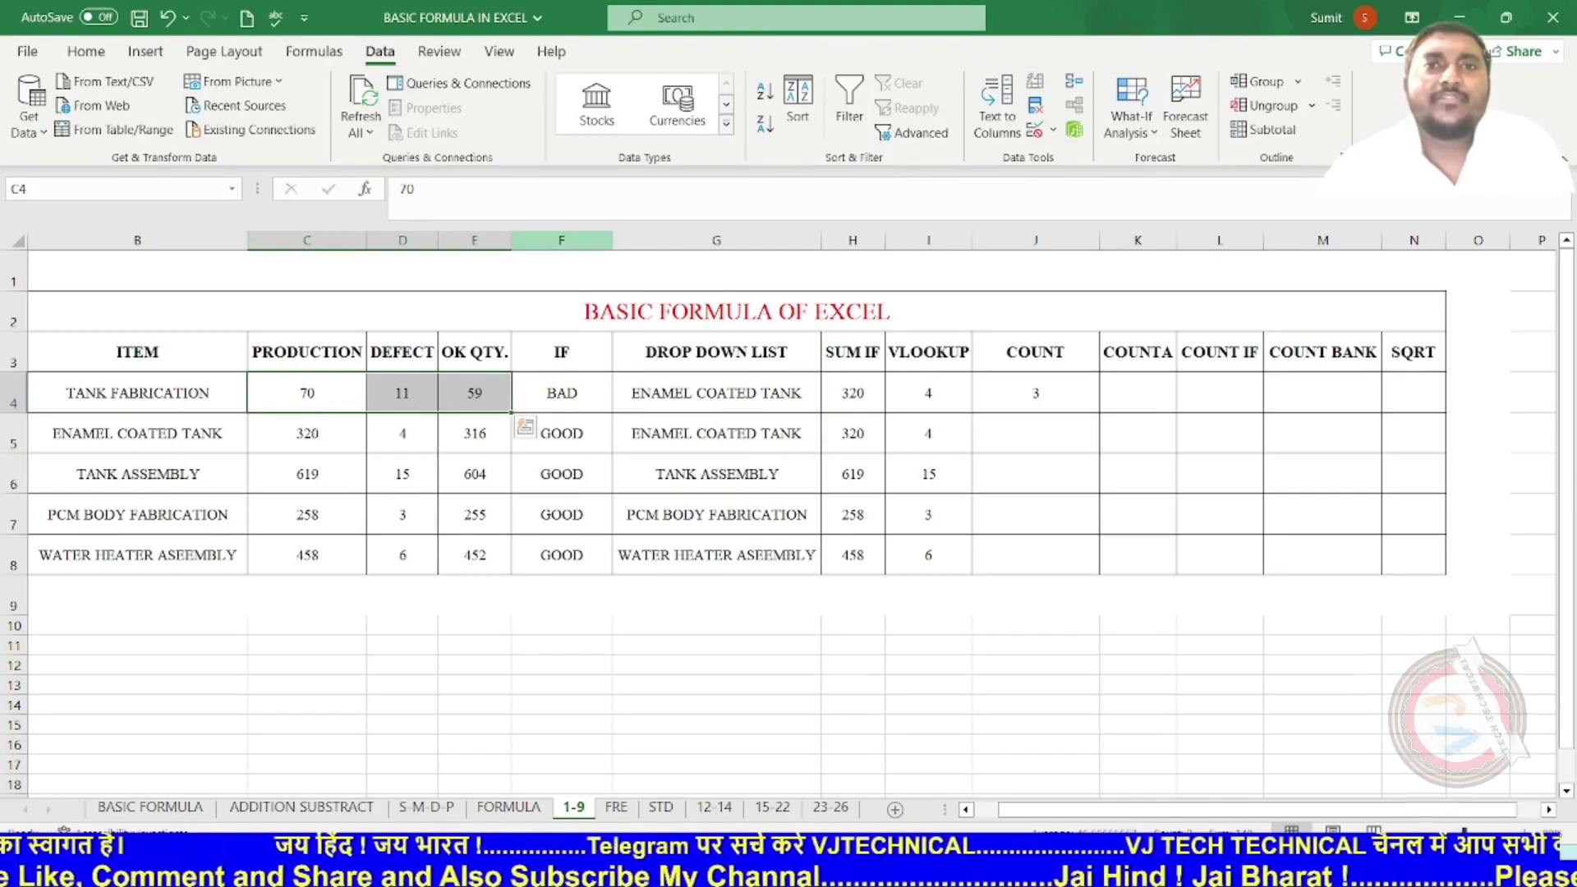
left_click_drag(307, 393, 475, 556)
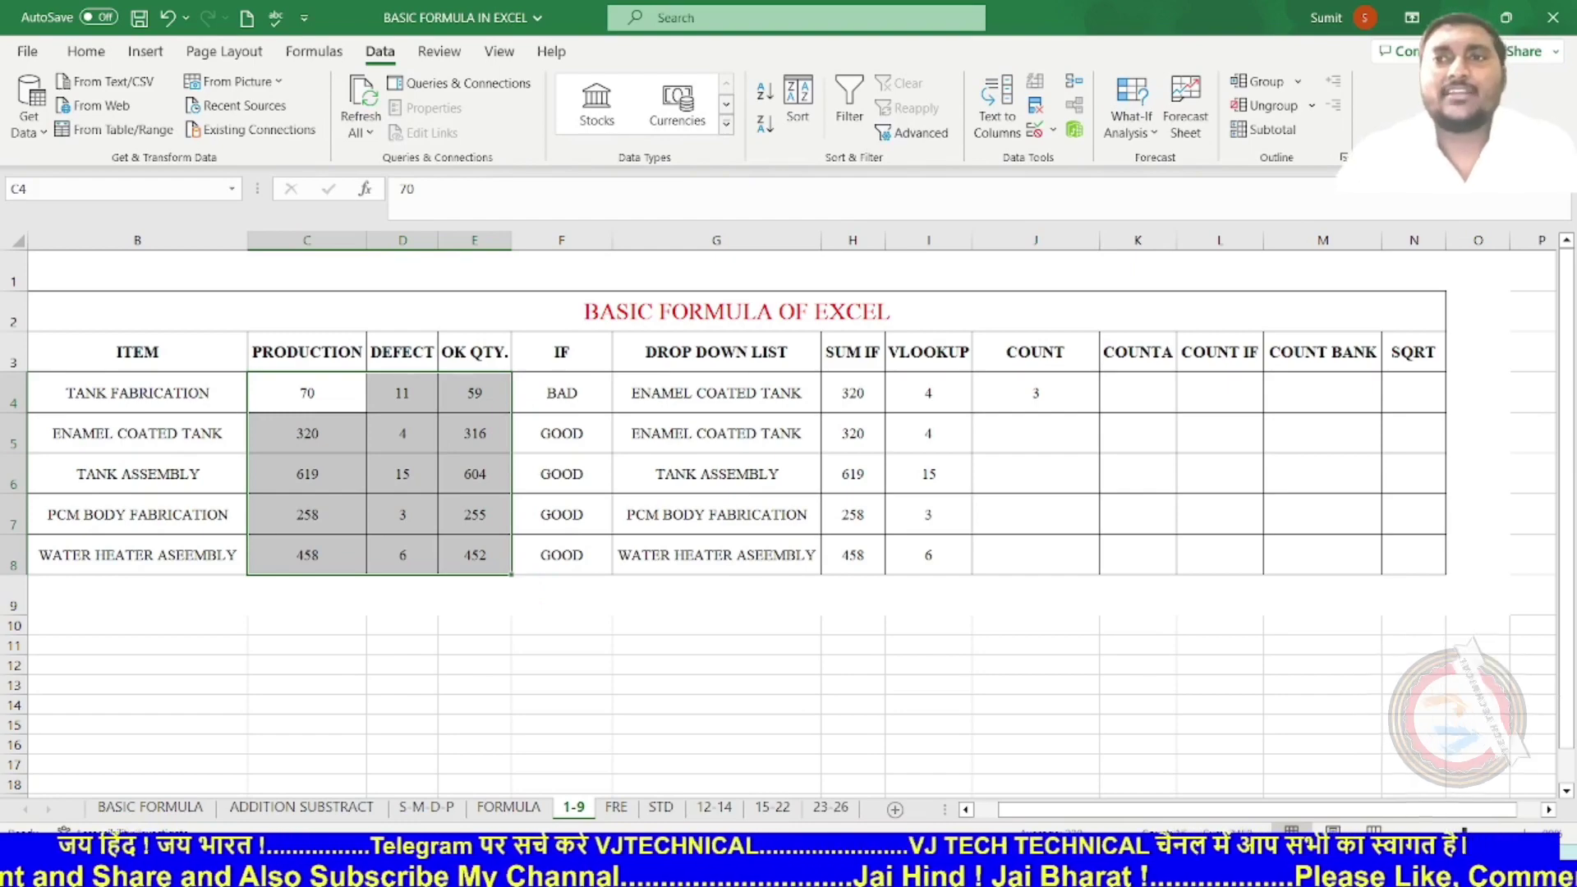
left_click(1035, 393)
left_click_drag(1099, 412, 1100, 574)
left_click(1035, 394)
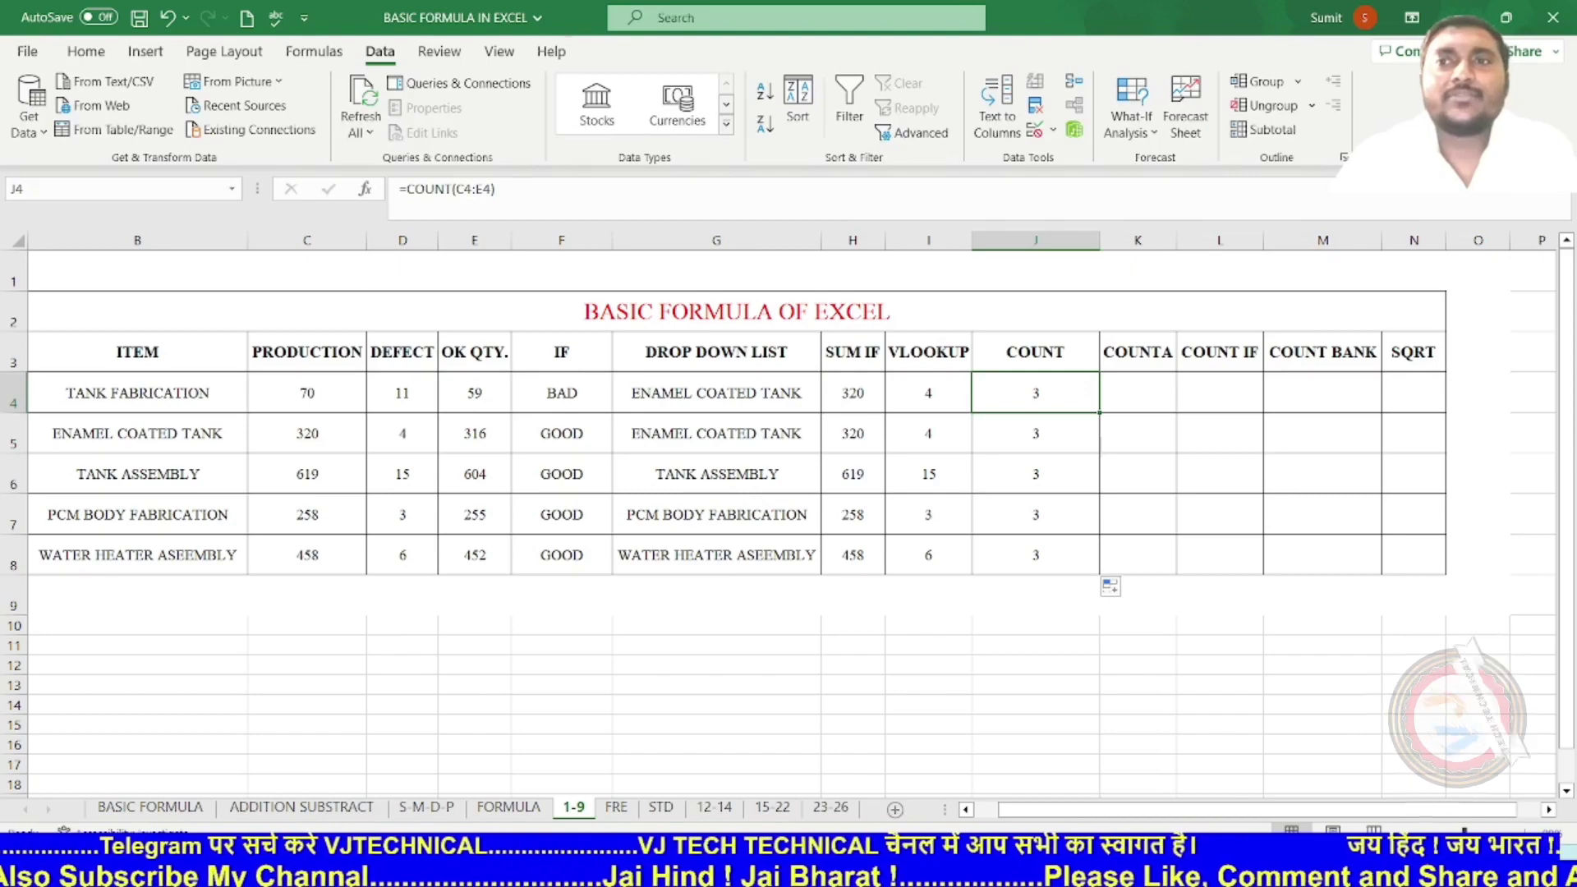
- Clear the COUNT formulas from J4:J8
key("shift+Down")
key("shift+Down")
key("shift+Down")
key("shift+Down")
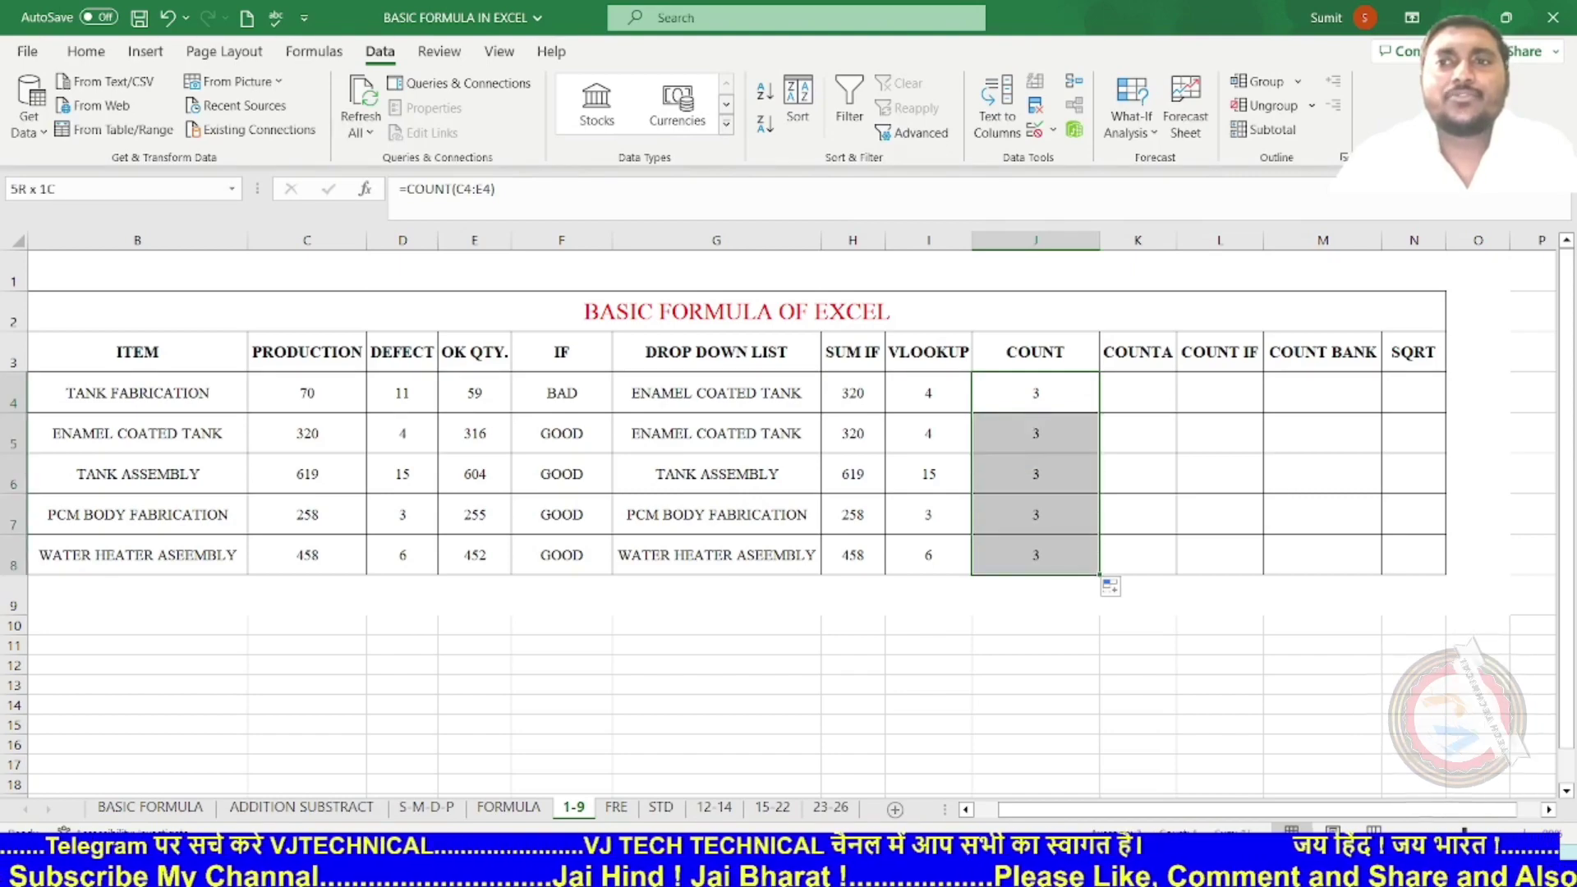
key("Delete")
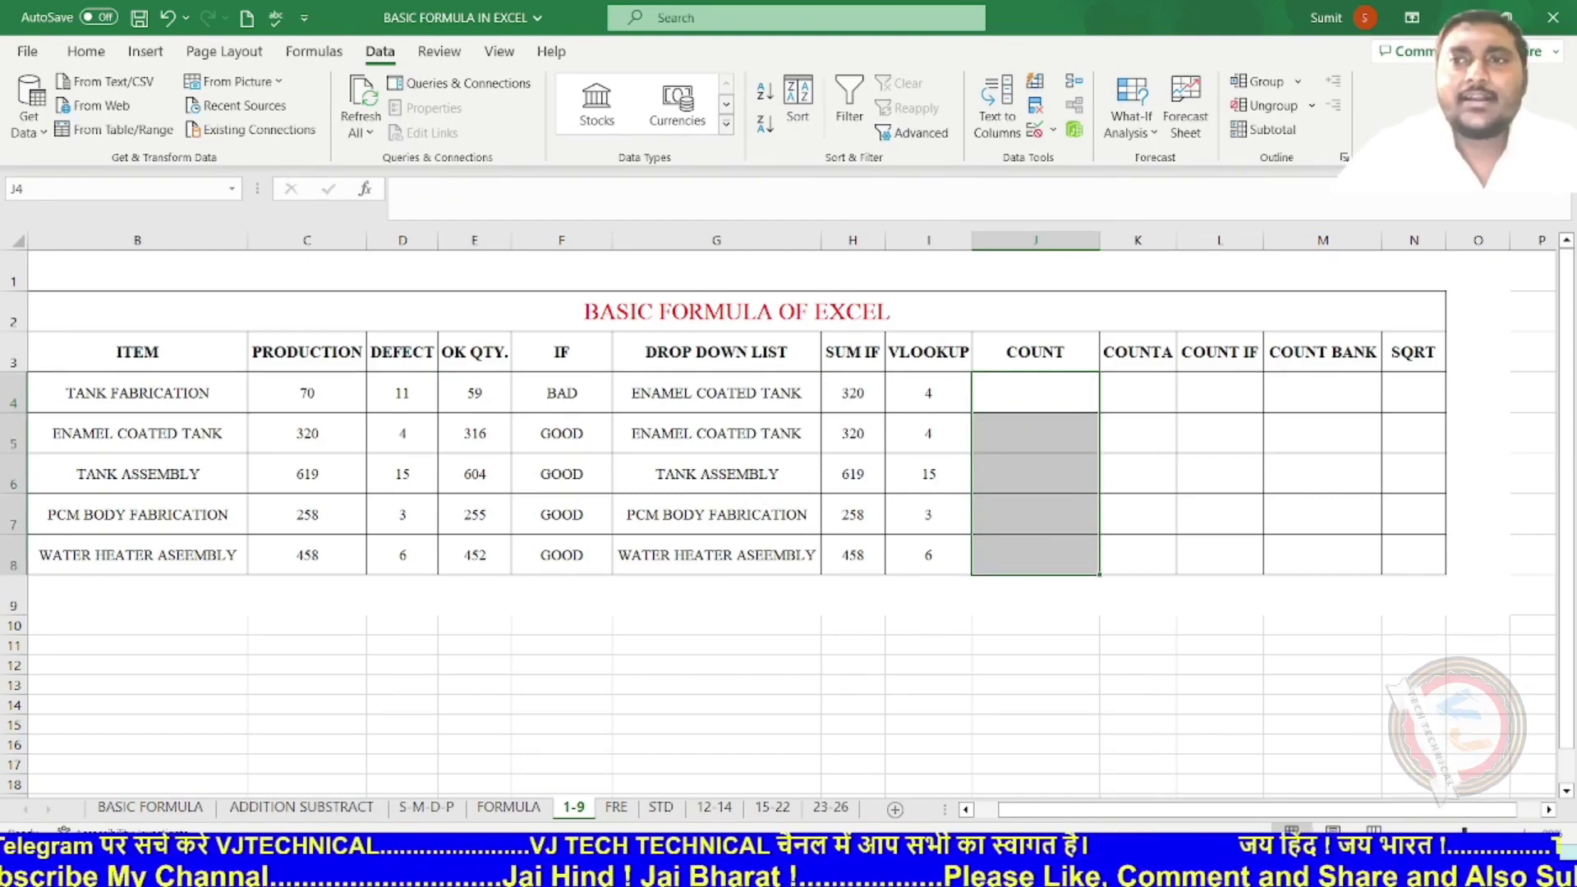
- Enter =COUNT(B4:E4) in J4 so that the counted range also includes the item's text cell
left_click(1035, 393)
type("=")
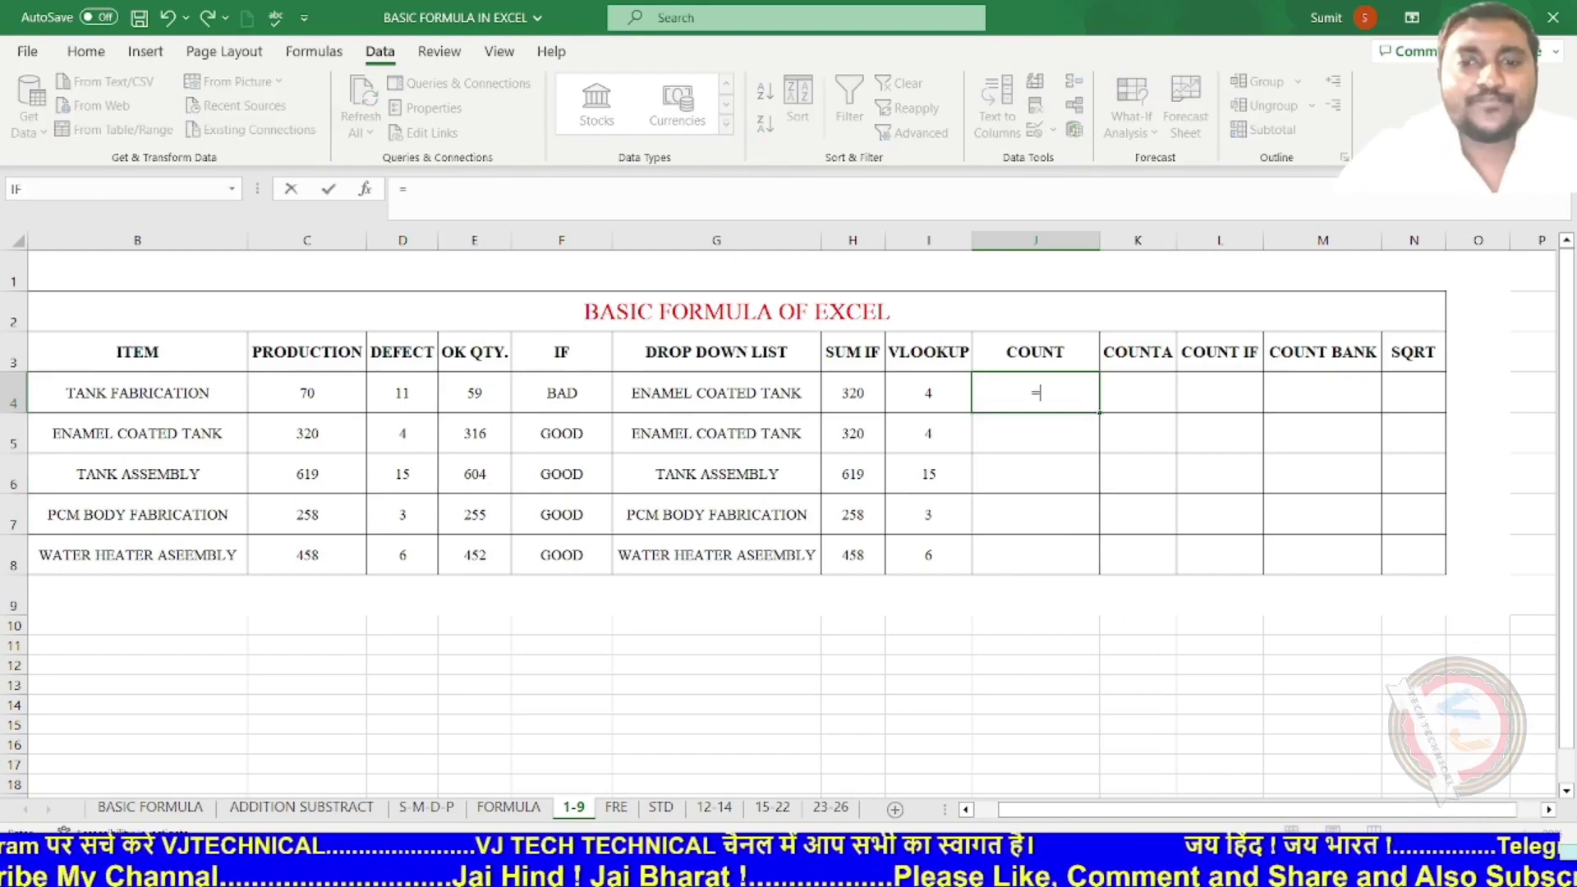
type("count")
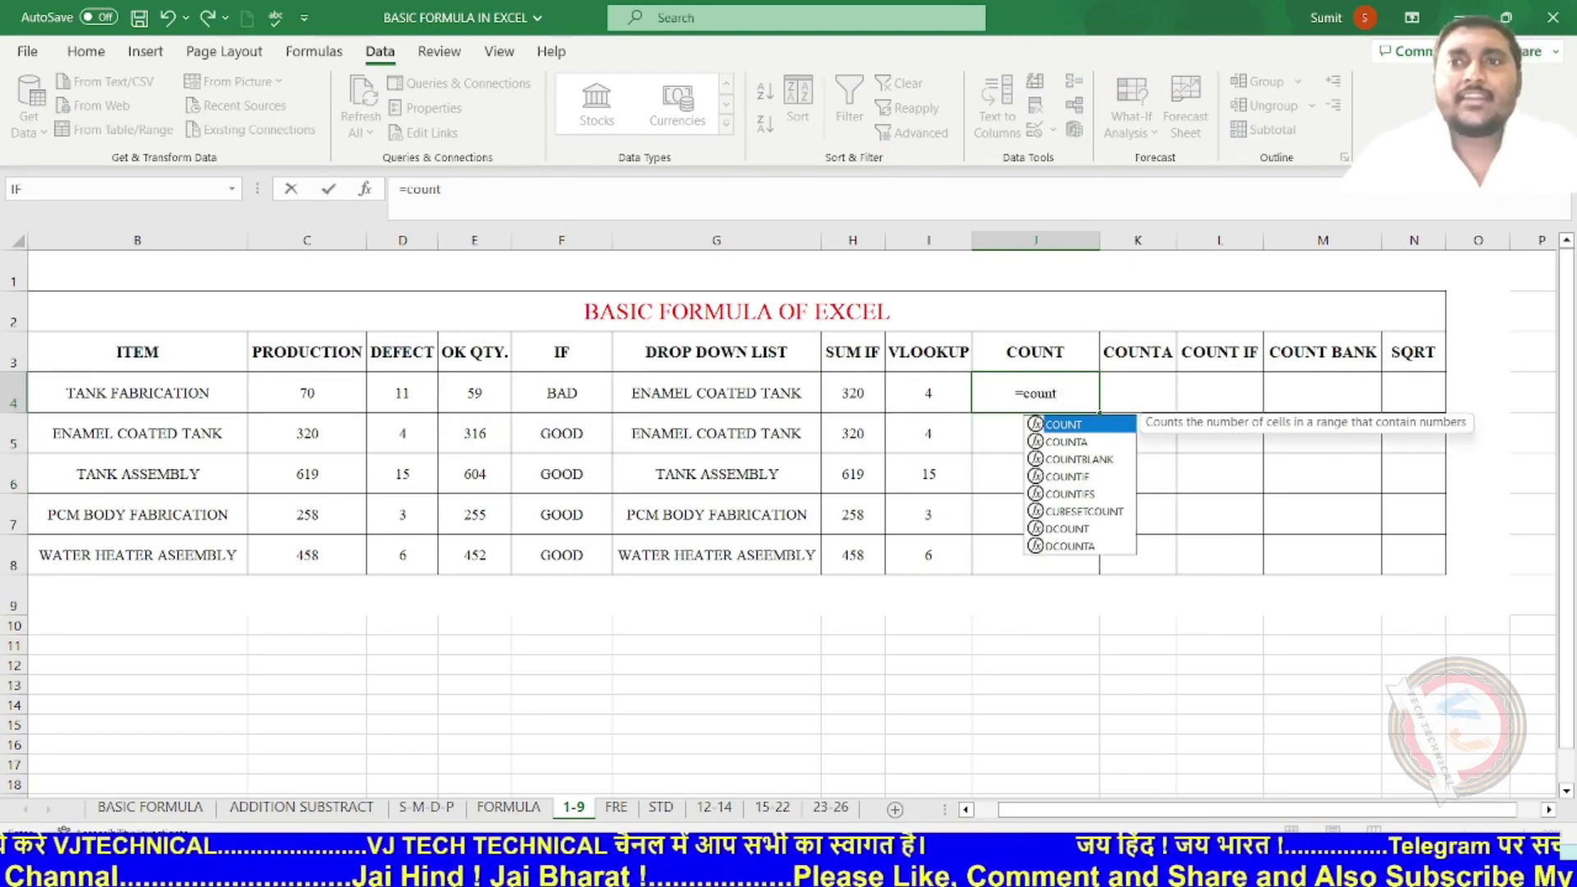
key("Tab")
left_click_drag(131, 393, 612, 411)
left_click_drag(137, 394, 477, 396)
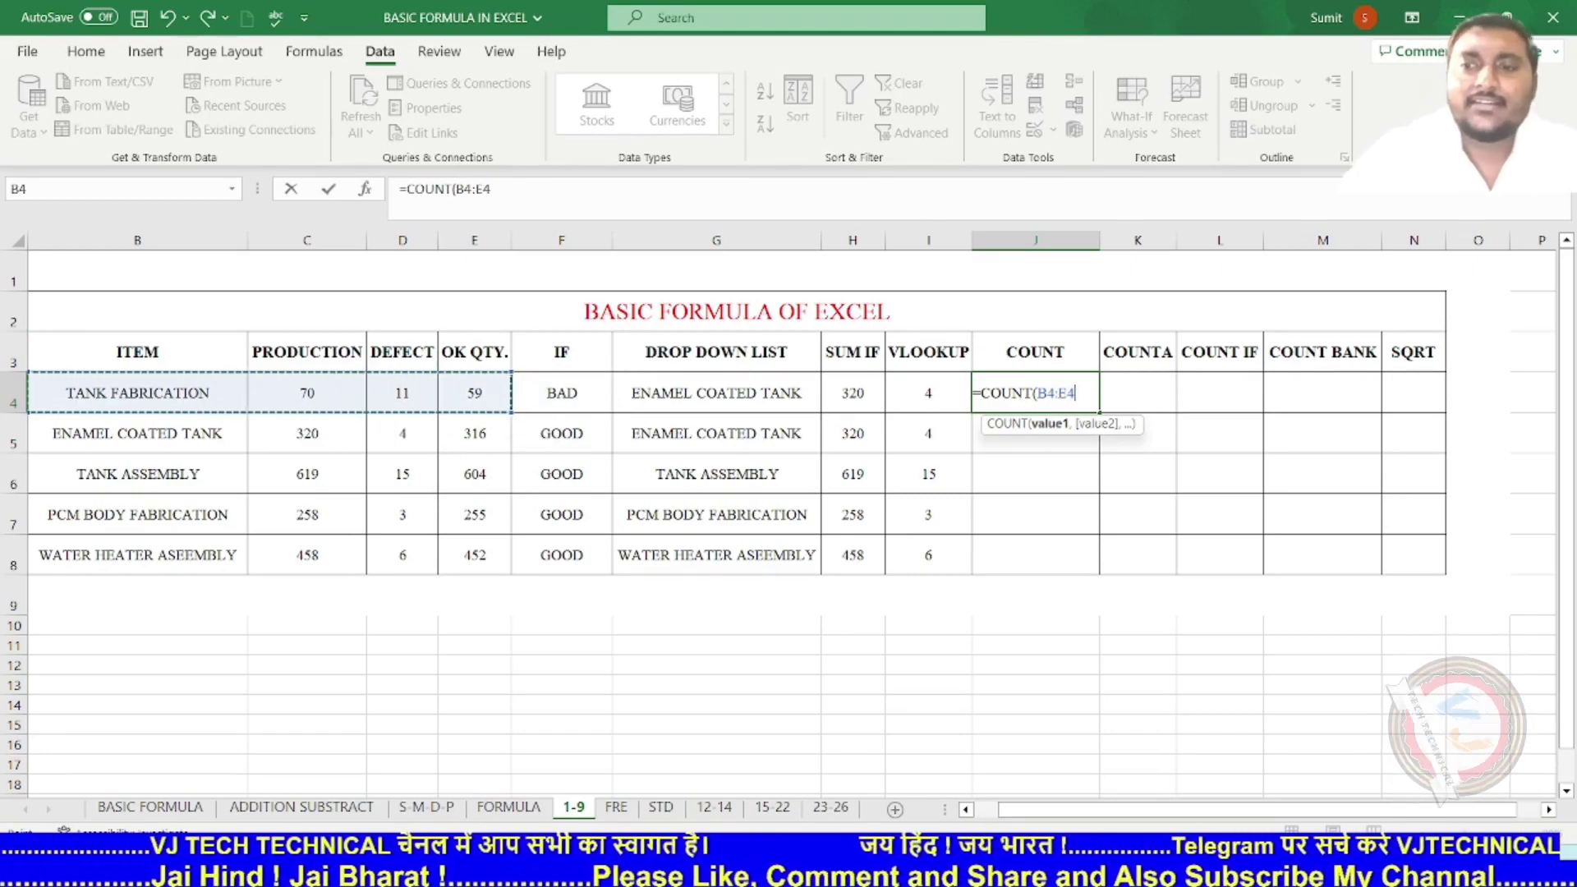
key("Return")
left_click(307, 394)
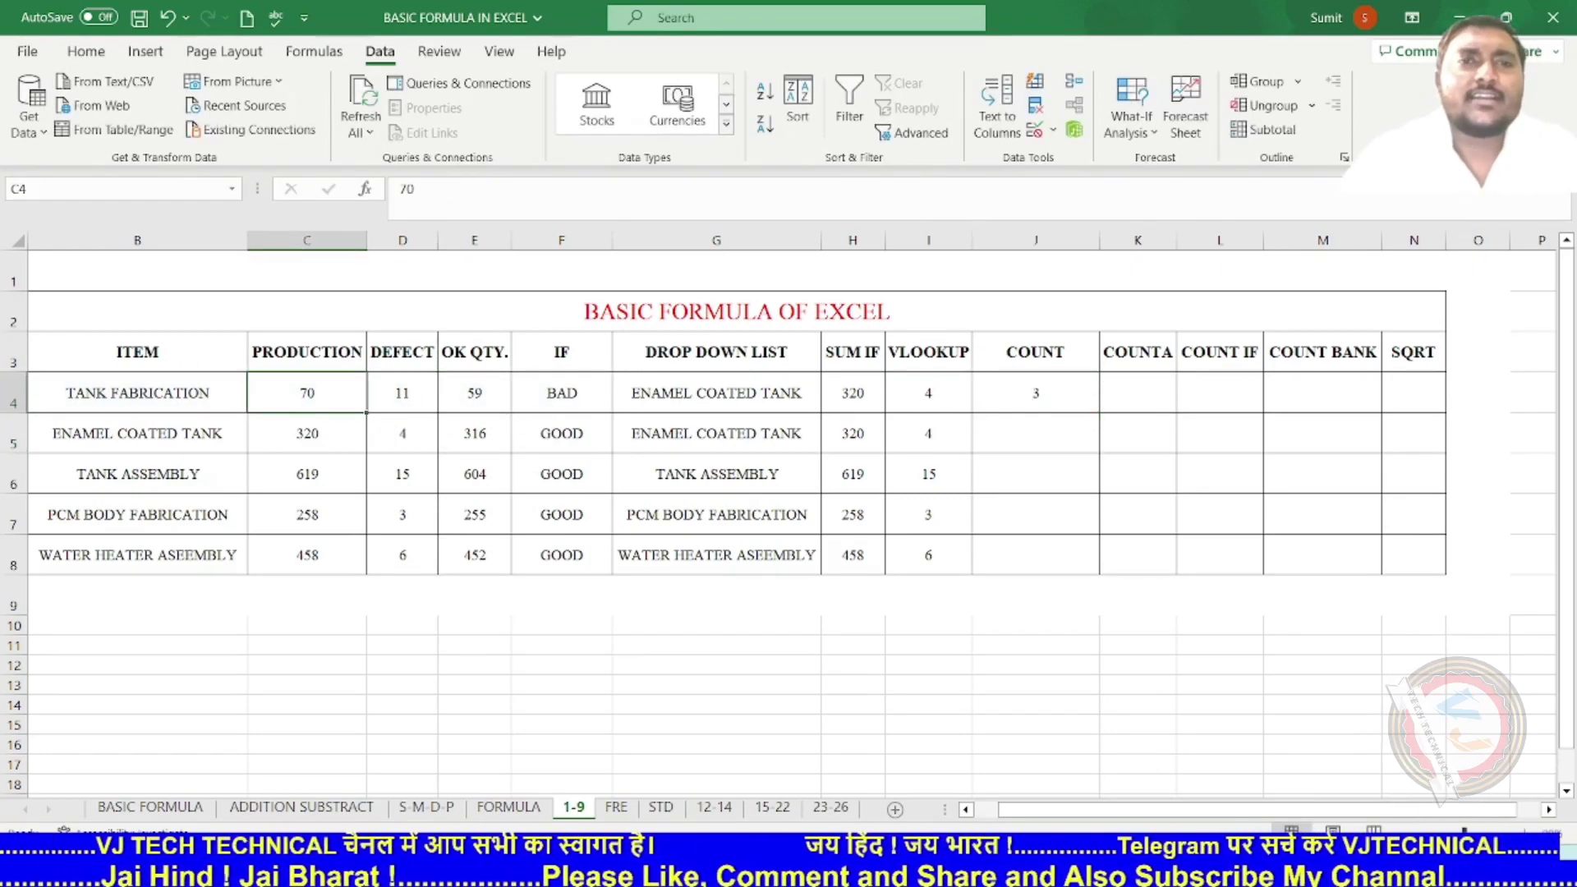
- Review the text cell B4 and the numeric cells C4:E4, and fill the COUNT formula from J4 down through J8
left_click(137, 434)
left_click(137, 394)
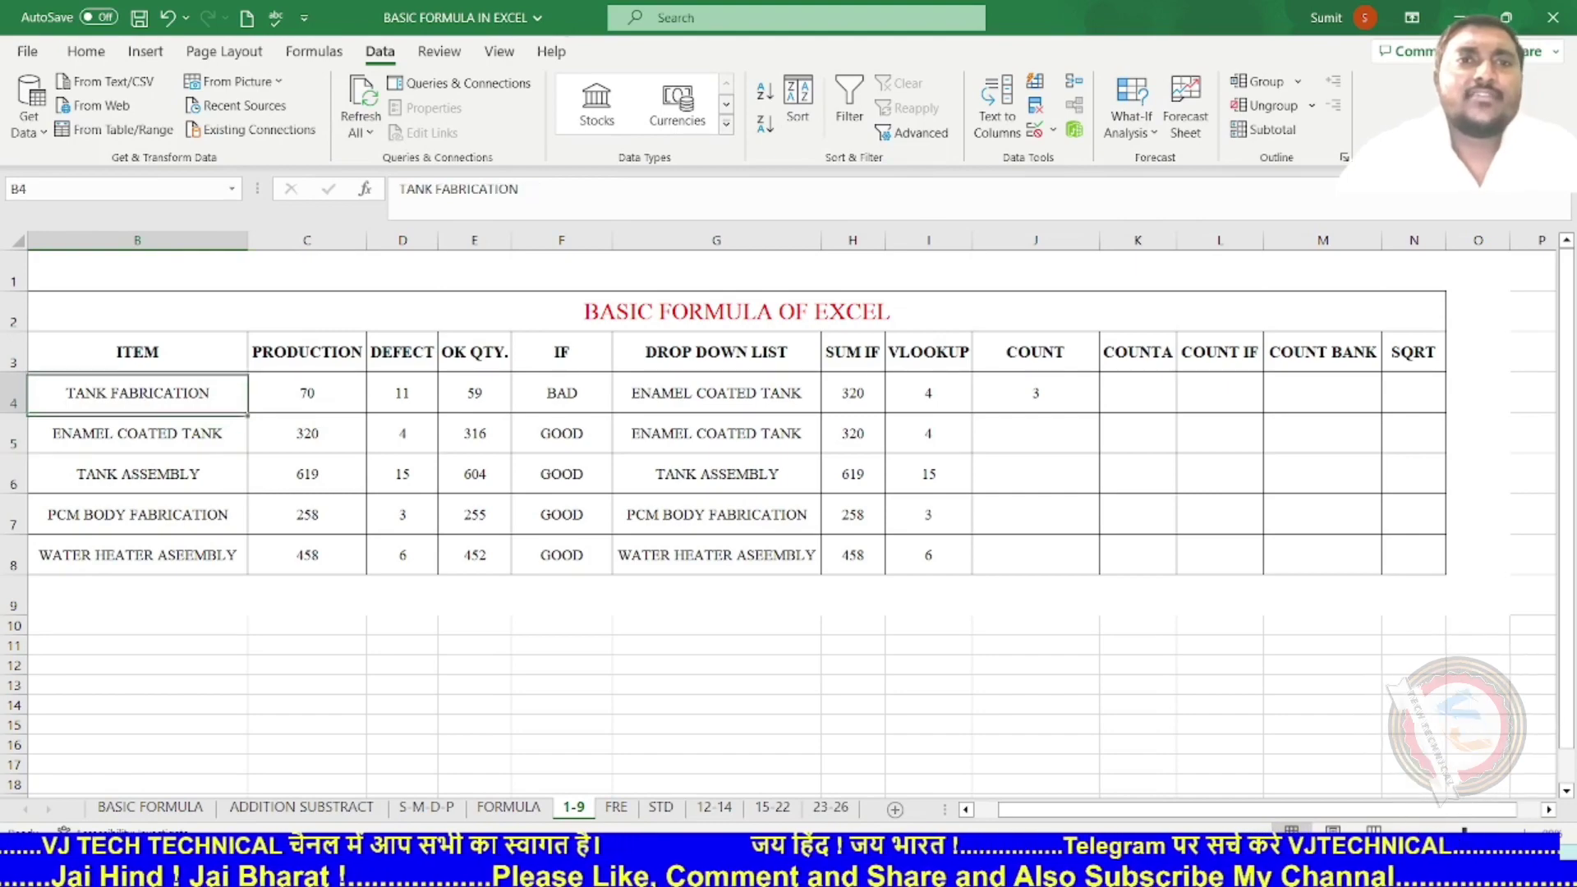
left_click_drag(308, 394, 478, 394)
left_click(1036, 394)
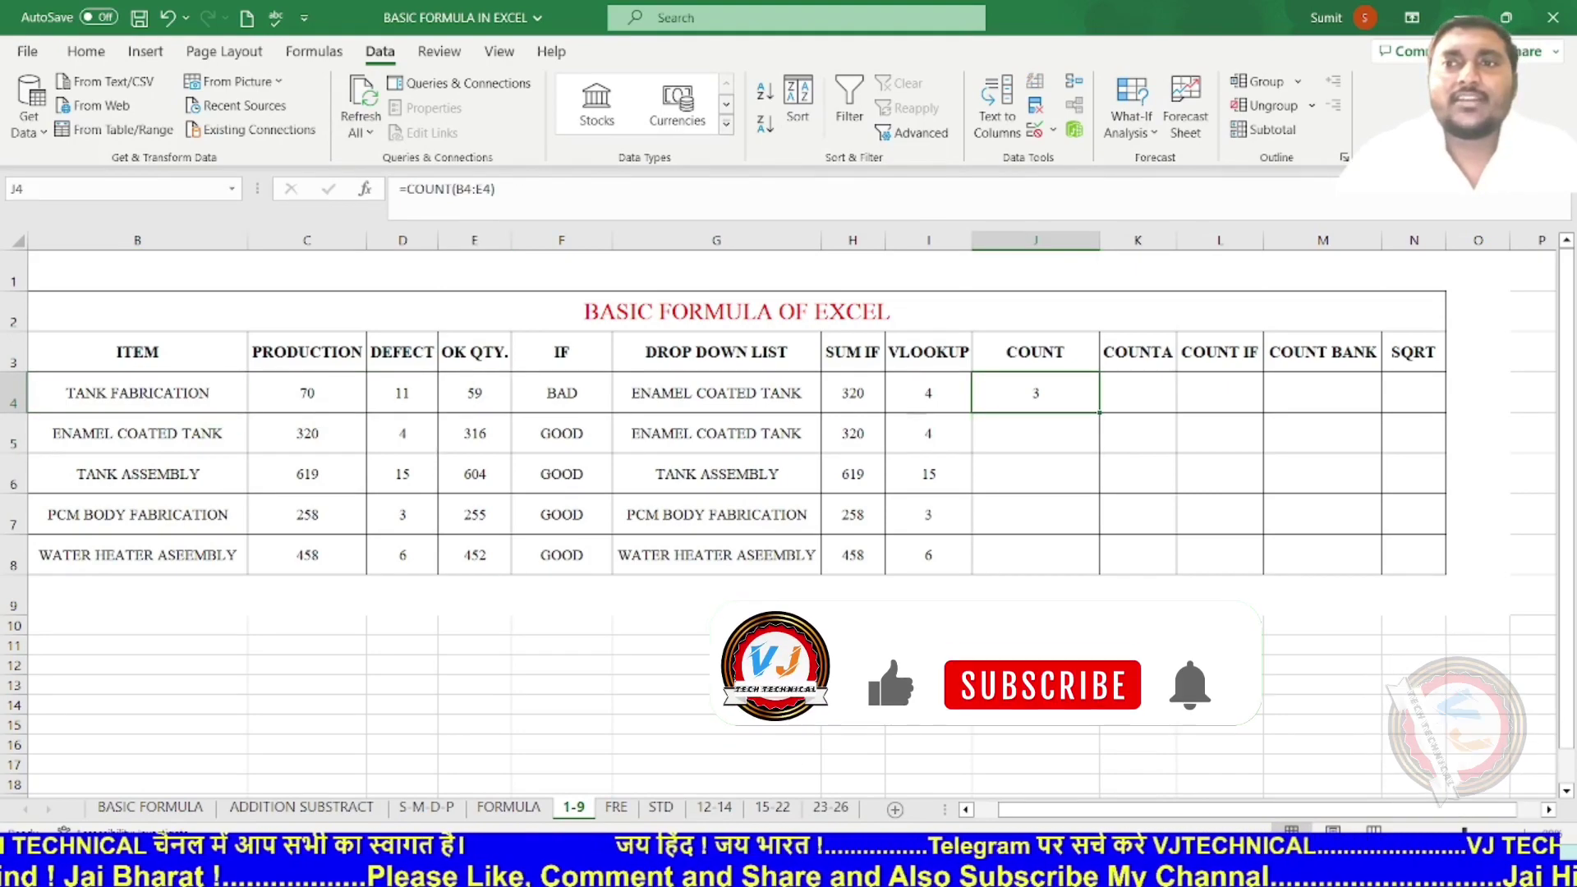
left_click_drag(1099, 412, 1099, 573)
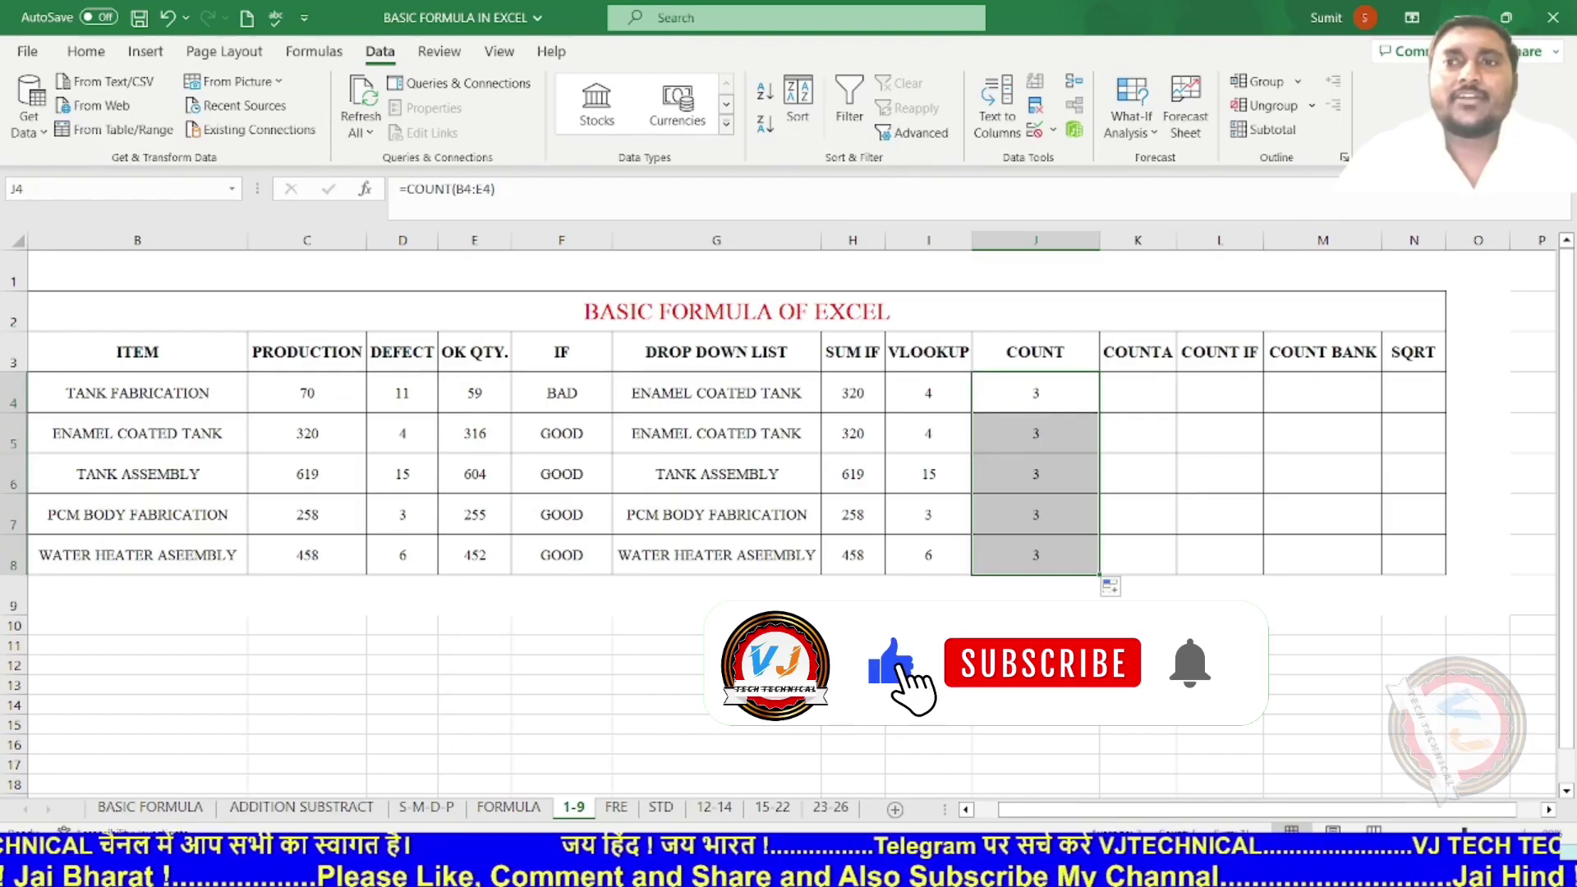
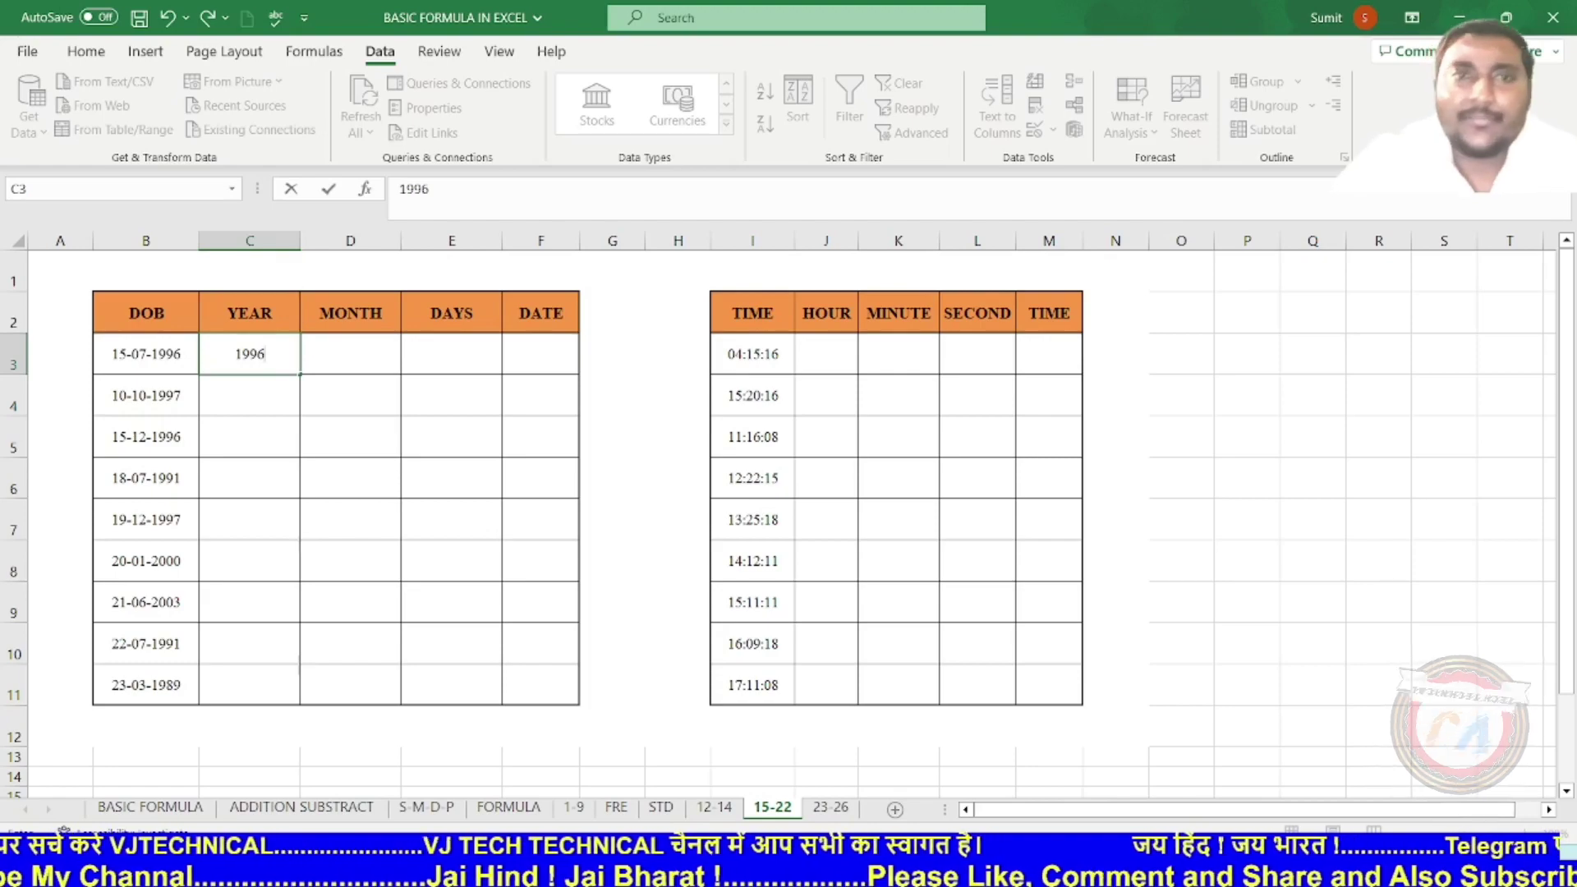
- Try to Flash Fill the YEAR column on sheet 15-22 from the years entered in C3 and C4, and undo it
key("Return")
type("1997")
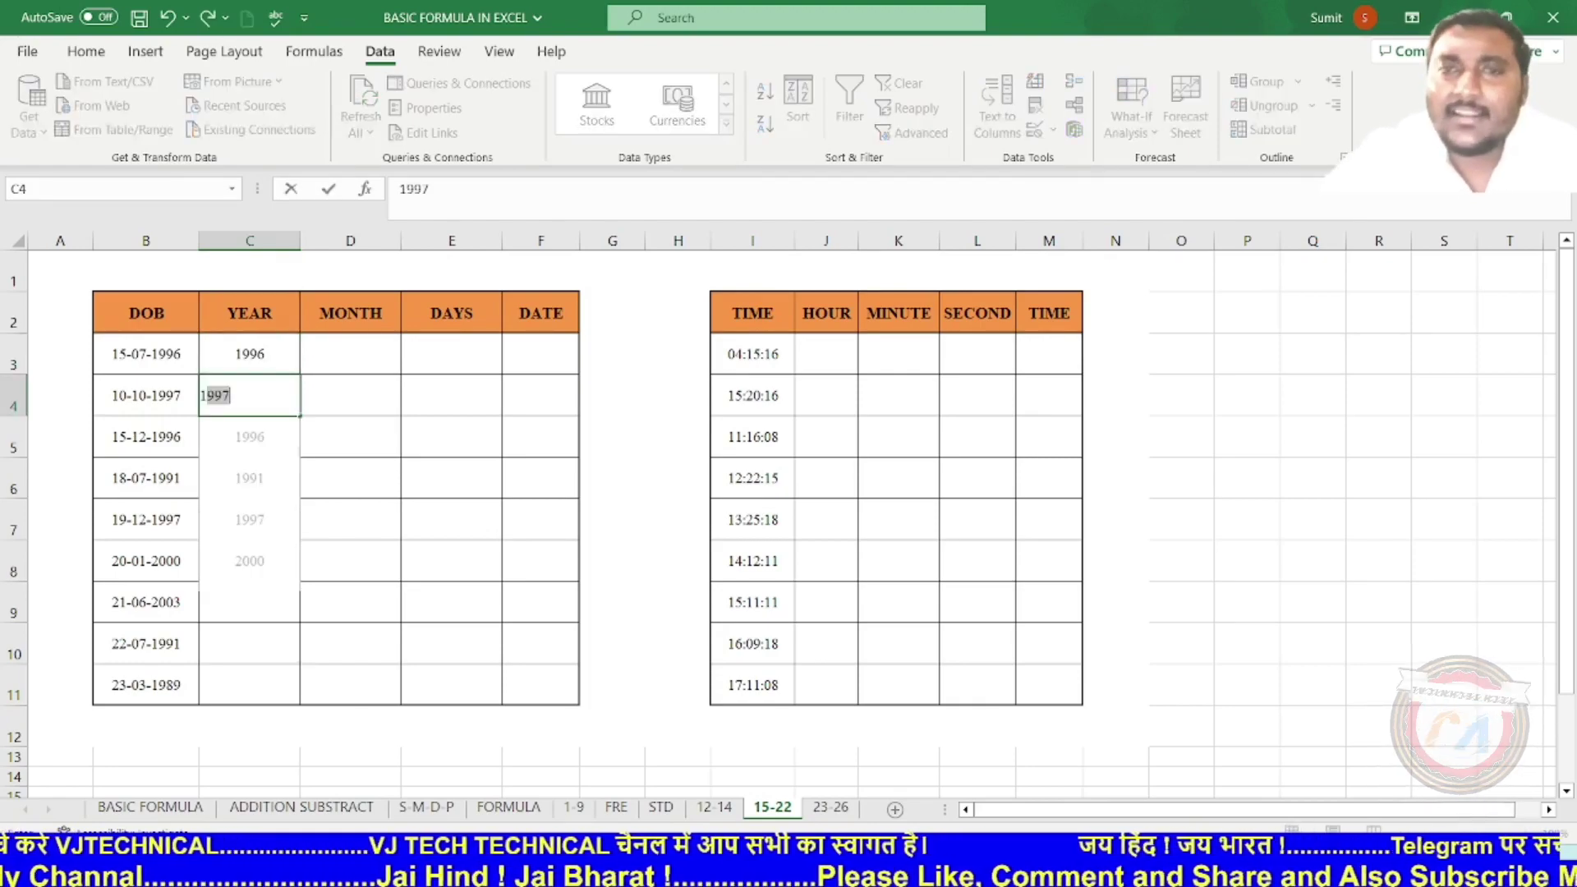
key("Return")
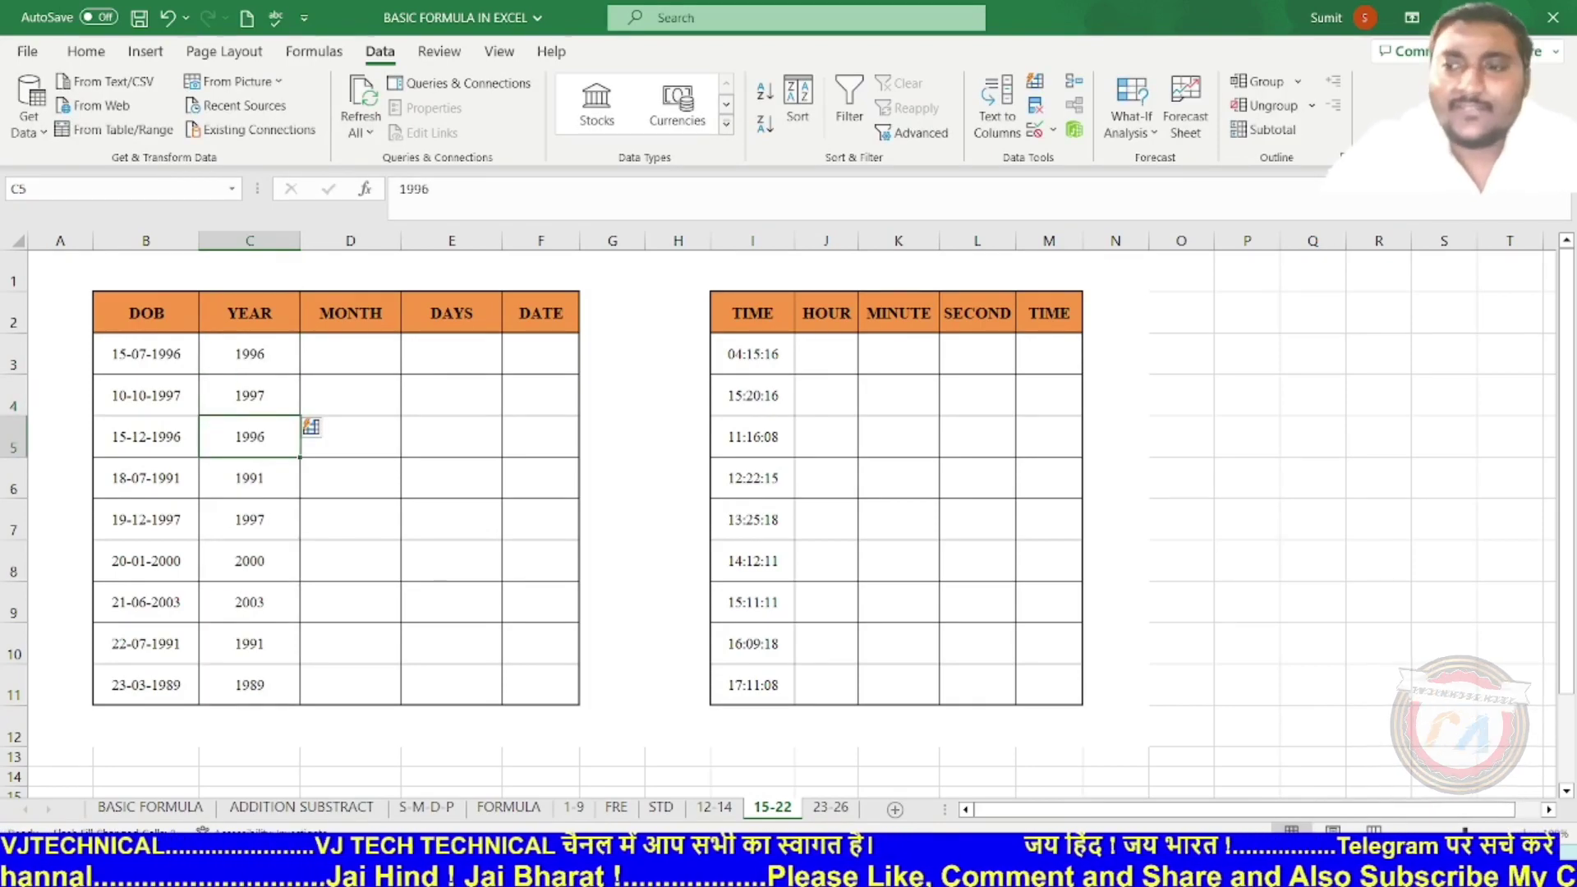
left_click(350, 519)
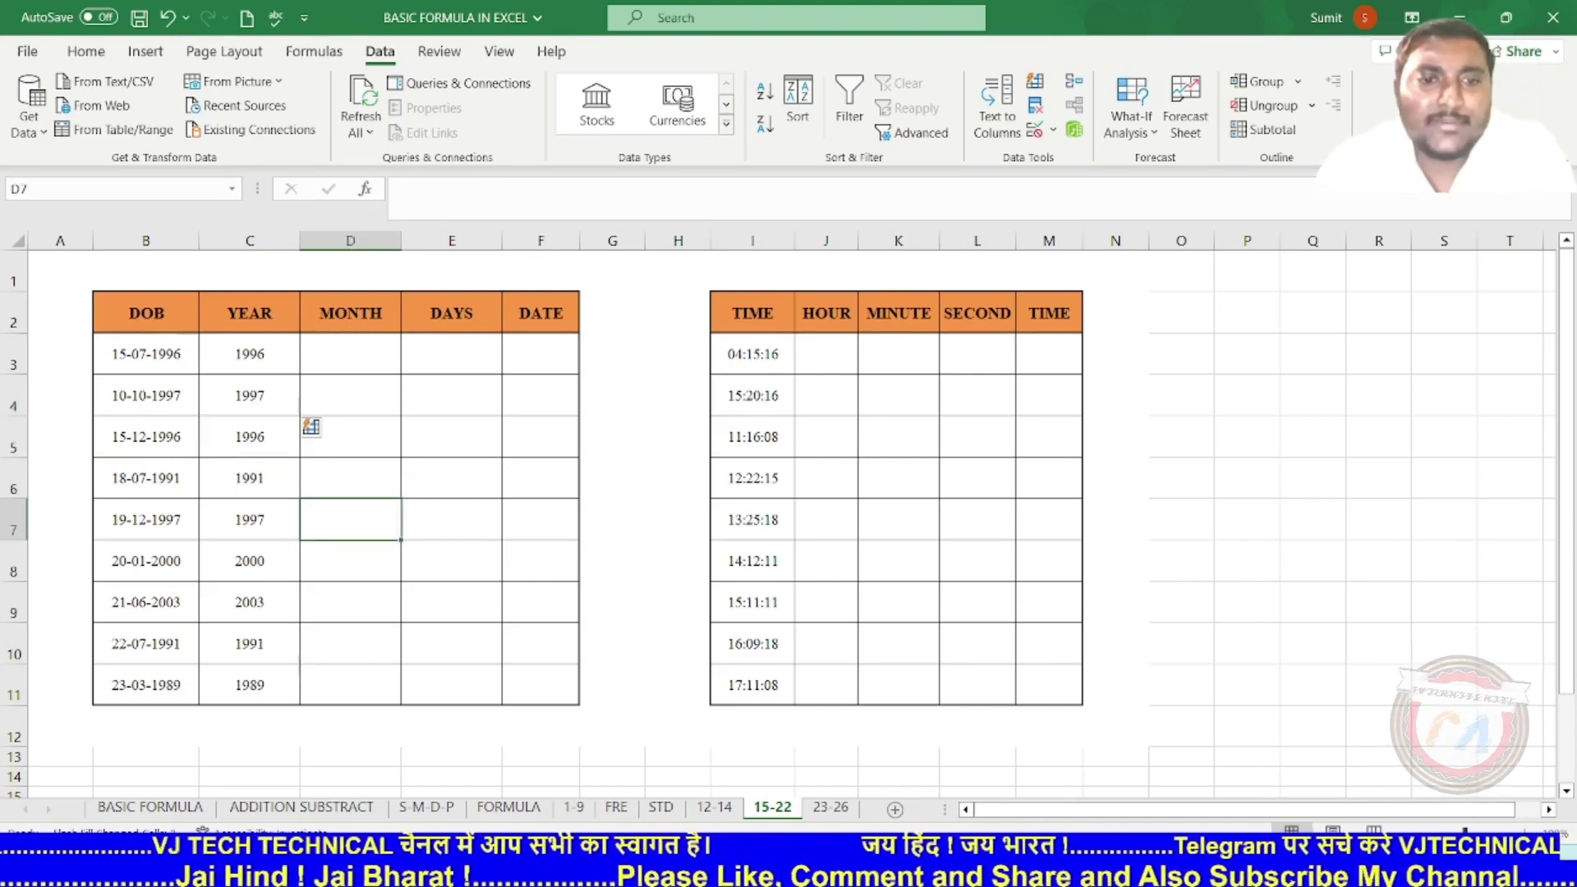
key("ctrl+z")
key("ctrl+z")
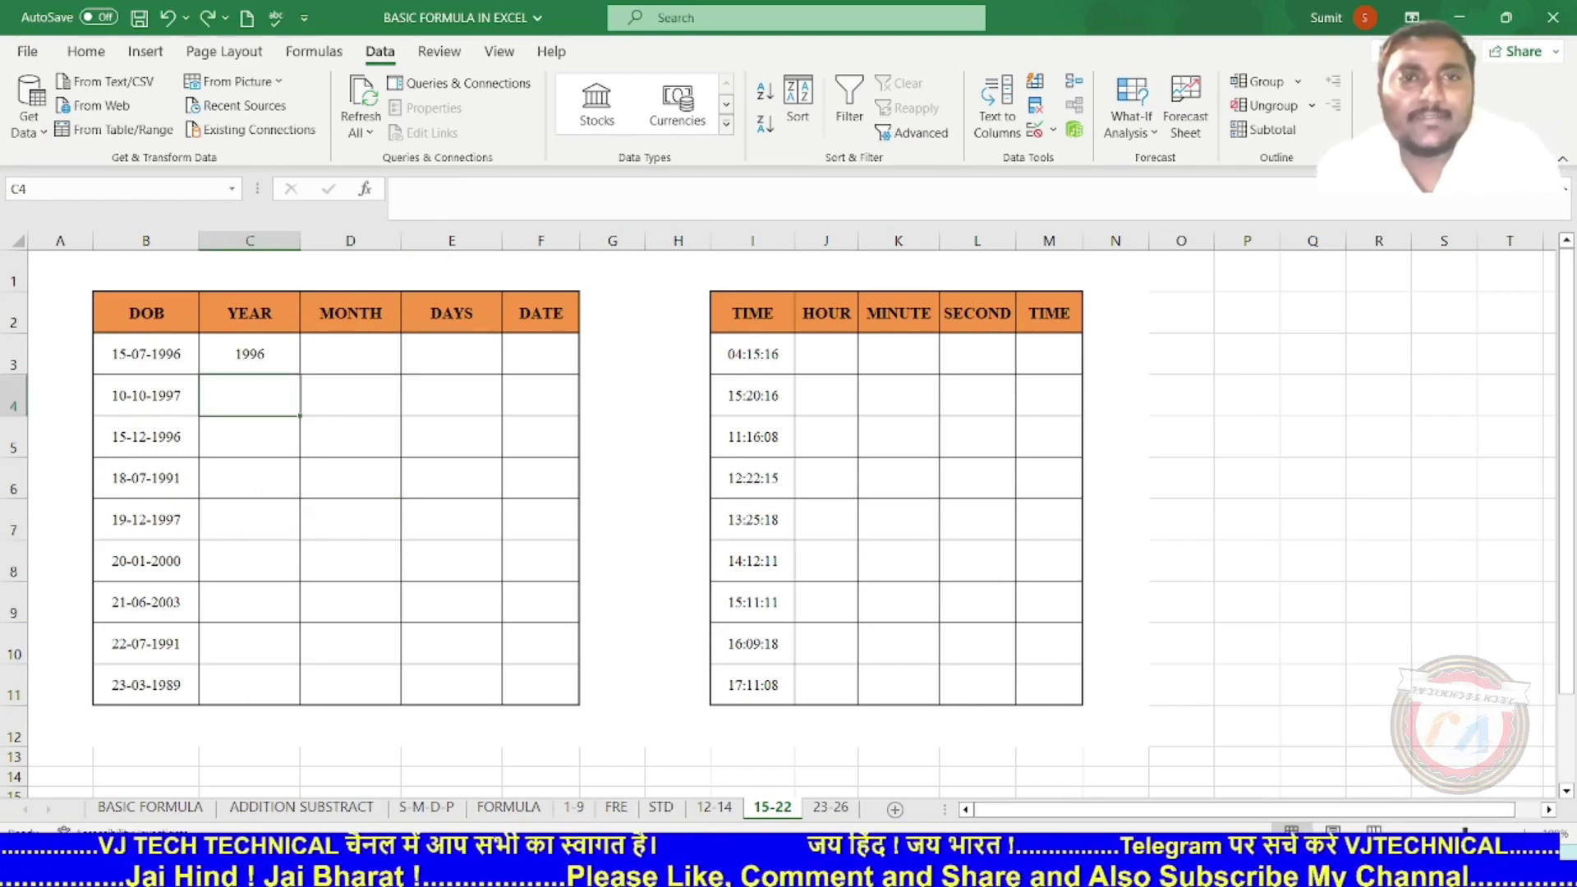
left_click(350, 561)
- Enter =YEAR(B3) in C3 to extract the year from the first DOB
left_click(250, 354)
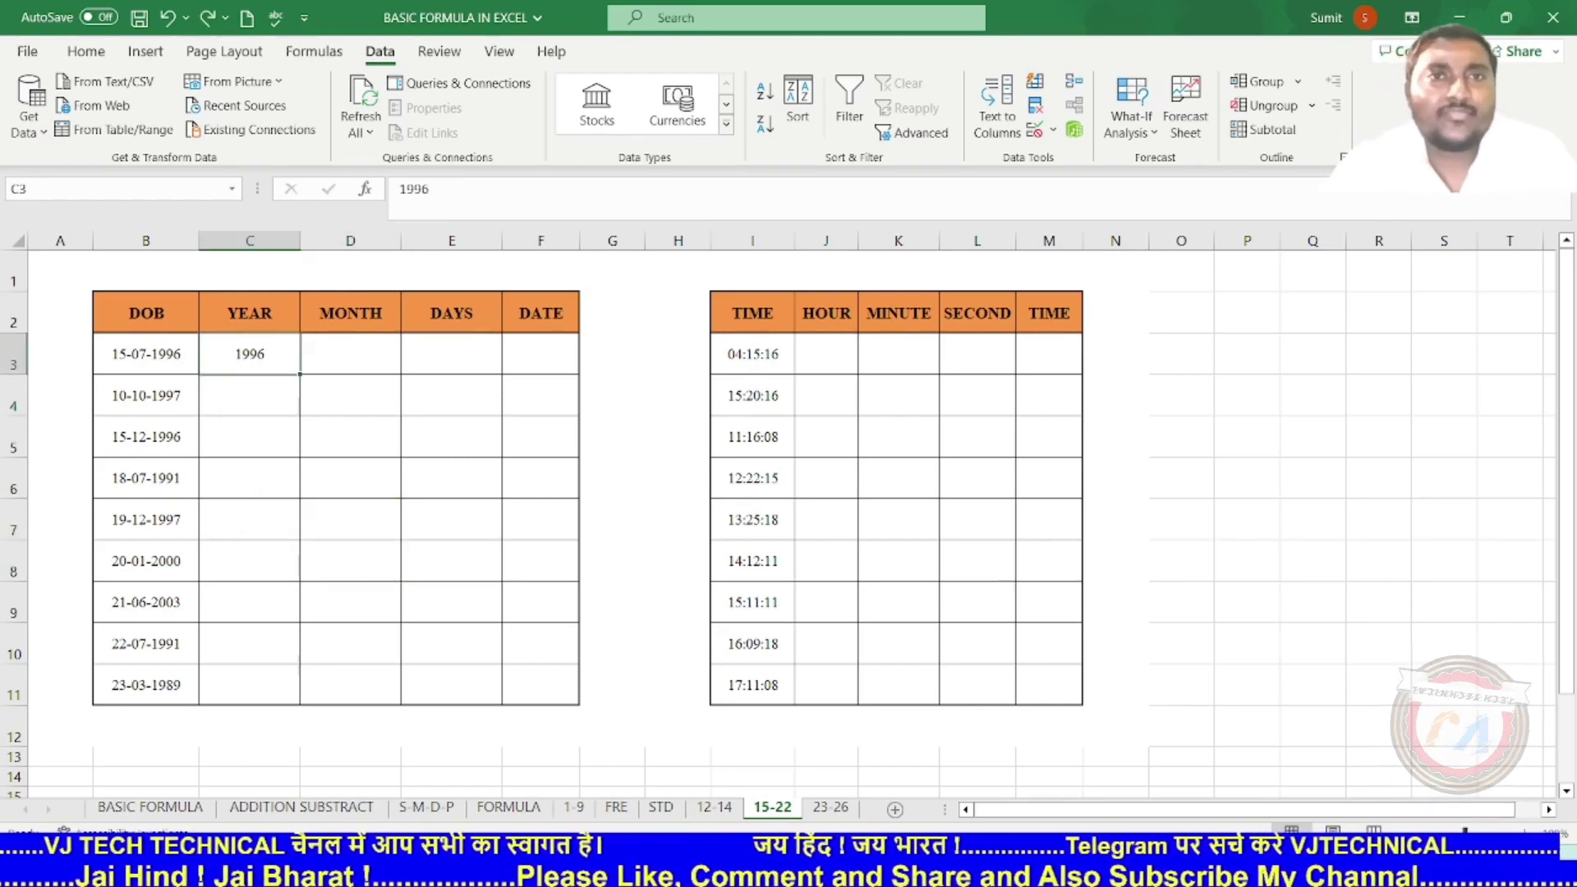
type("=")
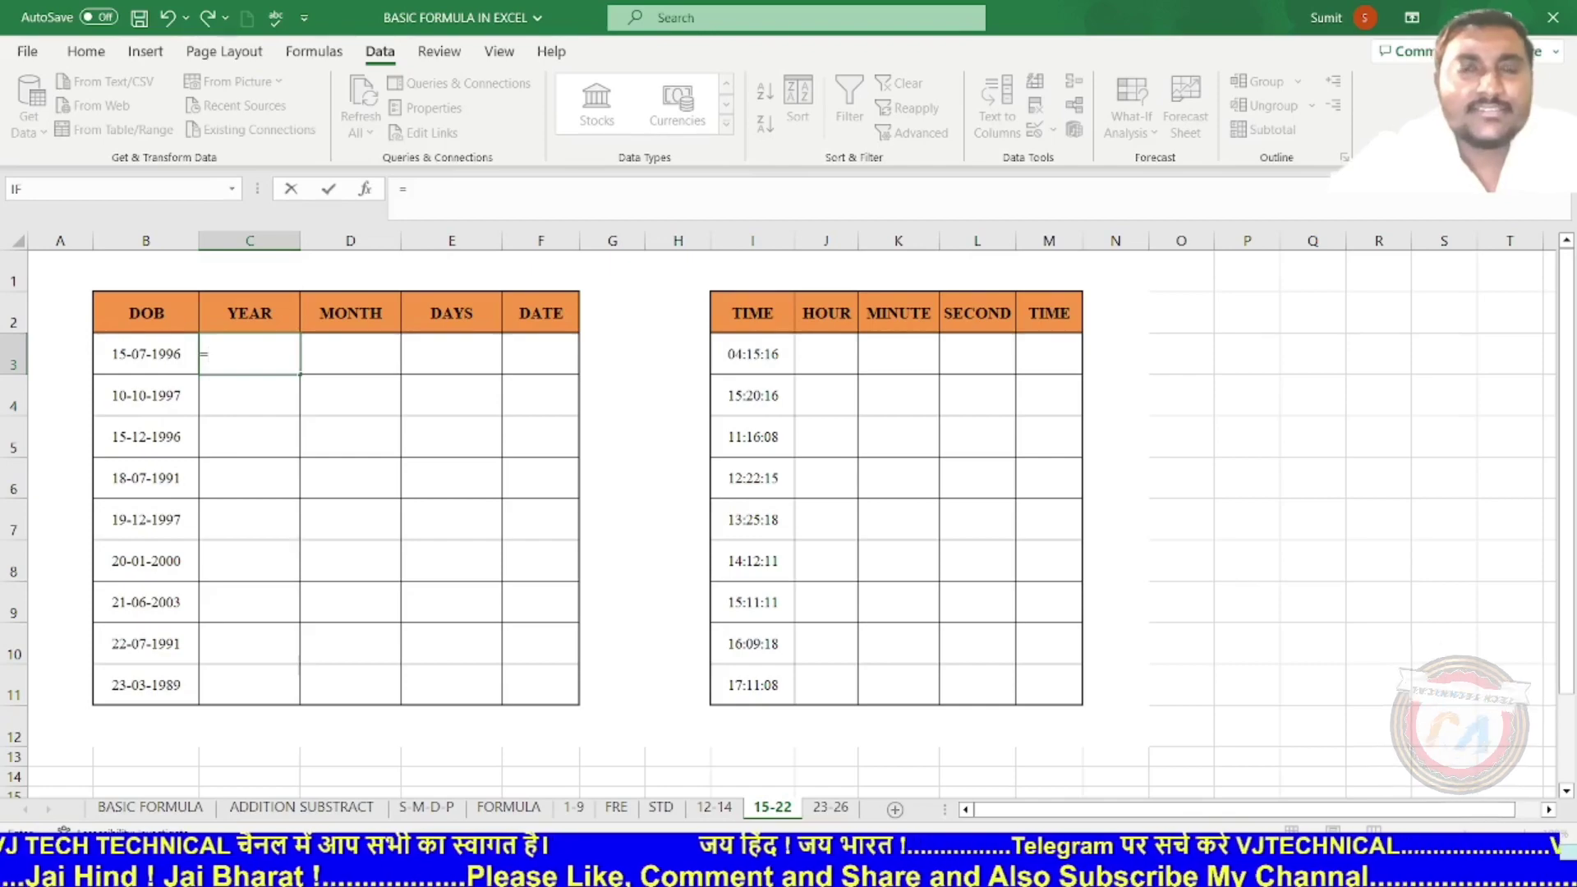
type("yer")
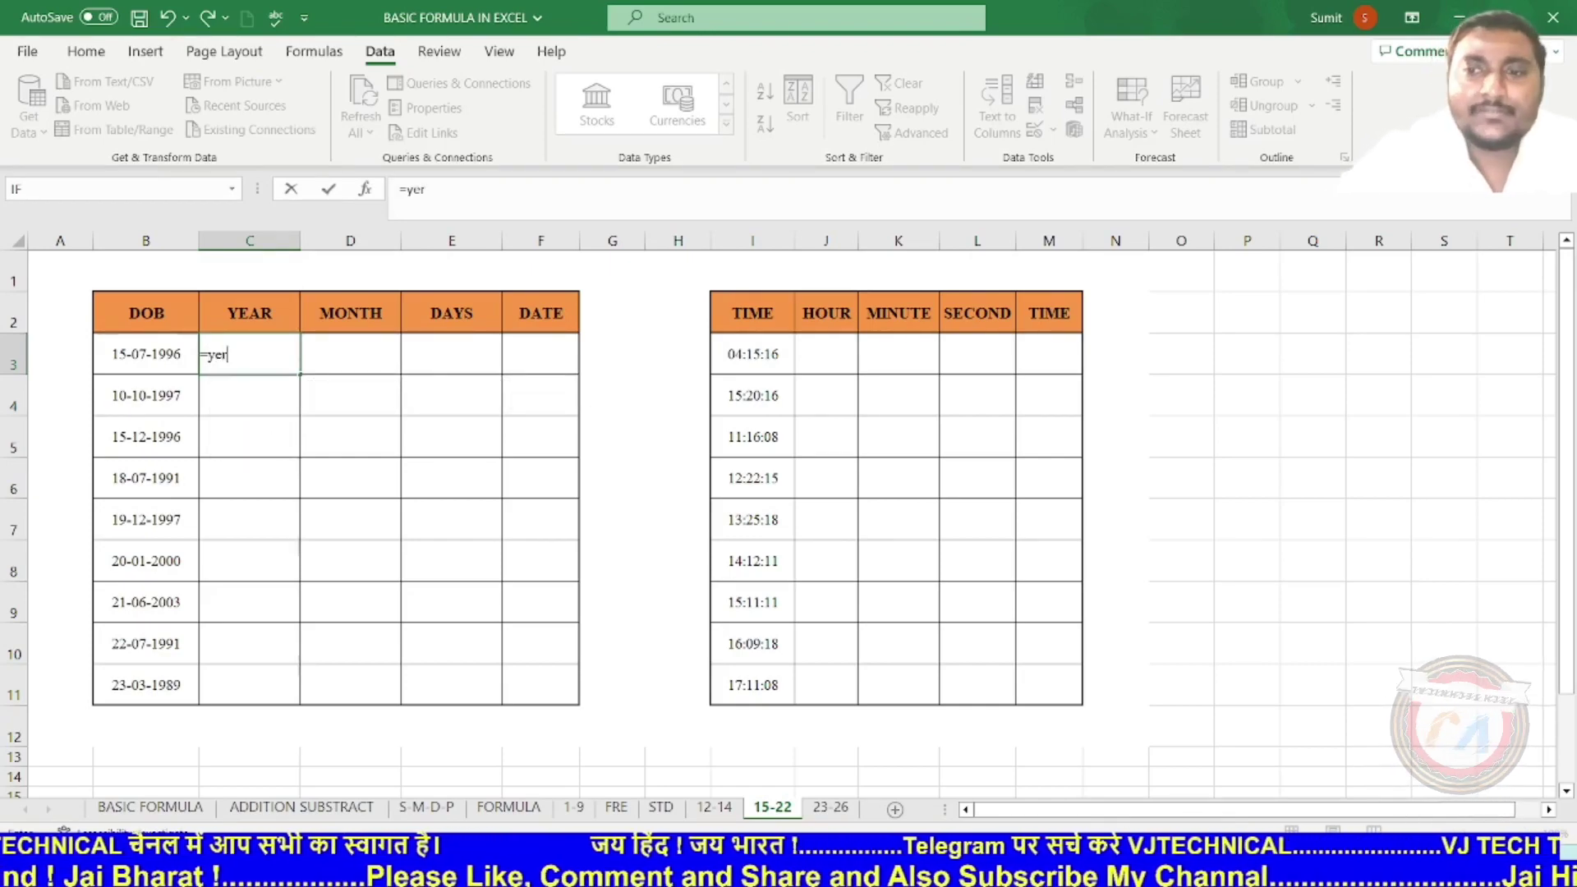
key("BackSpace")
key("BackSpace")
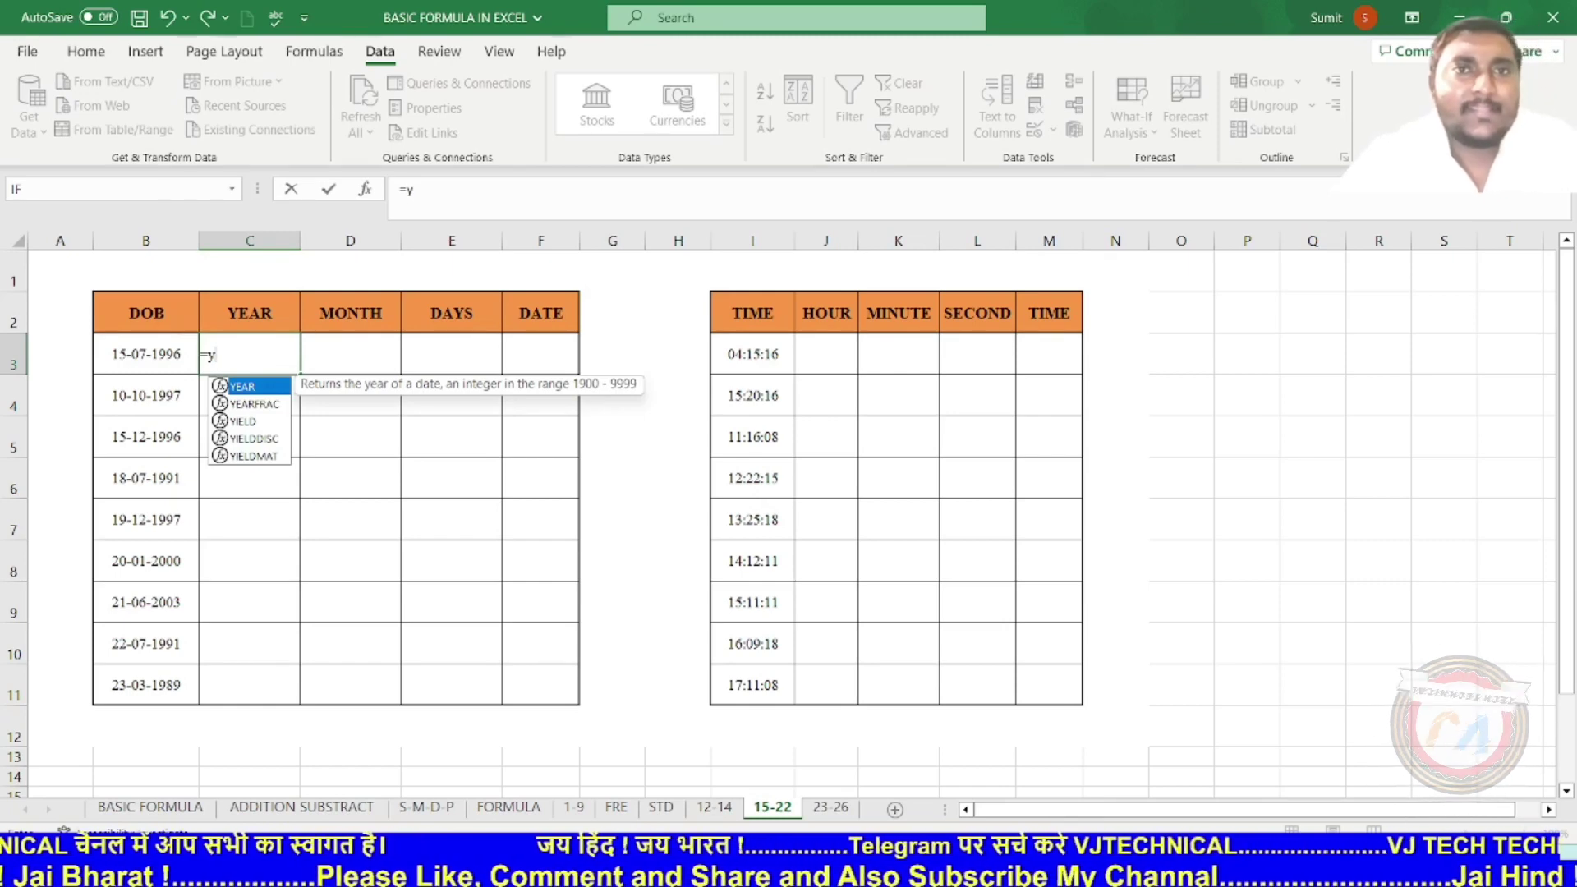
key("Tab")
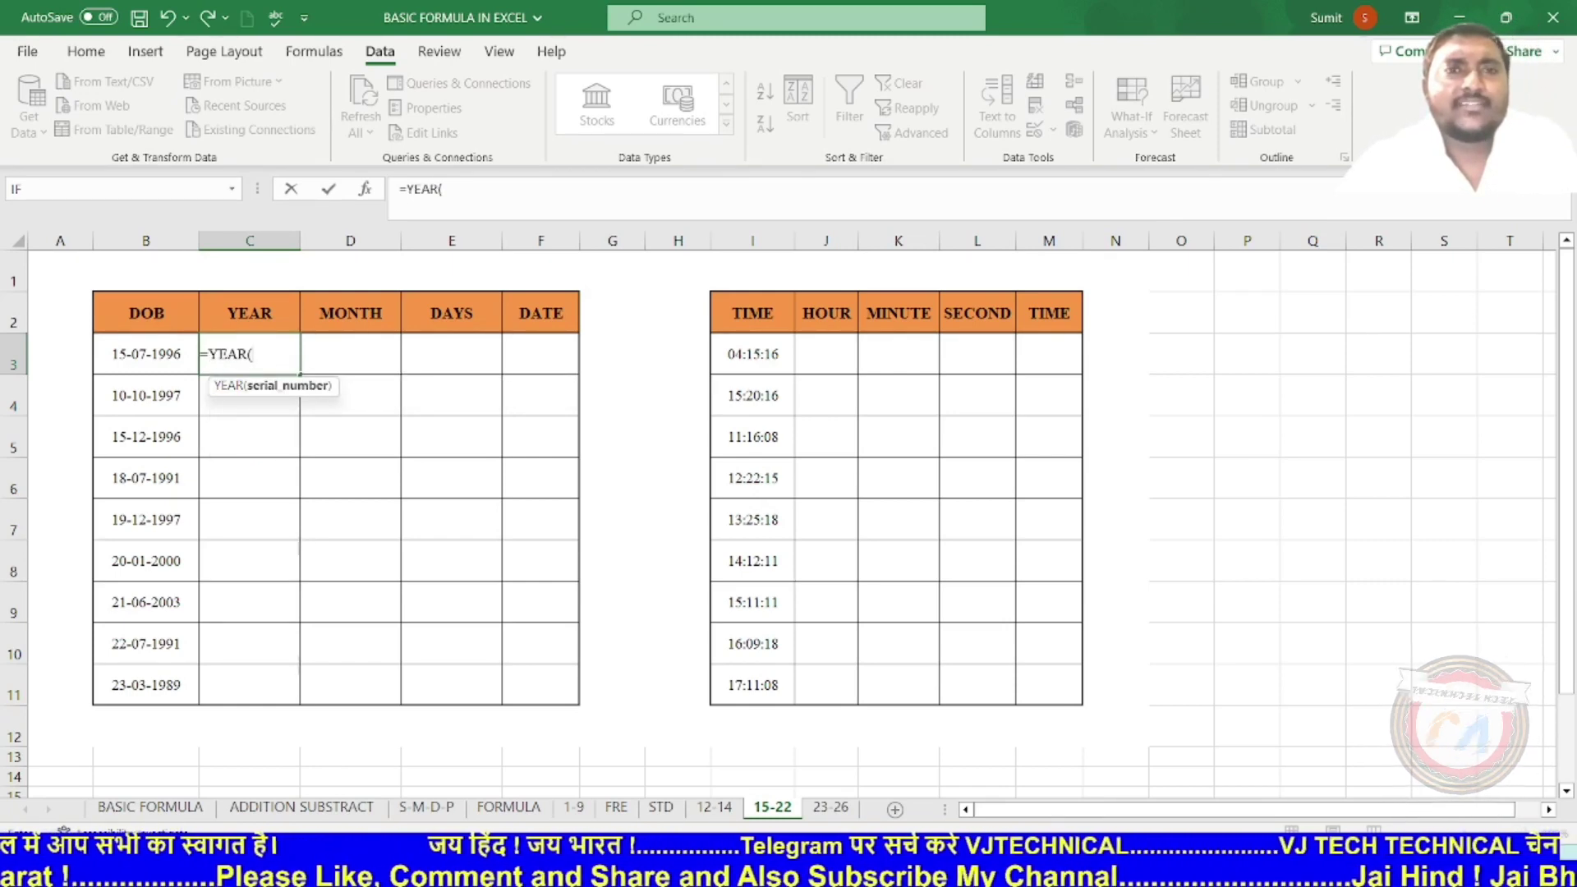
left_click(146, 354)
key("Return")
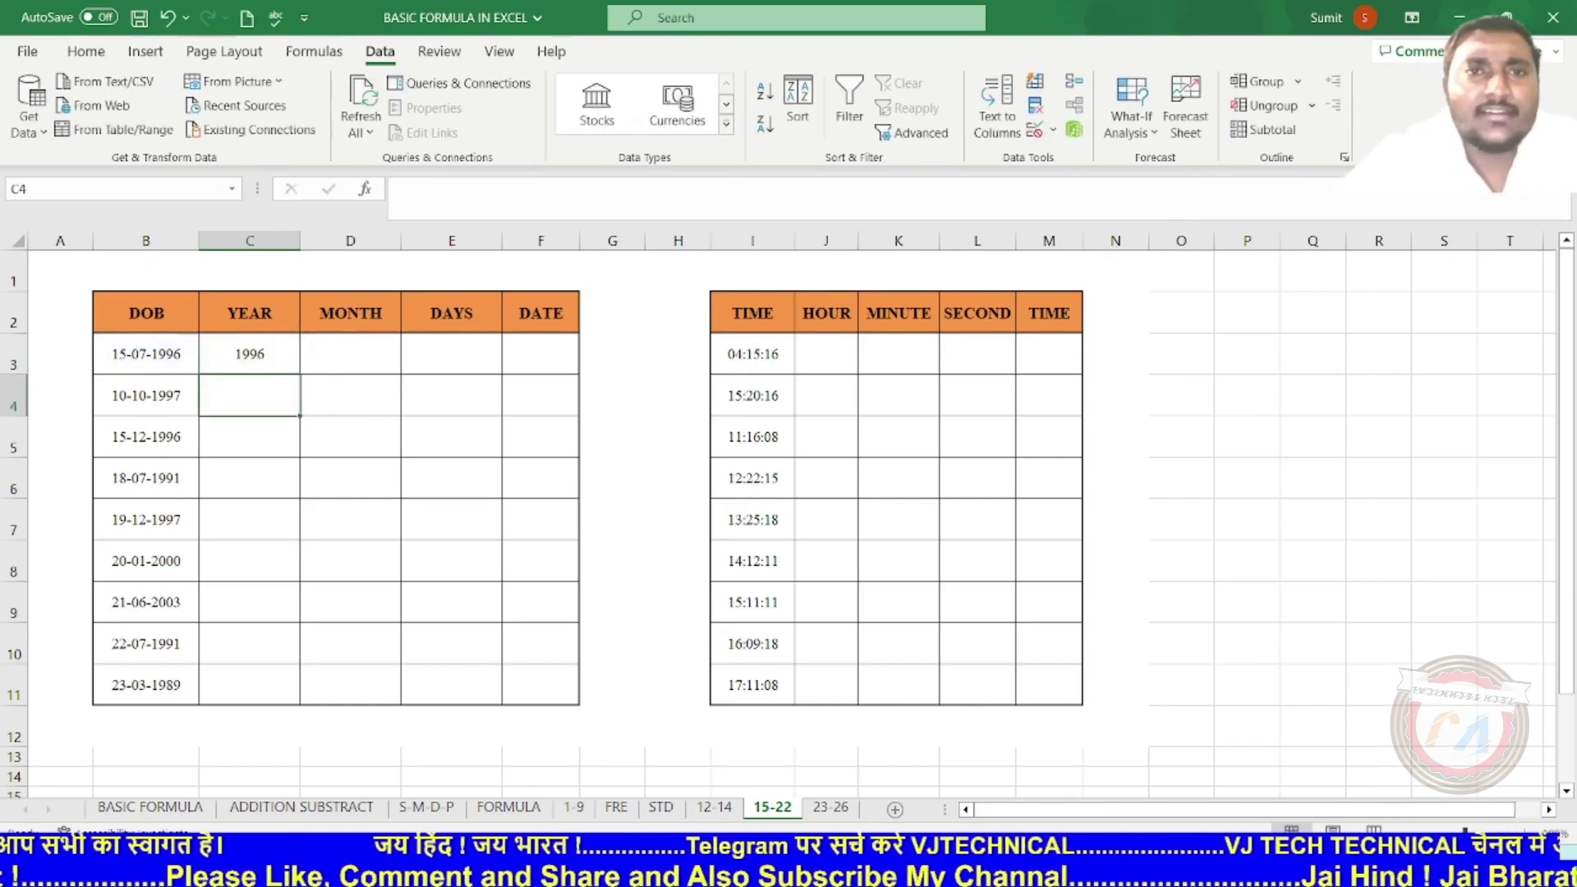
- Fill the YEAR formula from C3 down through C11 and review the filled column
left_click(250, 354)
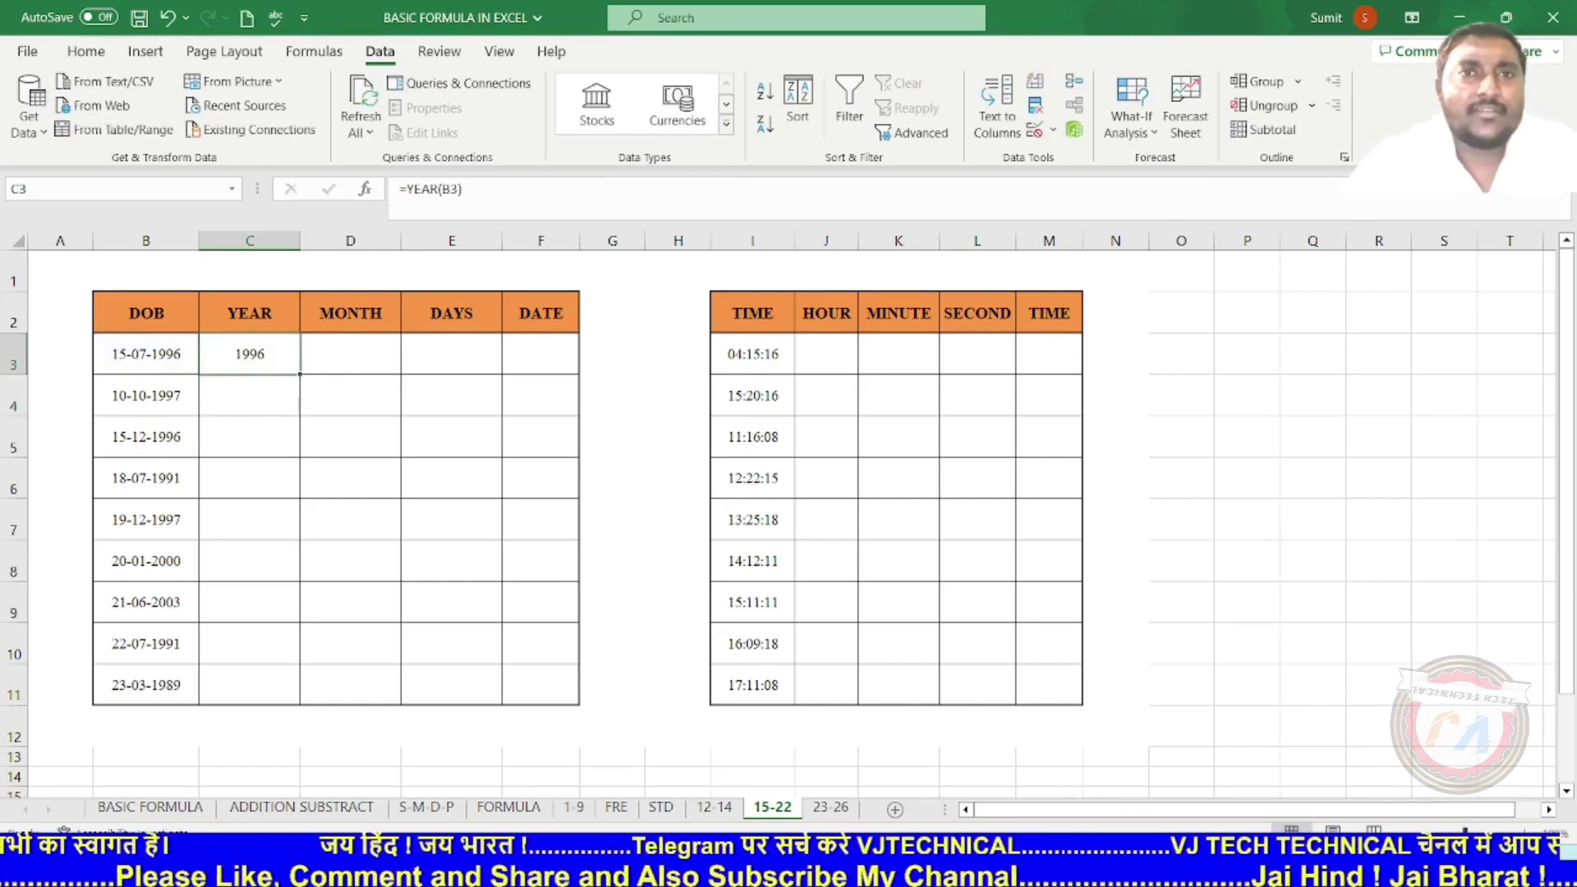
double_click(300, 374)
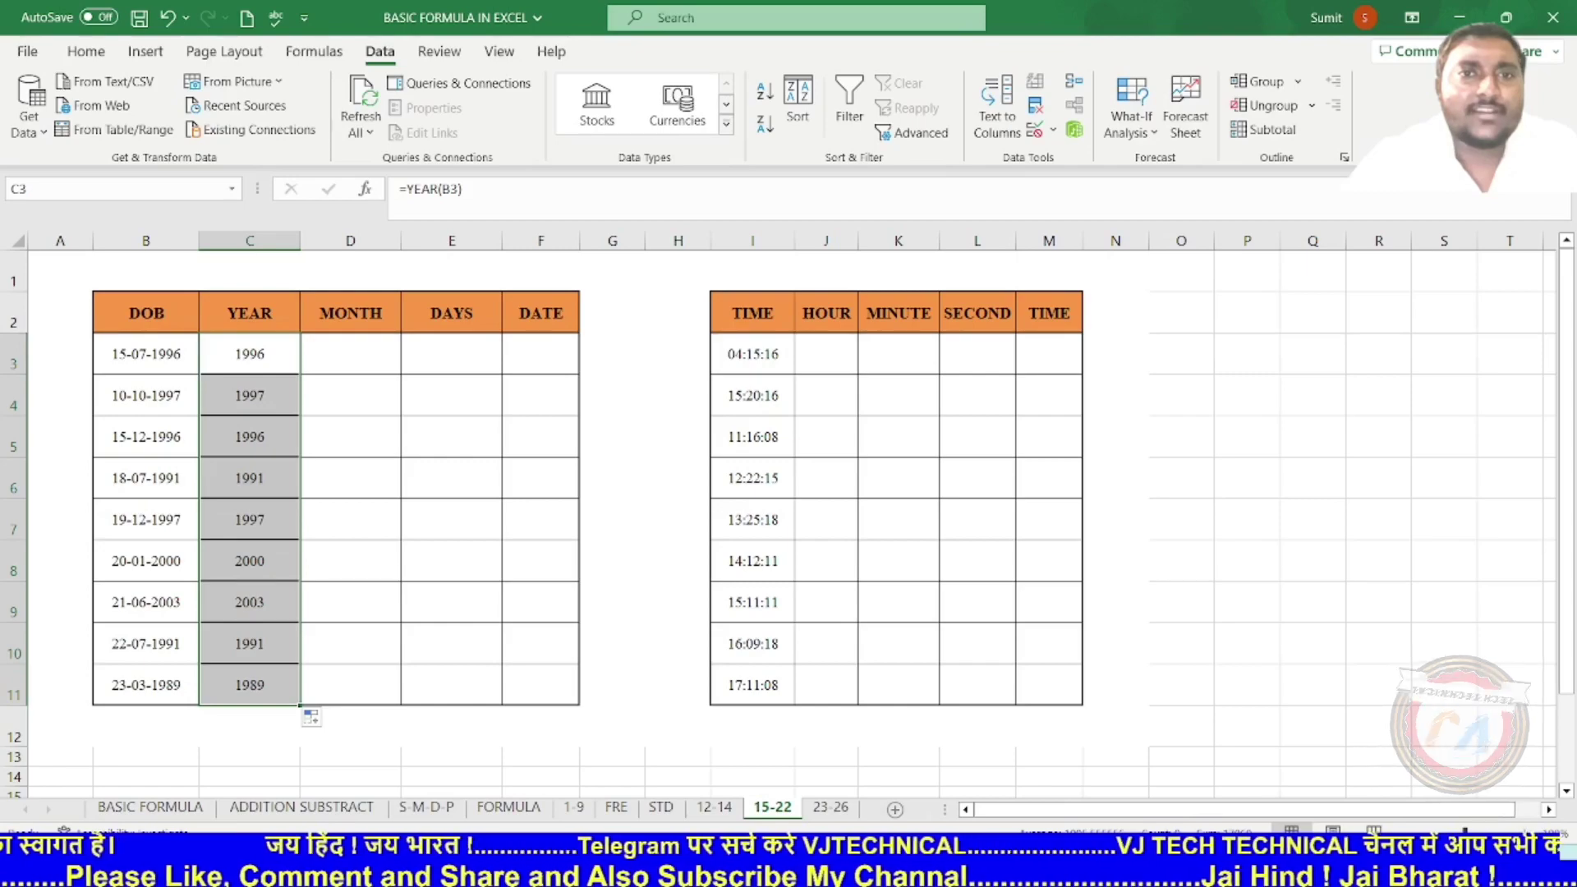
left_click(350, 643)
left_click_drag(250, 354, 250, 685)
- Enter =MONTH(B3) in D3 and fill it down through D11 to extract the month of every DOB
left_click(351, 354)
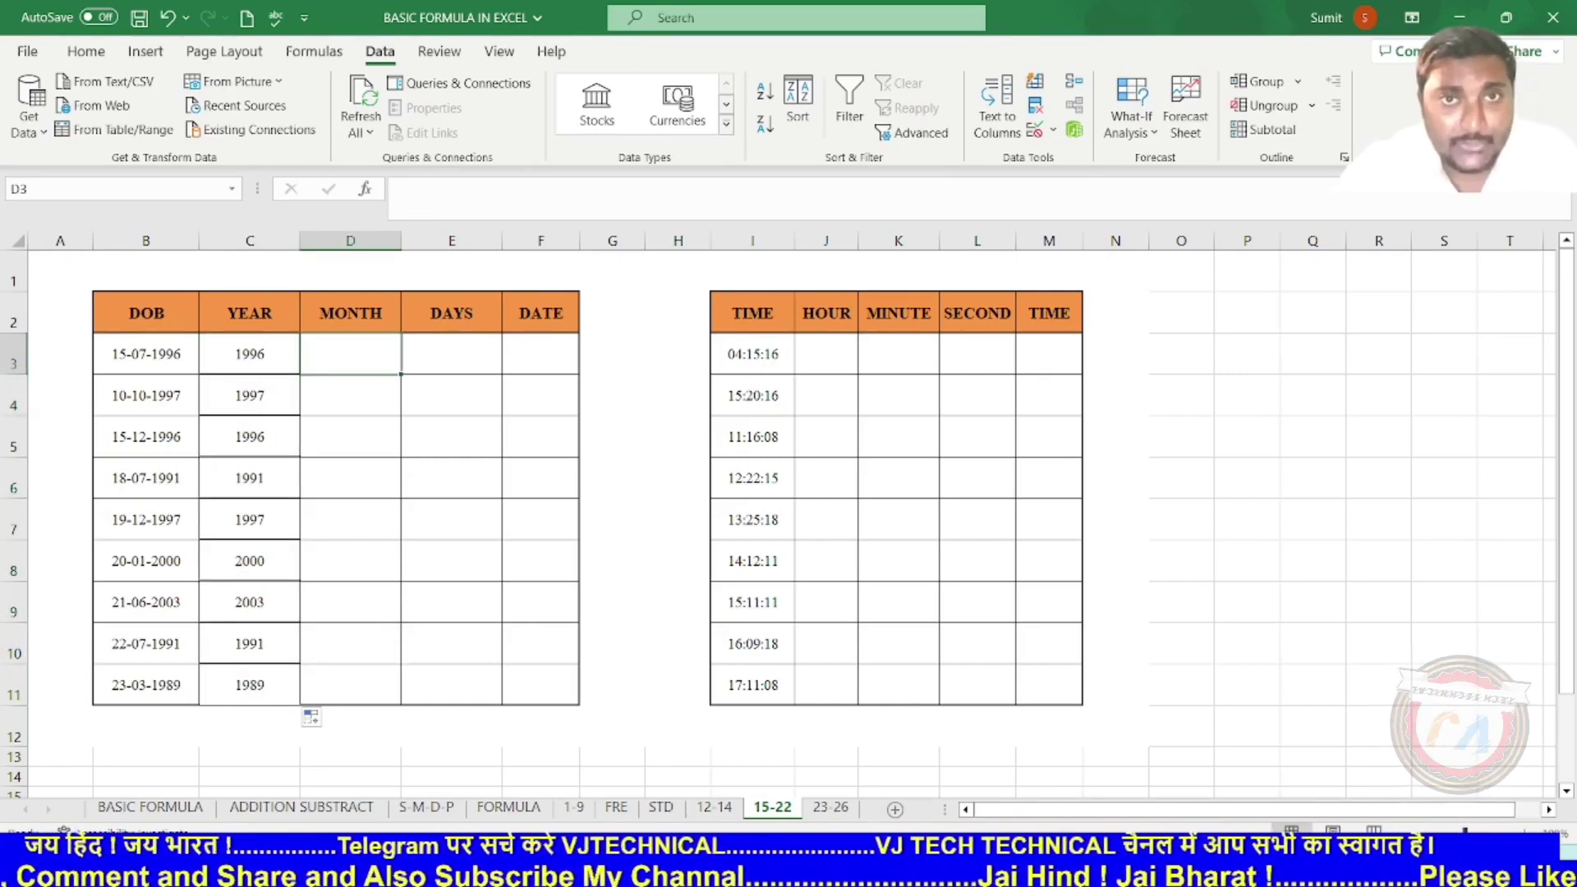
type("=")
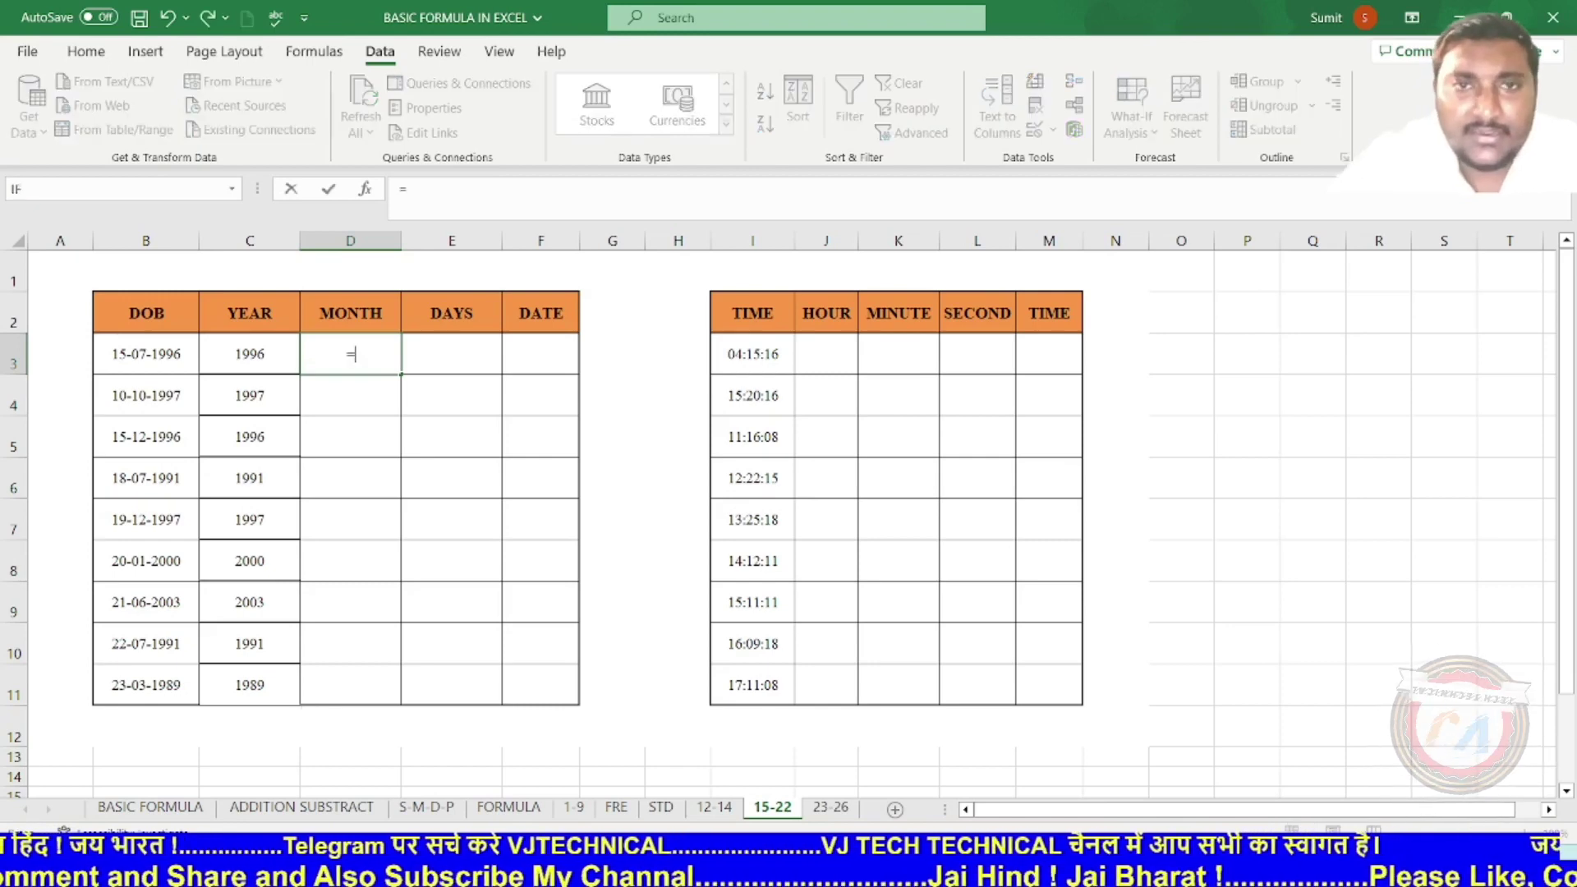
type("mo")
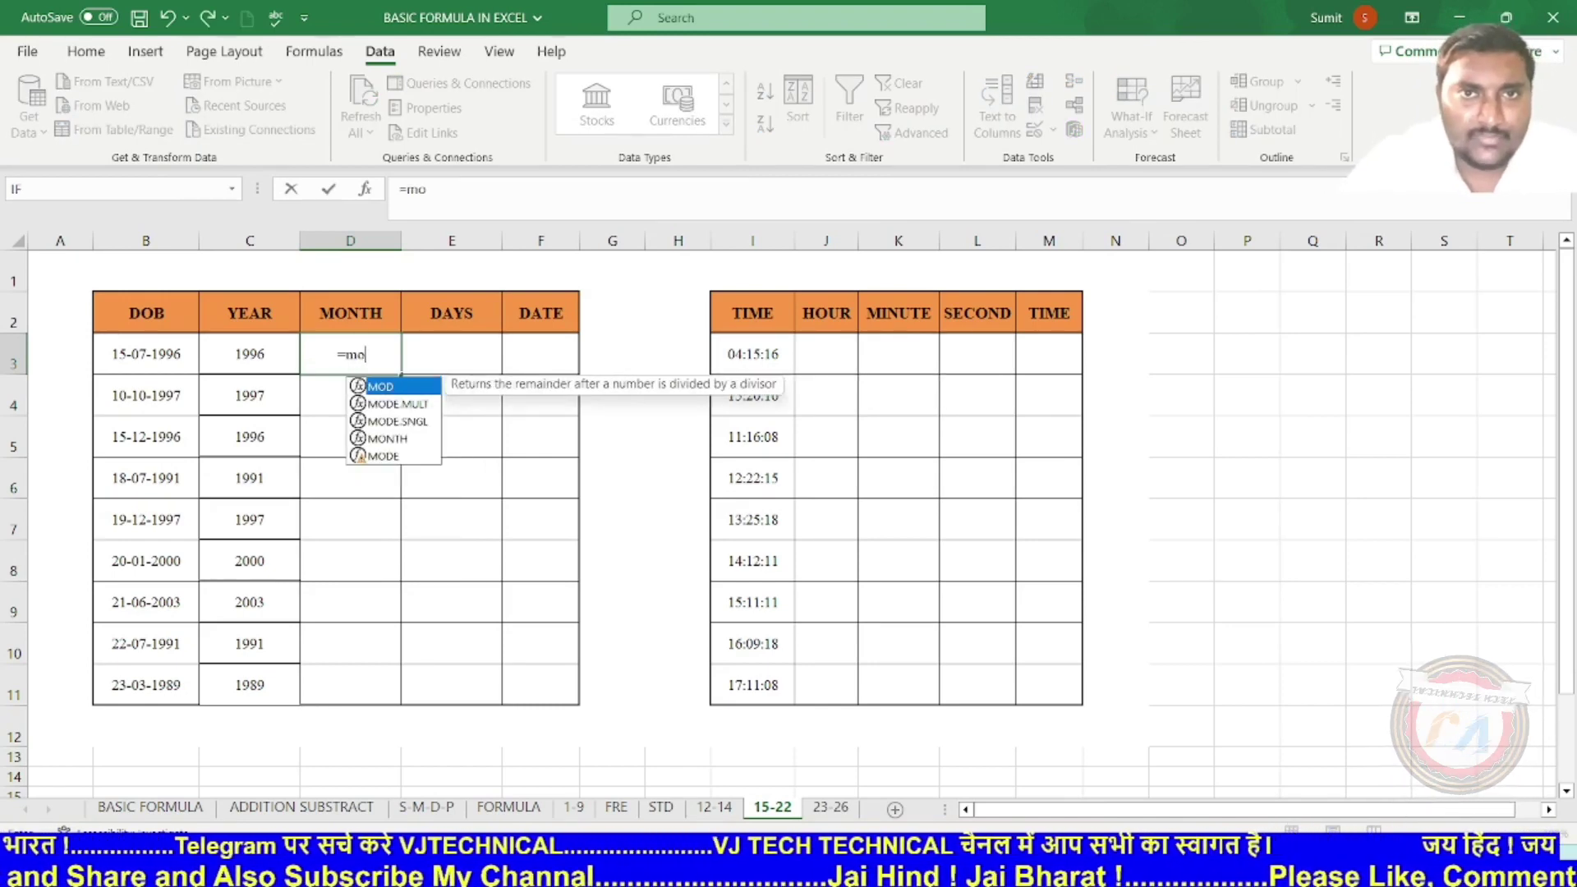
key("Down")
key("Down")
key("Down")
key("Tab")
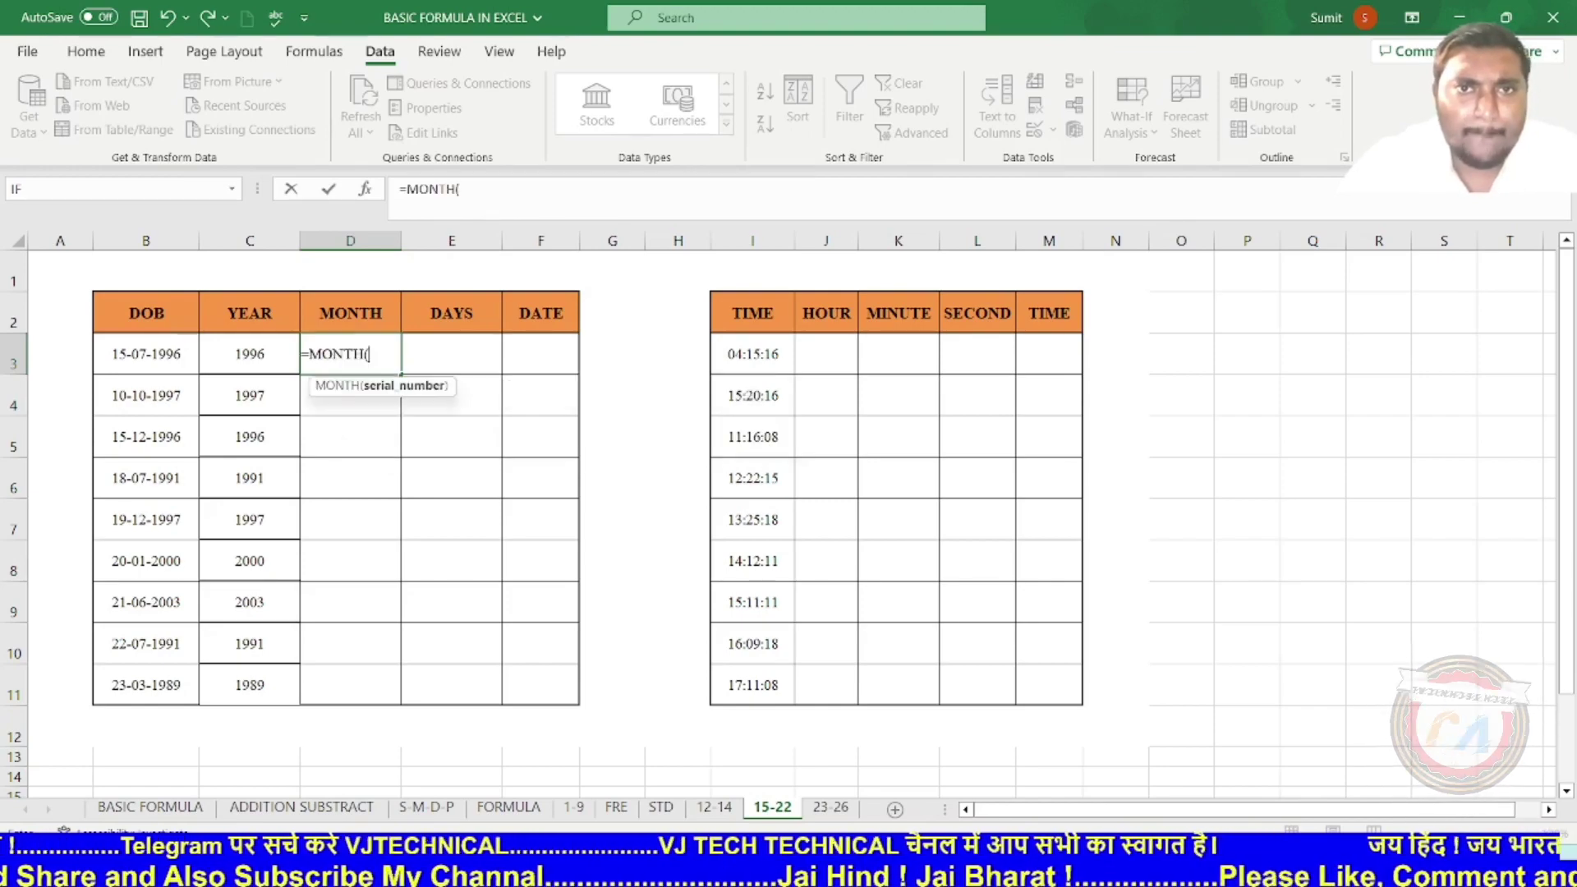
key("Left")
key("Left")
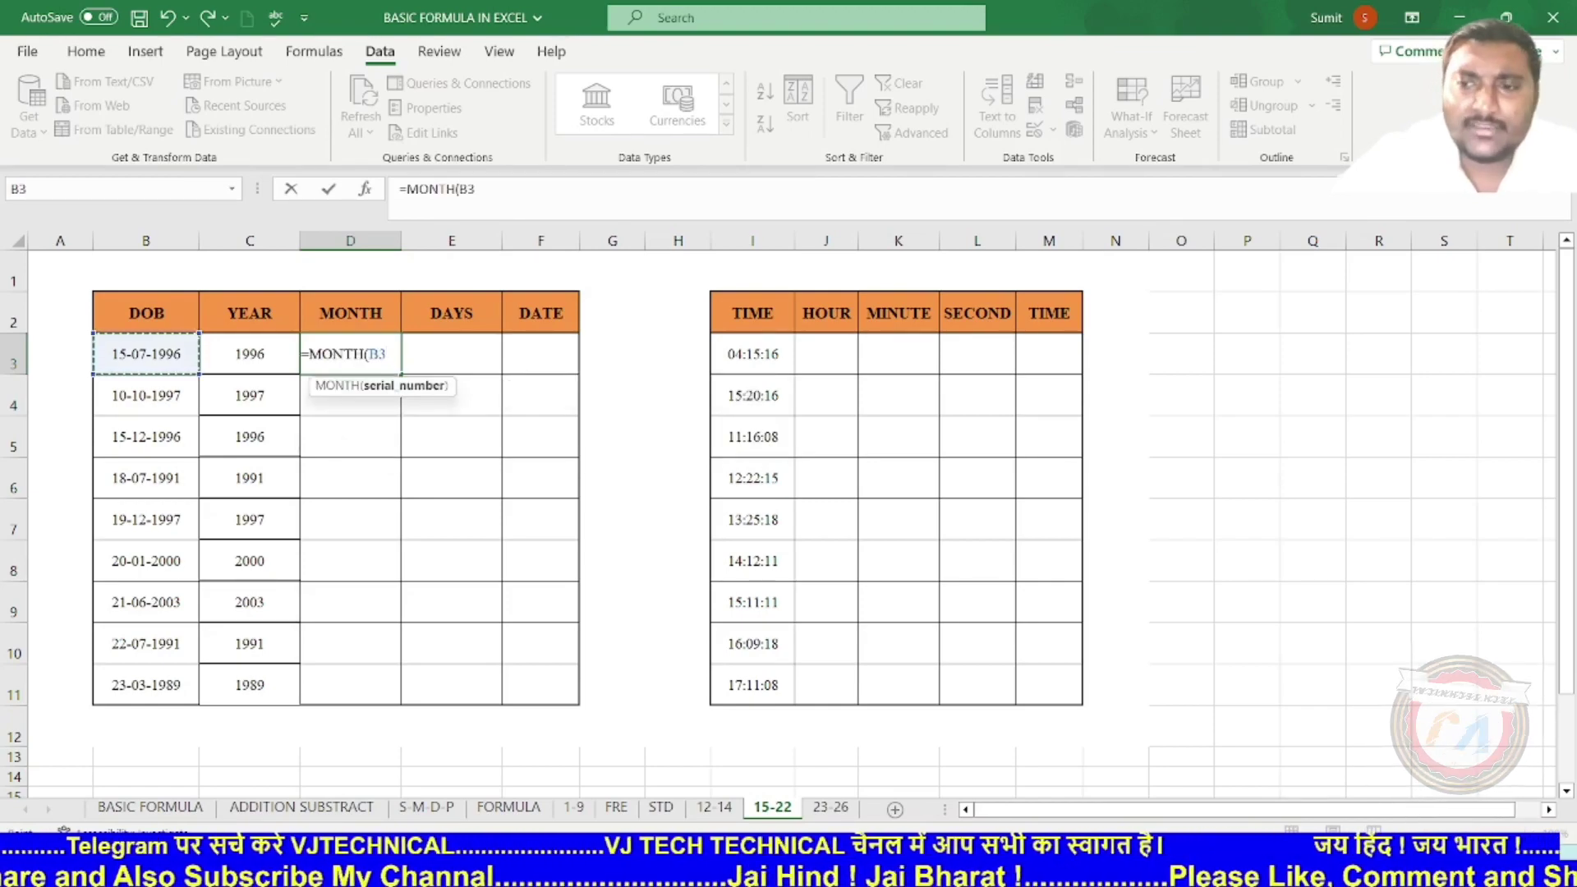
key("Return")
key("Up")
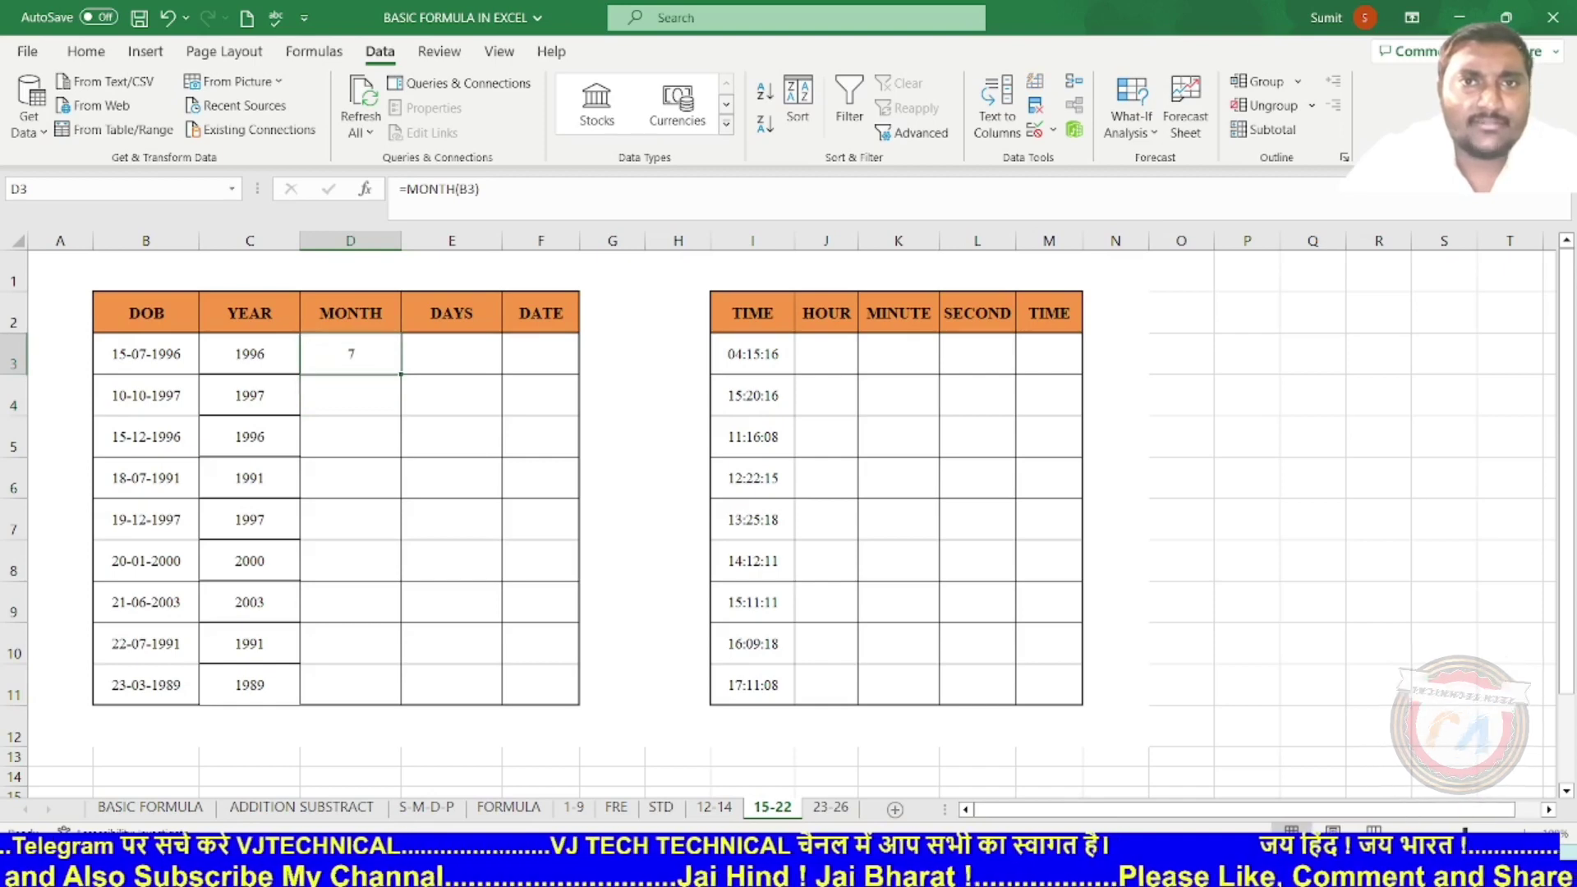
left_click_drag(401, 375, 401, 705)
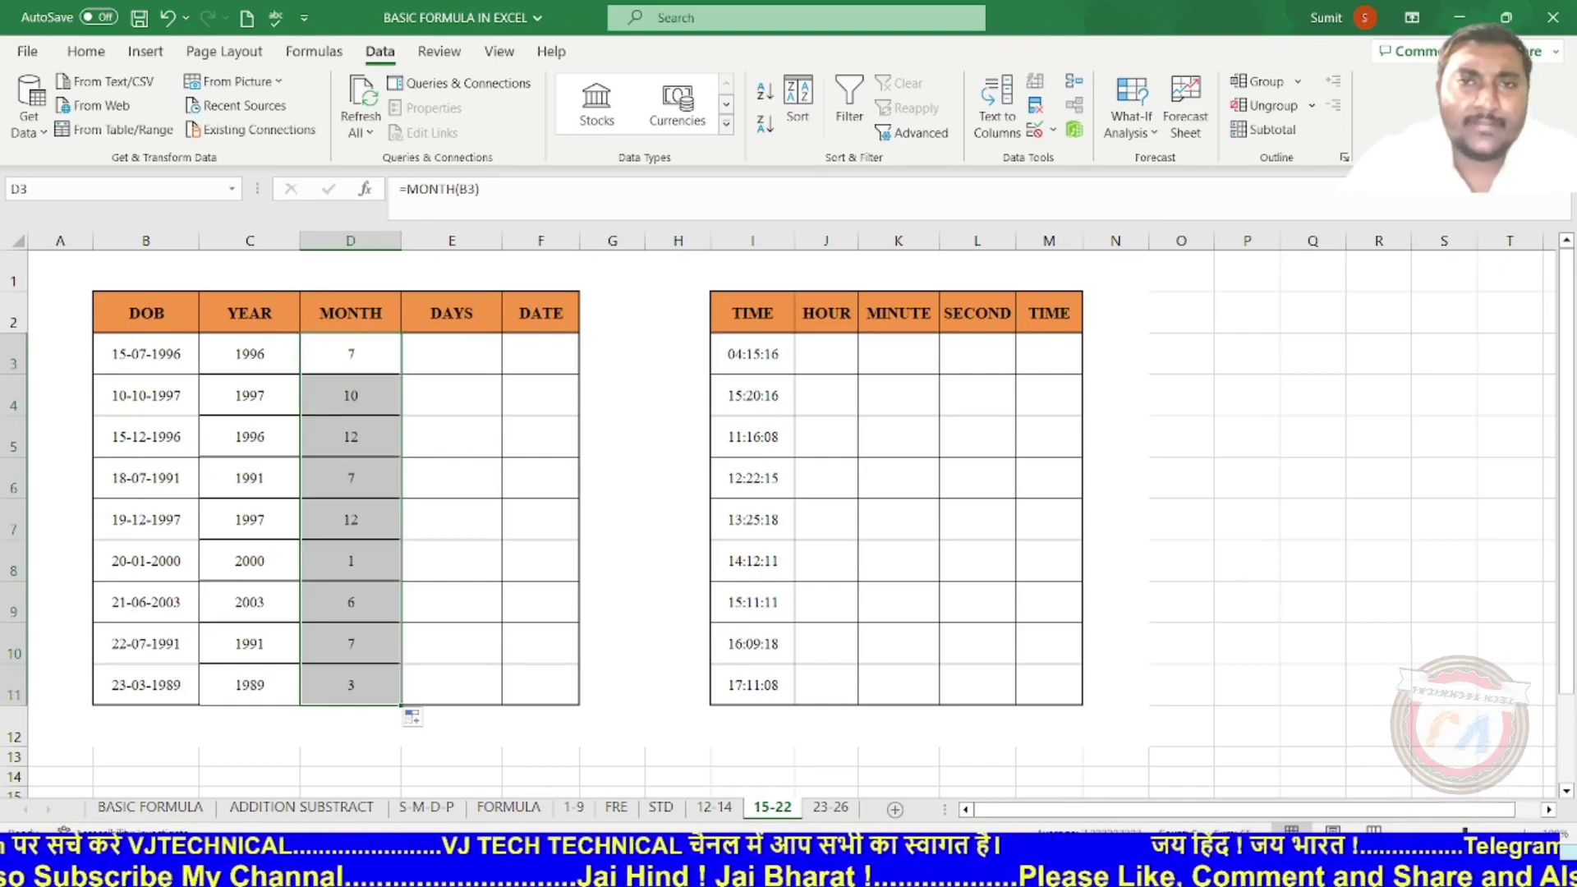
- Enter =DAY(B3) in E3 and fill it down through E11 to extract the day of every DOB
key("Right")
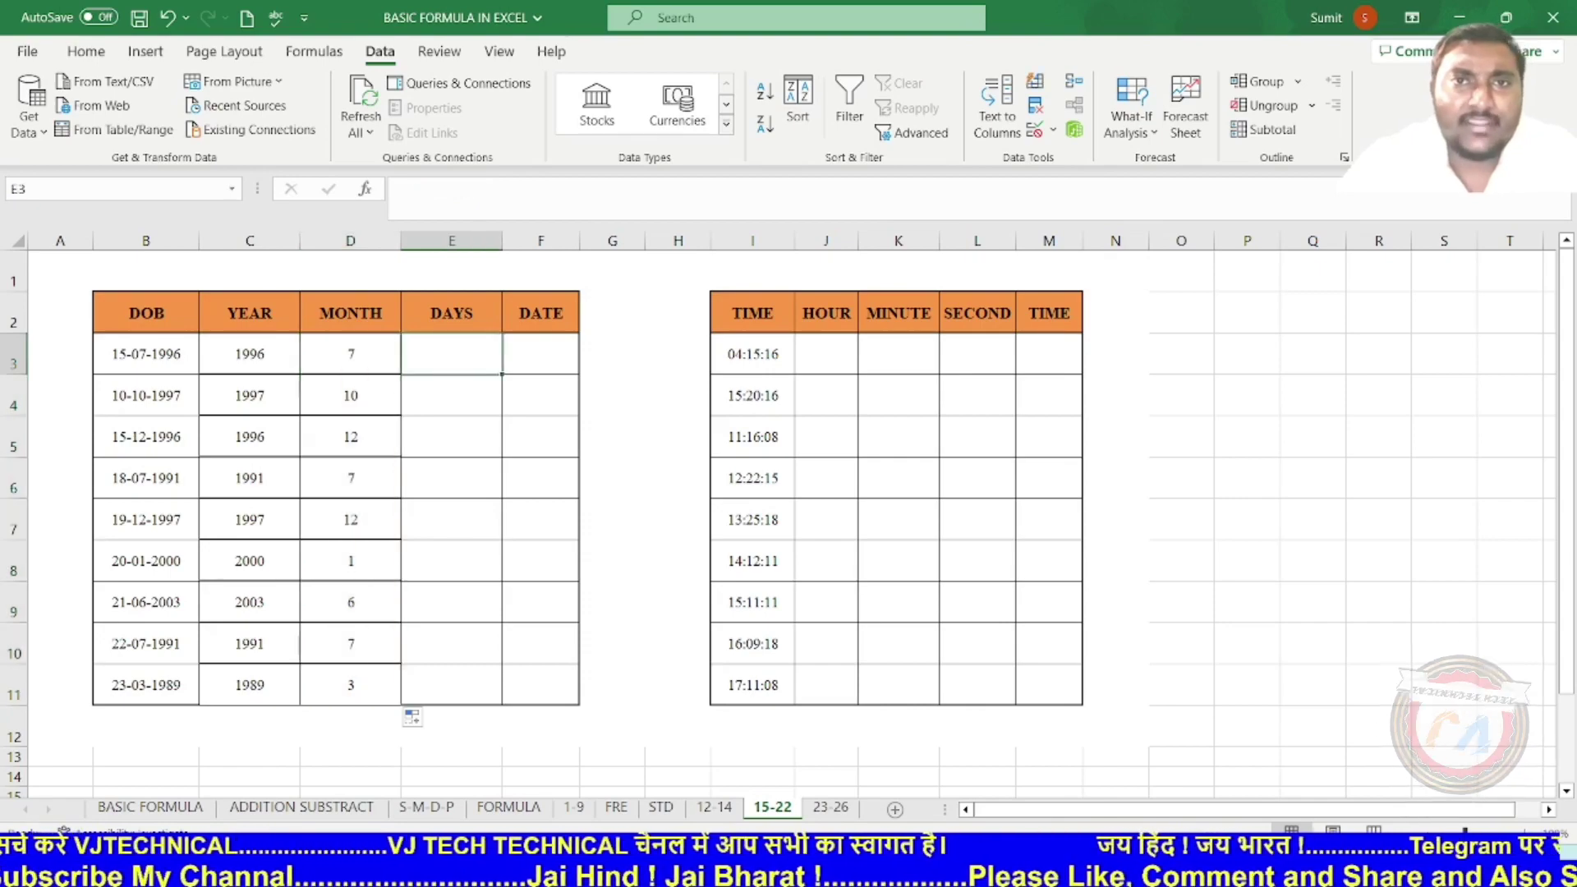
type("=DAY(")
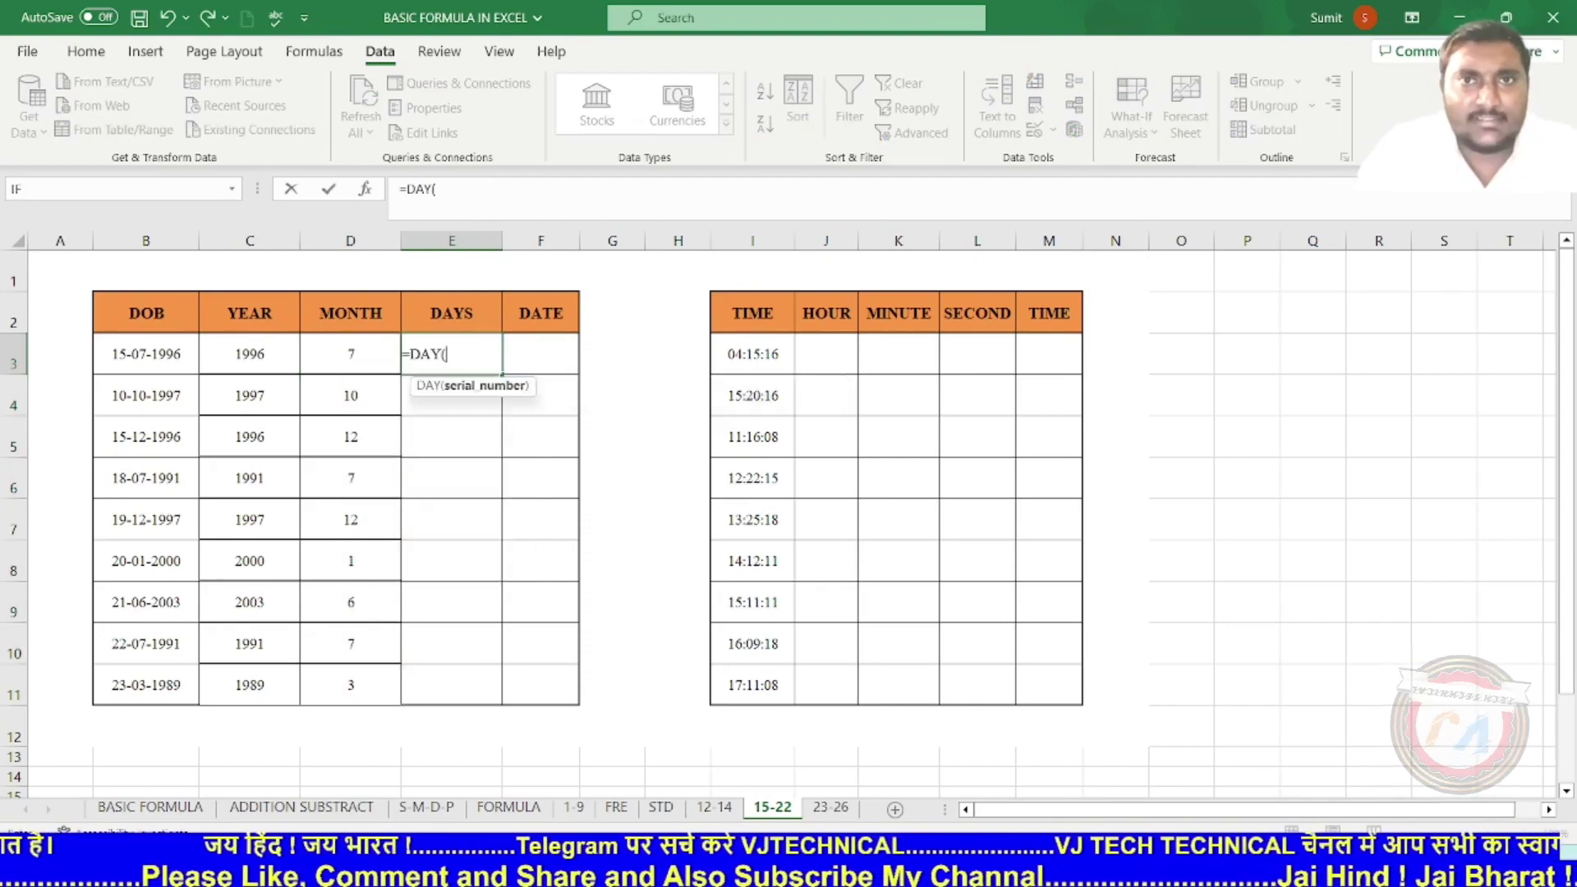
key("Left")
key("Left")
key("Left")
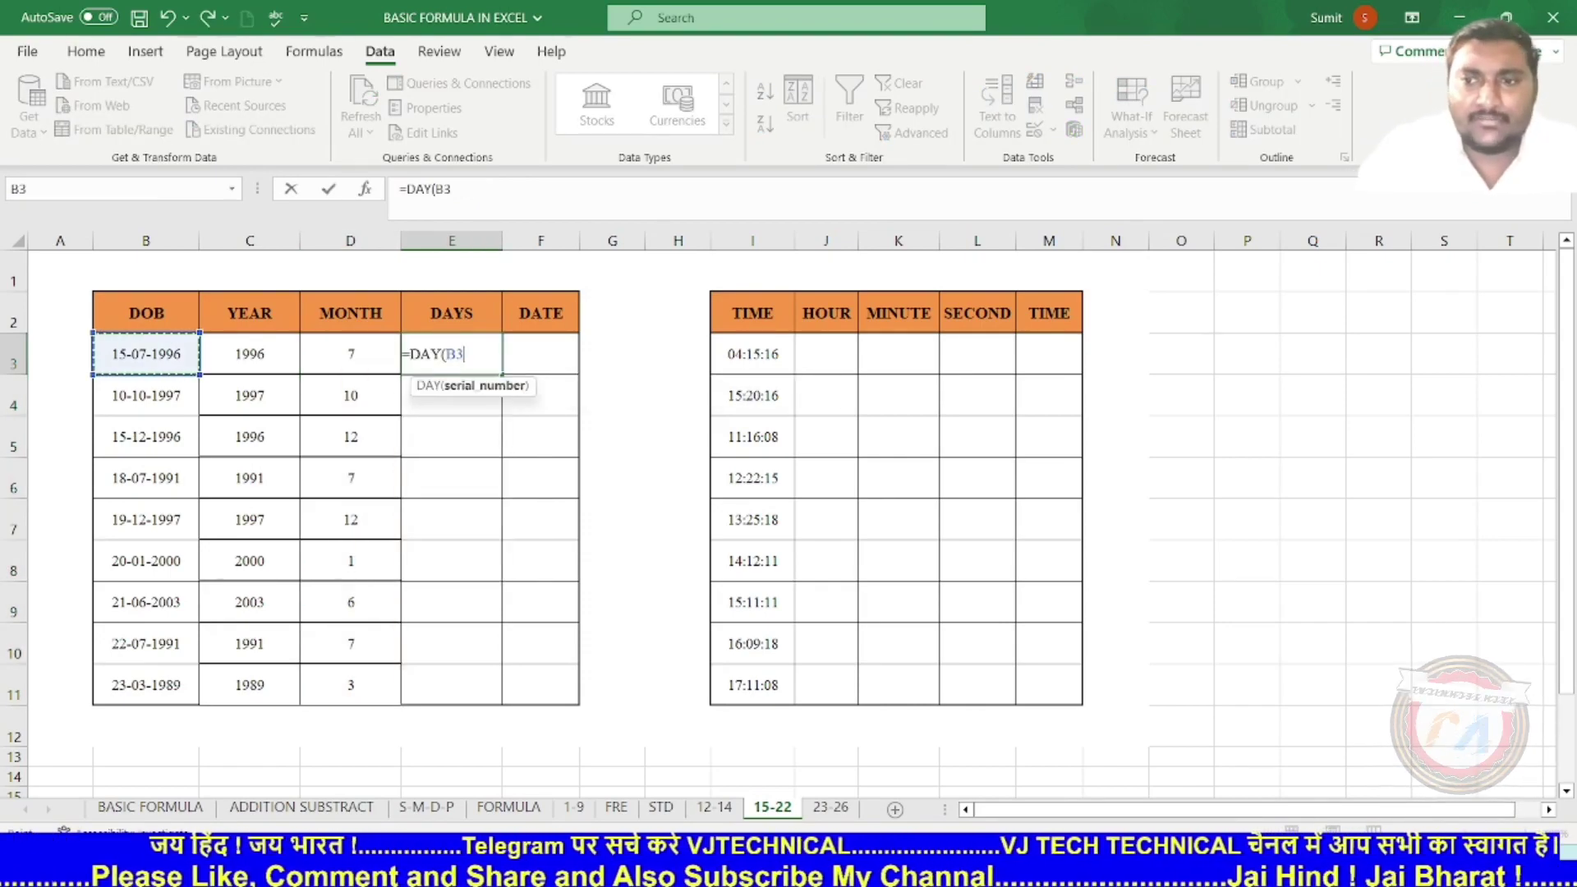
key("Return")
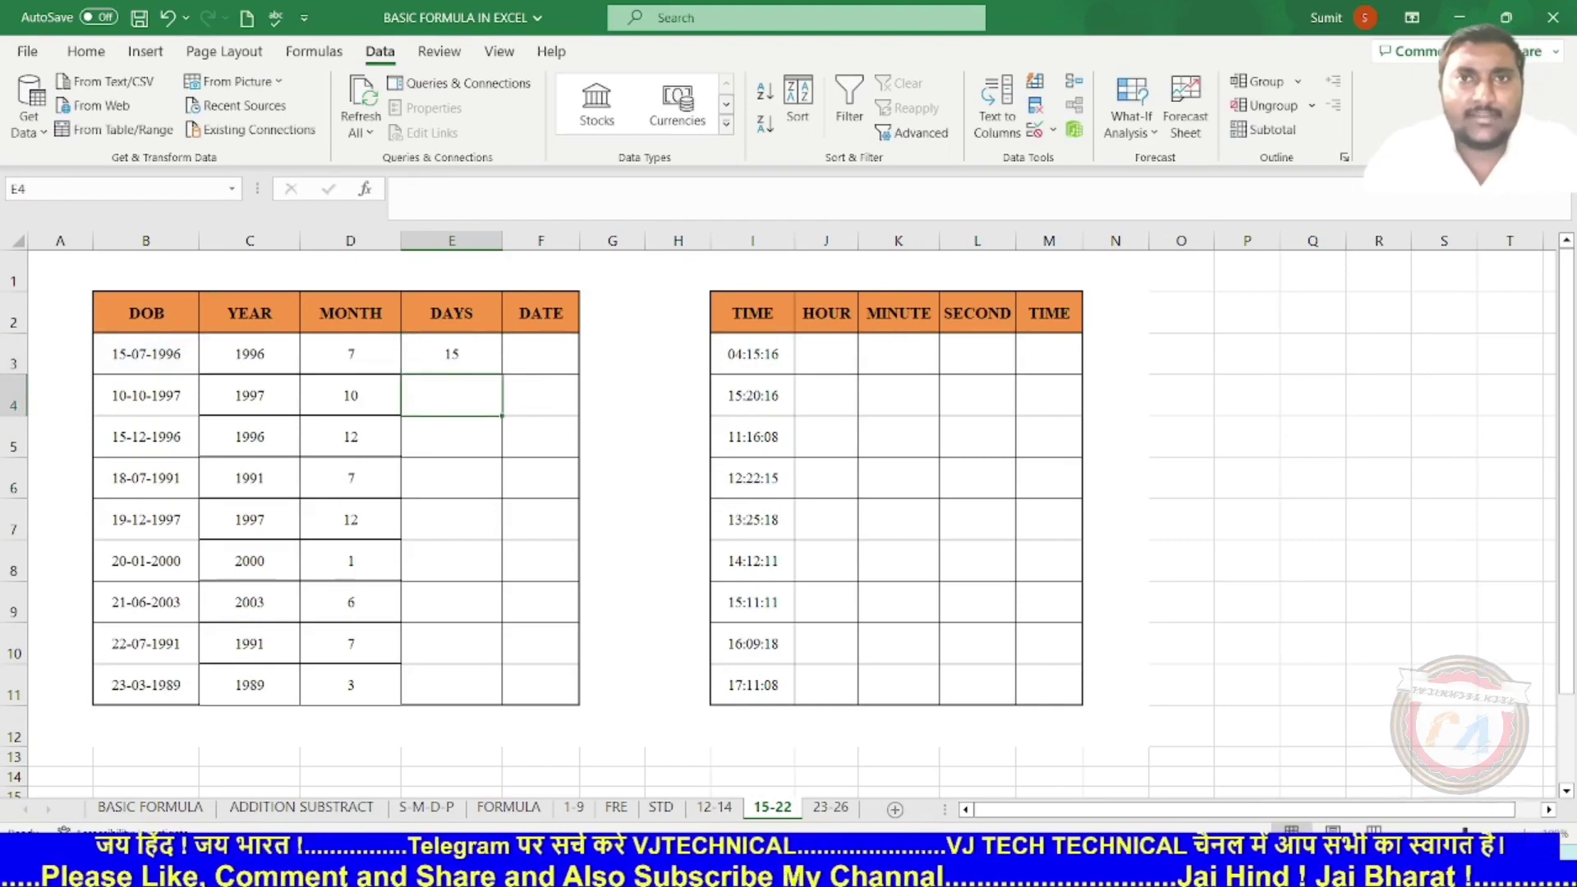
key("Up")
left_click_drag(502, 375, 502, 697)
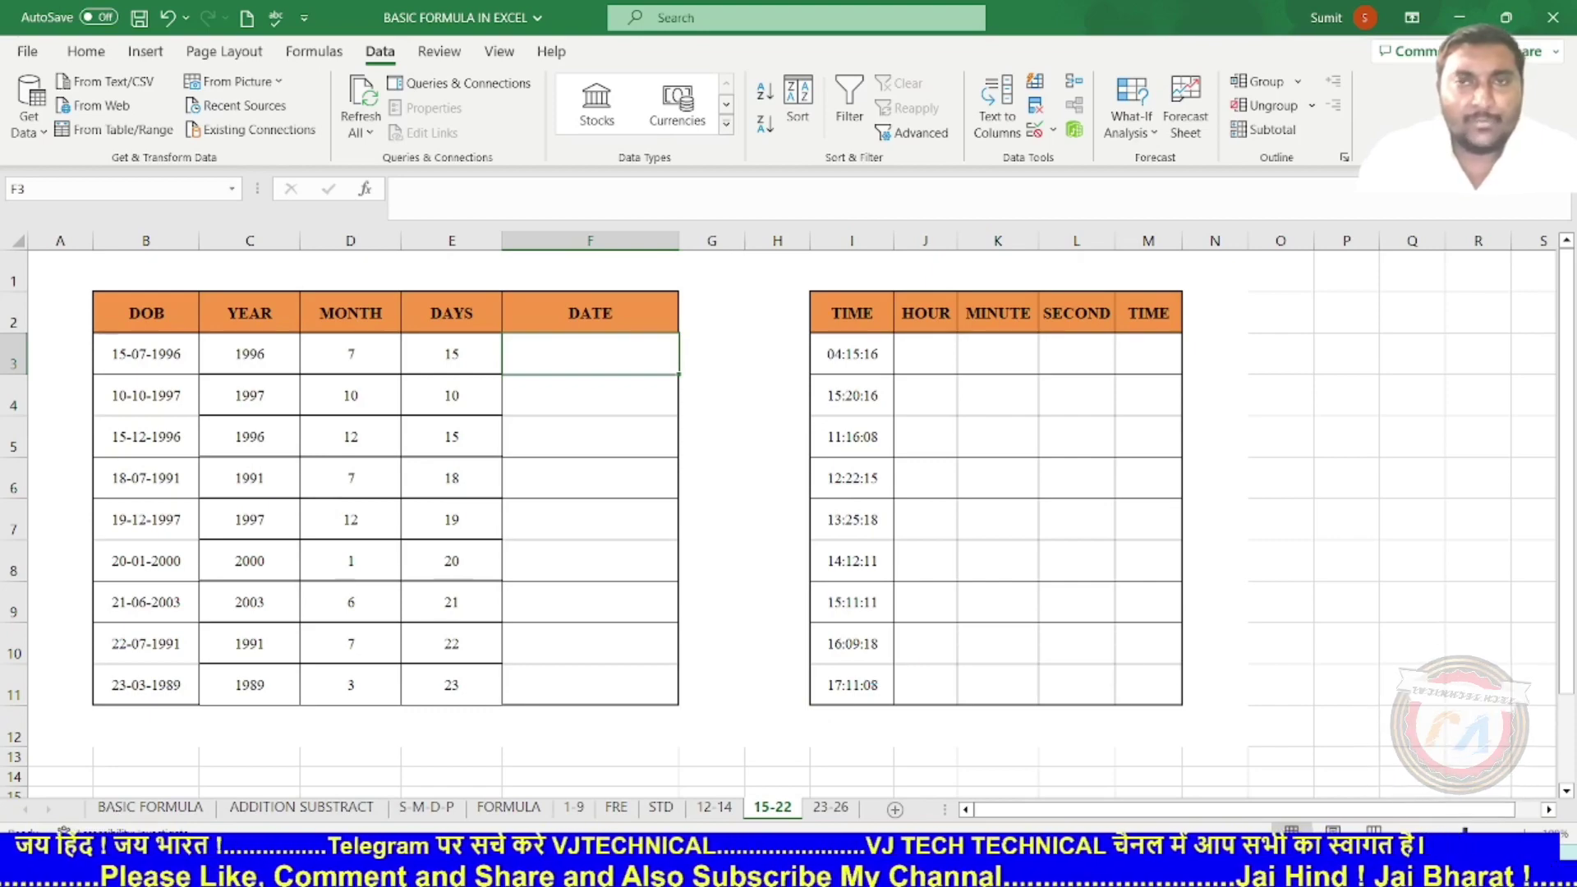
- Enter =DATE(C3,D3,E3) in F3 to rebuild the first date from its year, month and day
type("=")
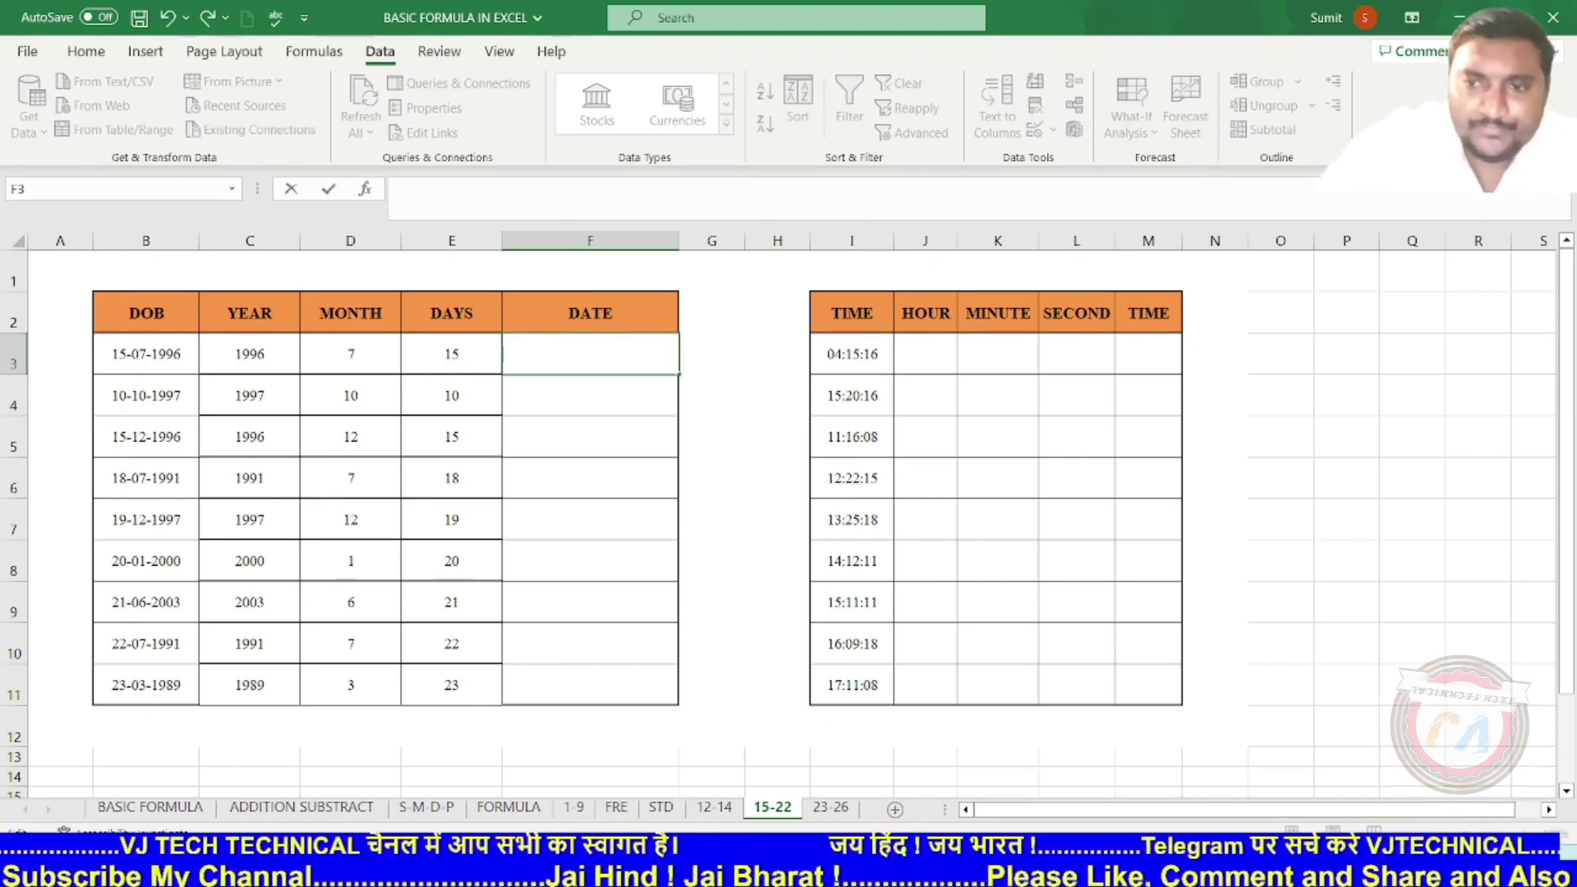
type("da")
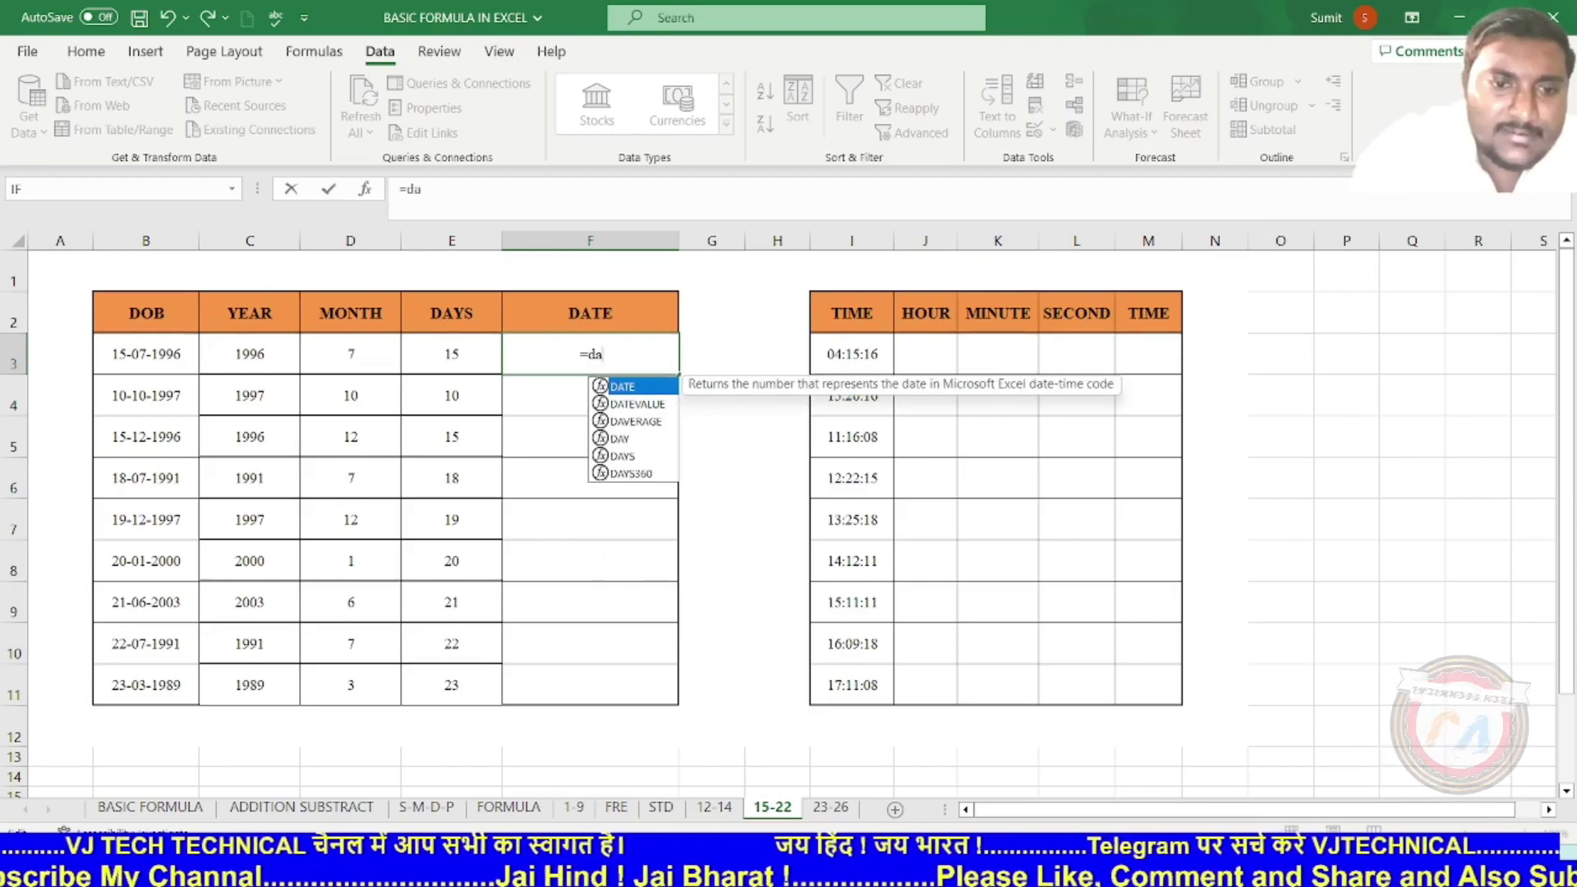
type("te")
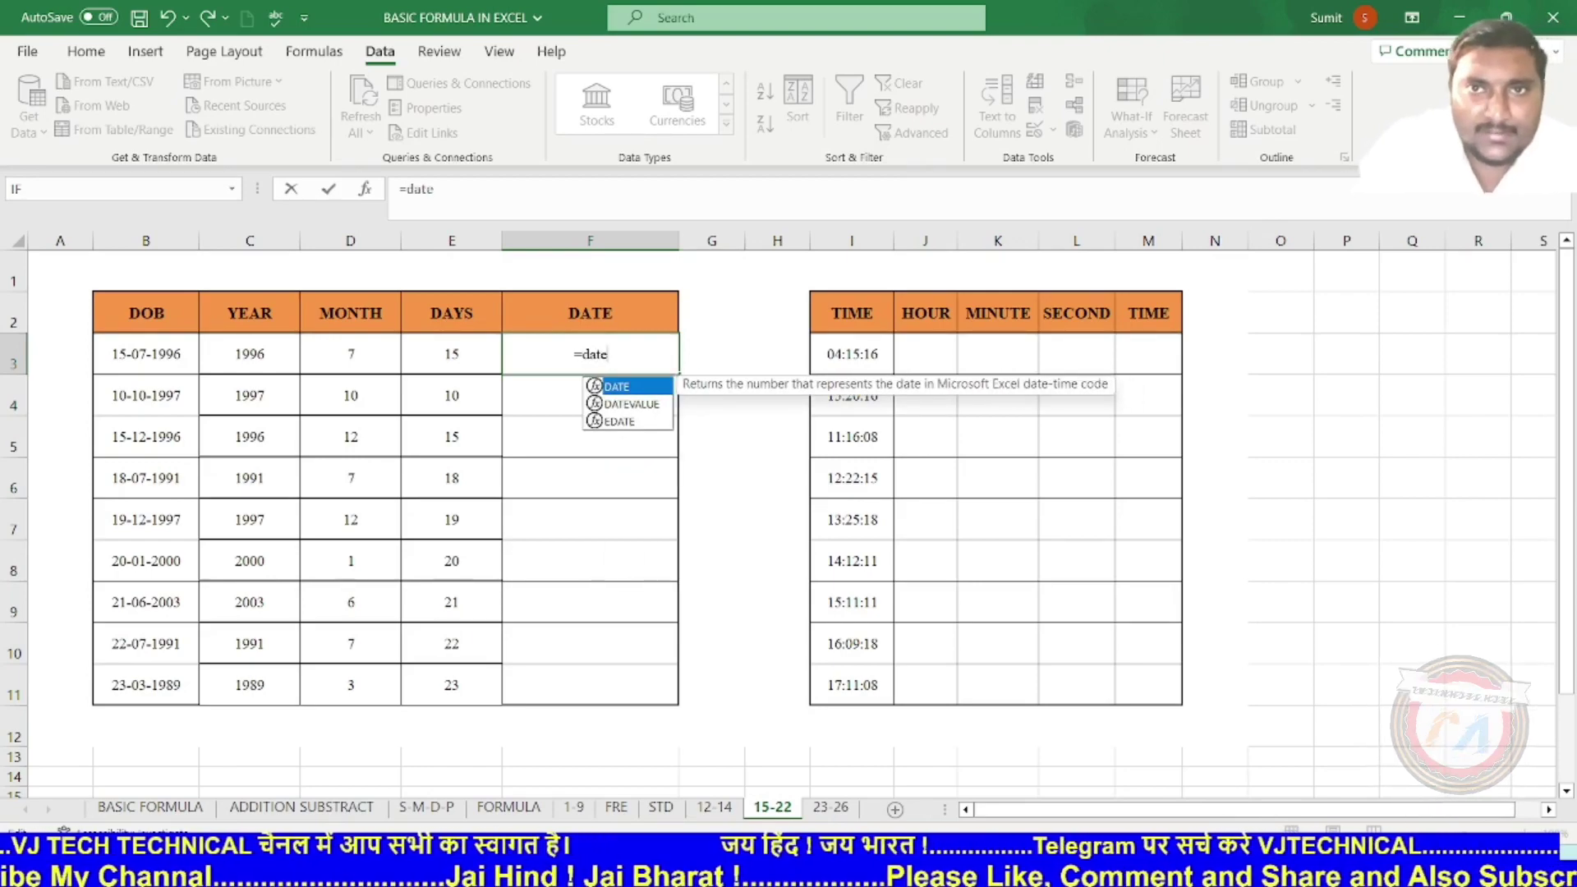
key("Tab")
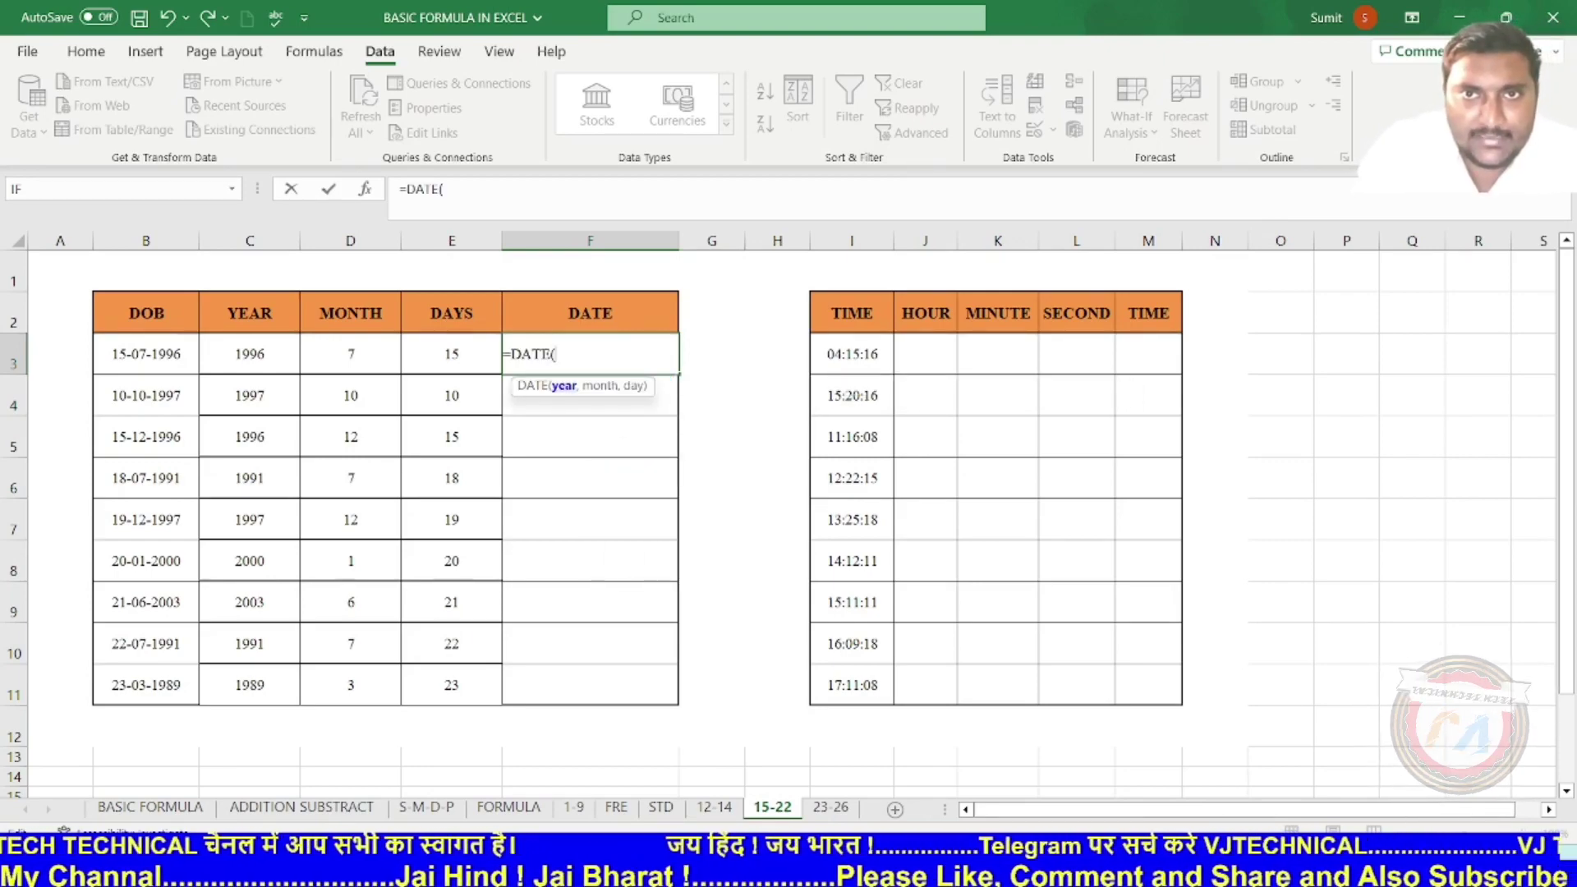
left_click(250, 354)
type(",")
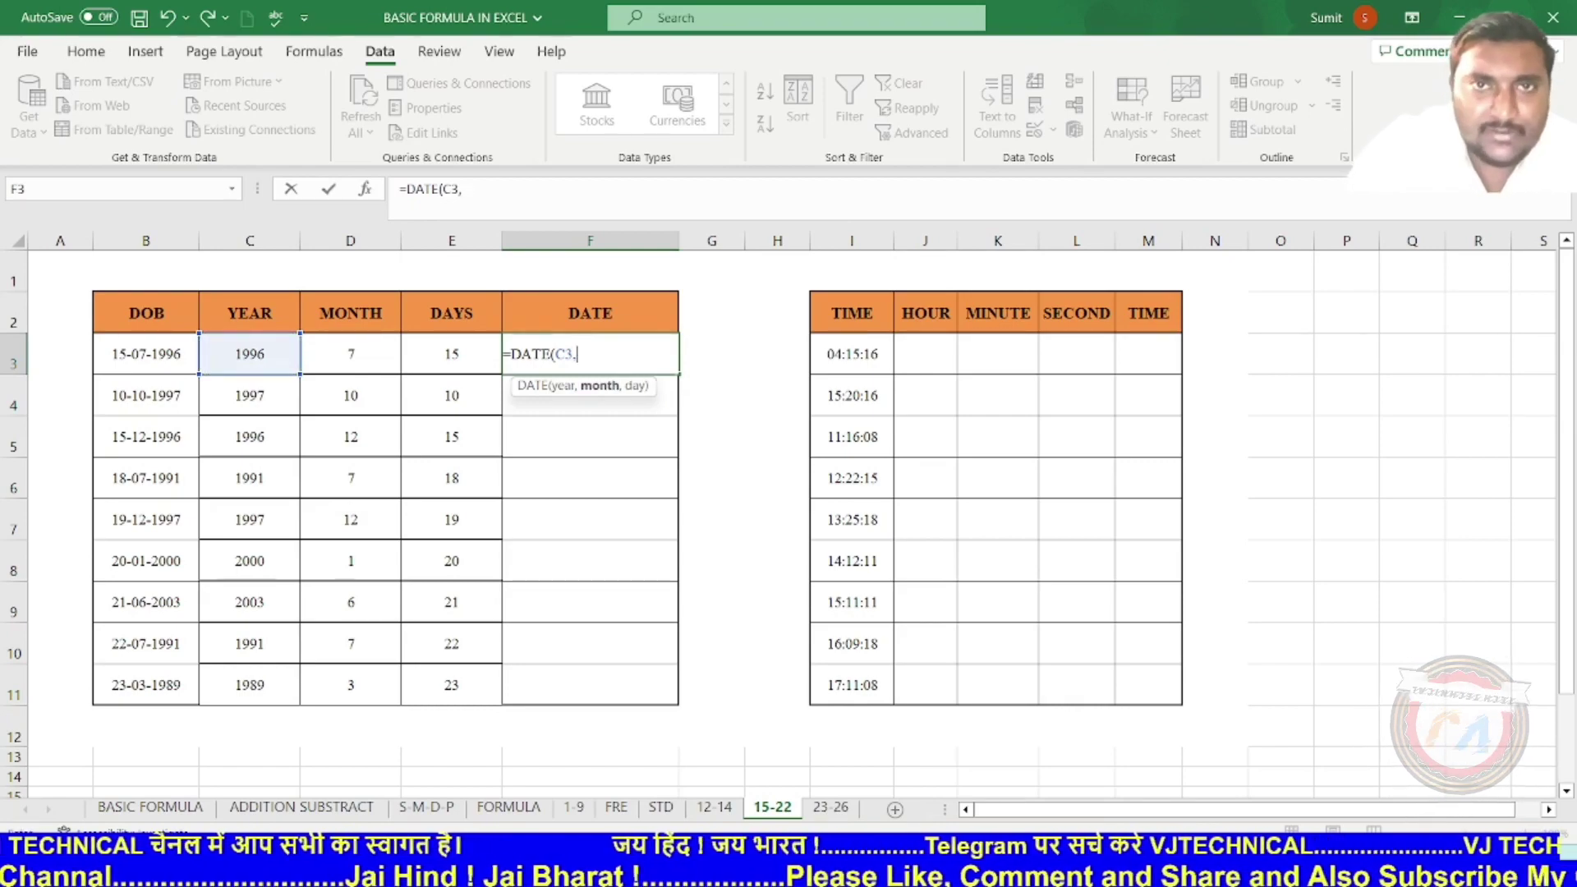
left_click(351, 354)
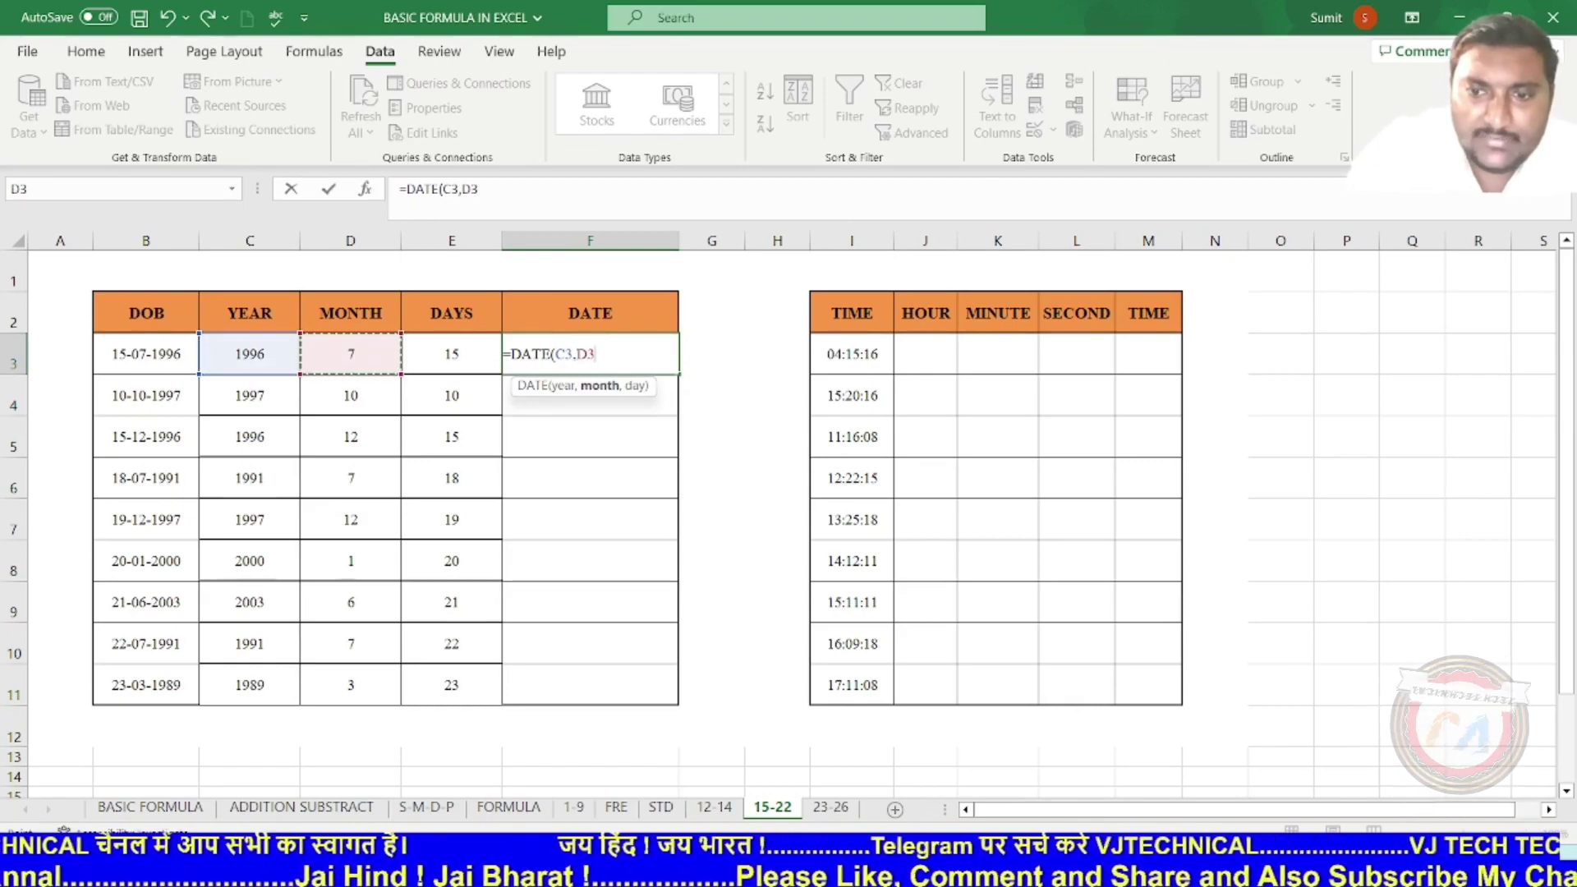
type(",")
left_click(452, 354)
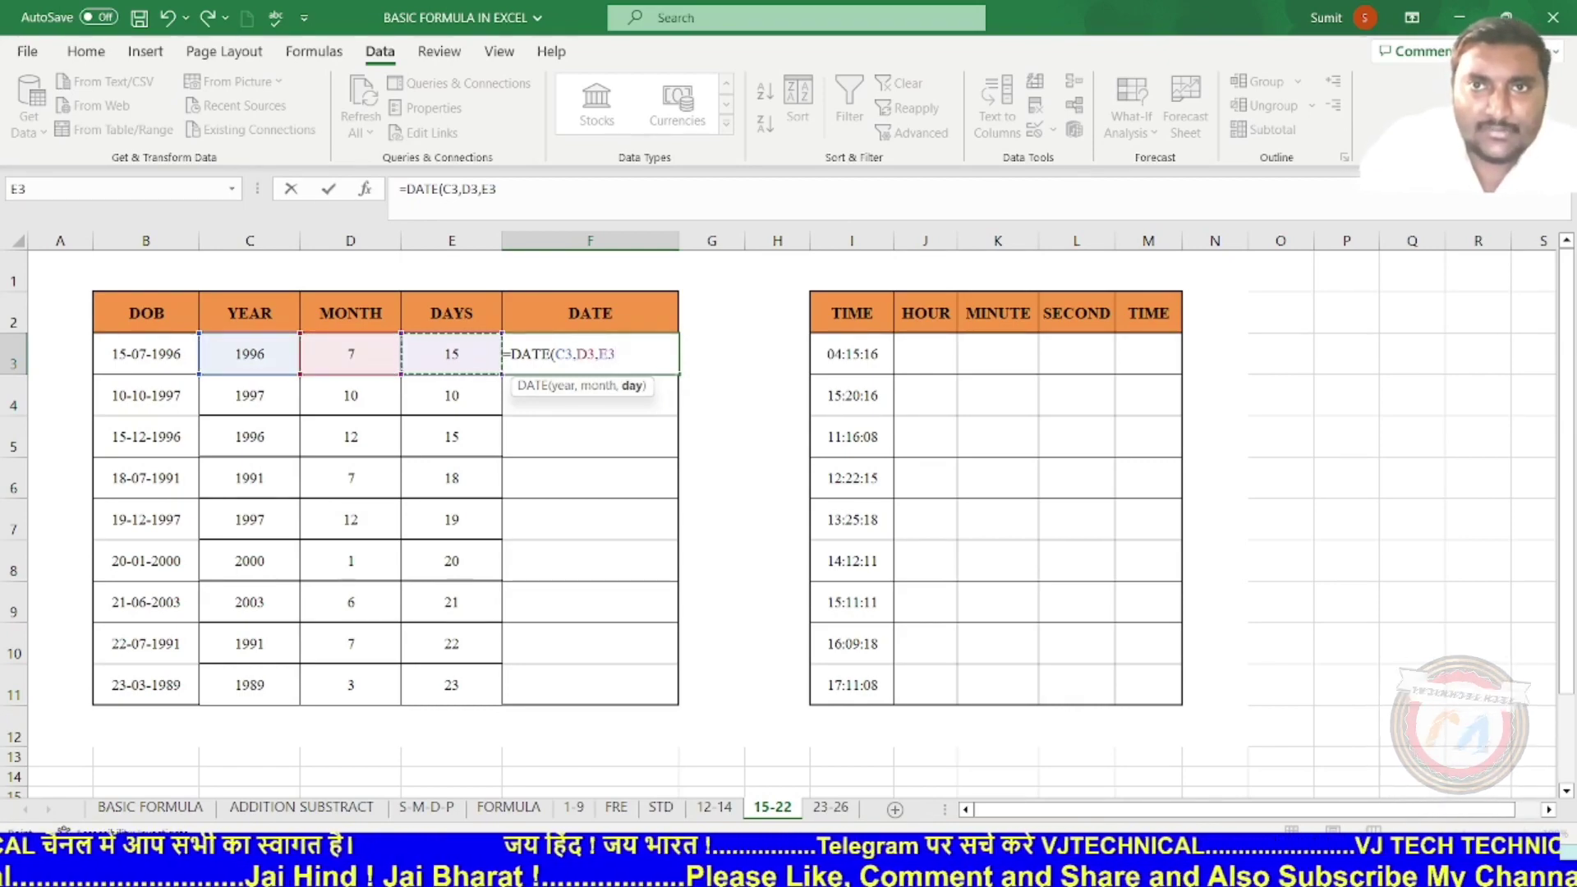
key("Return")
- Fill the DATE formula from F3 down through F11
left_click(591, 354)
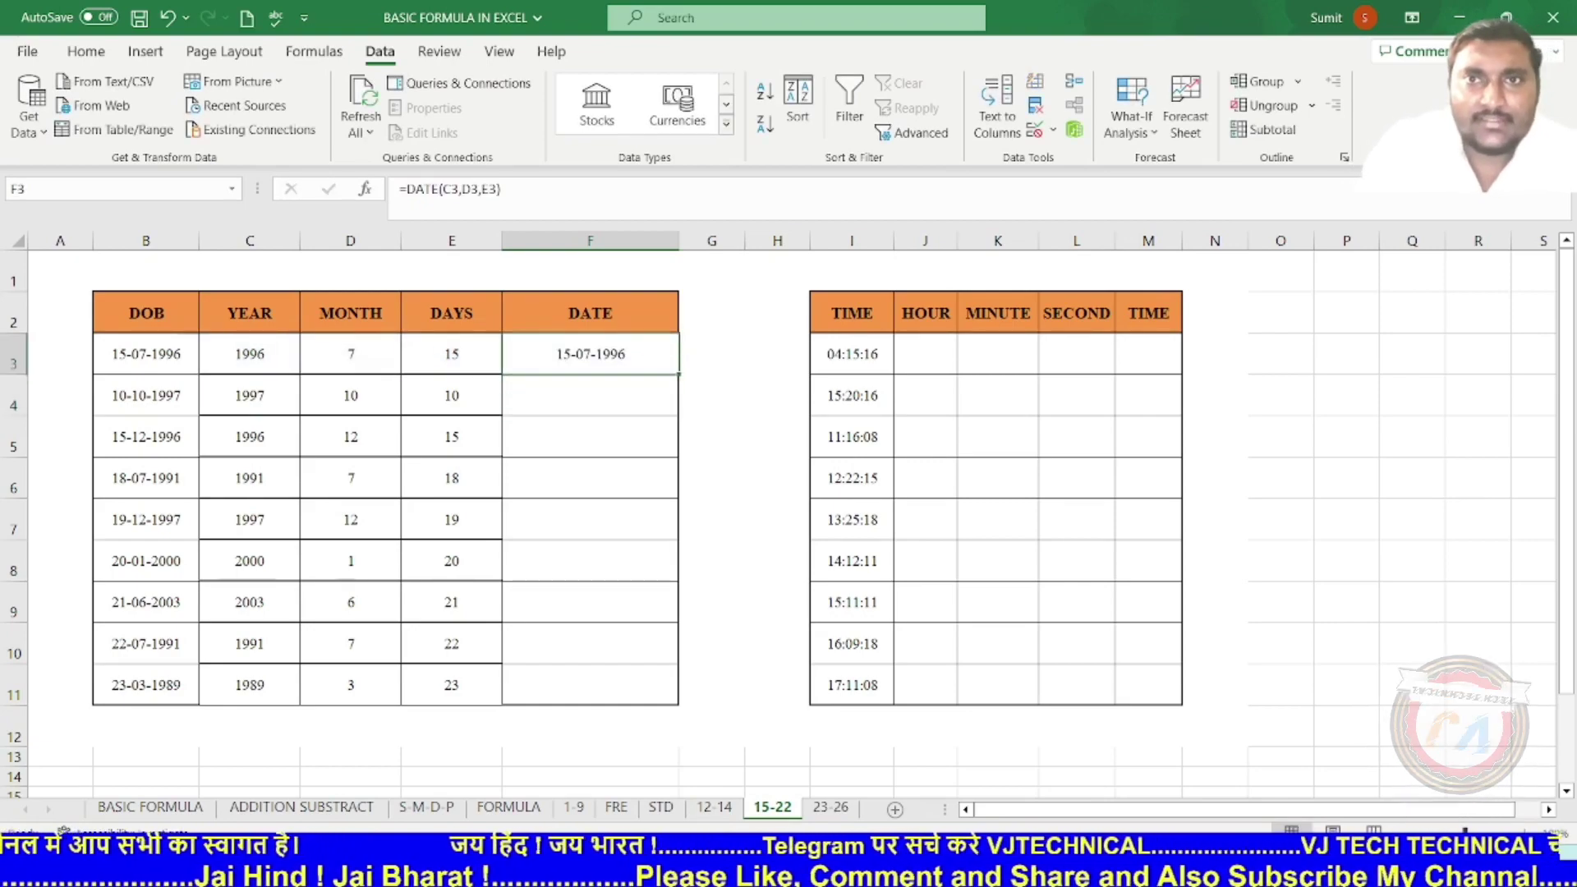
left_click_drag(678, 374, 678, 694)
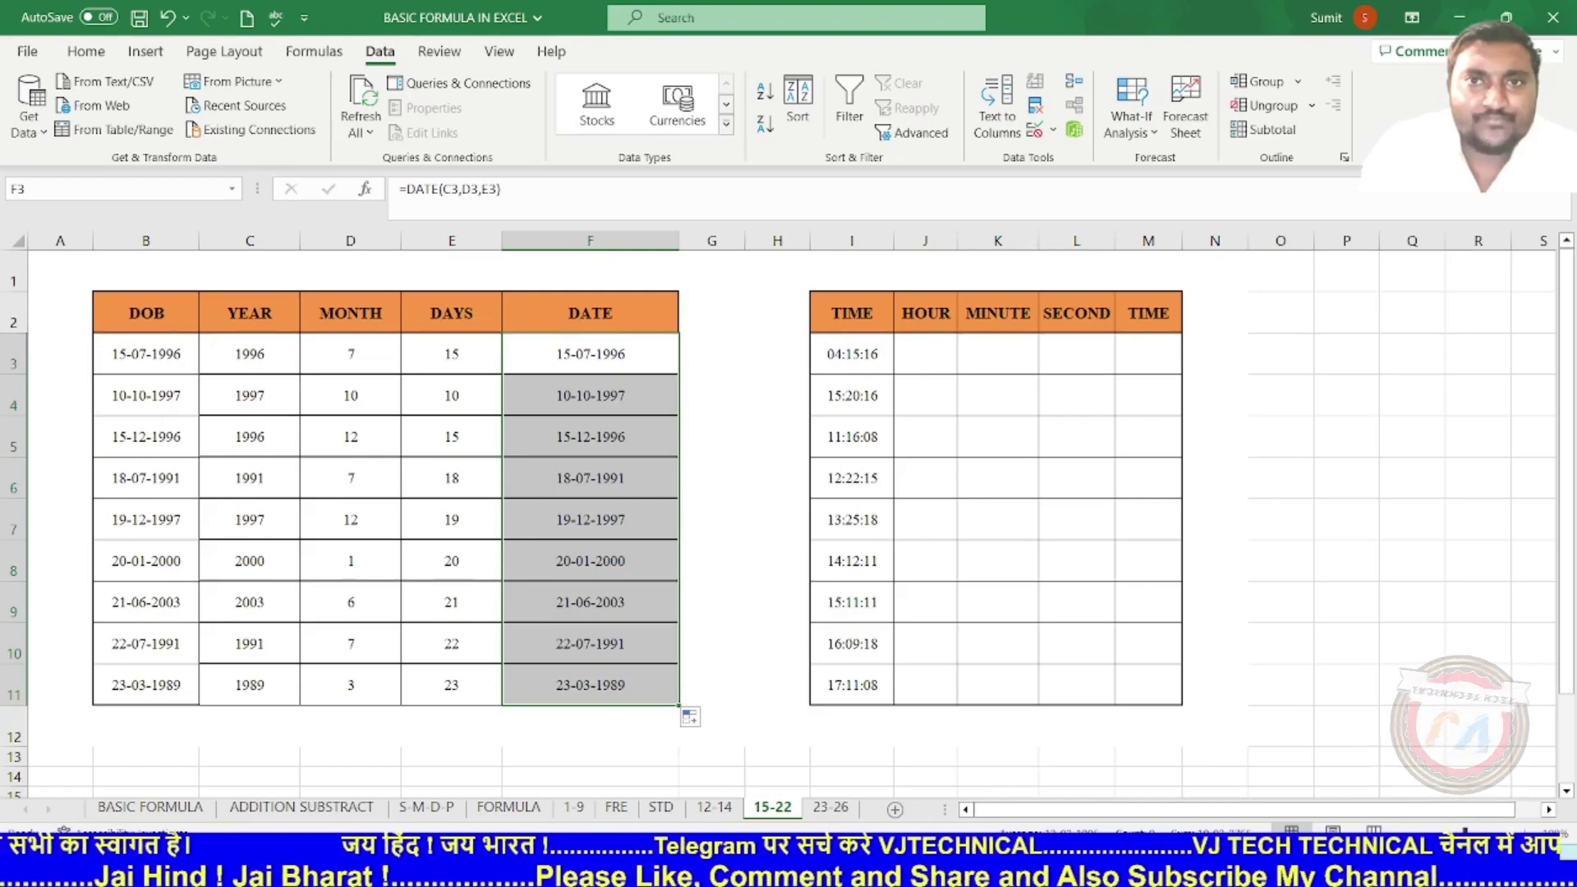
left_click(777, 726)
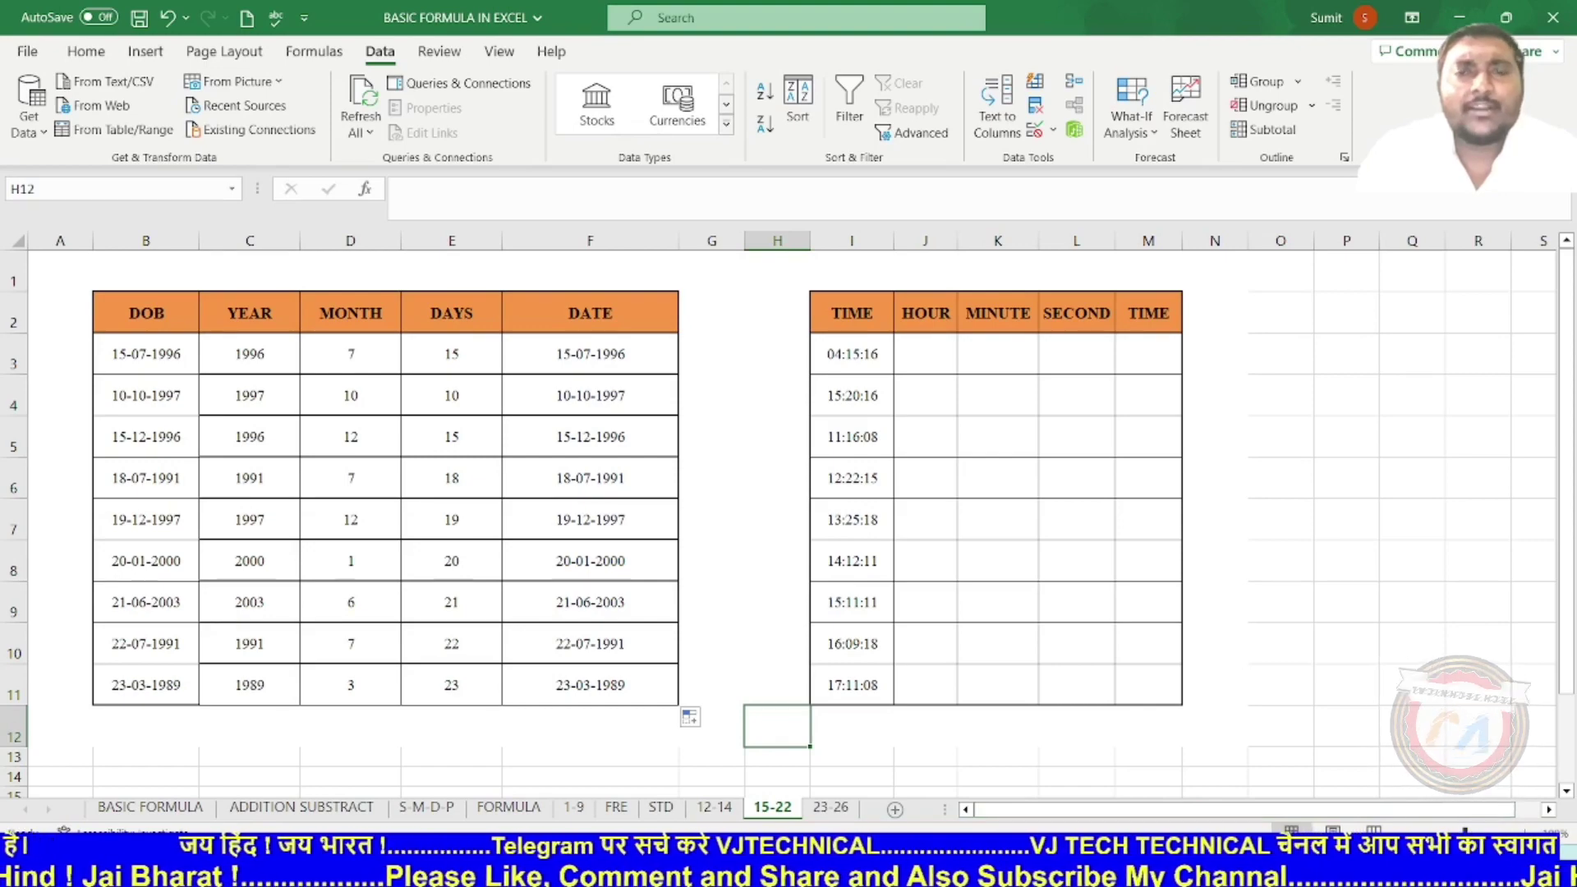
mouse_move(1055, 810)
left_mouse_down()
mouse_move(1084, 810)
mouse_move(1060, 809)
left_mouse_up()
- Review entries 19 to 22 (HOUR, MINUTE, SECOND, TIME) on the FORMULA sheet and highlight the time values I3:I11 on sheet 15-22
left_click(510, 807)
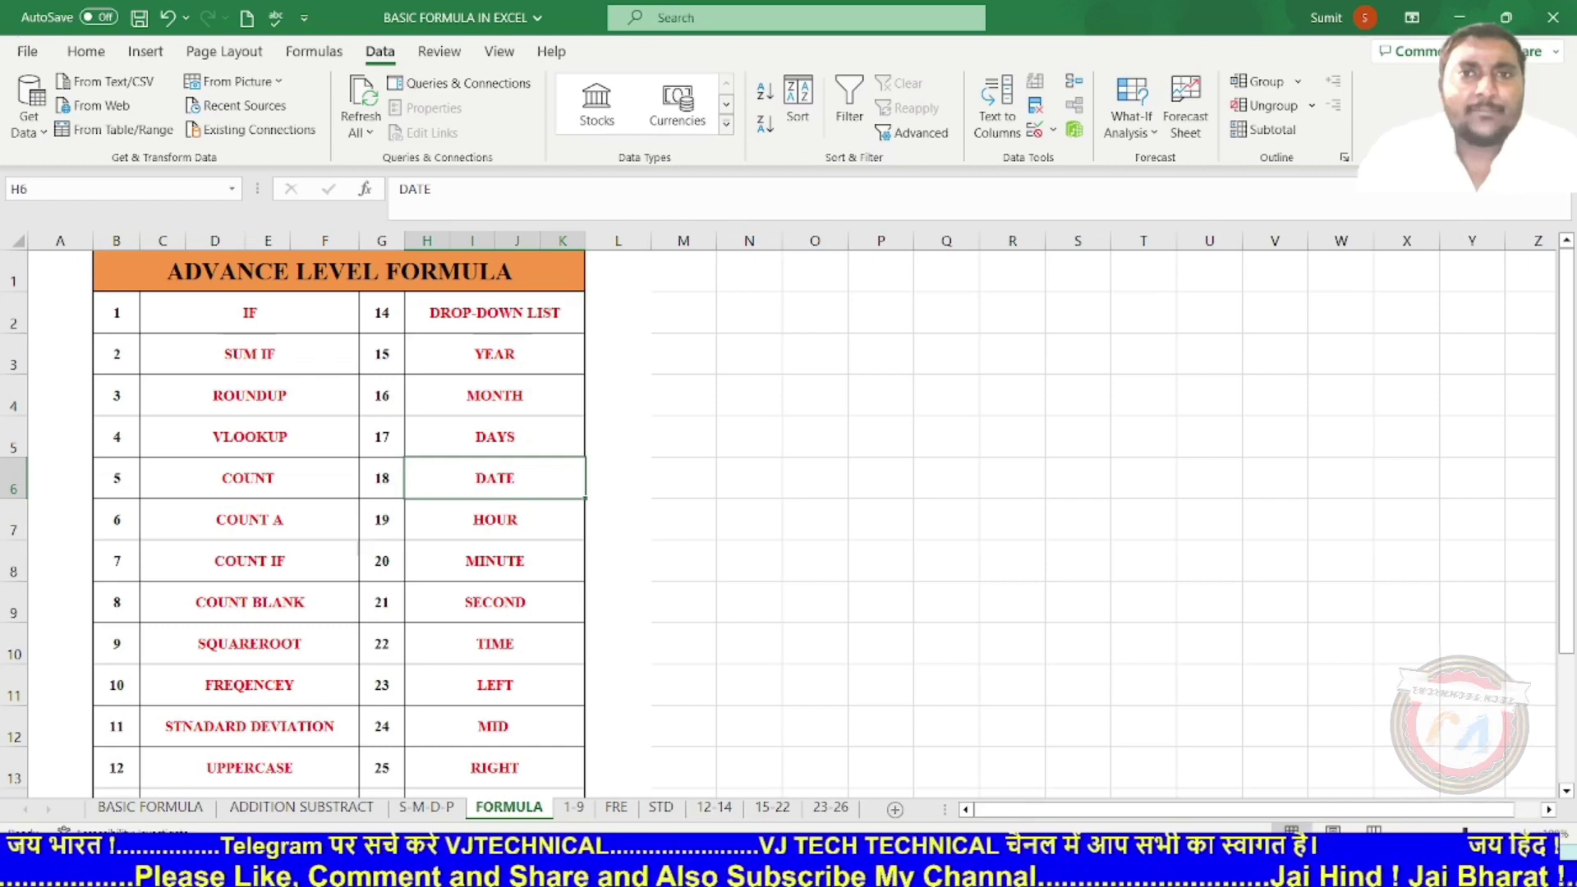
left_click_drag(382, 519, 382, 561)
left_click(382, 520)
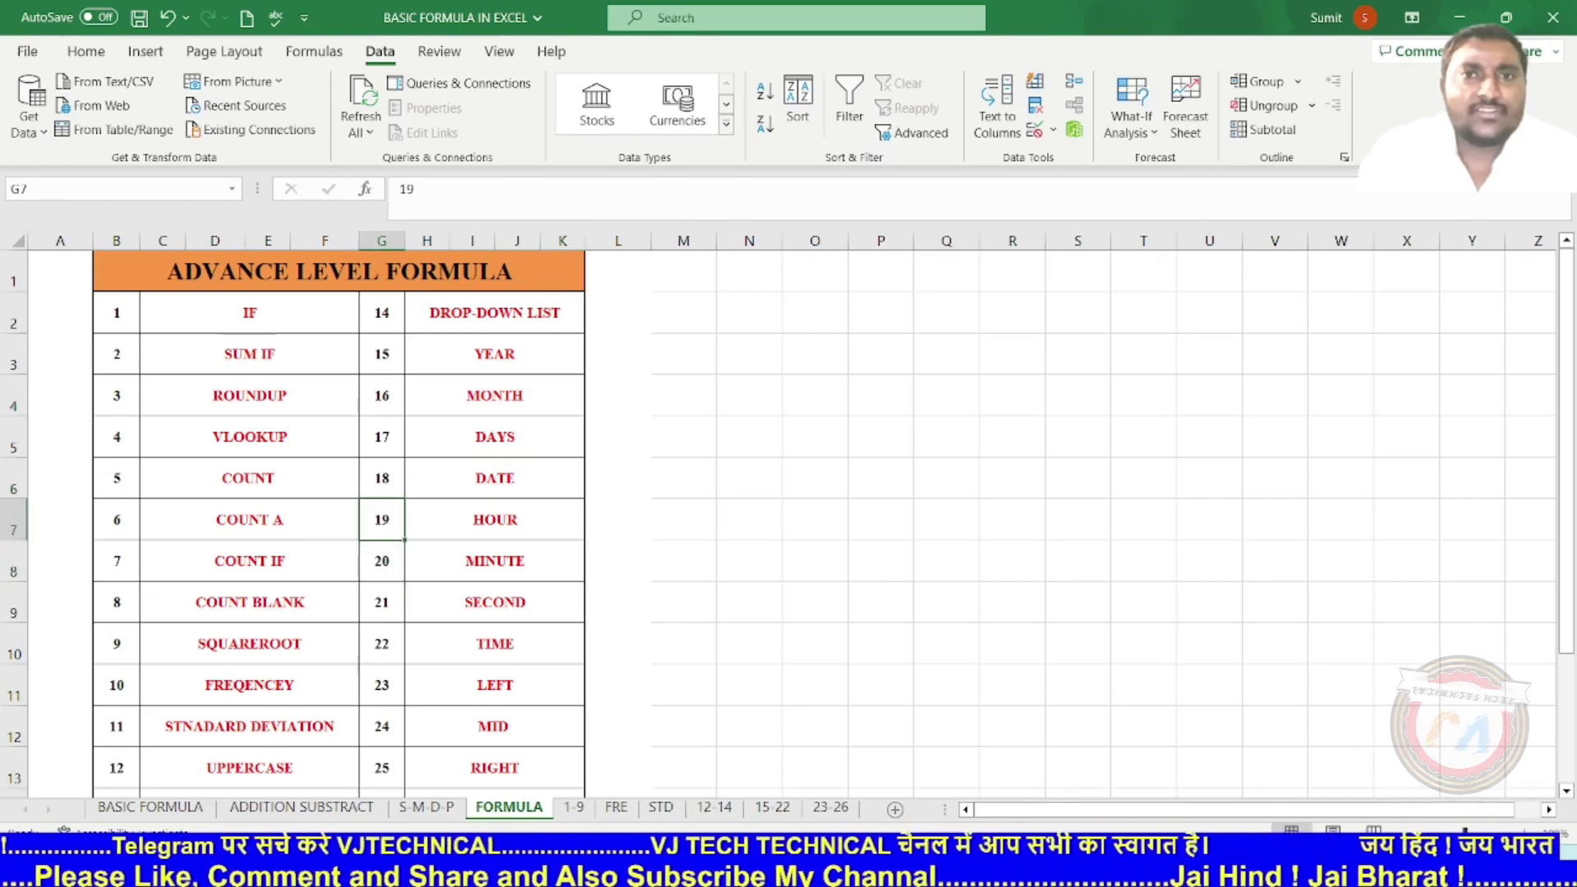
left_click(494, 520)
left_click(382, 561)
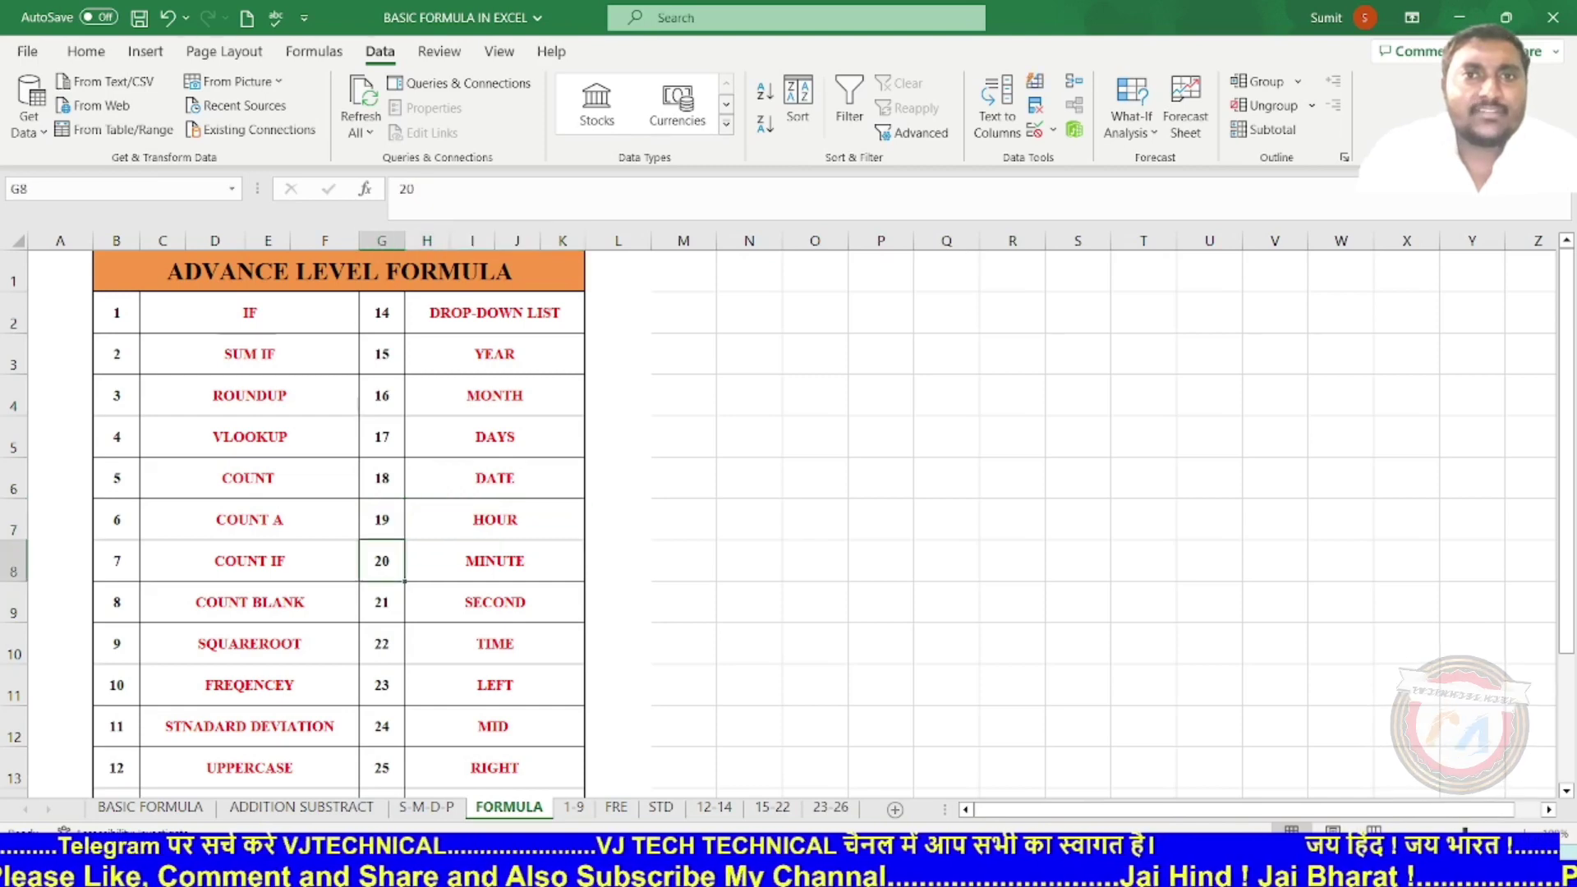
left_click(494, 561)
left_click(382, 602)
left_click(494, 602)
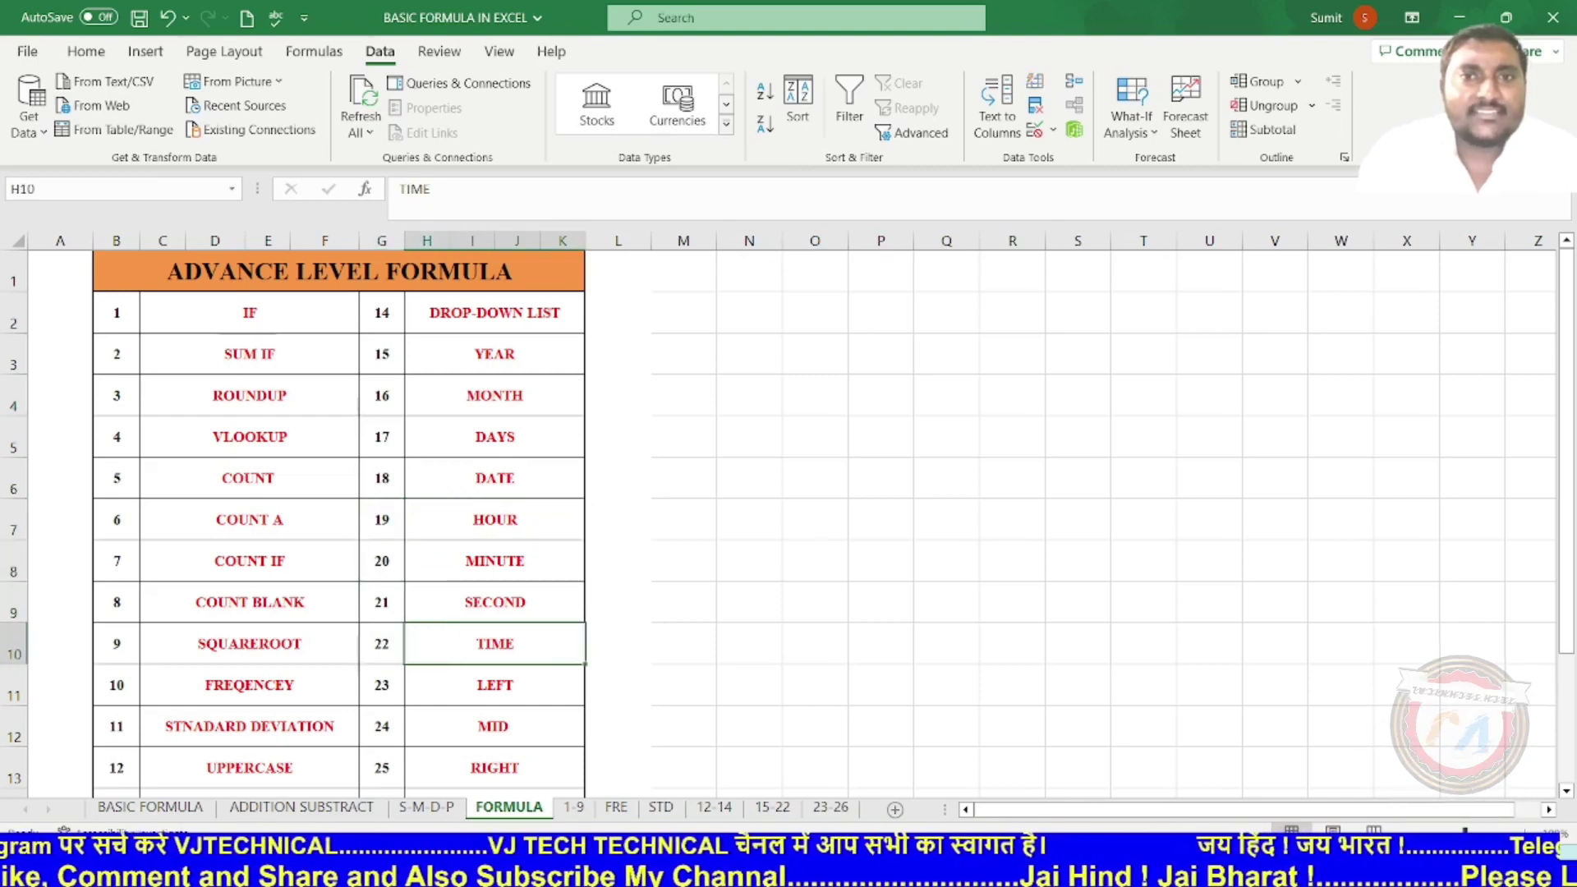
mouse_move(494, 520)
left_mouse_down()
mouse_move(494, 684)
mouse_move(495, 643)
mouse_move(382, 644)
left_mouse_up()
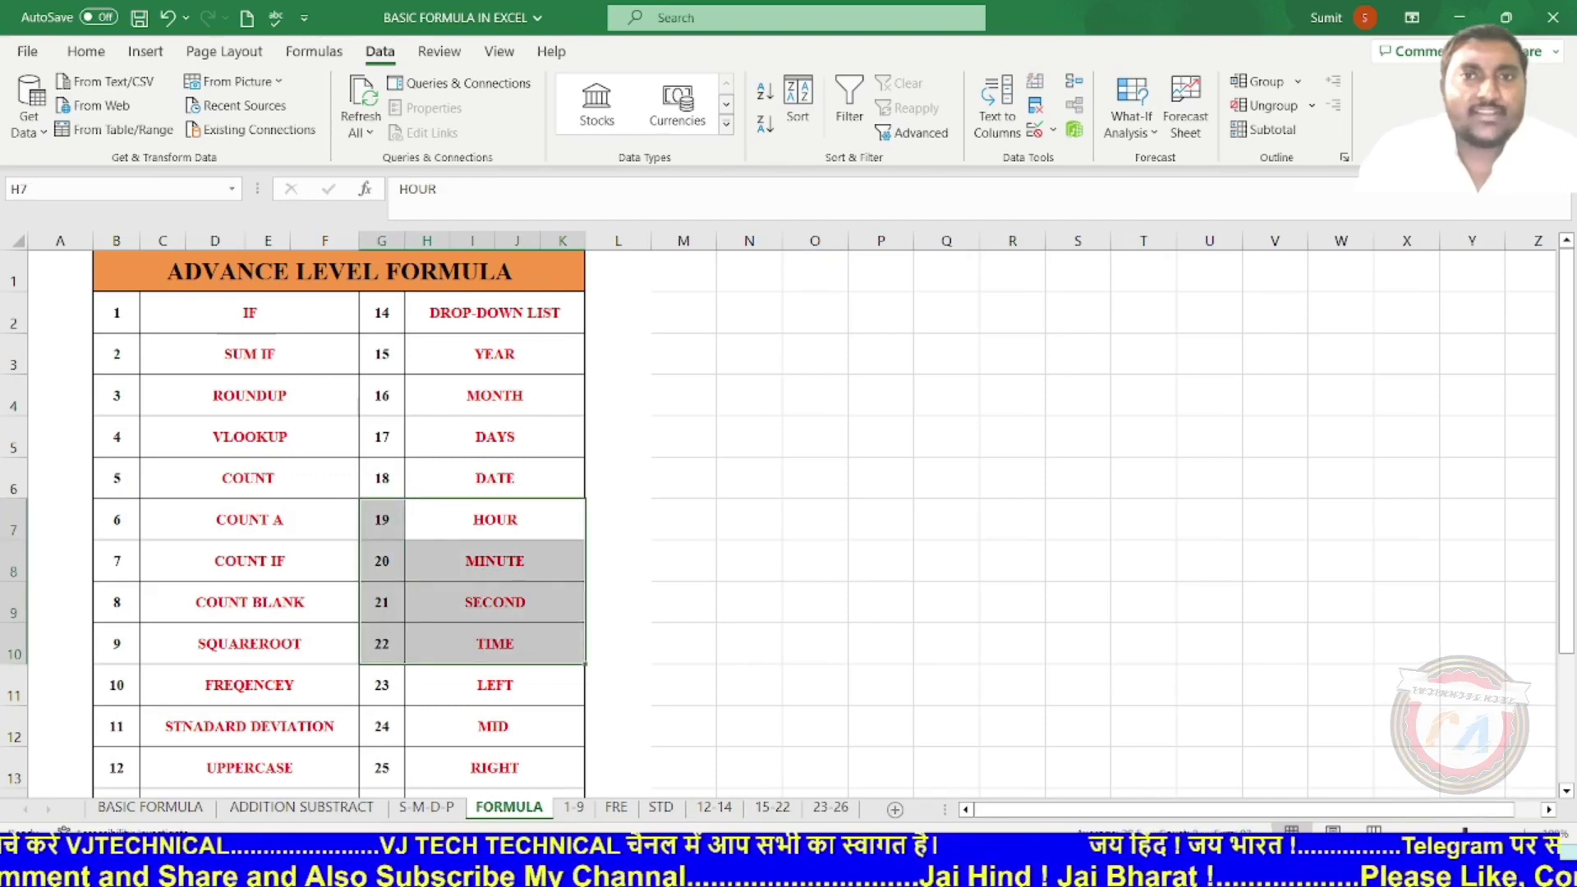
left_click(749, 602)
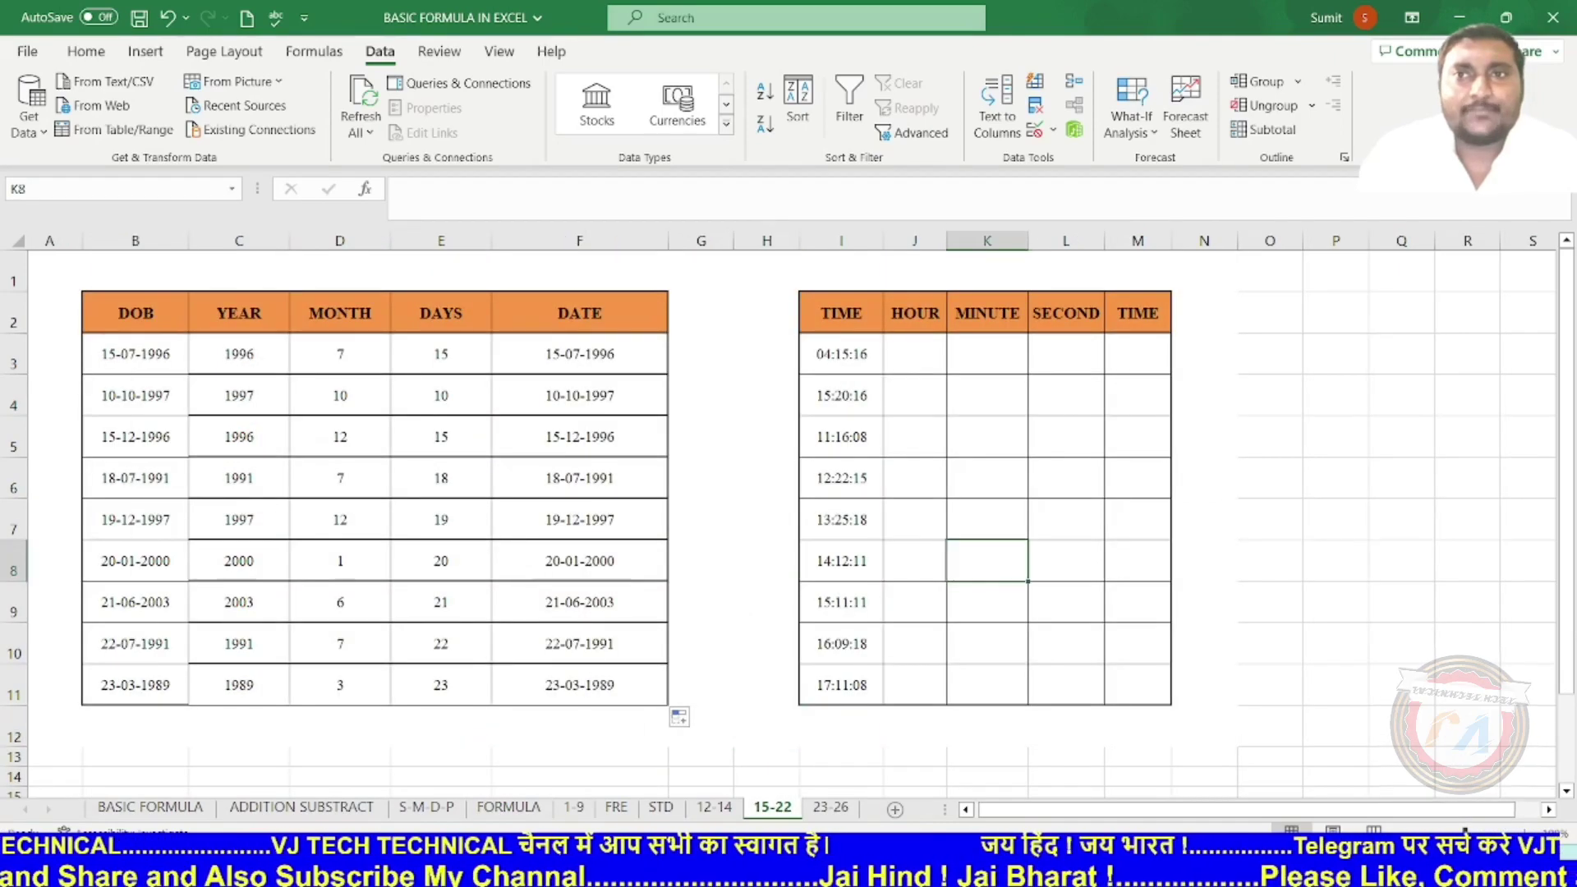
left_click(841, 354)
left_click_drag(841, 354, 841, 684)
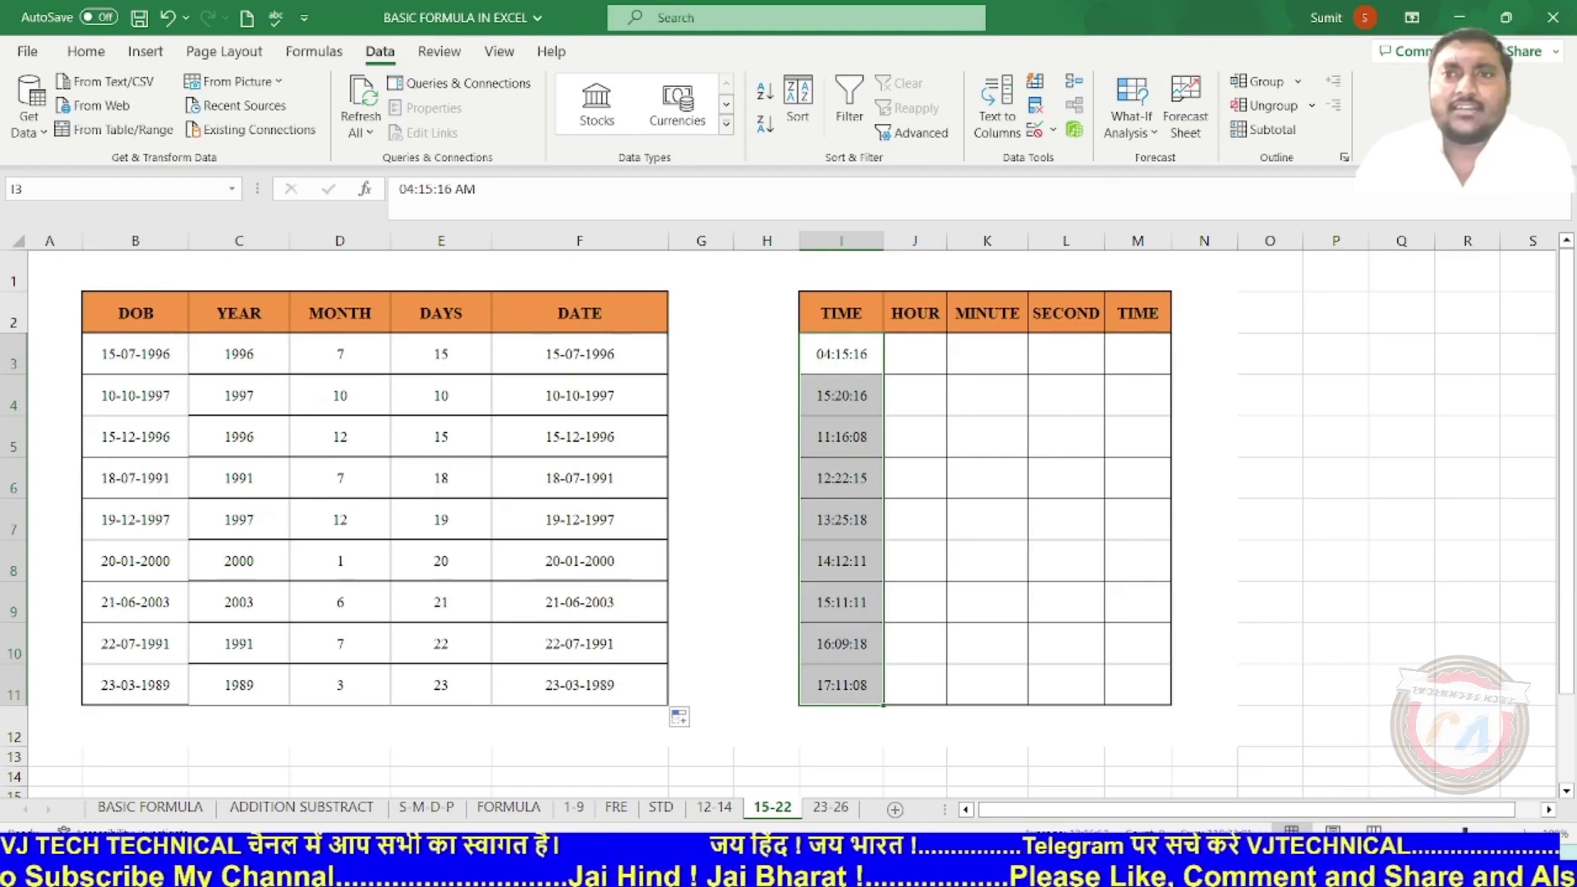
- Try entering the hours 04, 15 and 11 by hand in cells J3 to J5 of the HOUR column
left_click(915, 354)
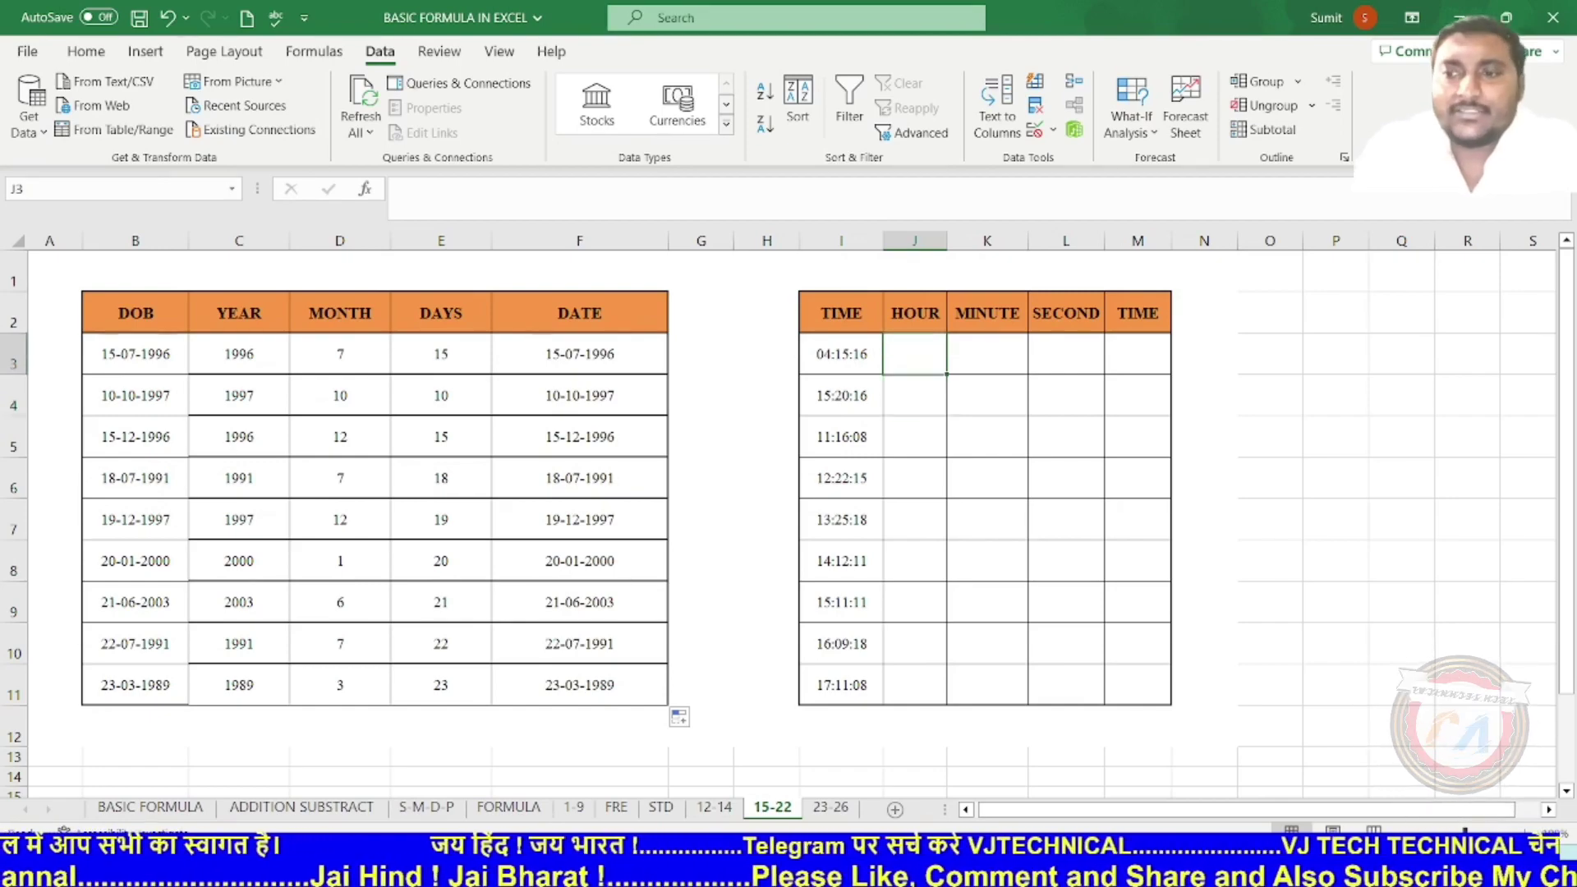
type("04")
key("Return")
type("15")
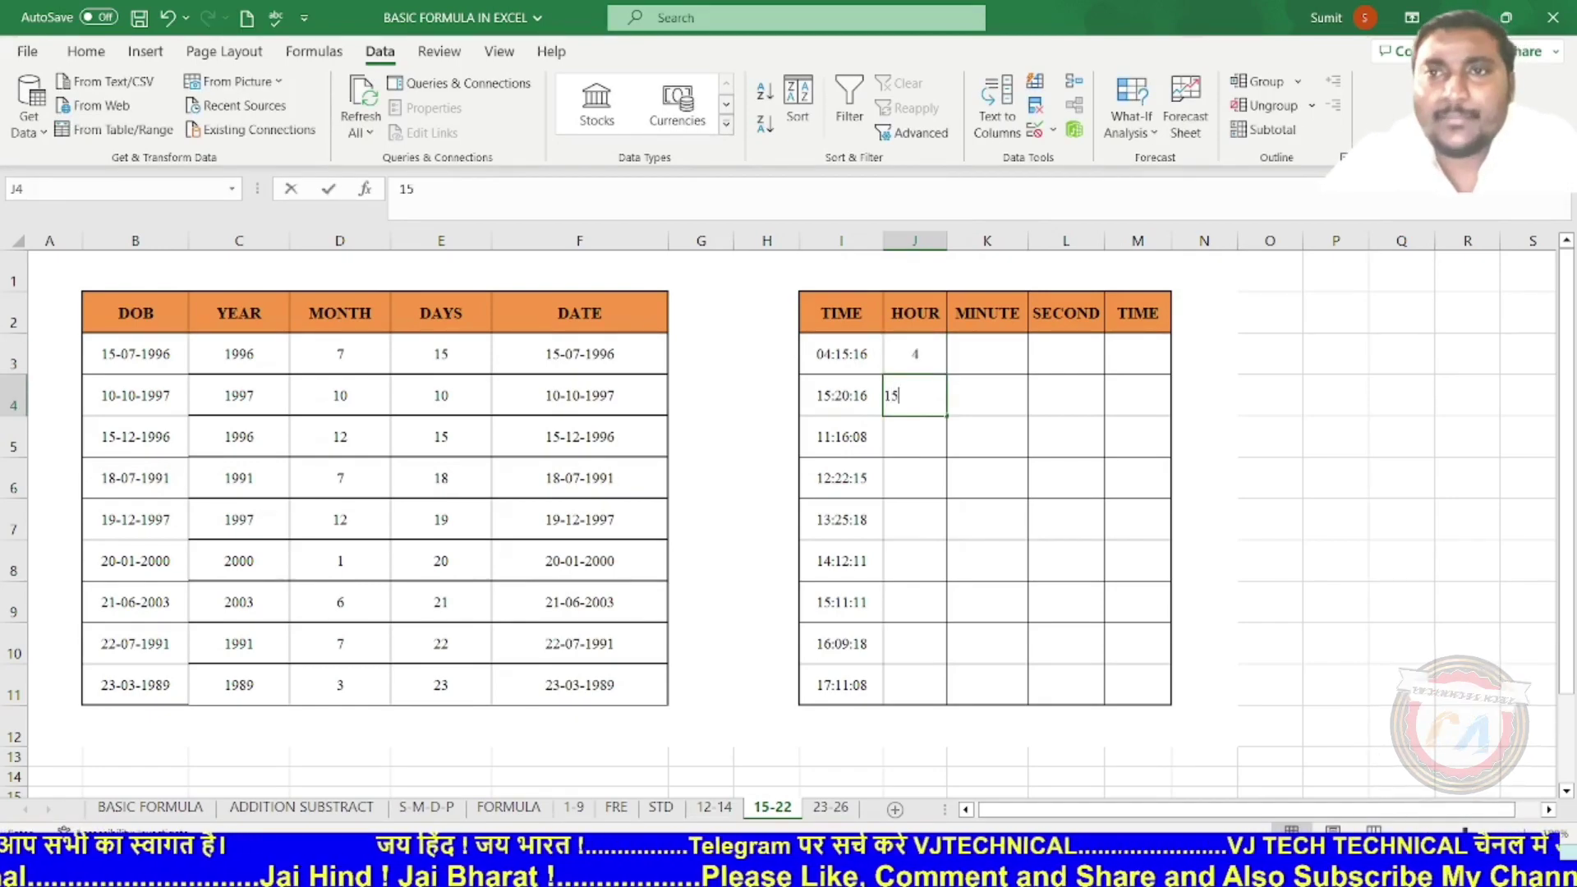
key("Return")
type("11")
key("Return")
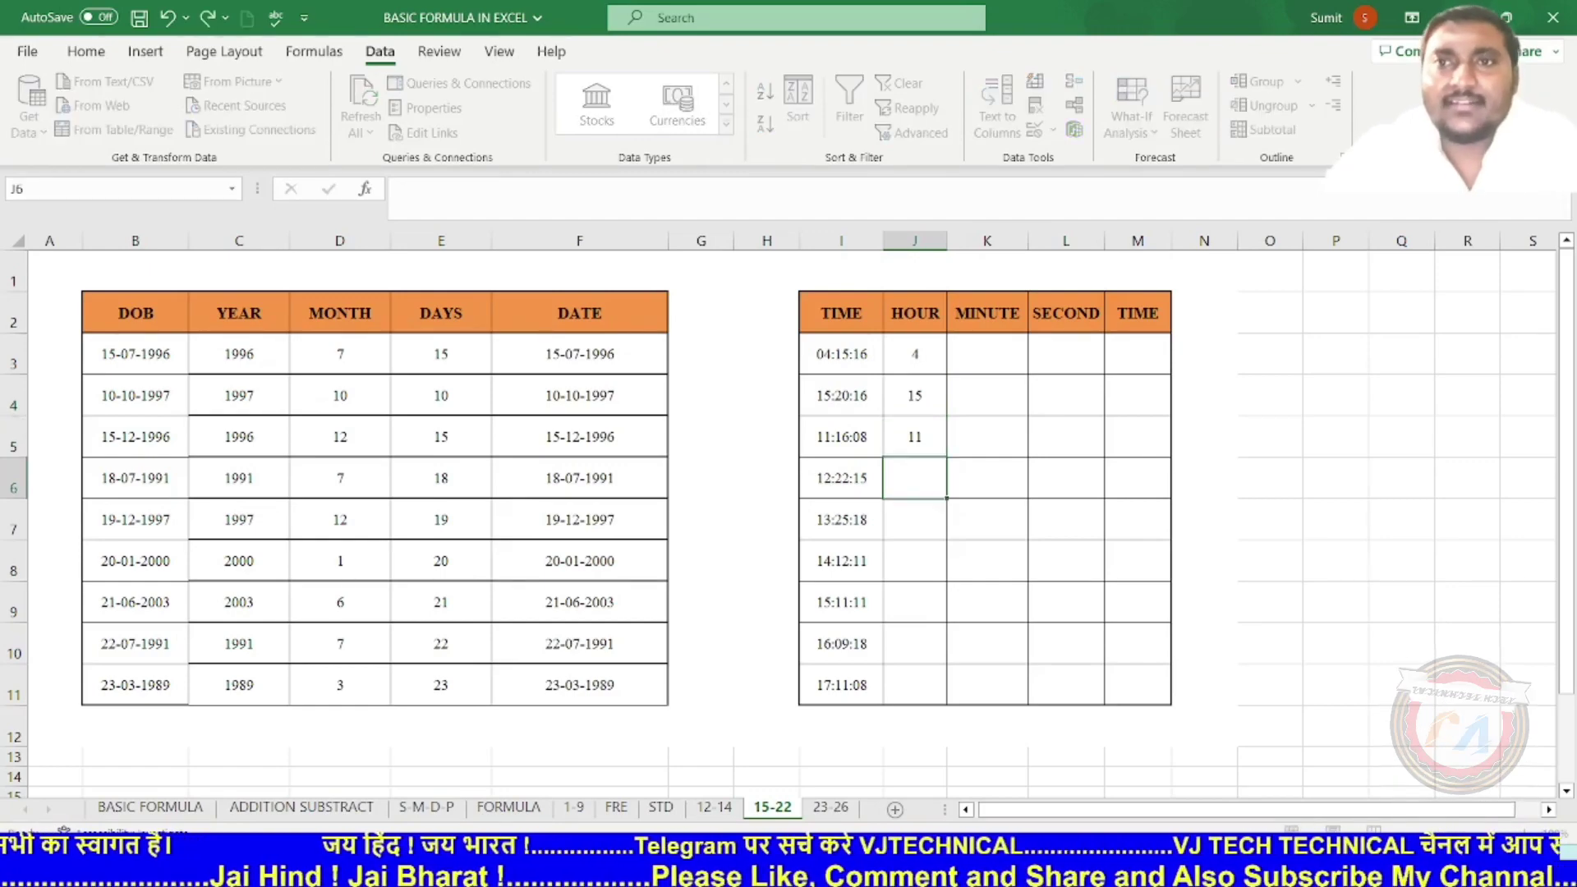
- Clear the manually entered hours from J3:J6
key("Up")
key("Up")
key("Up")
key("shift+Down")
key("shift+Down")
key("shift+Down")
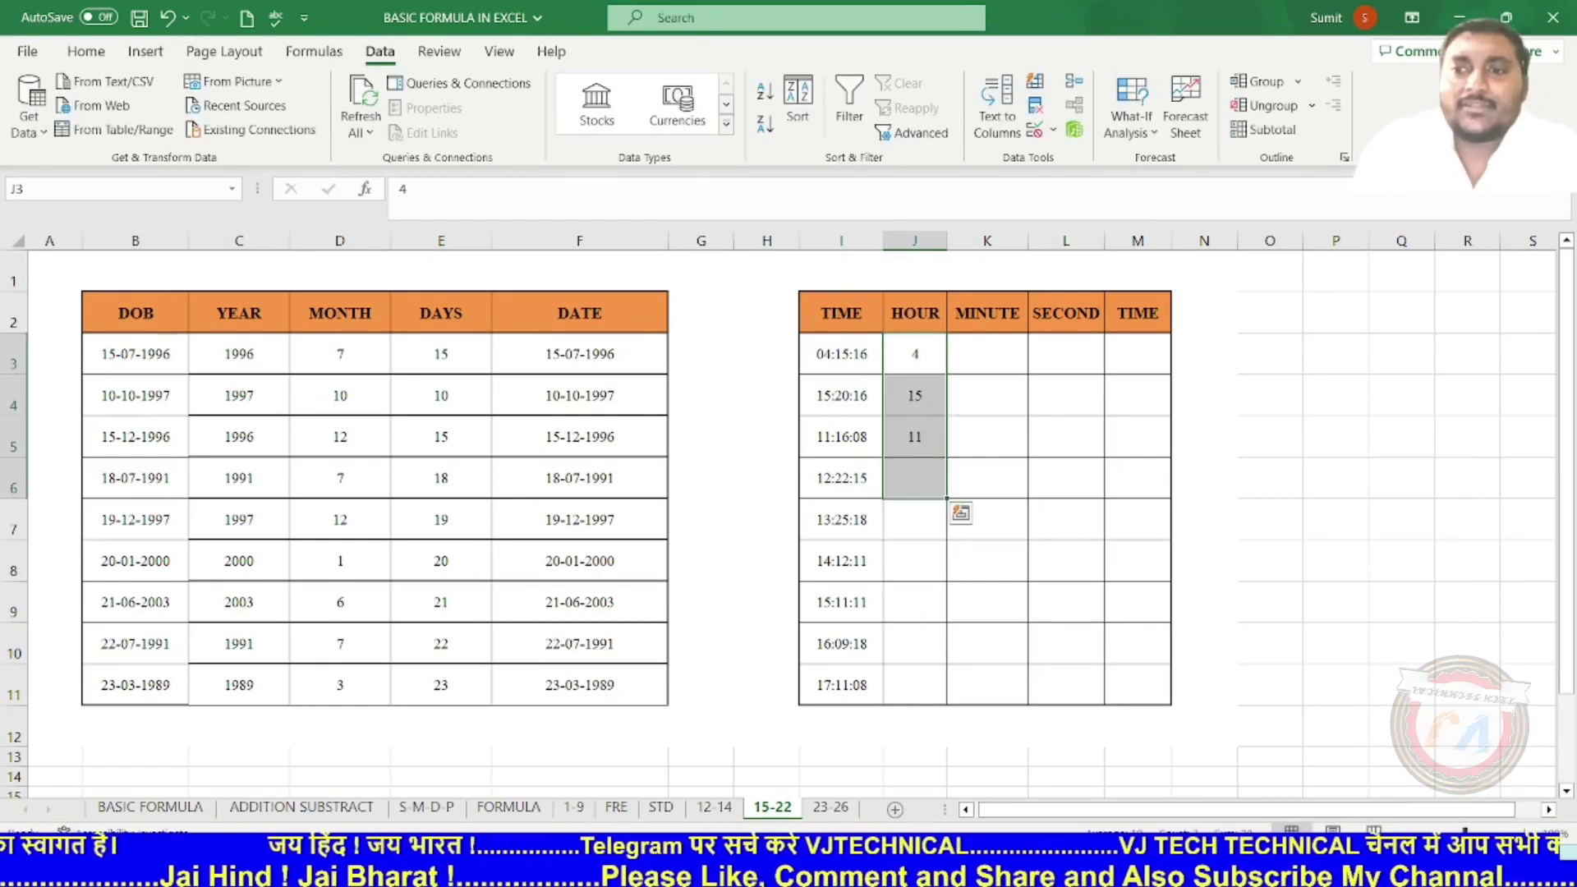
key("Delete")
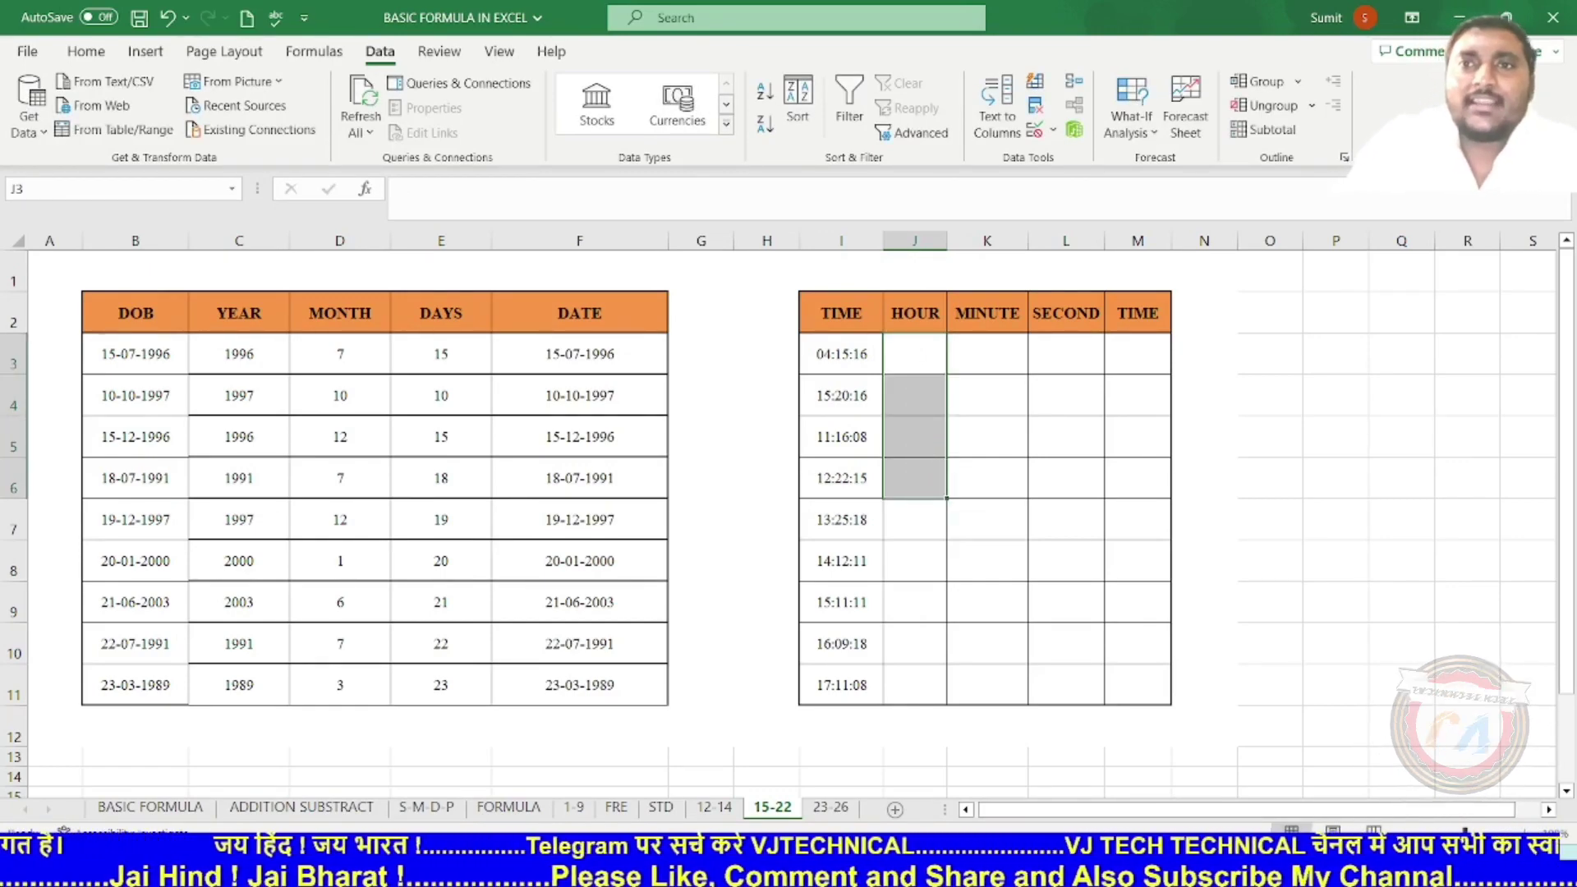
- Enter =HOUR(I3) in J3 and fill it down through J11 to extract the hour of every time
left_click(915, 354)
type("=")
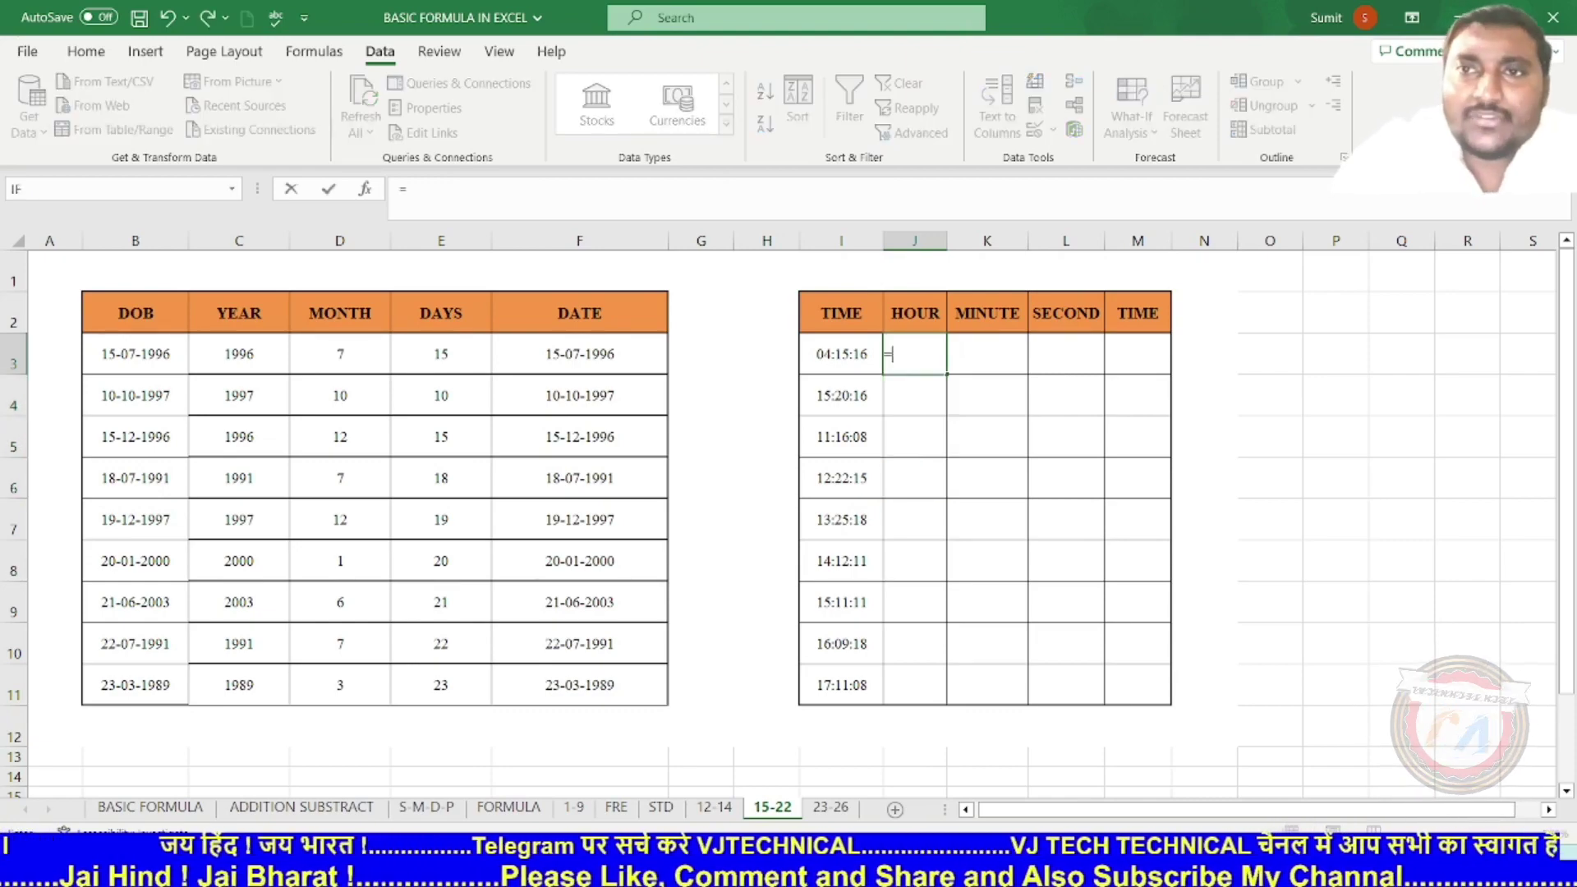
type("hour")
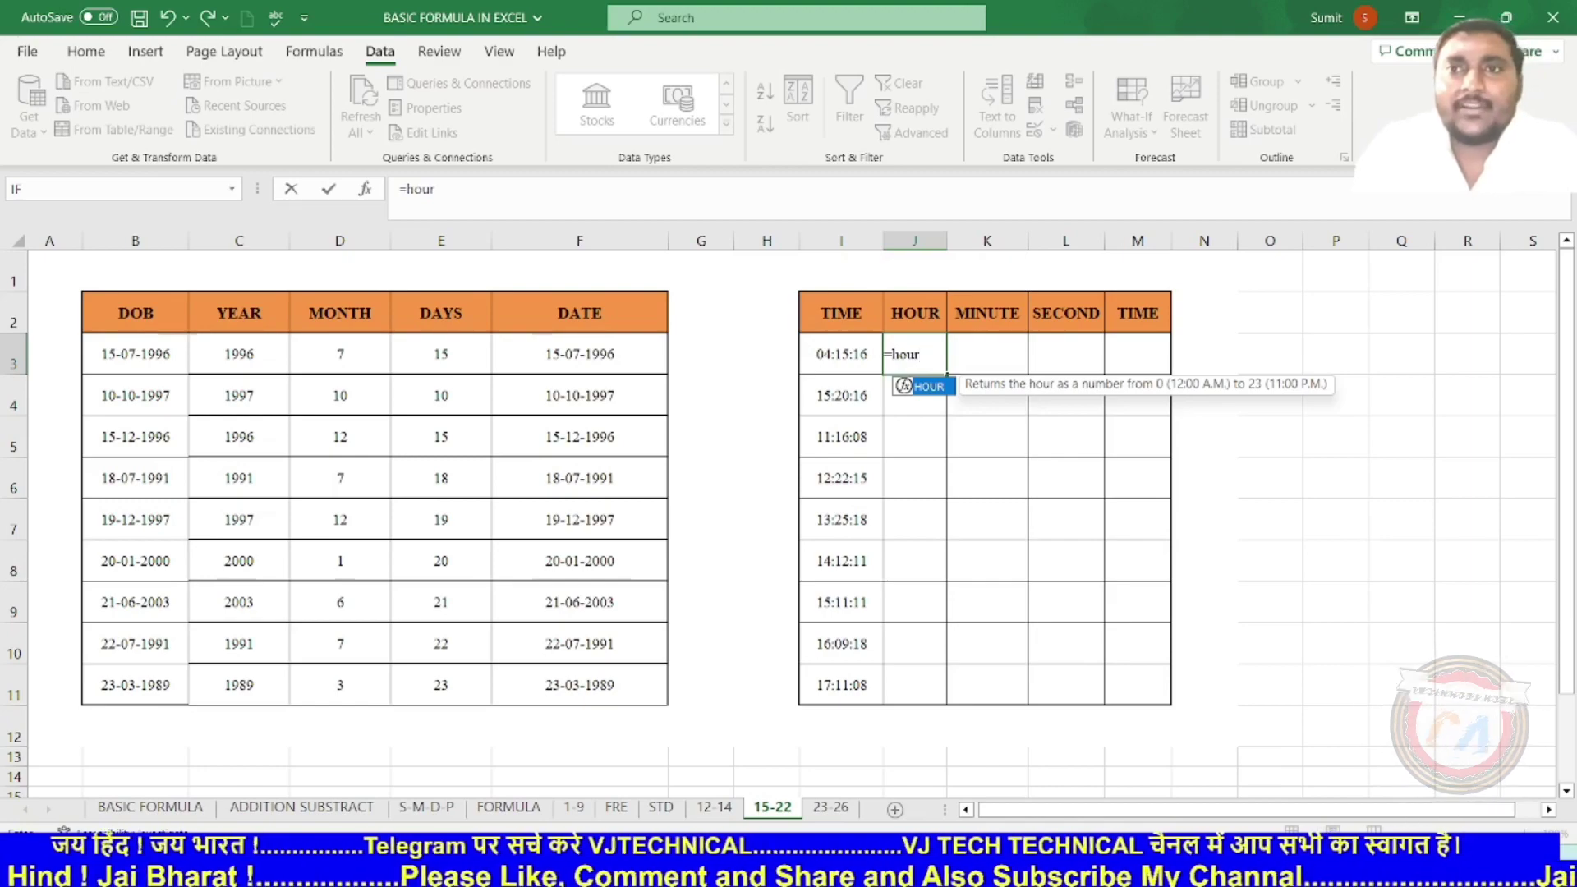
key("Tab")
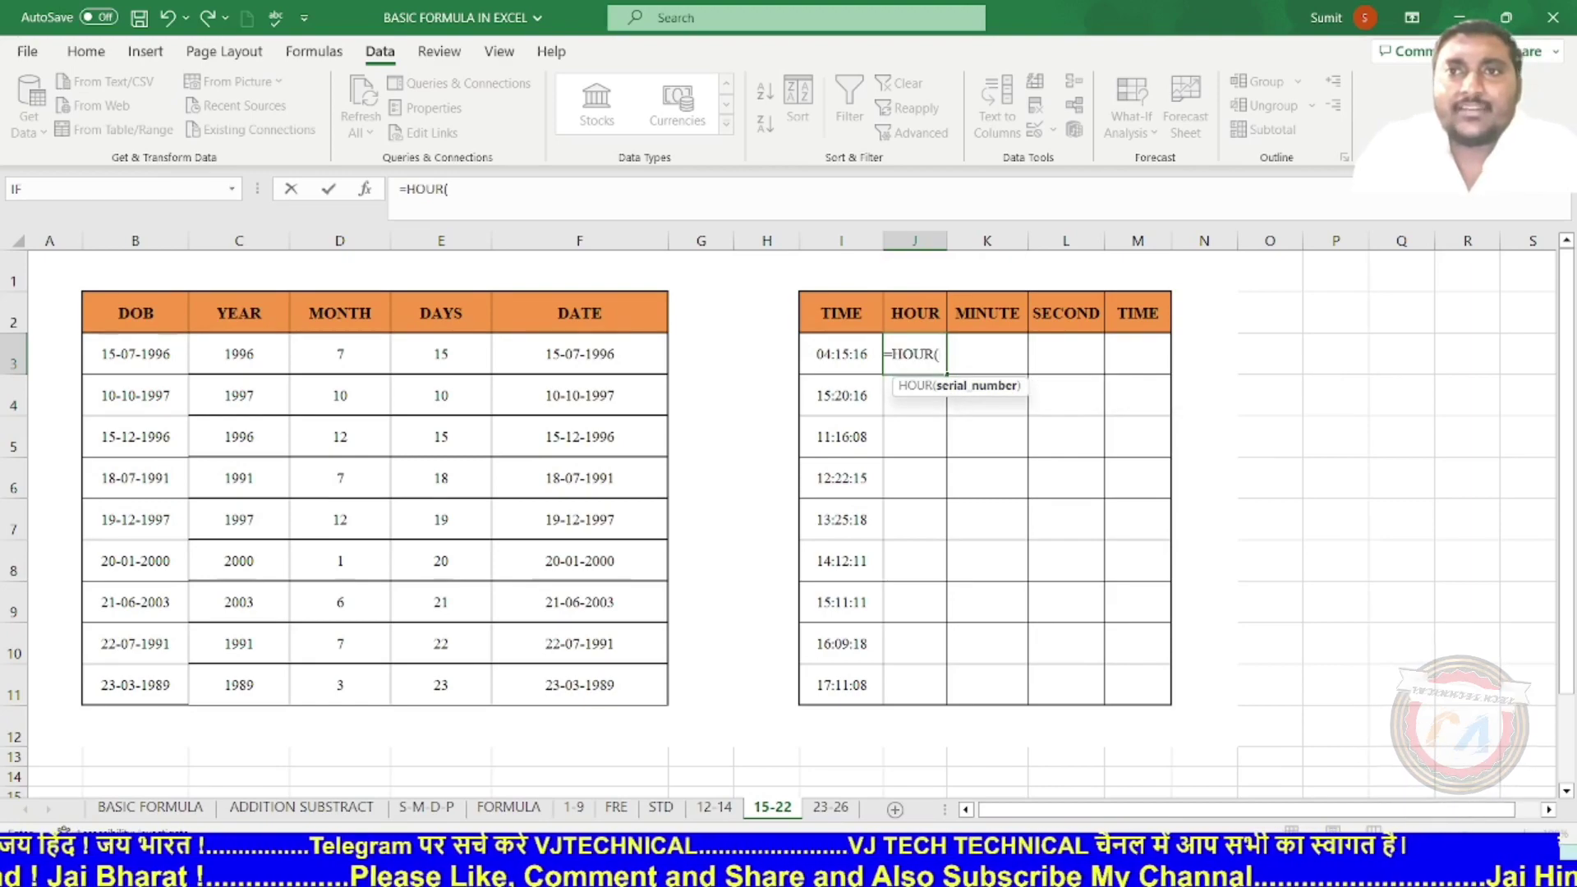
key("Left")
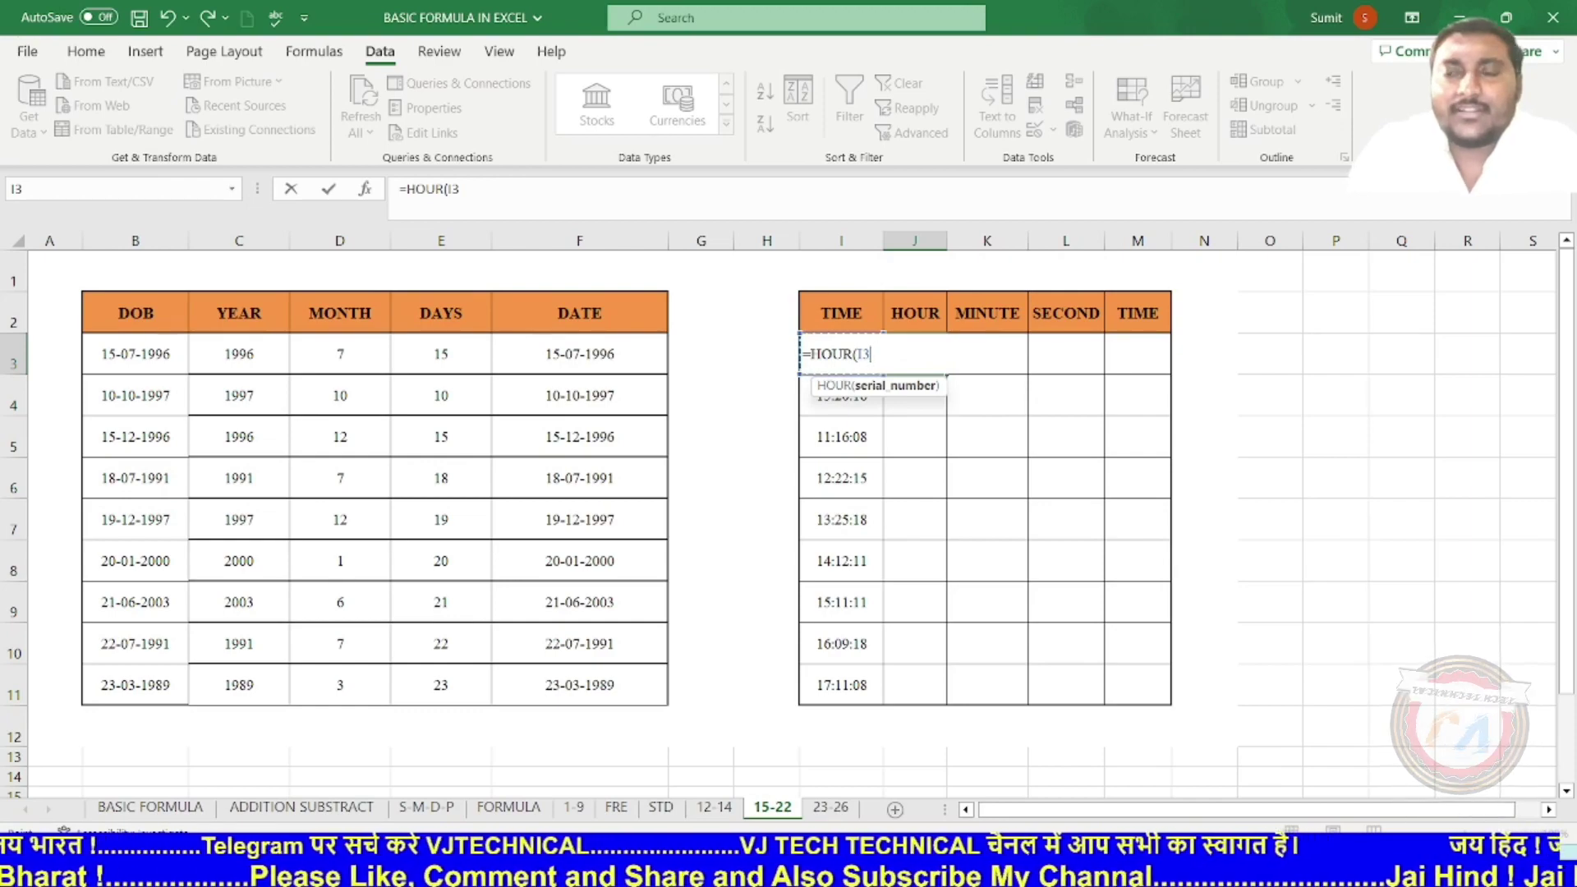
key("Return")
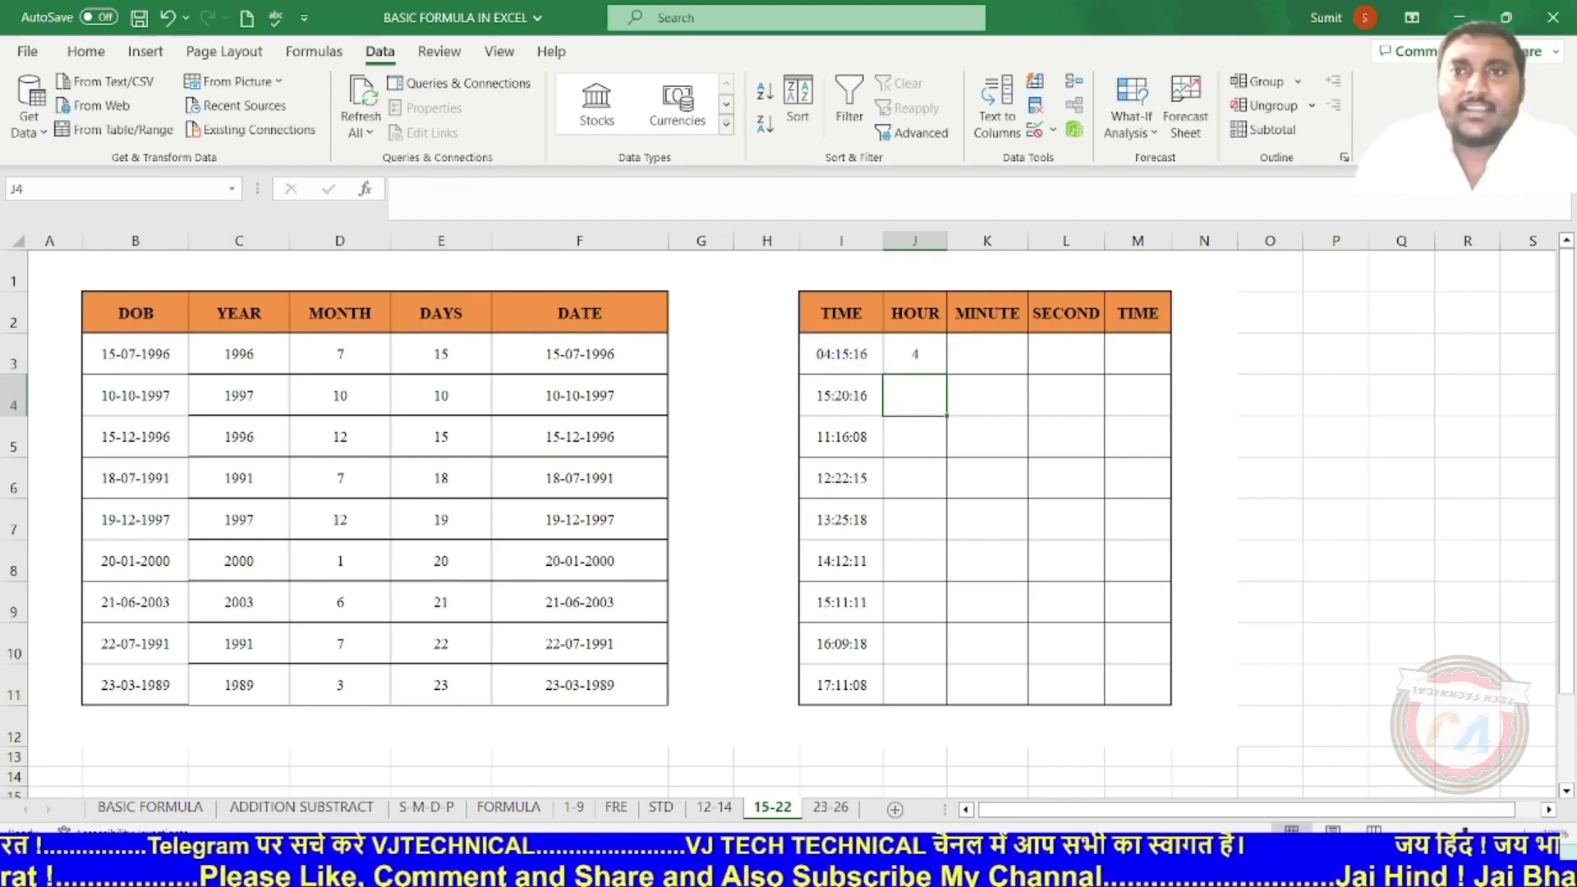
left_click(915, 354)
left_click_drag(947, 374, 946, 704)
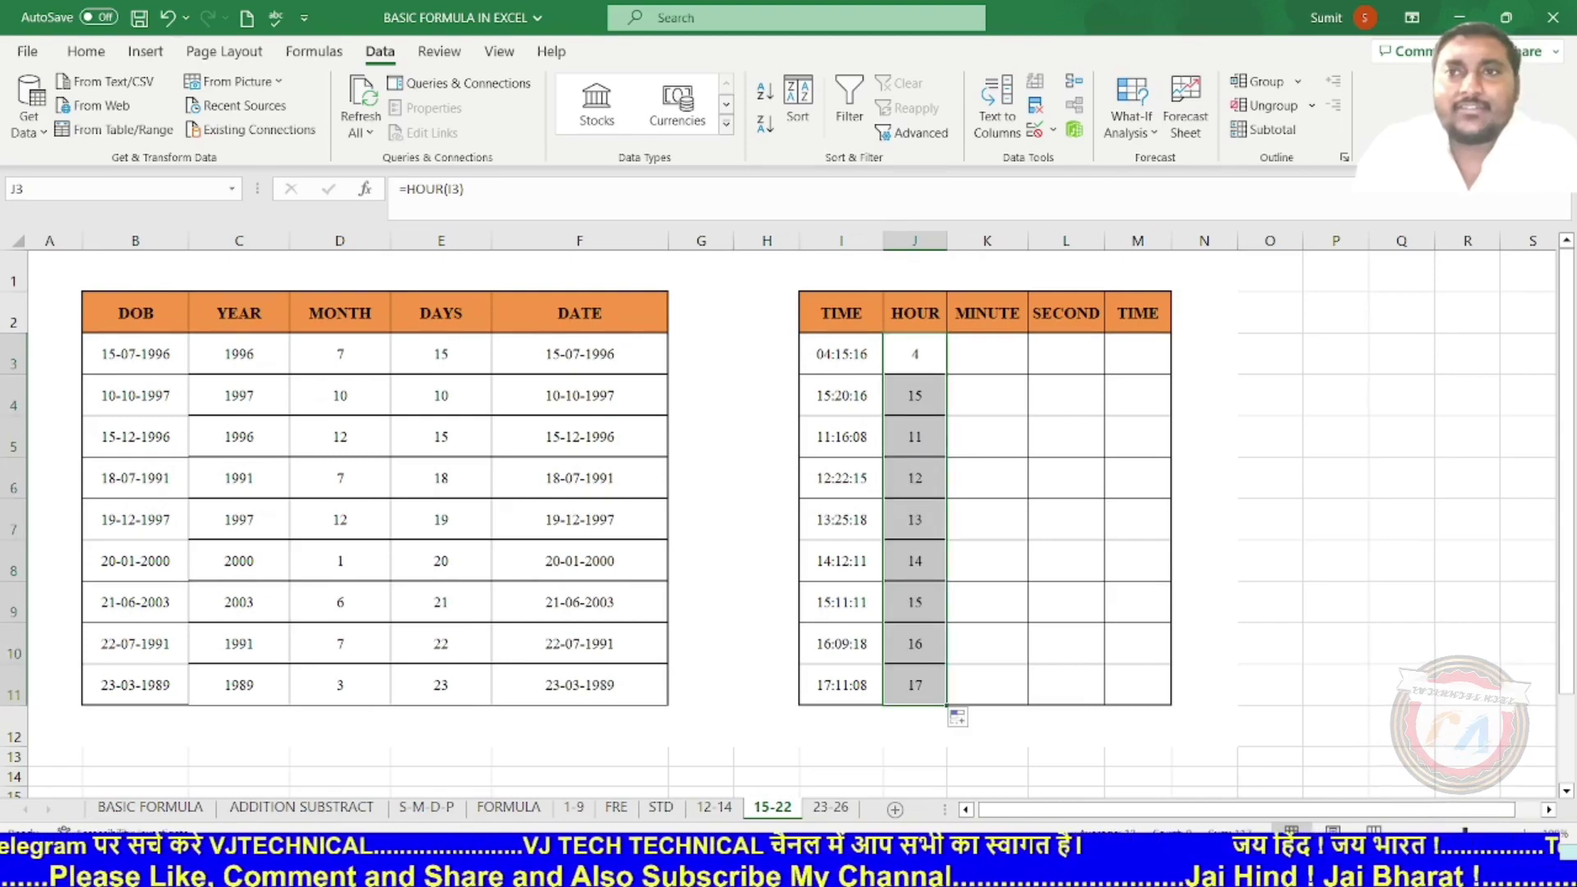
- Enter =MINUTE(I3) in K3 and fill it down through K11 to extract the minutes of every time
left_click(987, 354)
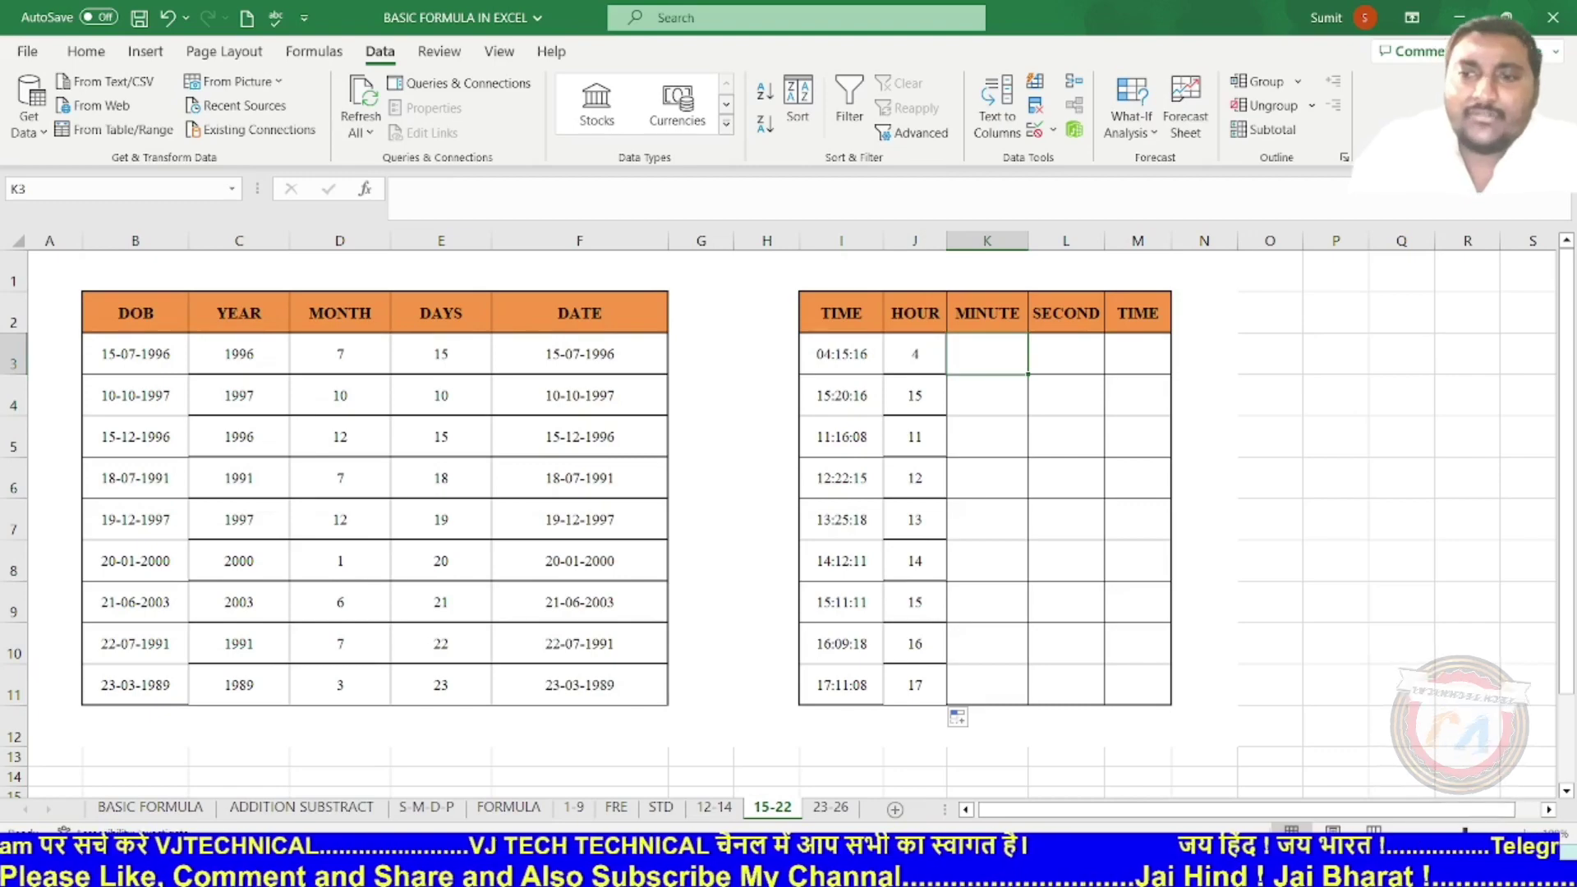
type("=minu")
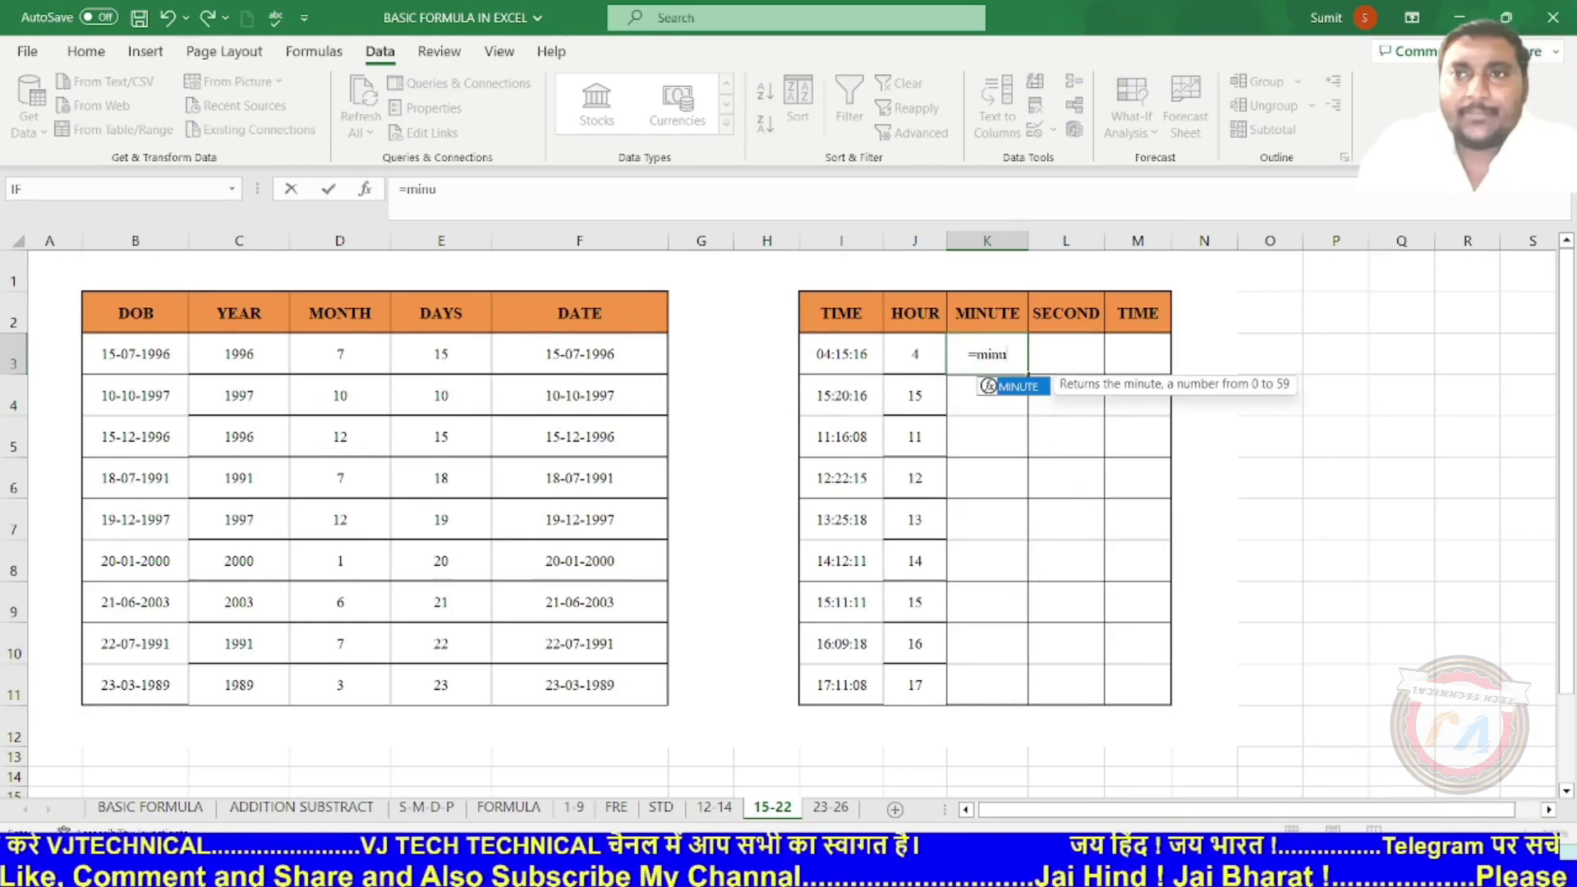
key("Tab")
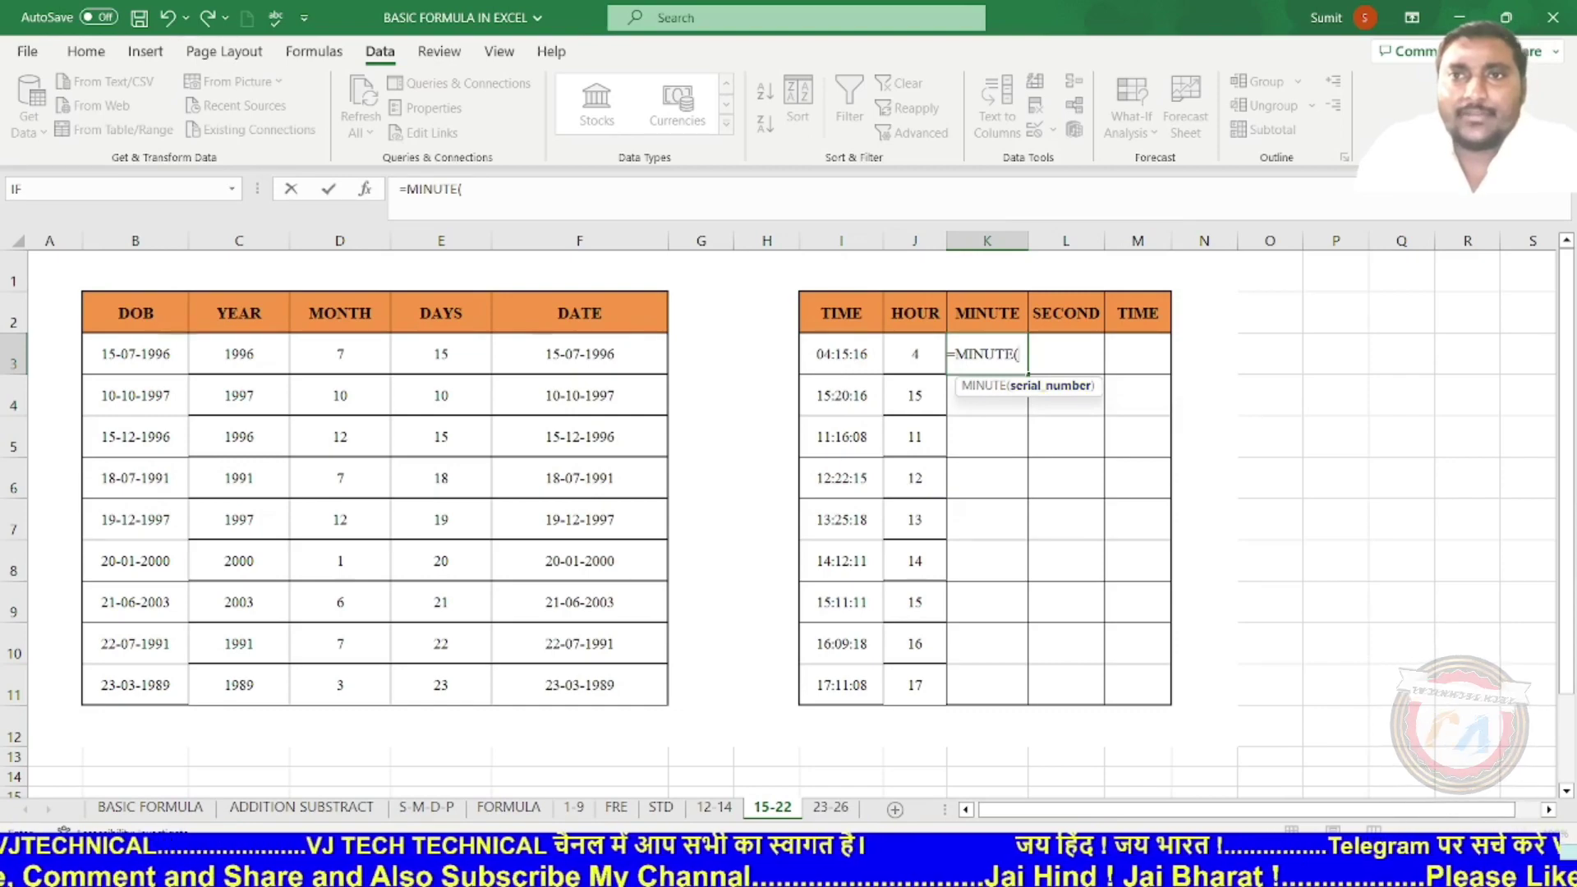
key("Left")
key("Left")
key("Return")
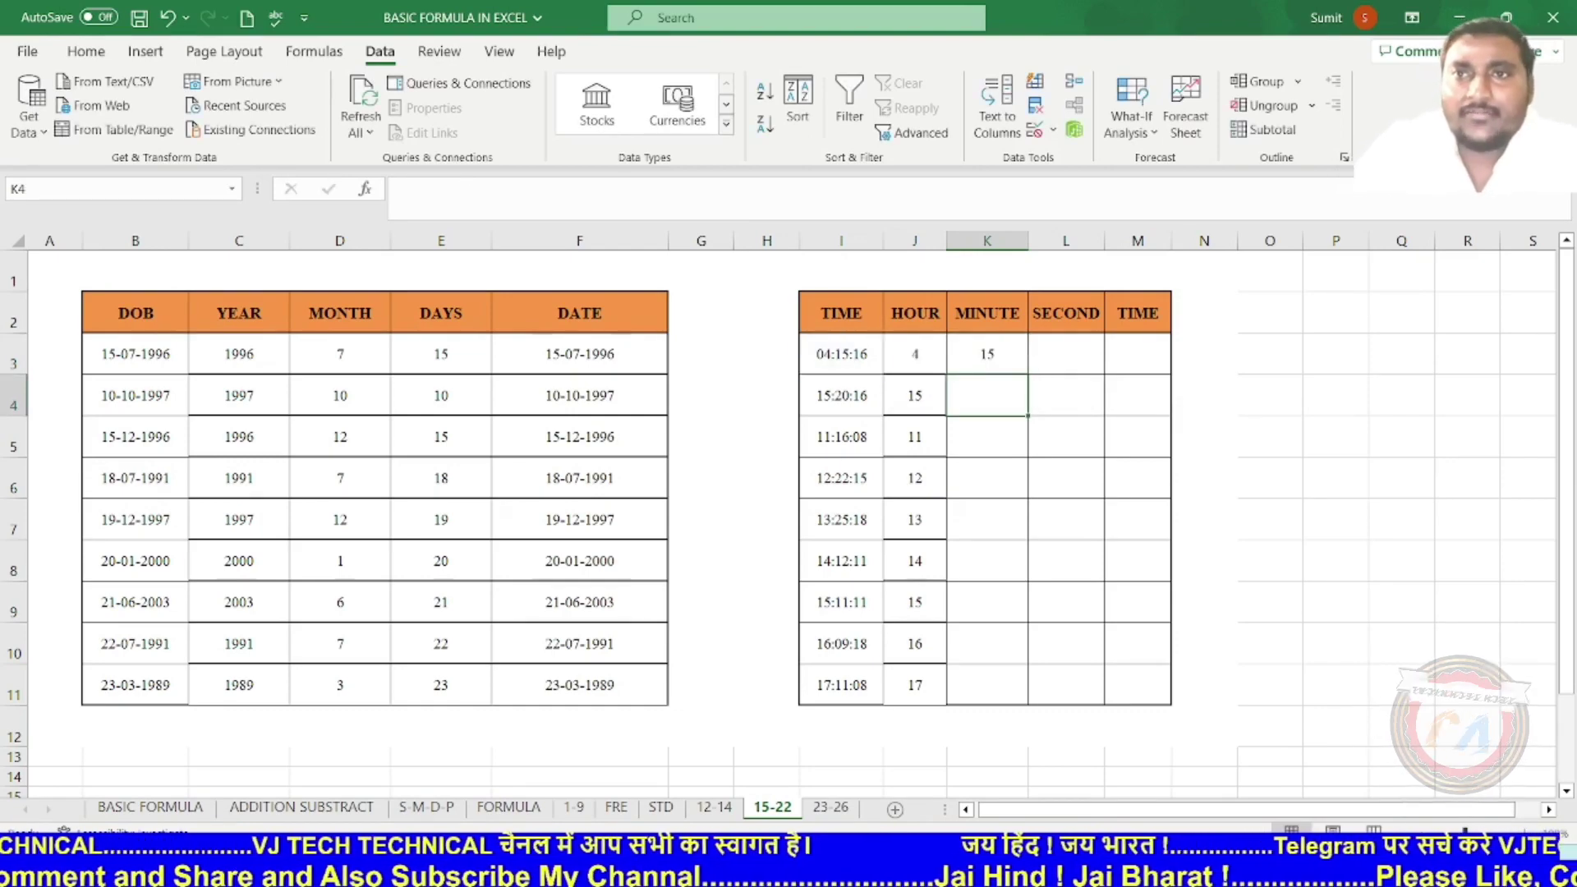
key("Up")
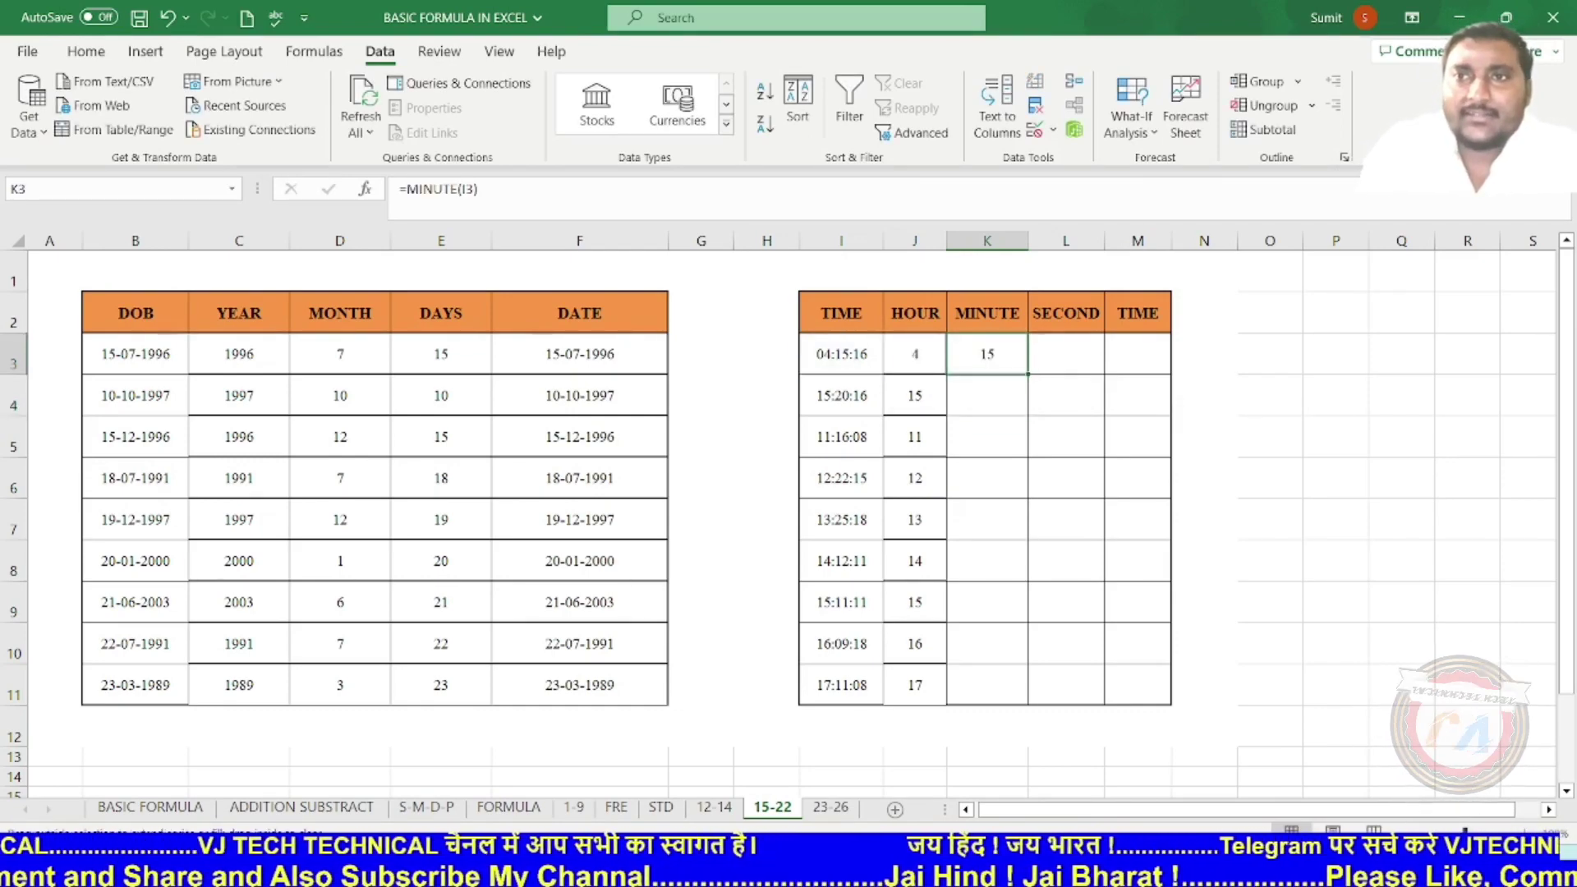
left_click_drag(1028, 375, 1027, 702)
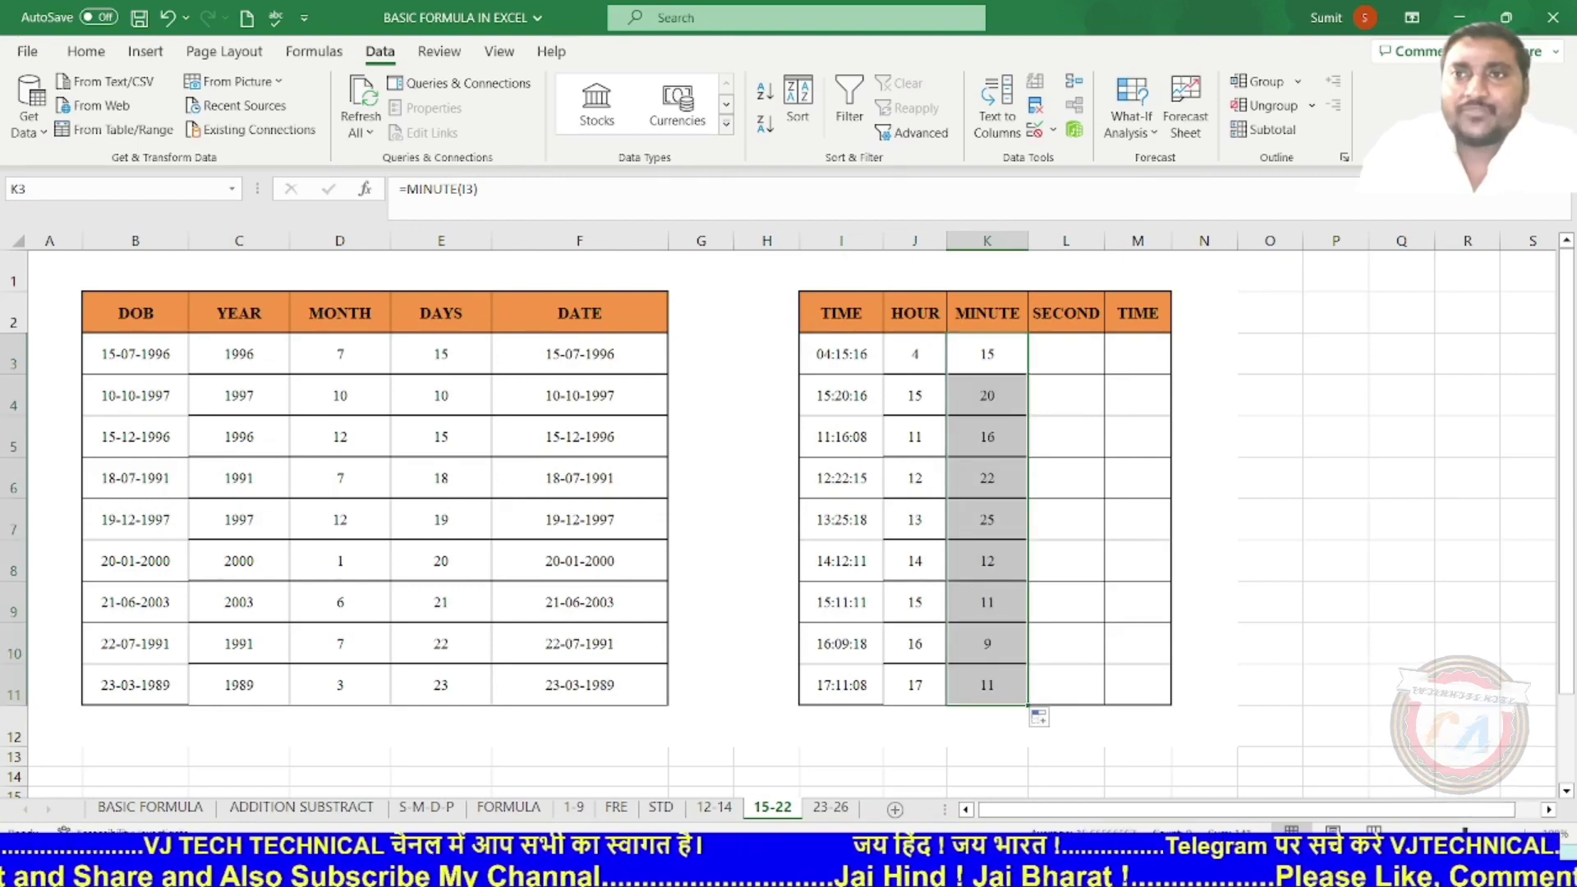
- Enter =SECOND(I3) in L3 to extract the seconds of the first time
key("Right")
type("=s")
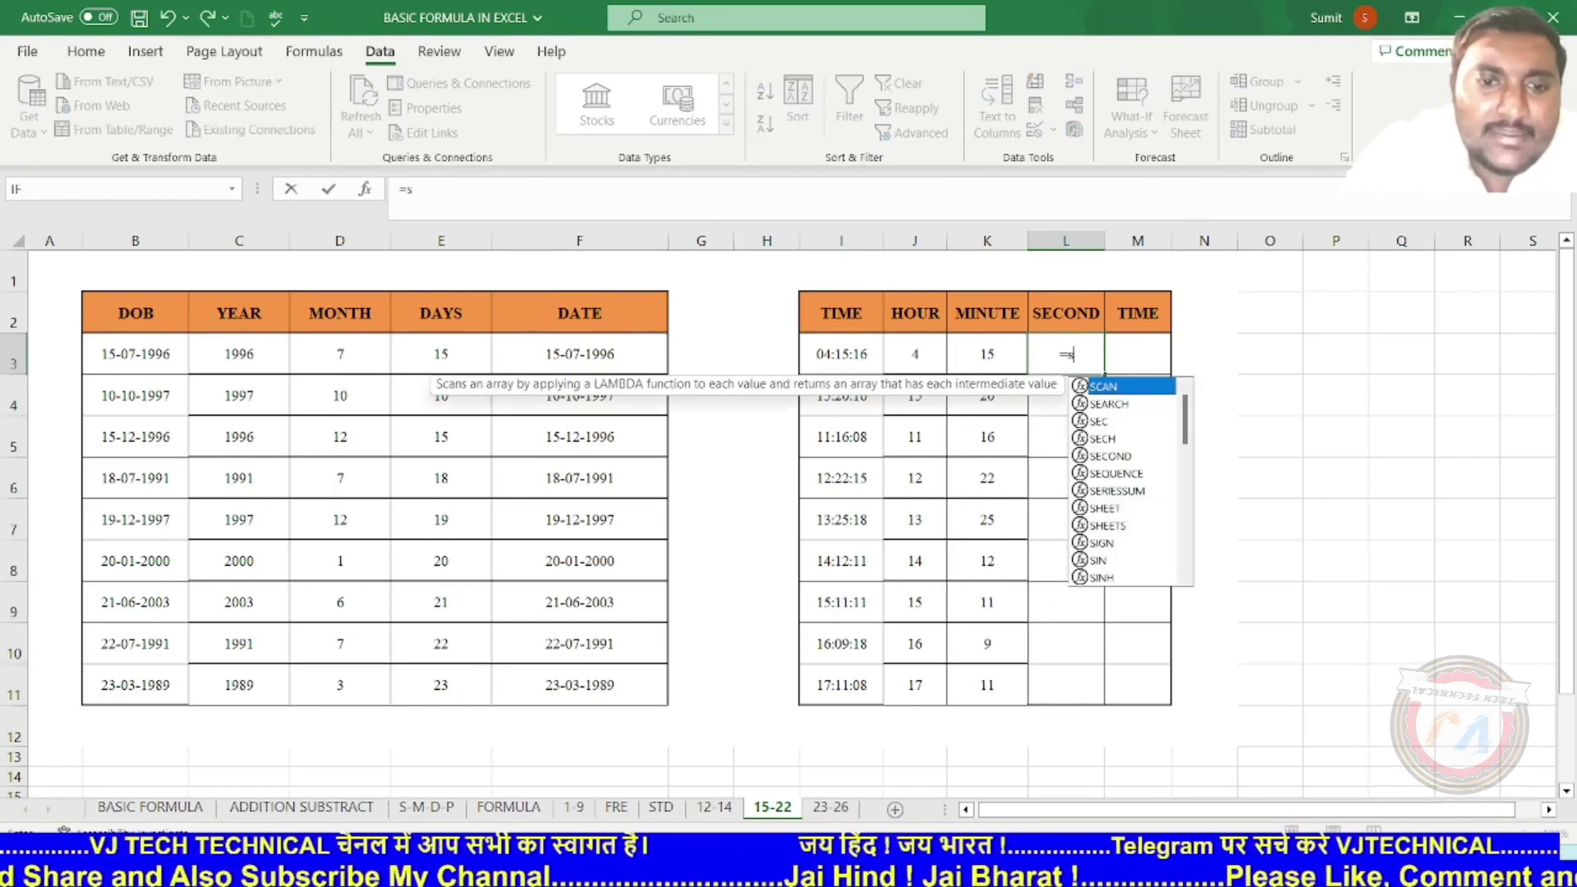
type("e")
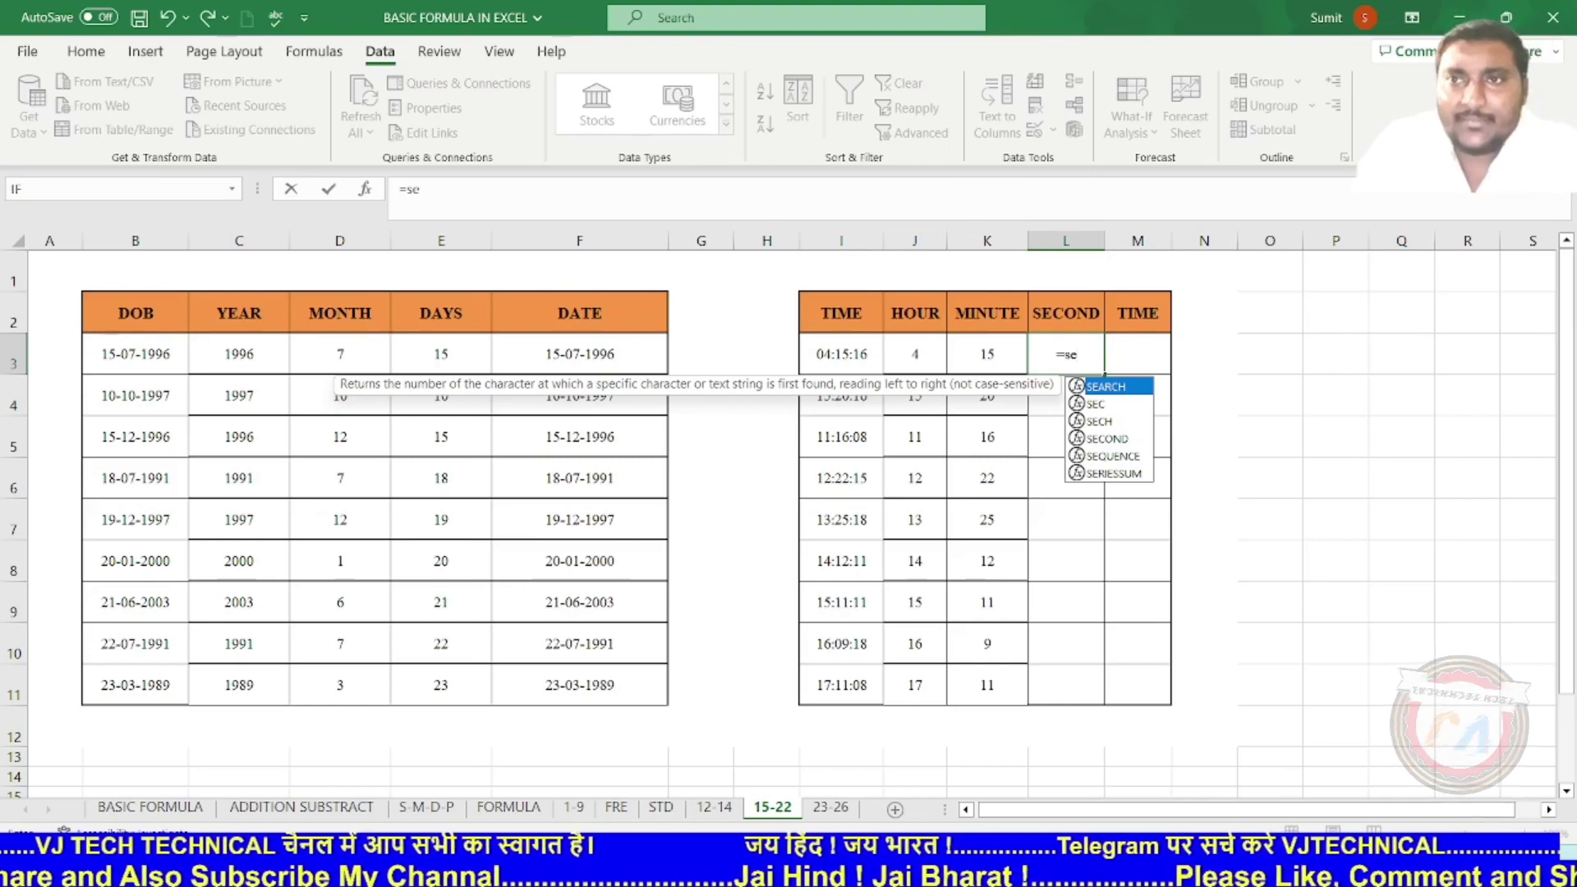
key("Down")
key("Down")
key("Down")
key("Tab")
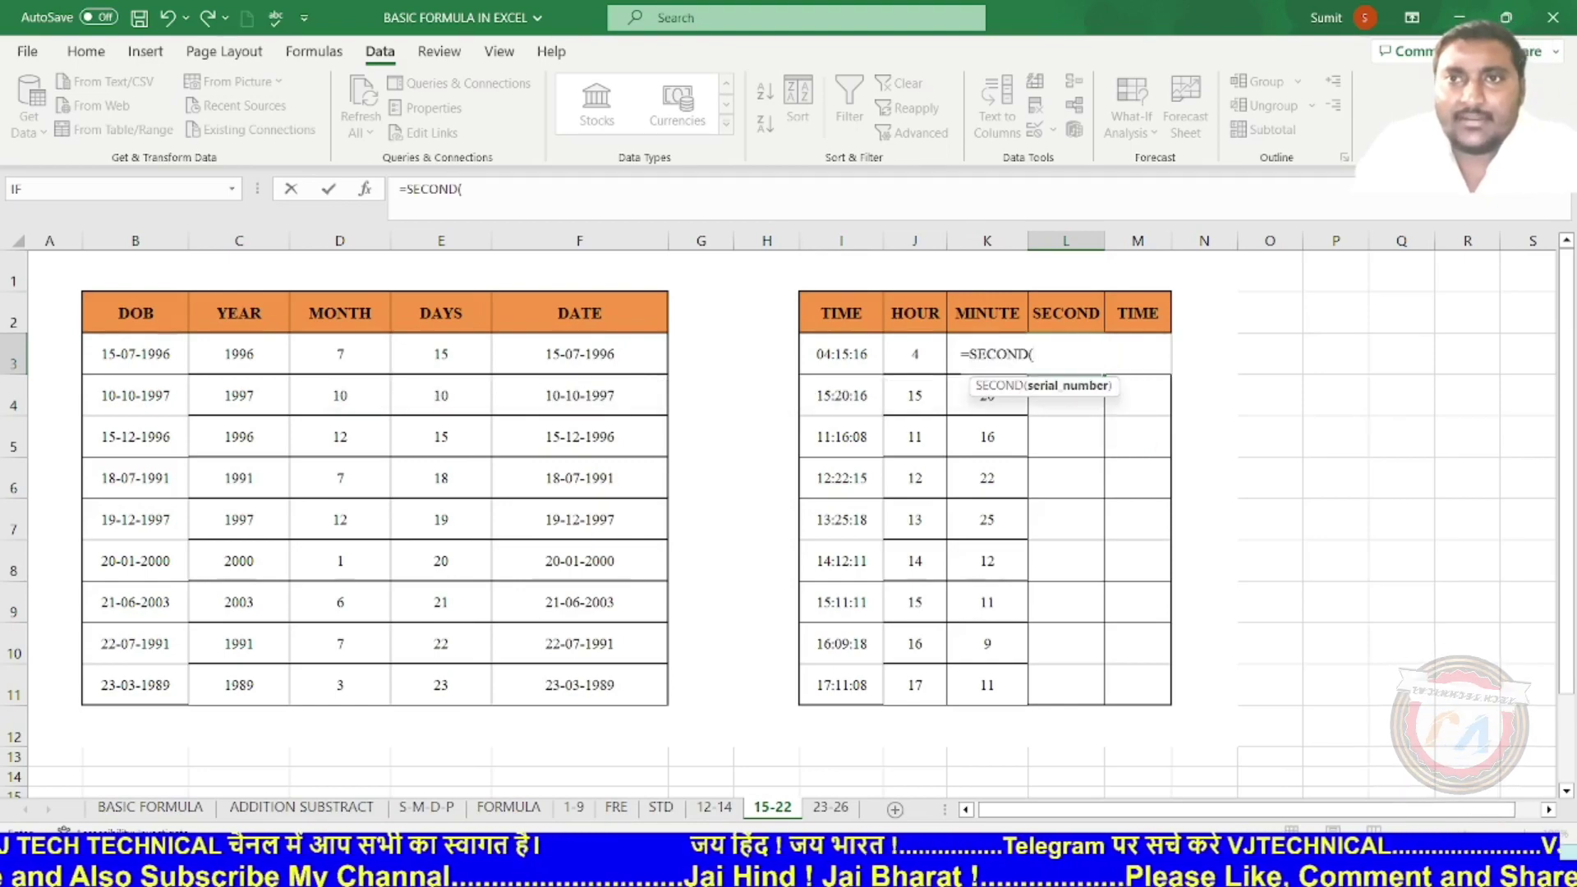
key("Left")
key("Left")
key("Left")
key("Return")
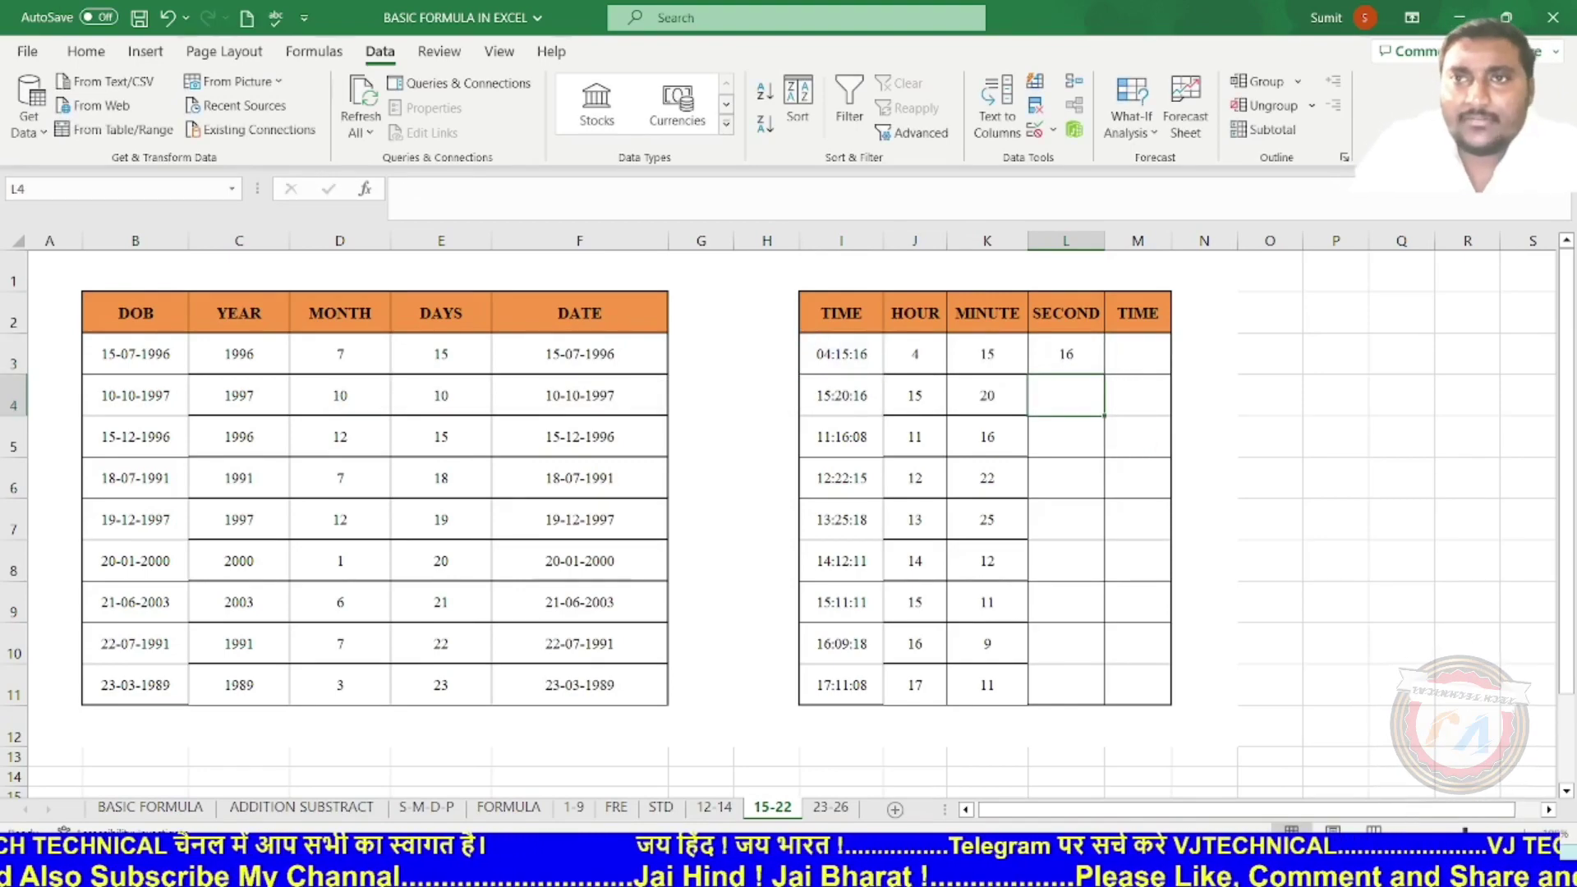
- Fill the SECOND formula from L3 down through L11
key("Up")
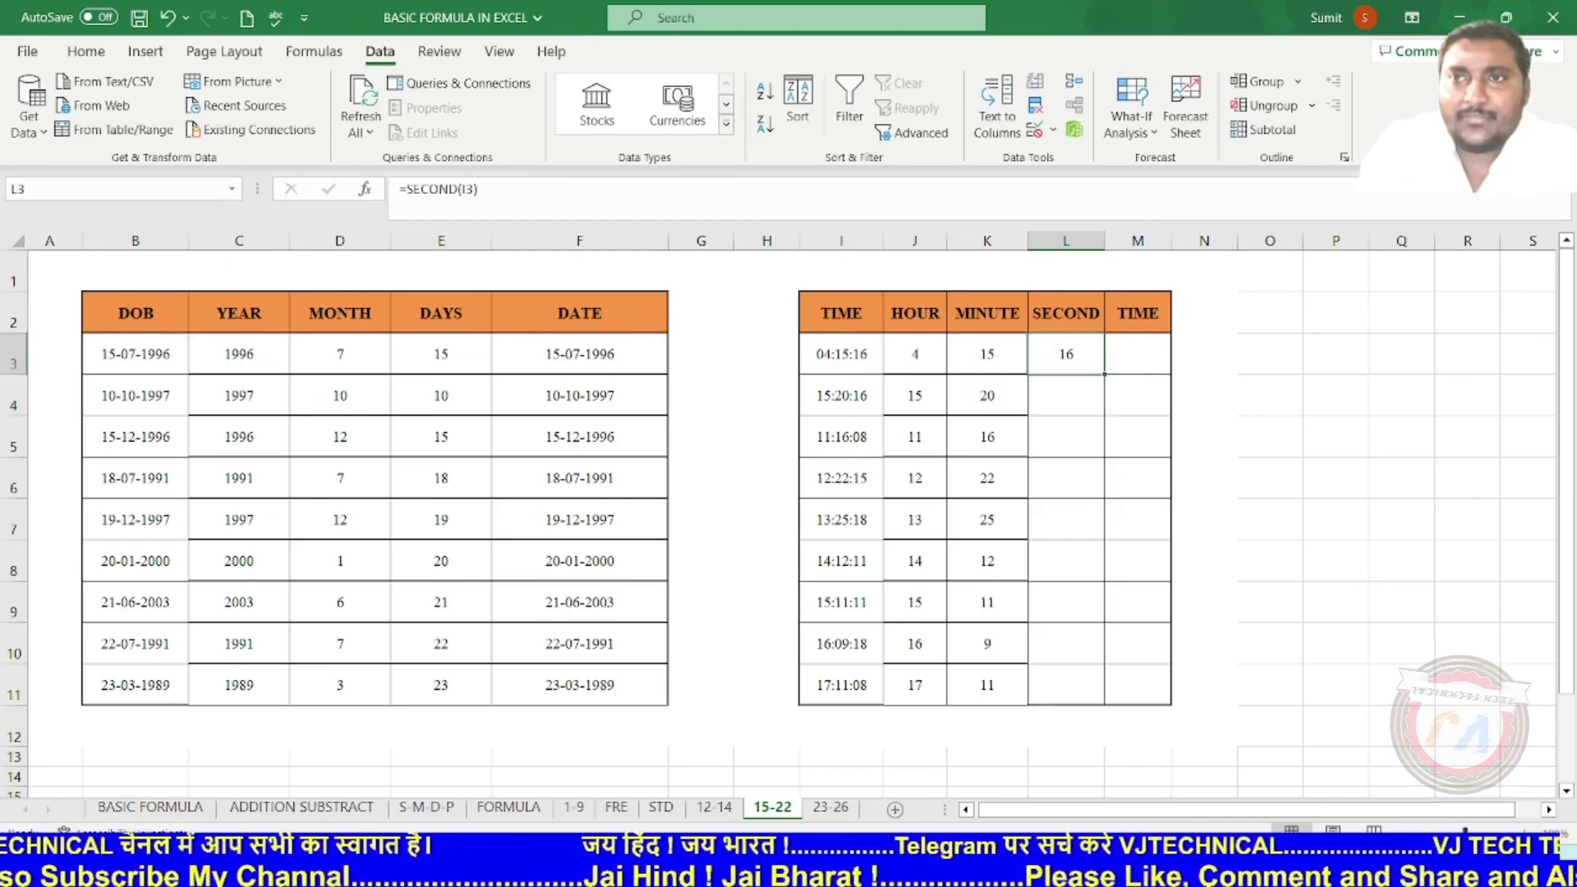
key("shift+Down")
key("shift+Down")
key("shift+Down")
key("shift+Down")
key("shift+Down")
key("shift+Down")
key("shift+Down")
key("ctrl+d")
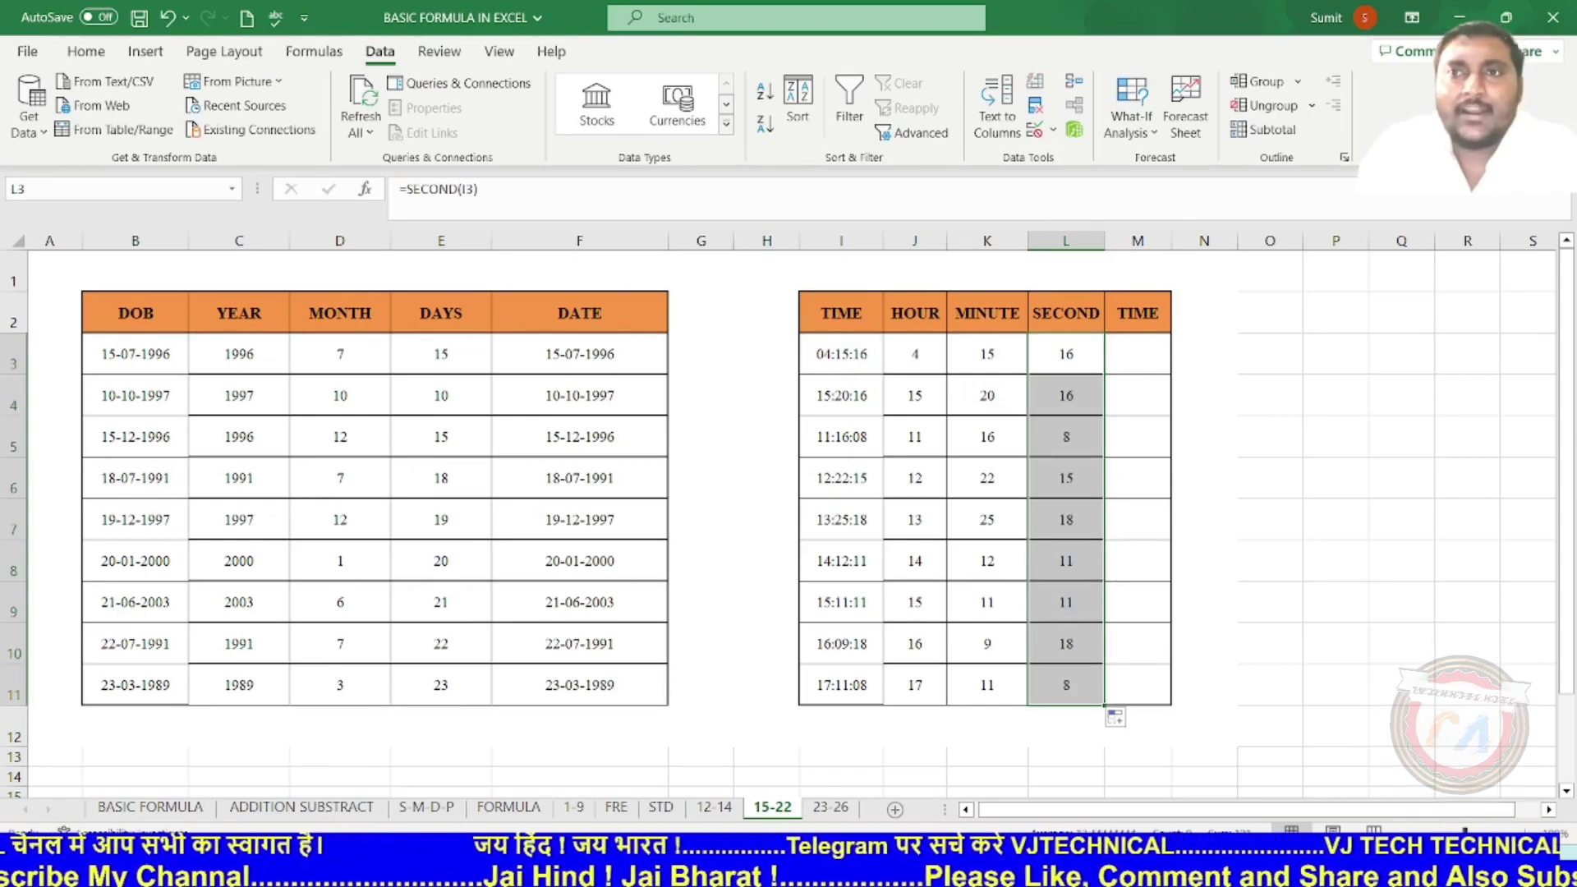
key("Left")
key("Left")
key("Right")
key("Right")
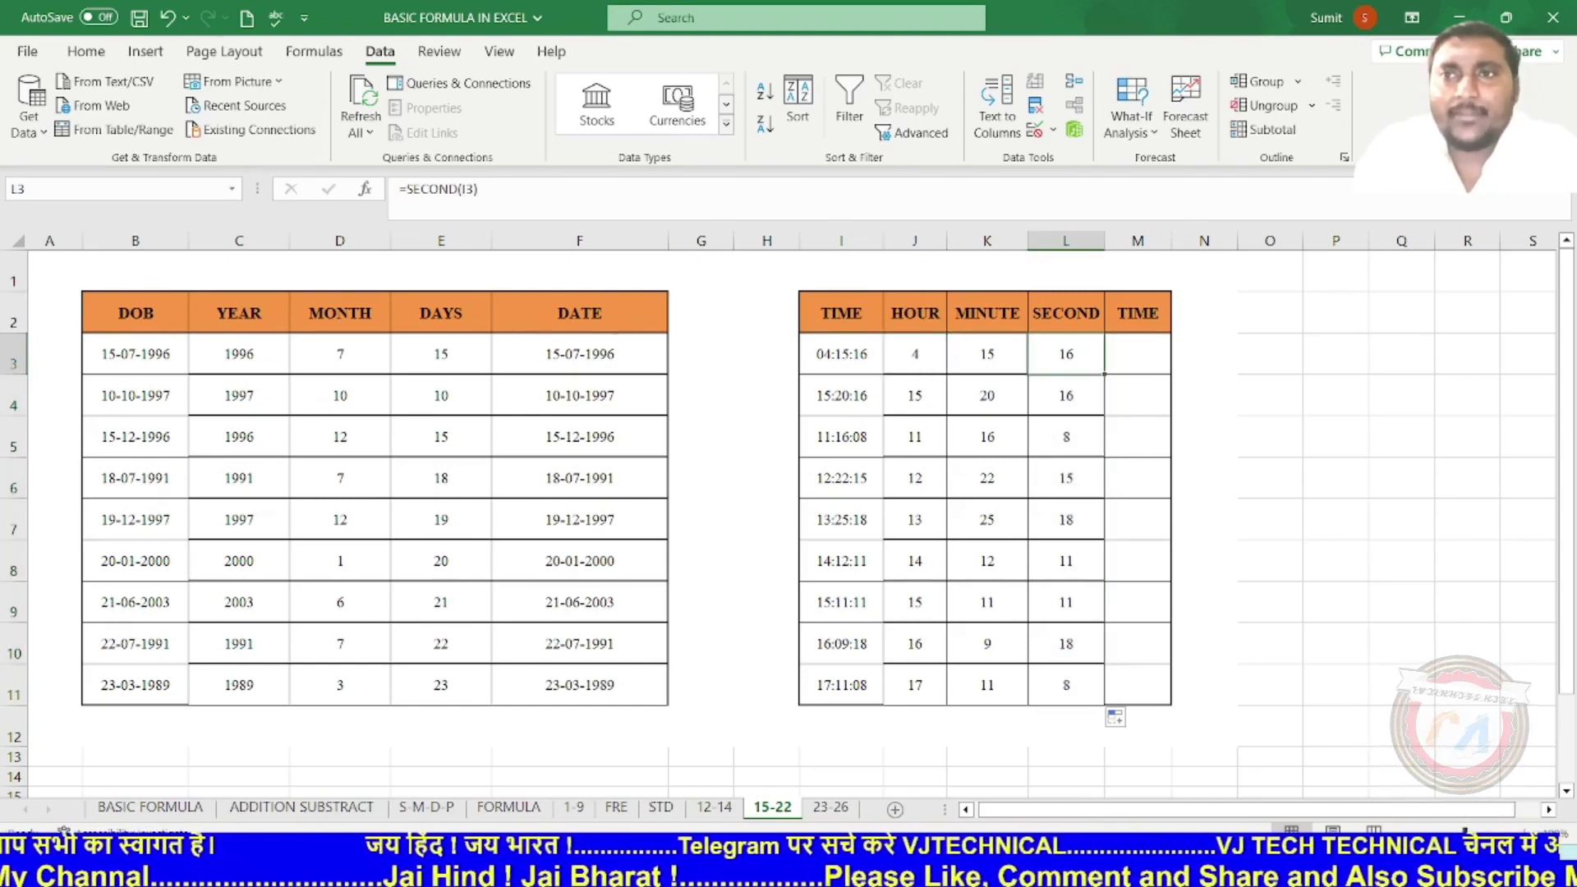
- Enter =TIME(J3,K3,L3) in M3 to rebuild the time from its hour, minute and second
key("Right")
type("=TIME(J3,K3,L3")
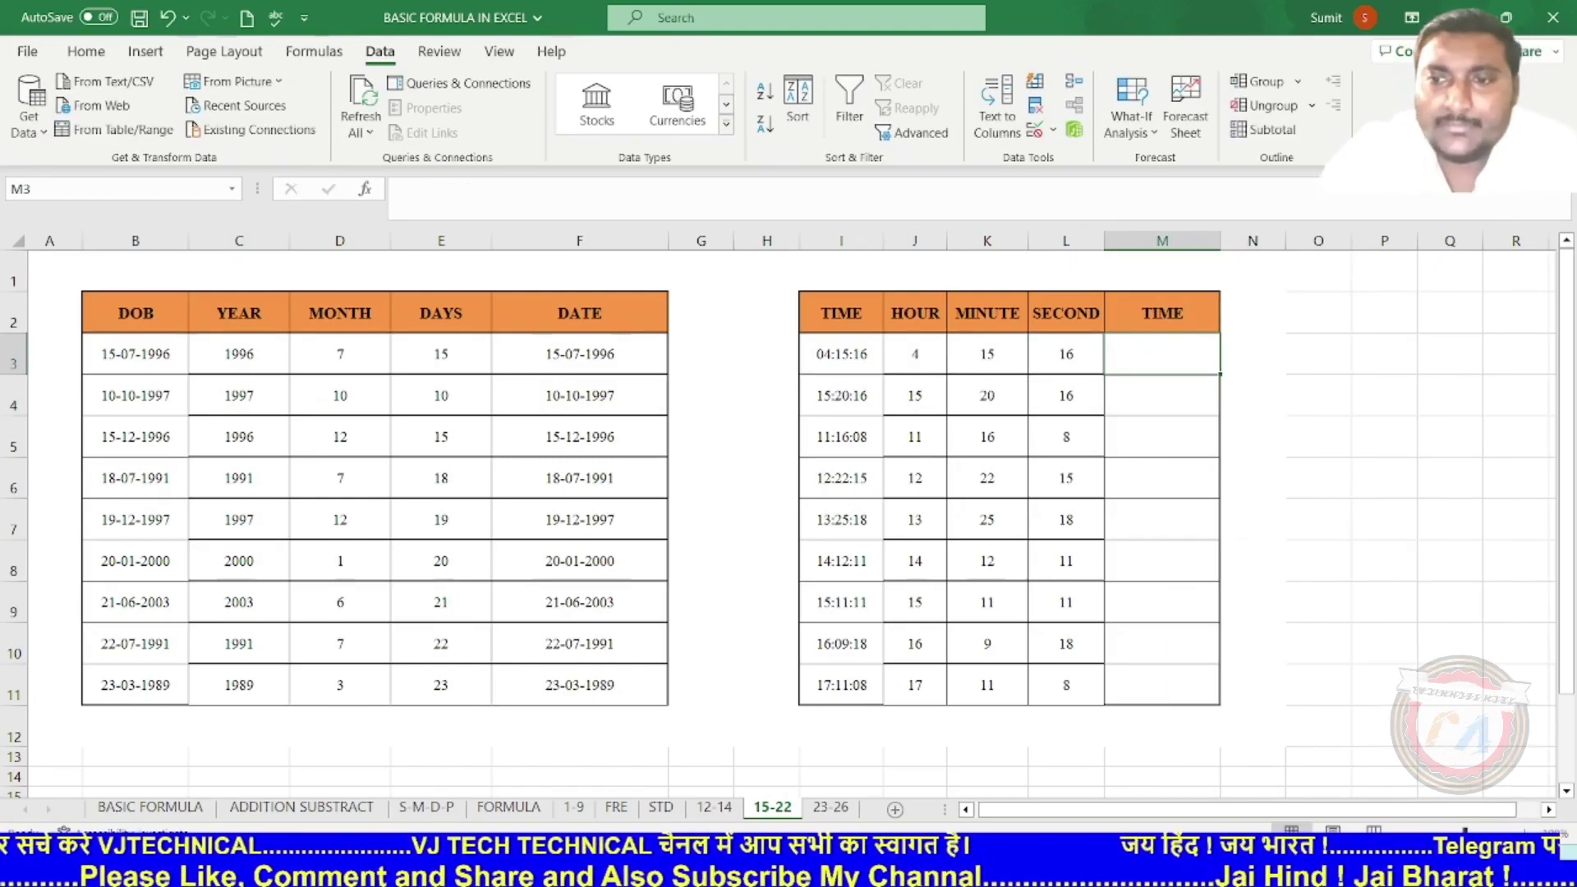
type("=")
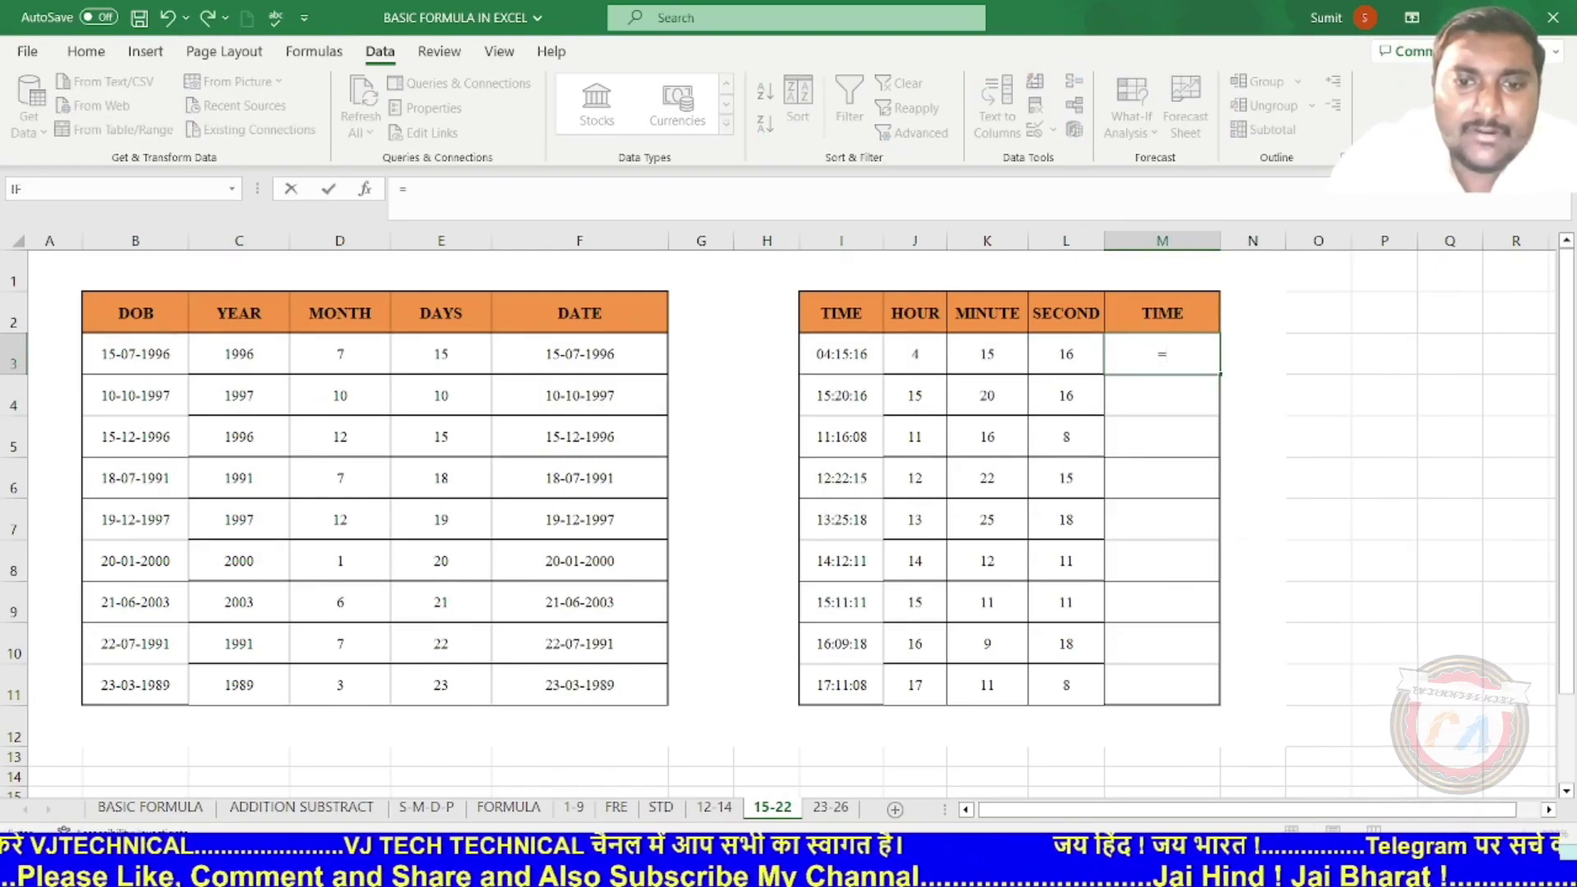
type("tim")
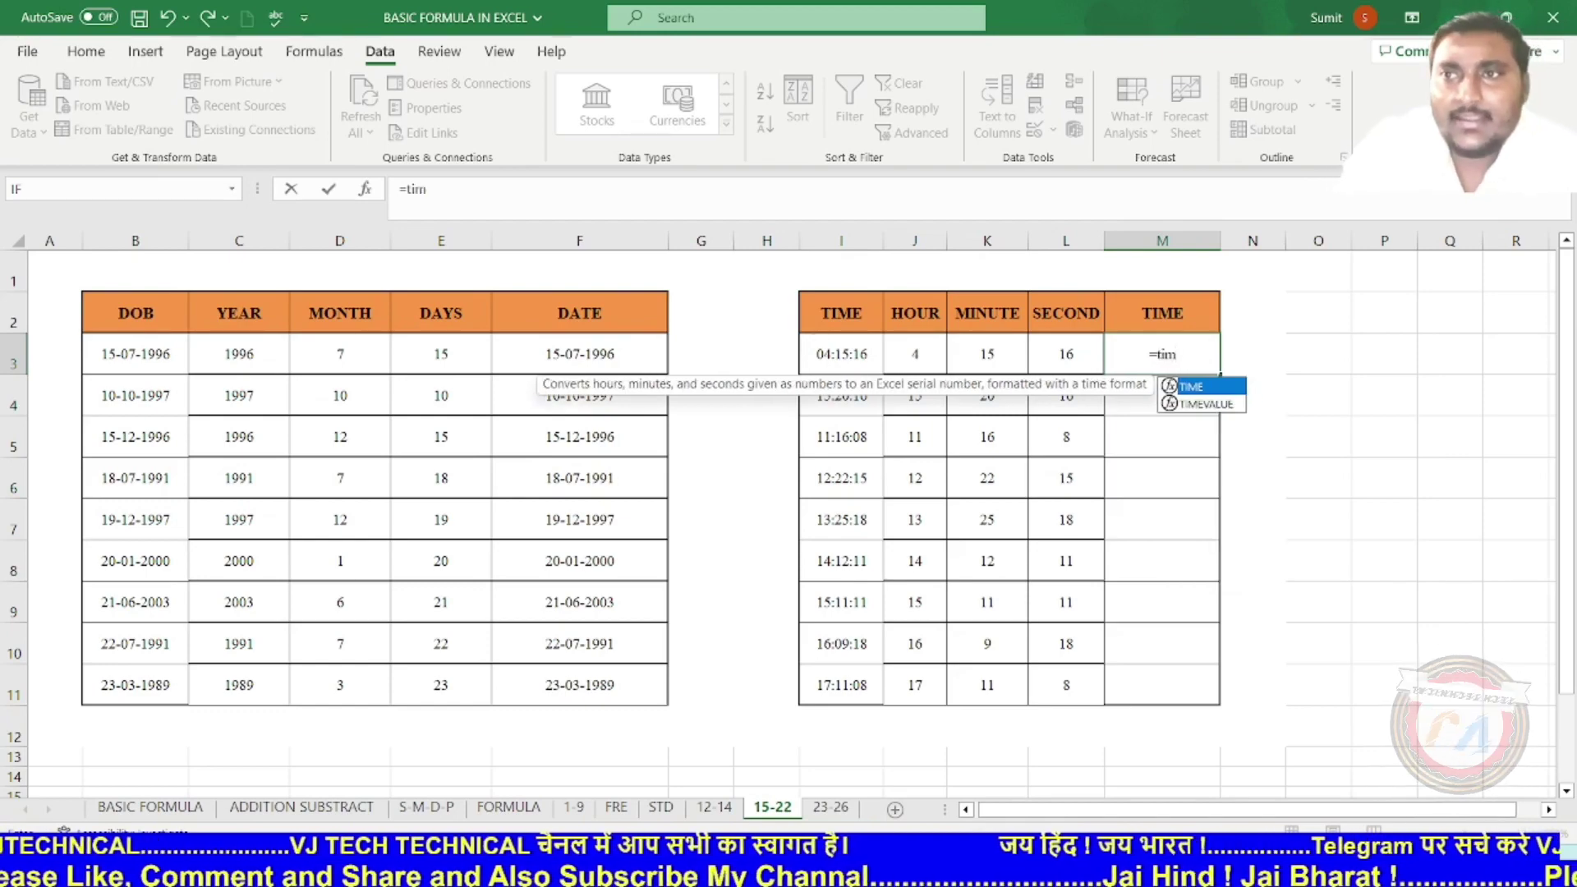
key("Tab")
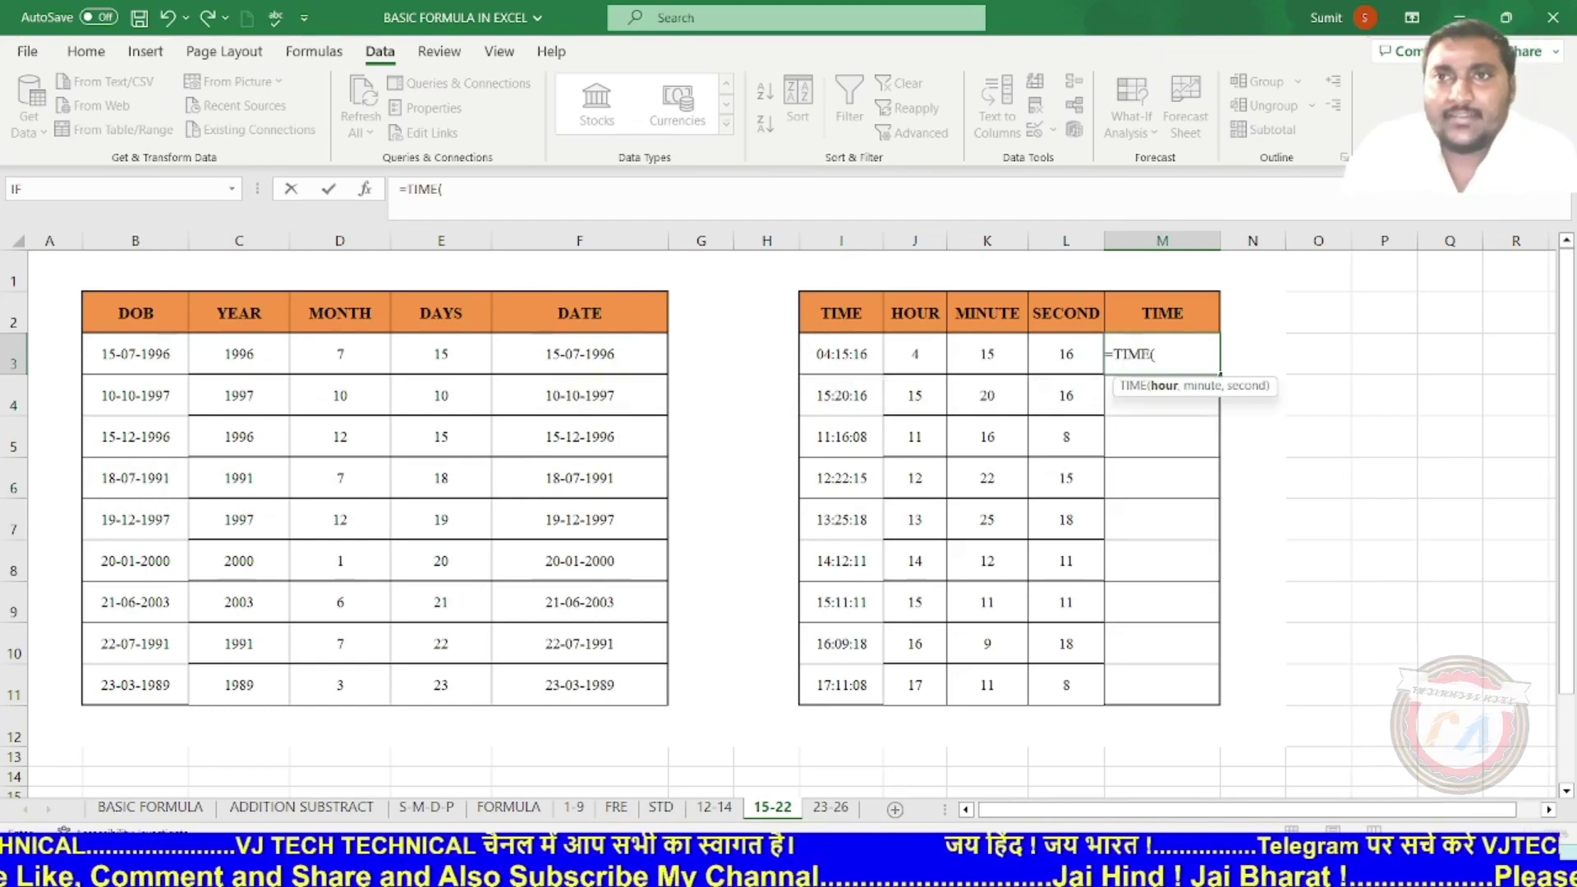
left_click(916, 354)
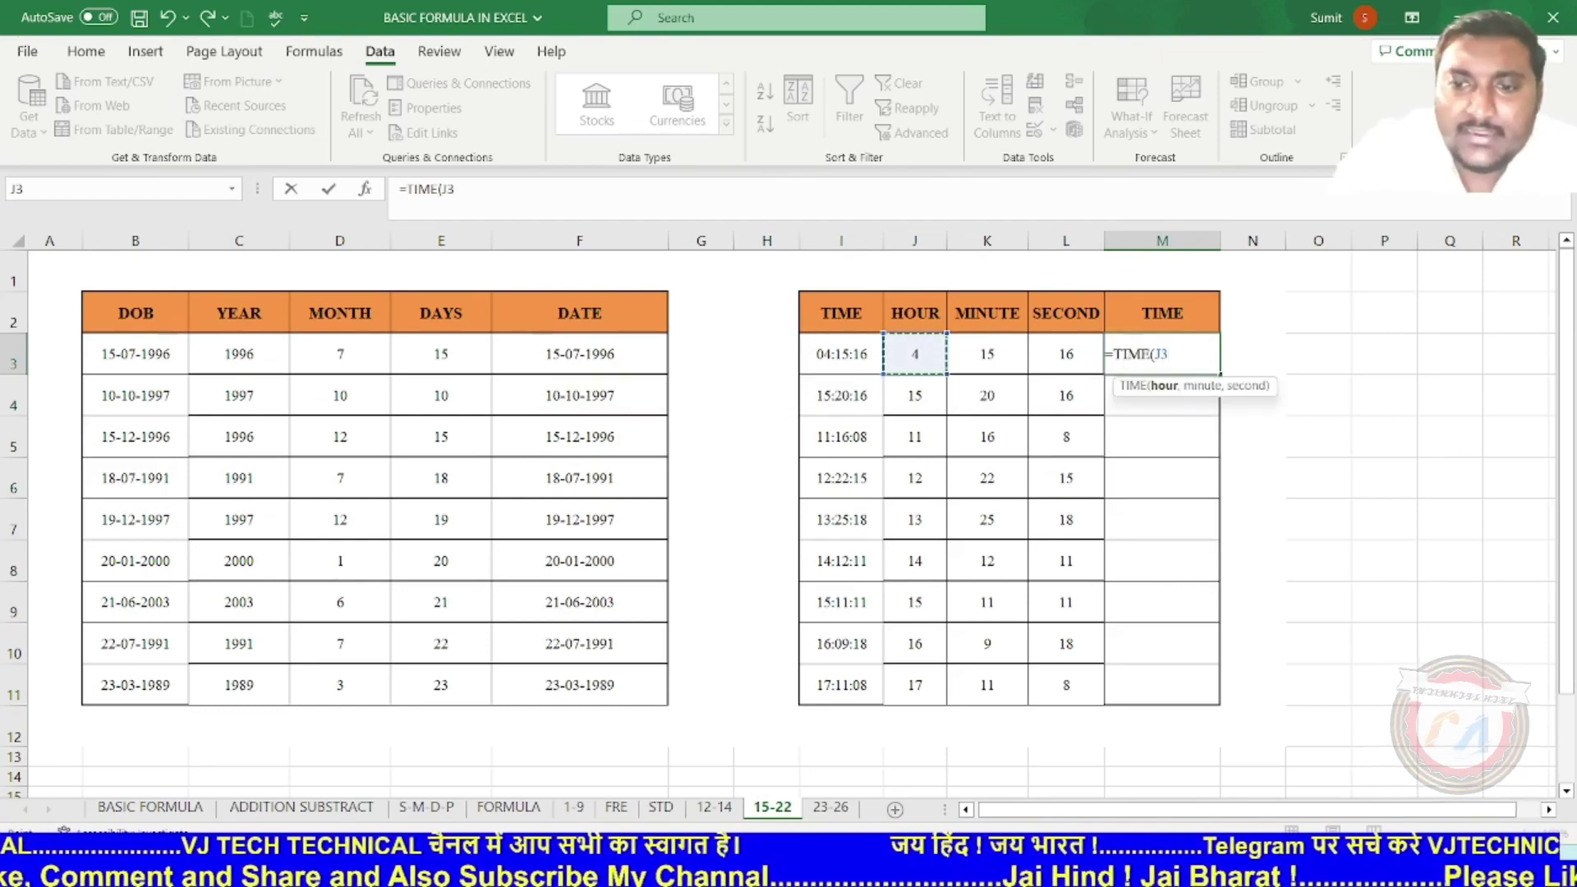
type(",")
left_click(988, 354)
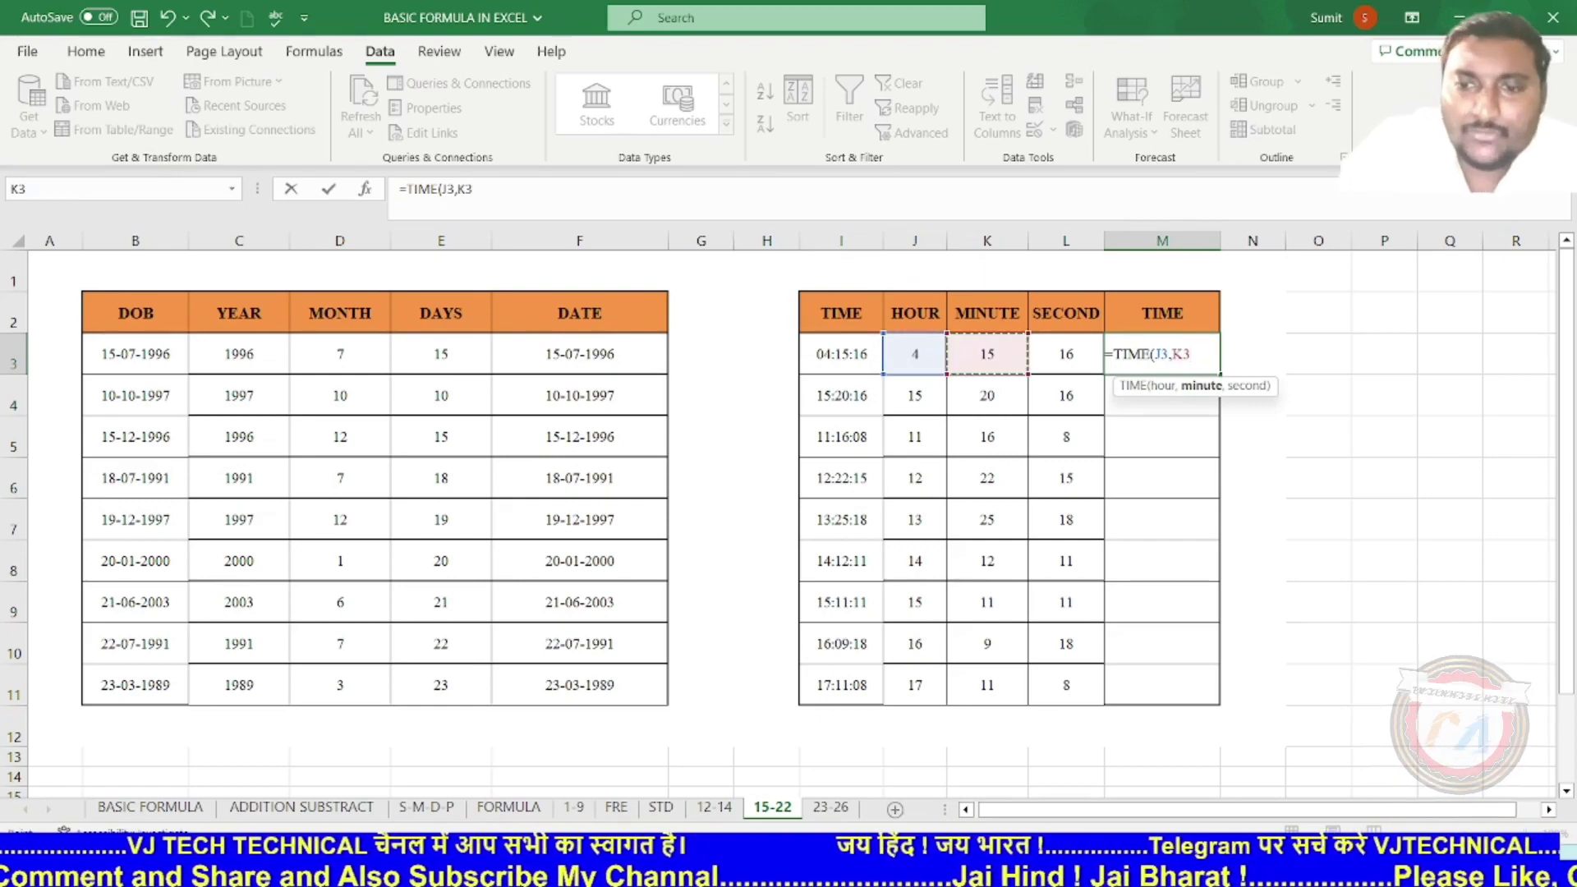
type(",")
left_click(1067, 354)
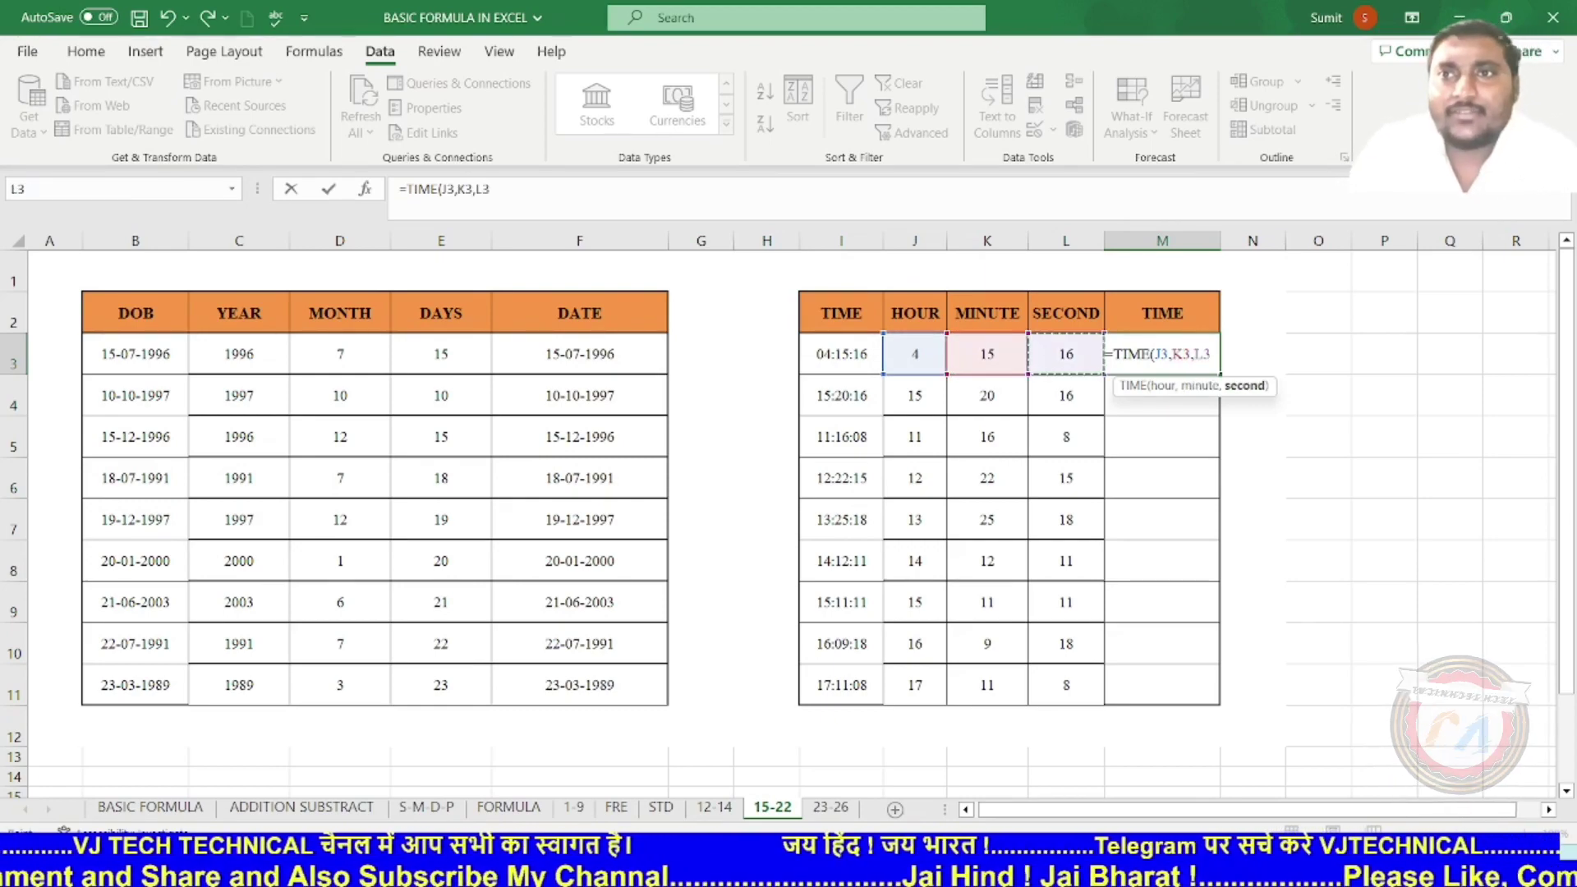
key("Return")
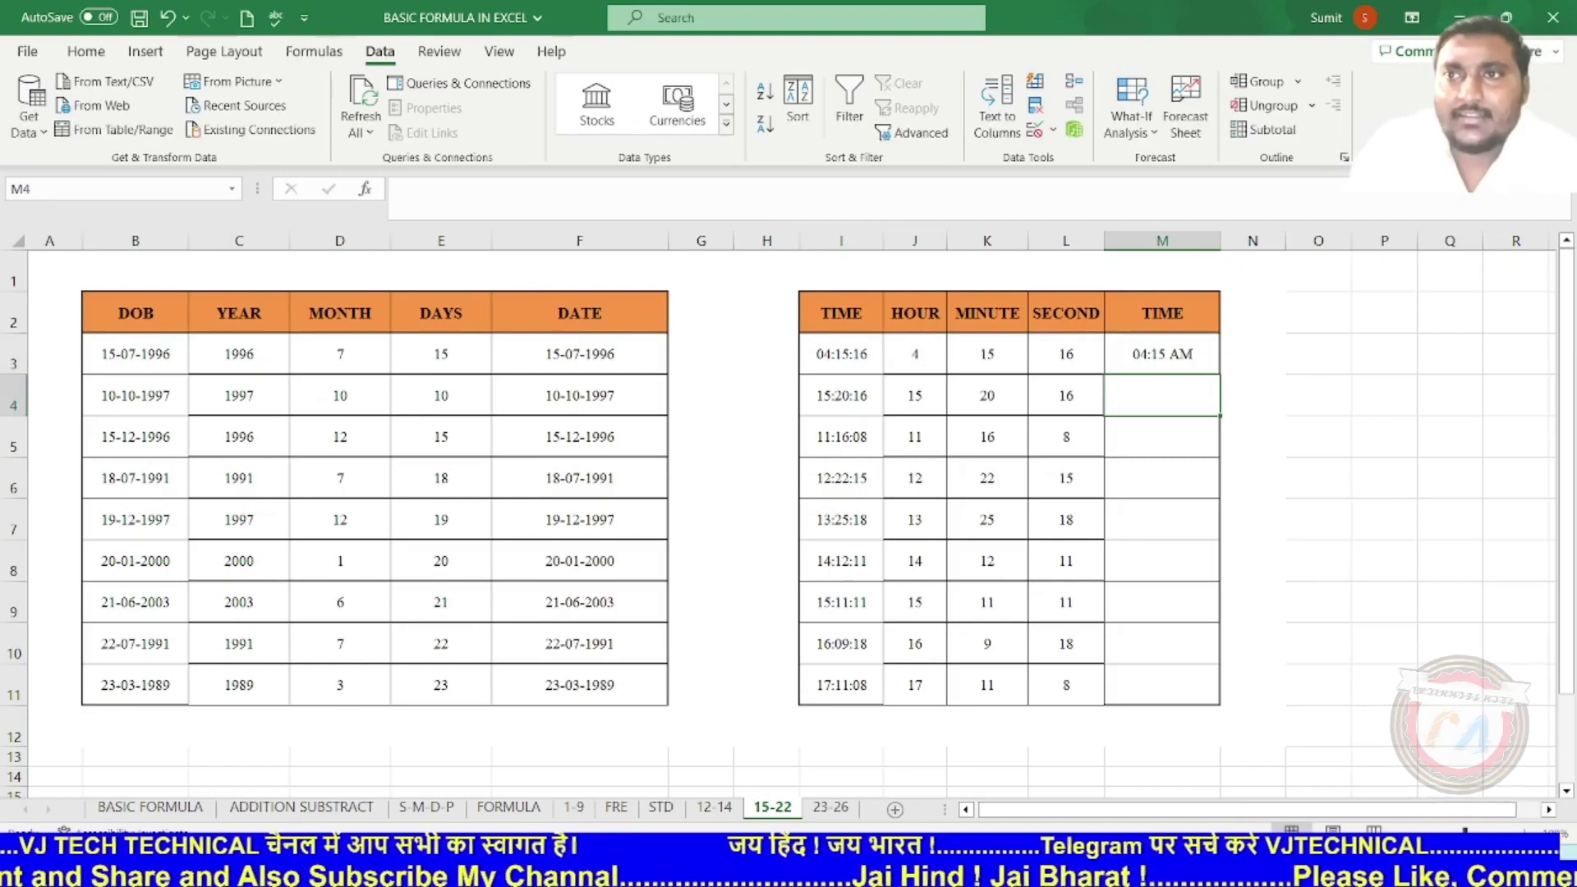
- Fill the TIME formula from M3 down through M11
left_click(1163, 354)
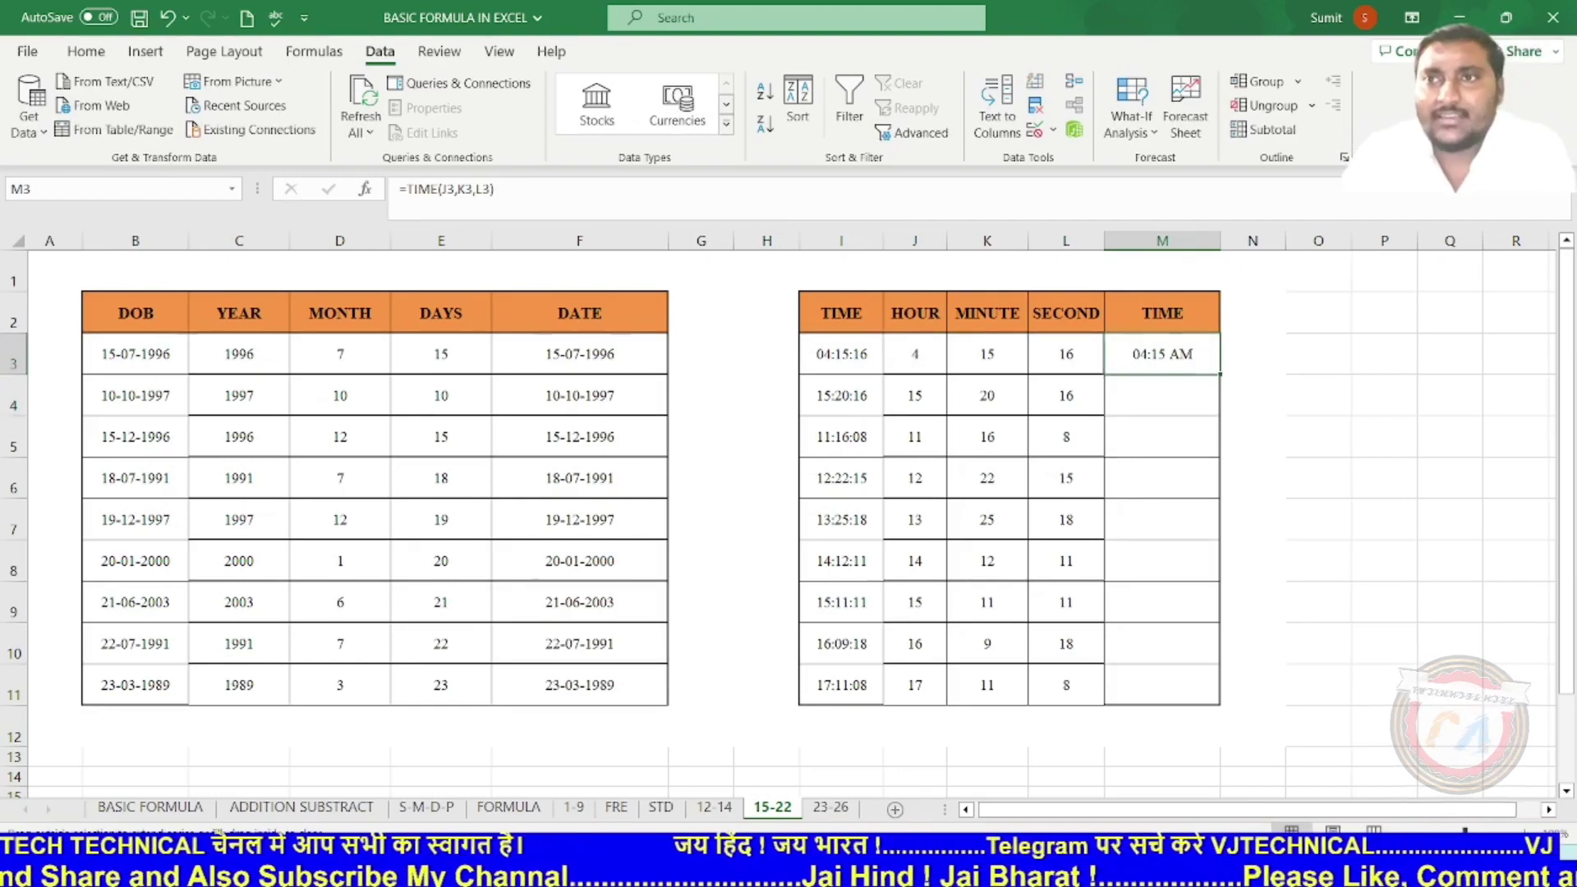
left_click_drag(1221, 375, 1221, 705)
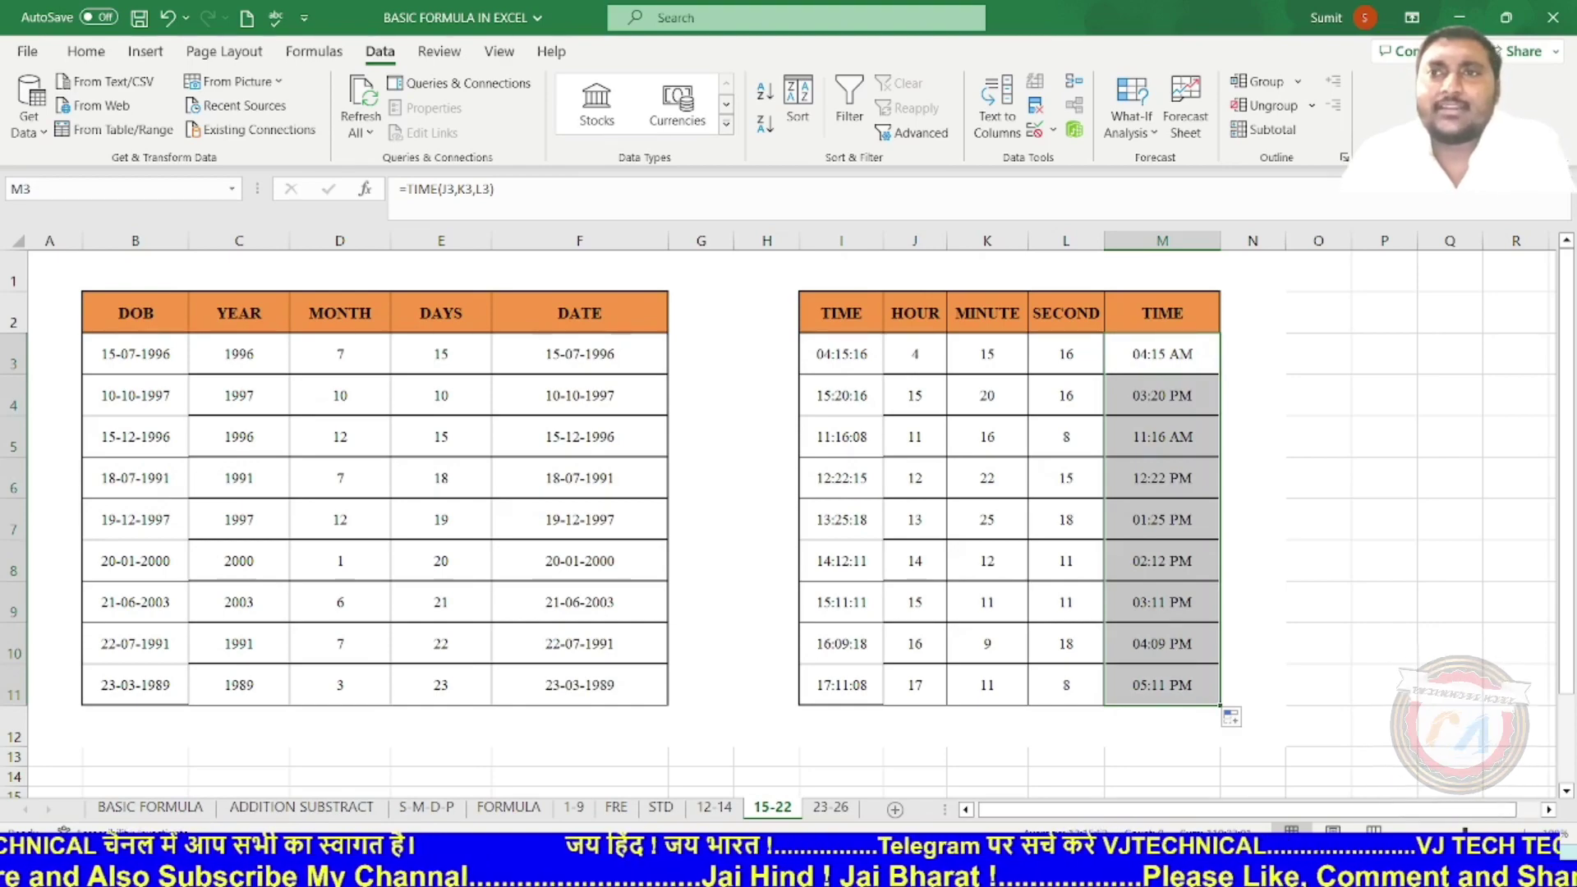
left_click_drag(1162, 354, 1163, 686)
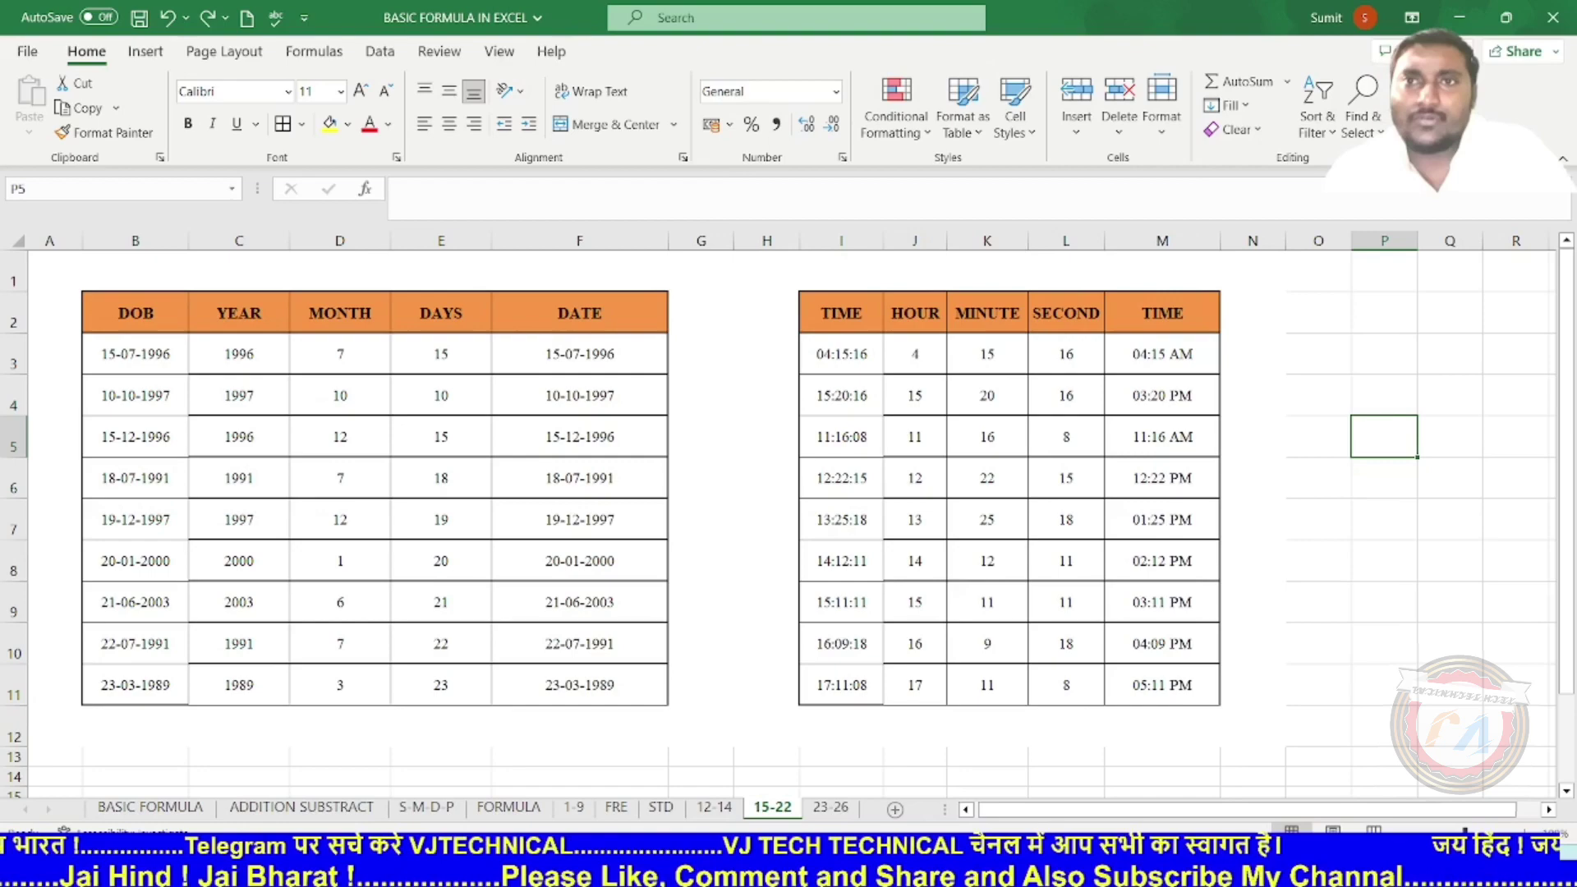
- Copy the time format of cell I4 onto the TIME results in M3:M11 with Format Painter
left_click(841, 395)
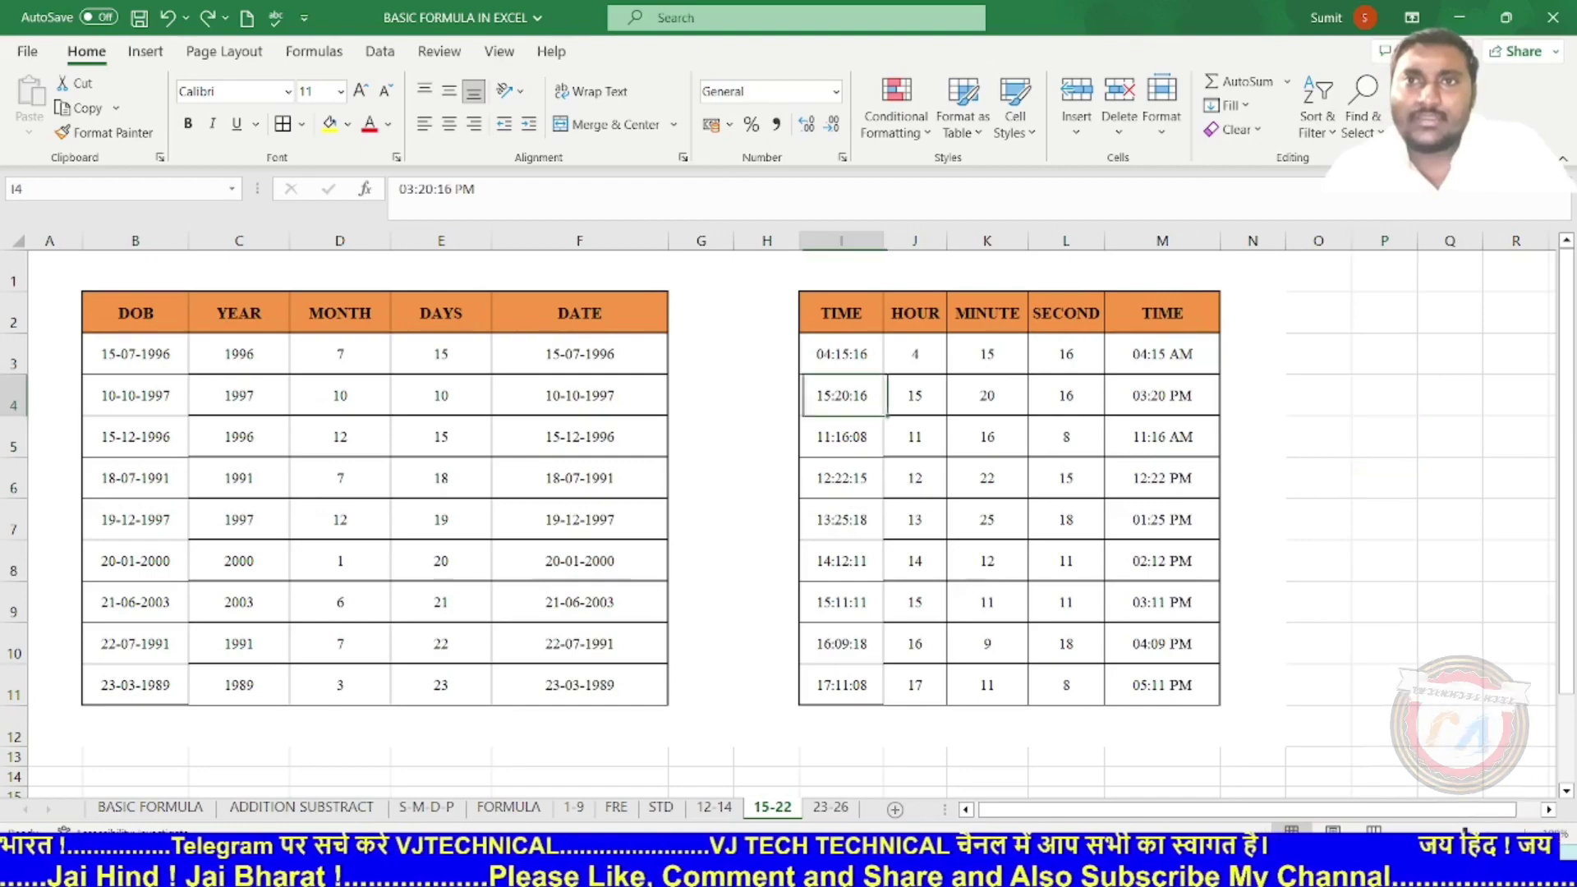
left_click(106, 132)
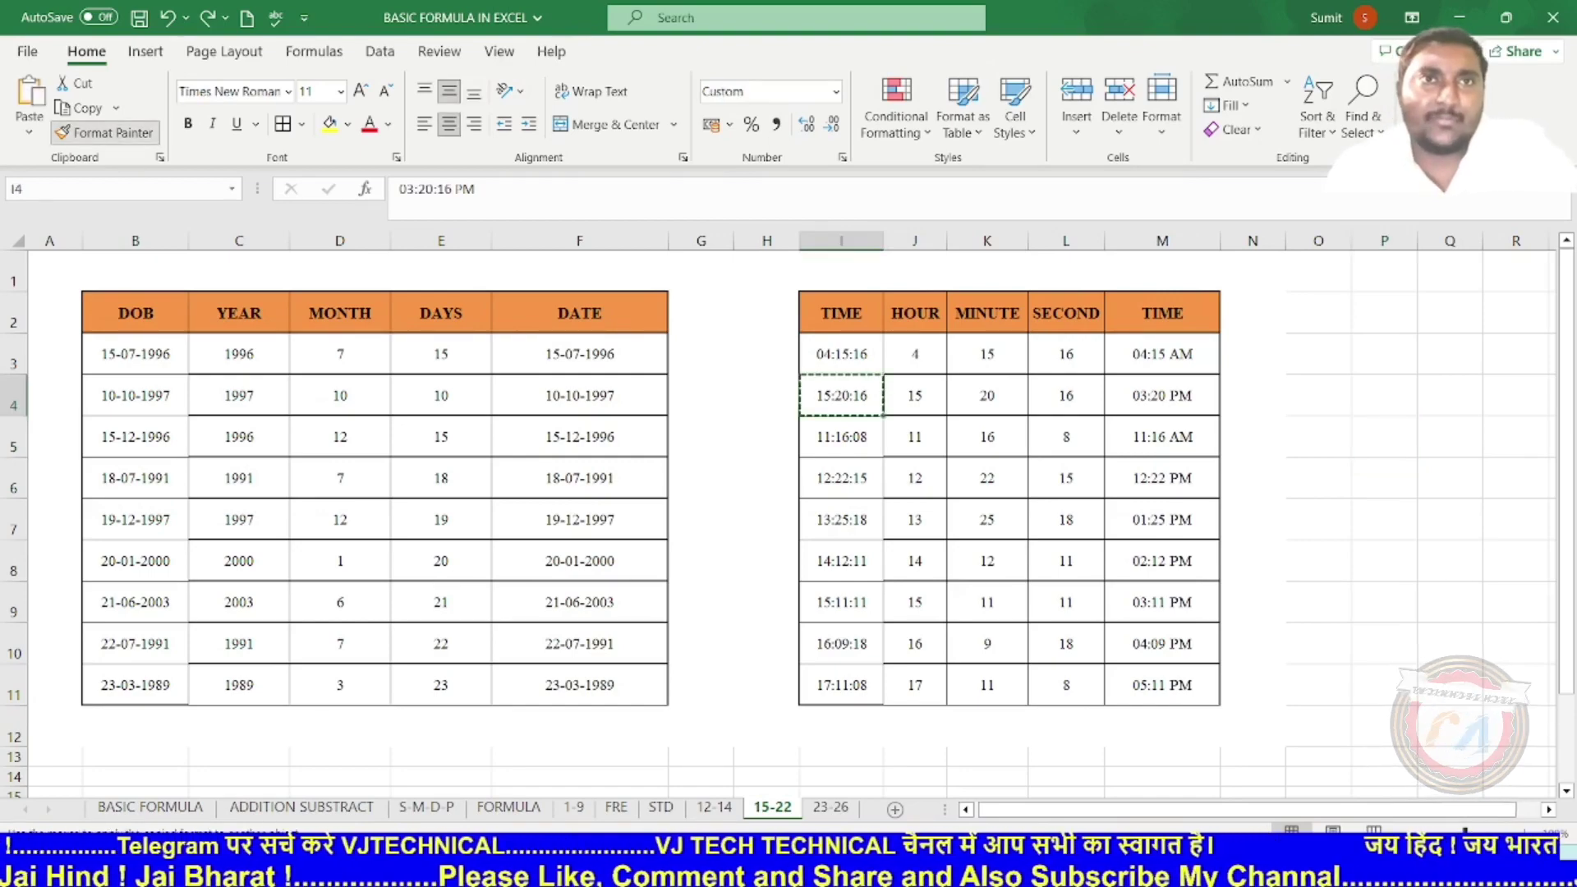
left_click_drag(1162, 354, 1163, 690)
left_click(1384, 519)
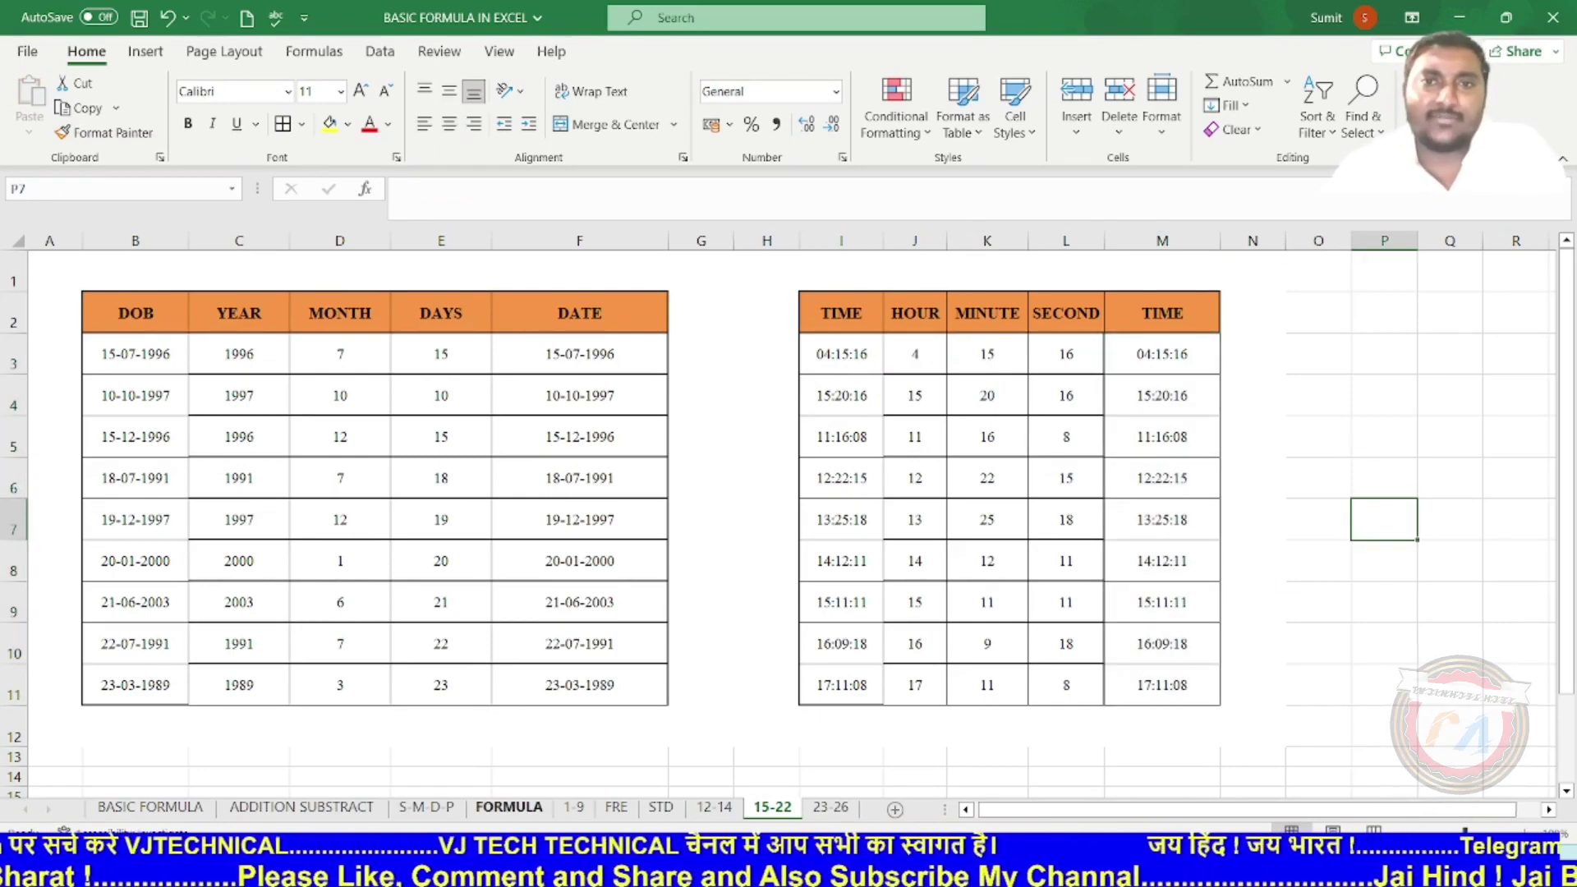
- Review entries 23 to 26 of the formula list on the FORMULA sheet: LEFT, MID, RIGHT and CONCATENATE
left_click(508, 807)
left_click_drag(1566, 374, 1566, 421)
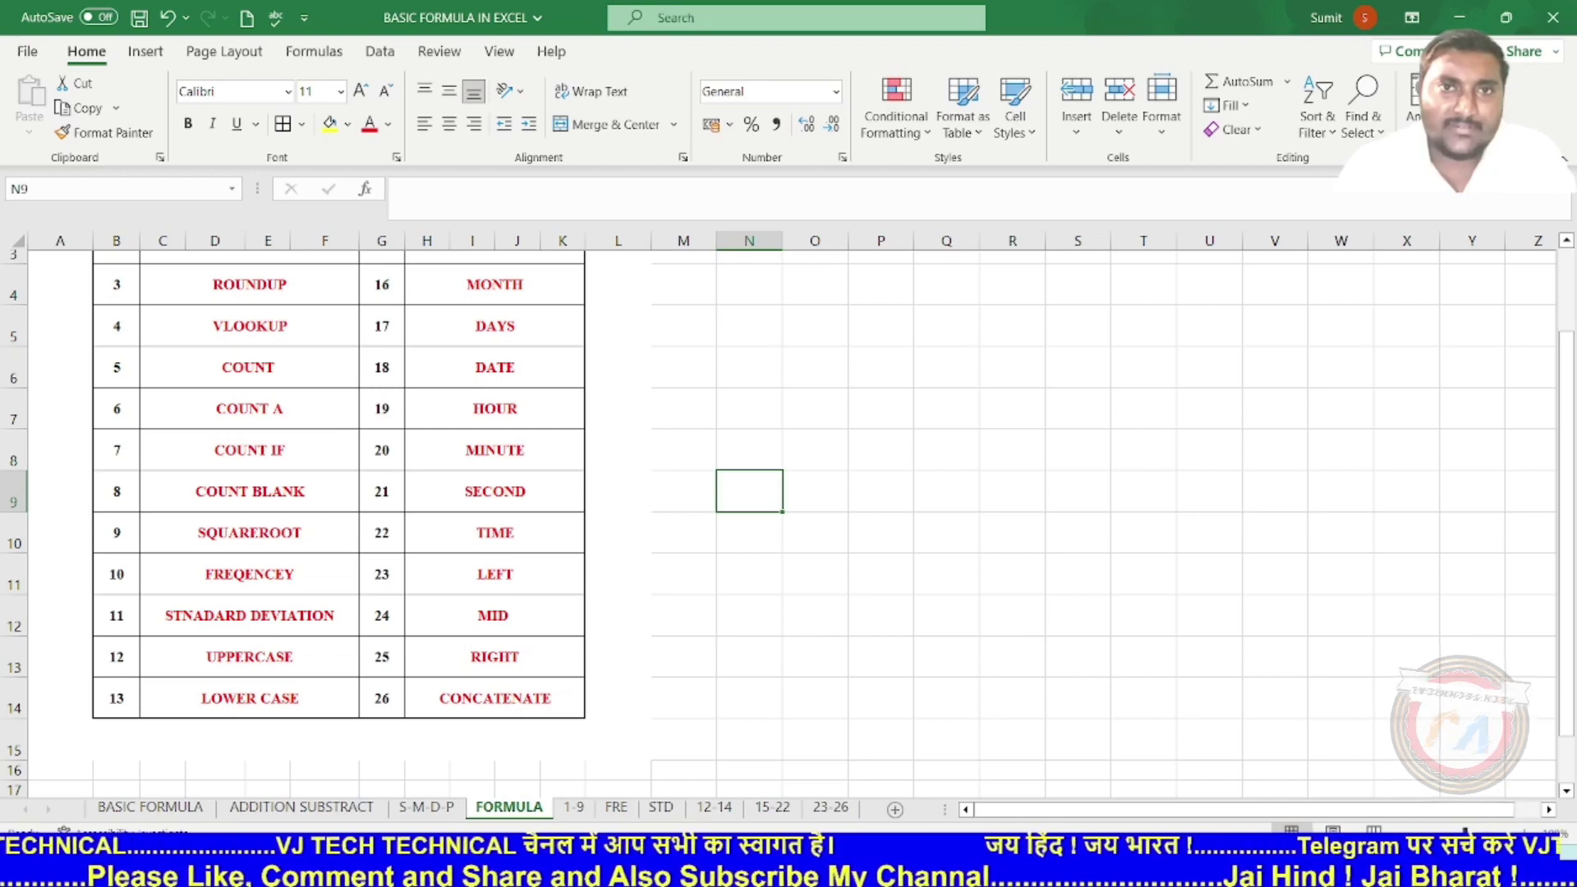
left_click(382, 574)
left_click(495, 575)
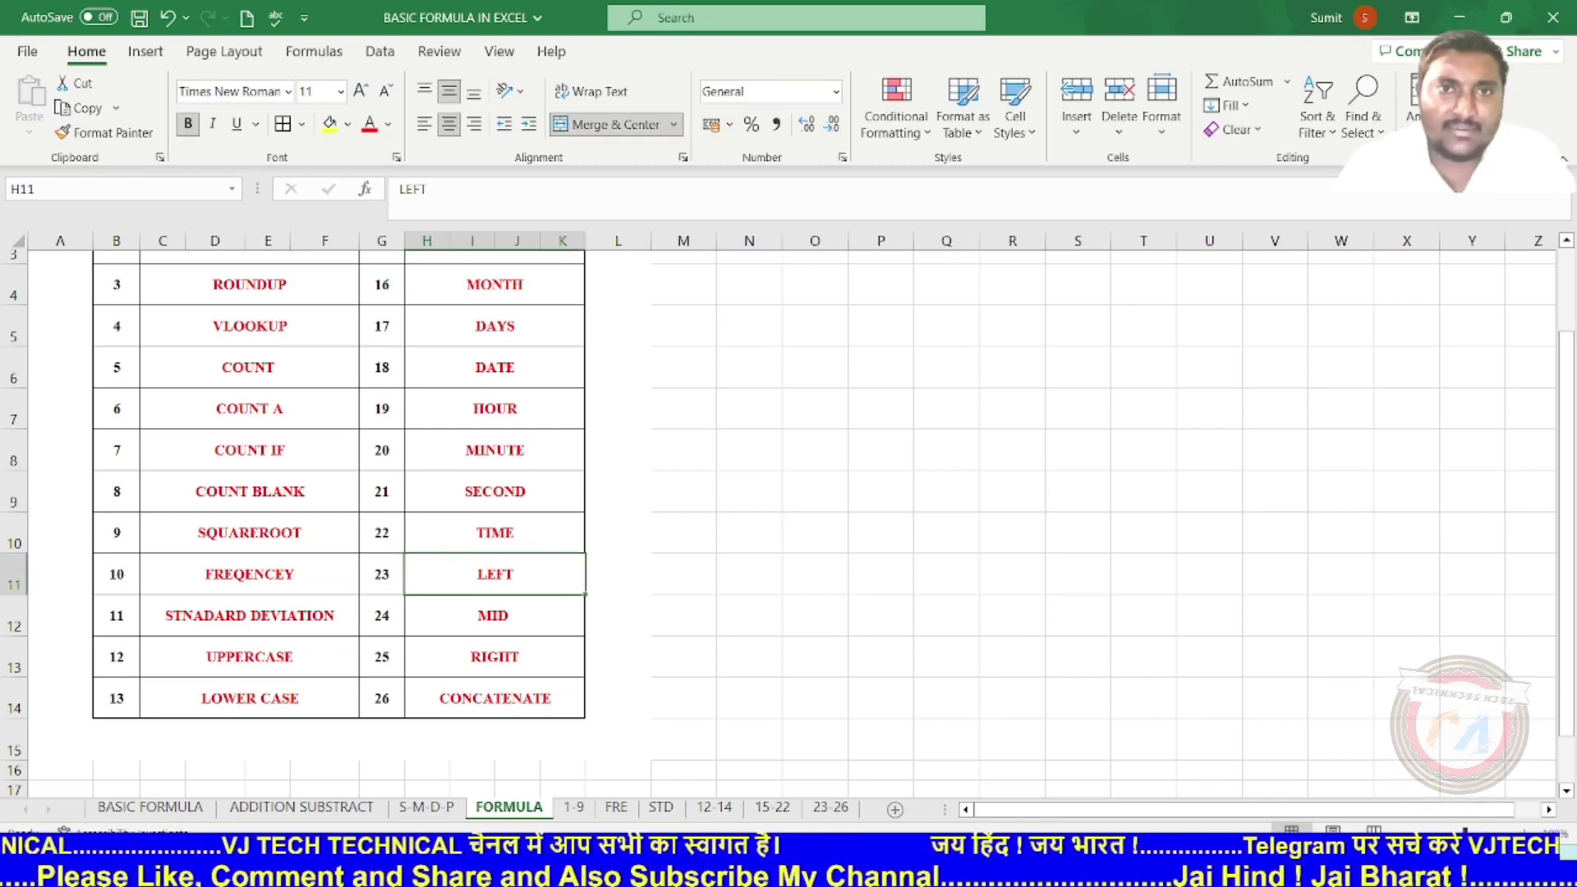
left_click(382, 615)
left_click(495, 615)
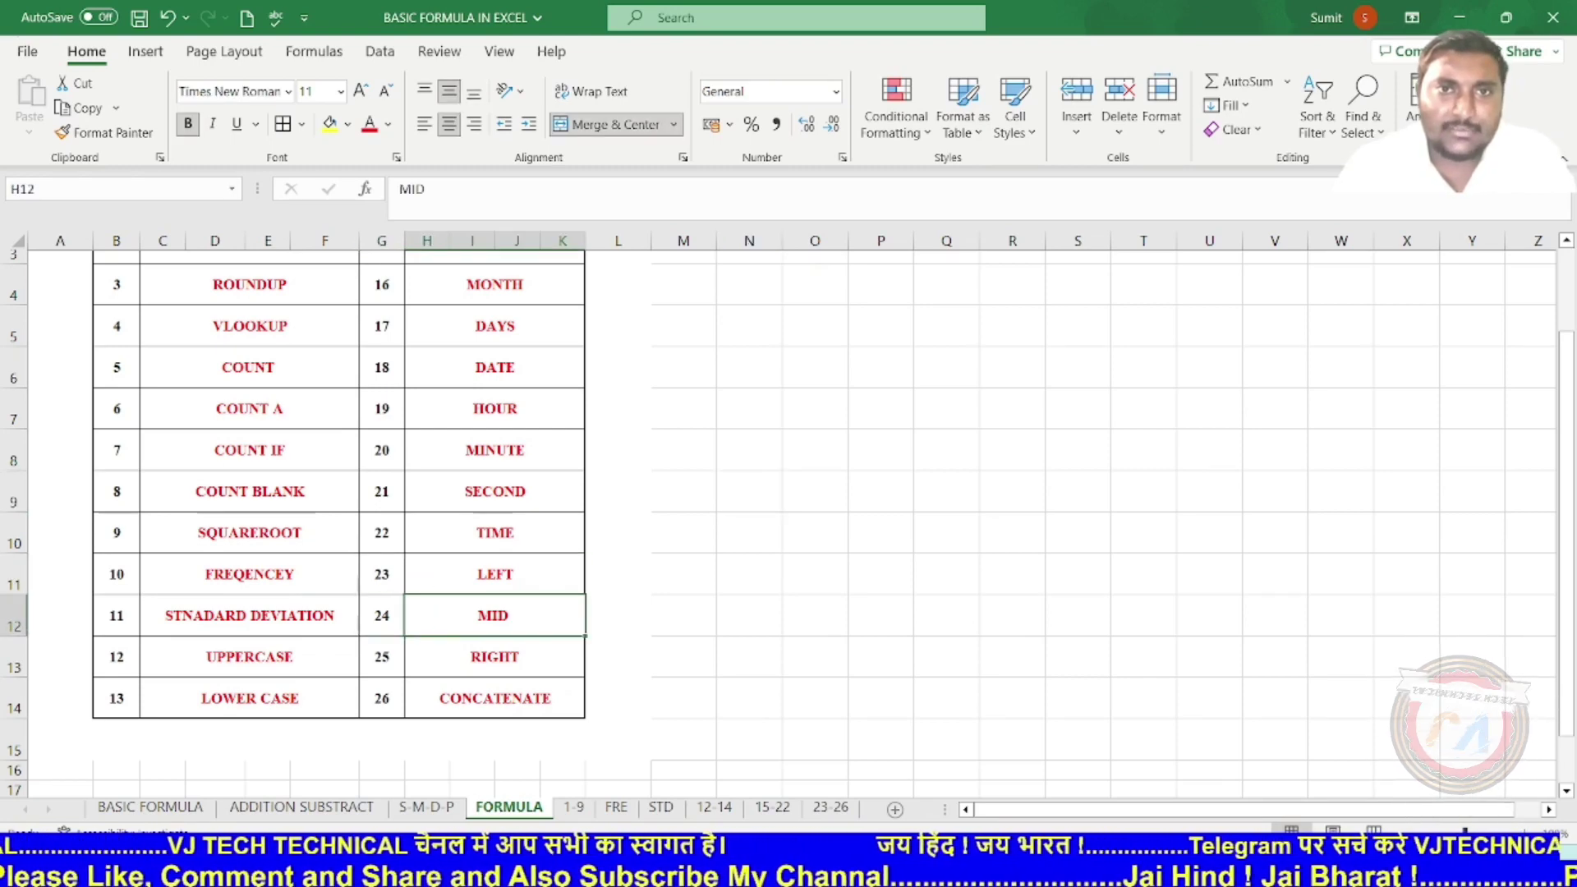
left_click(382, 657)
left_click(495, 657)
left_click(382, 698)
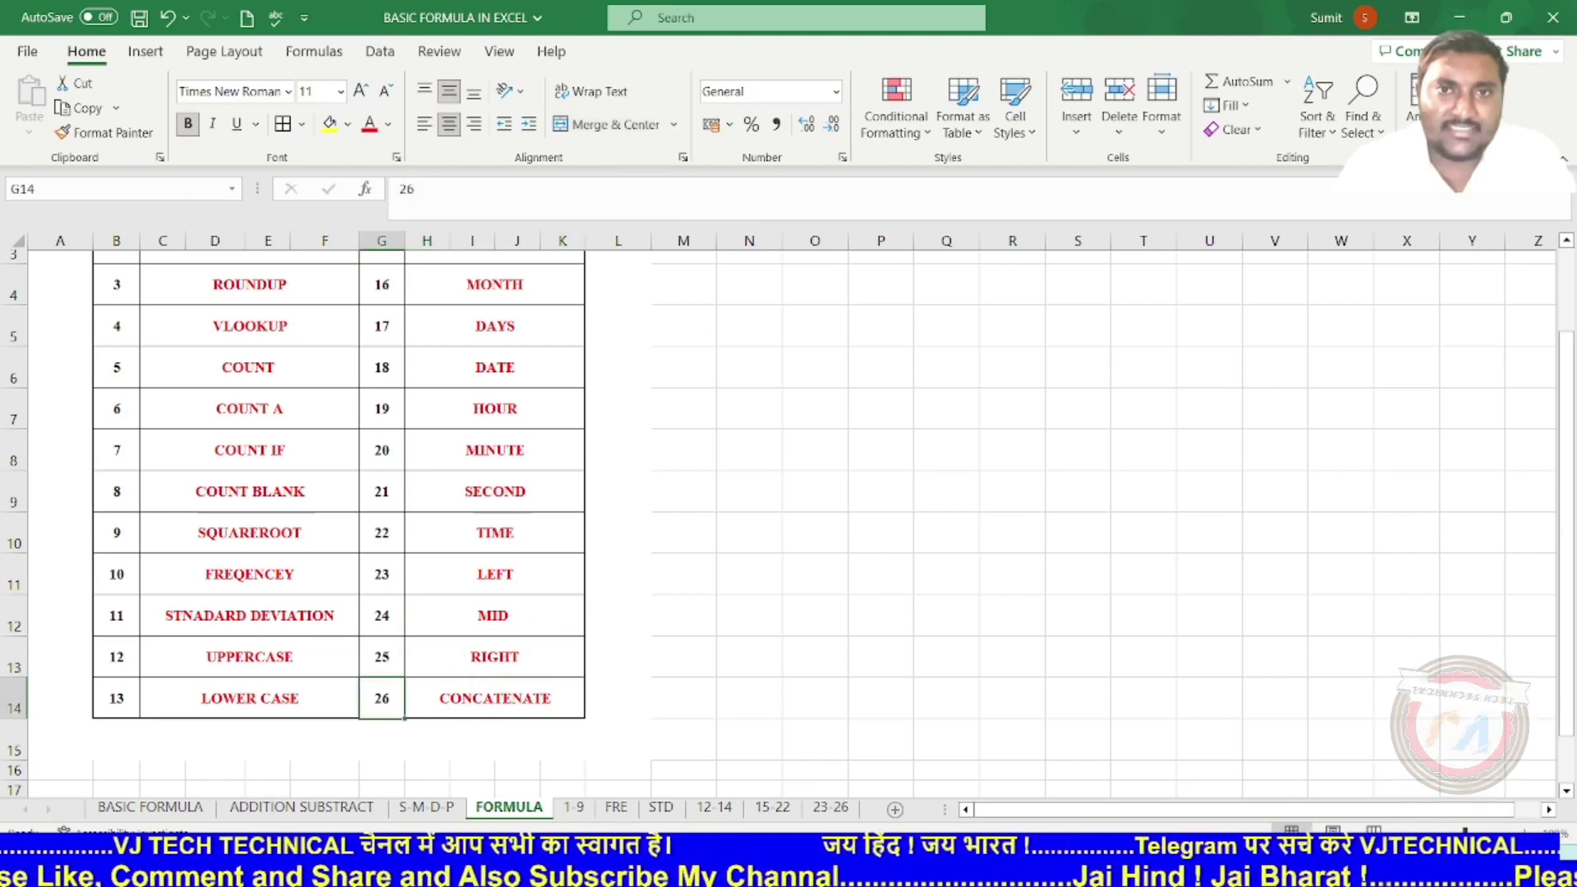
left_click(495, 699)
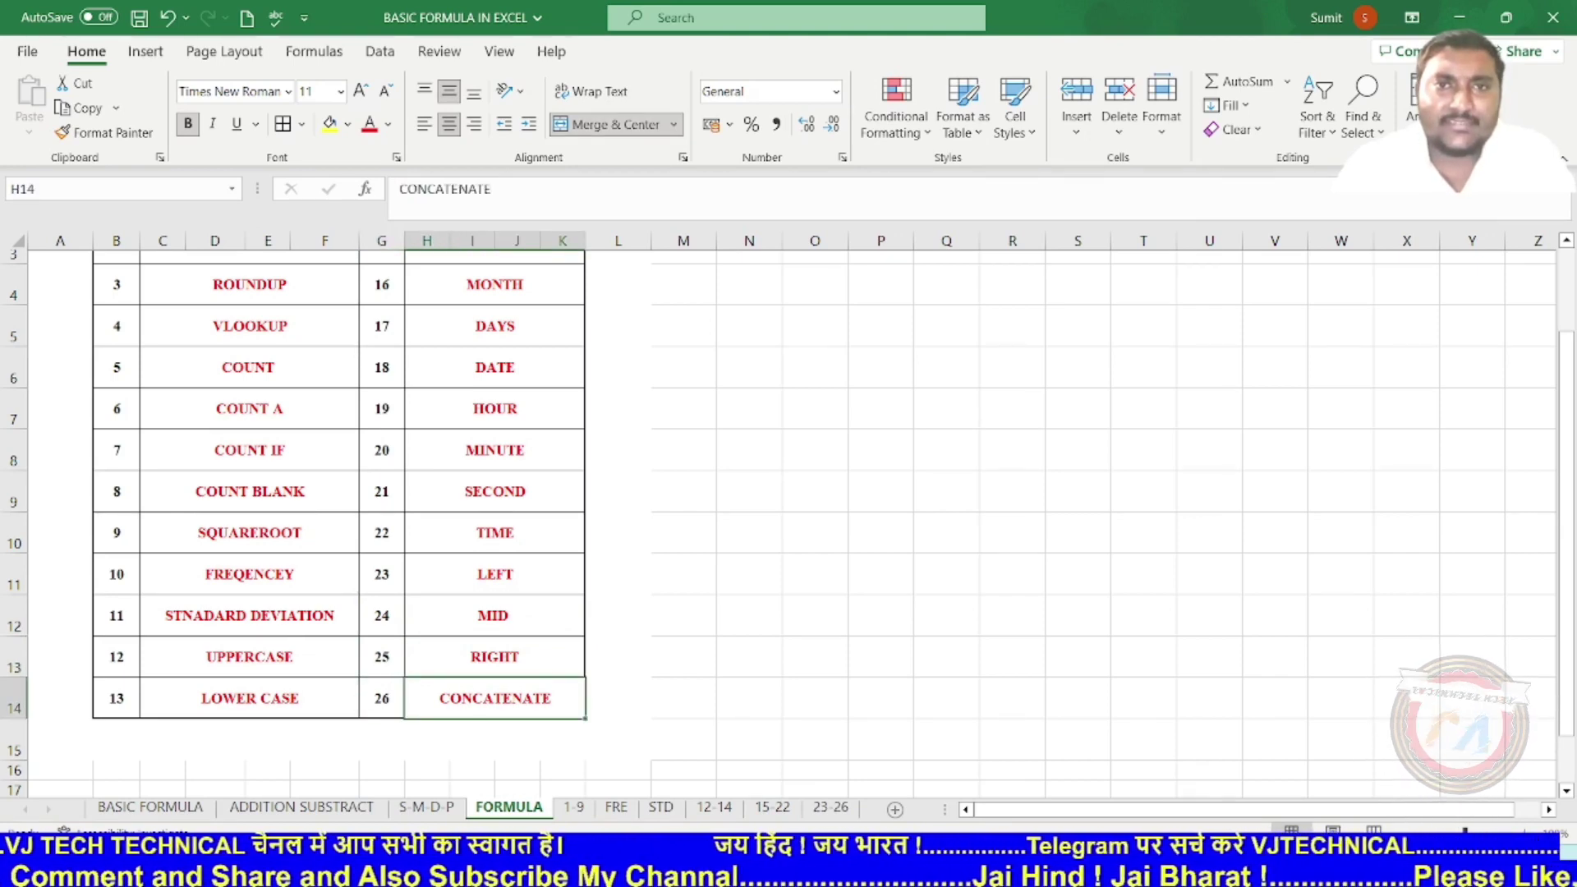
left_click_drag(382, 575, 382, 700)
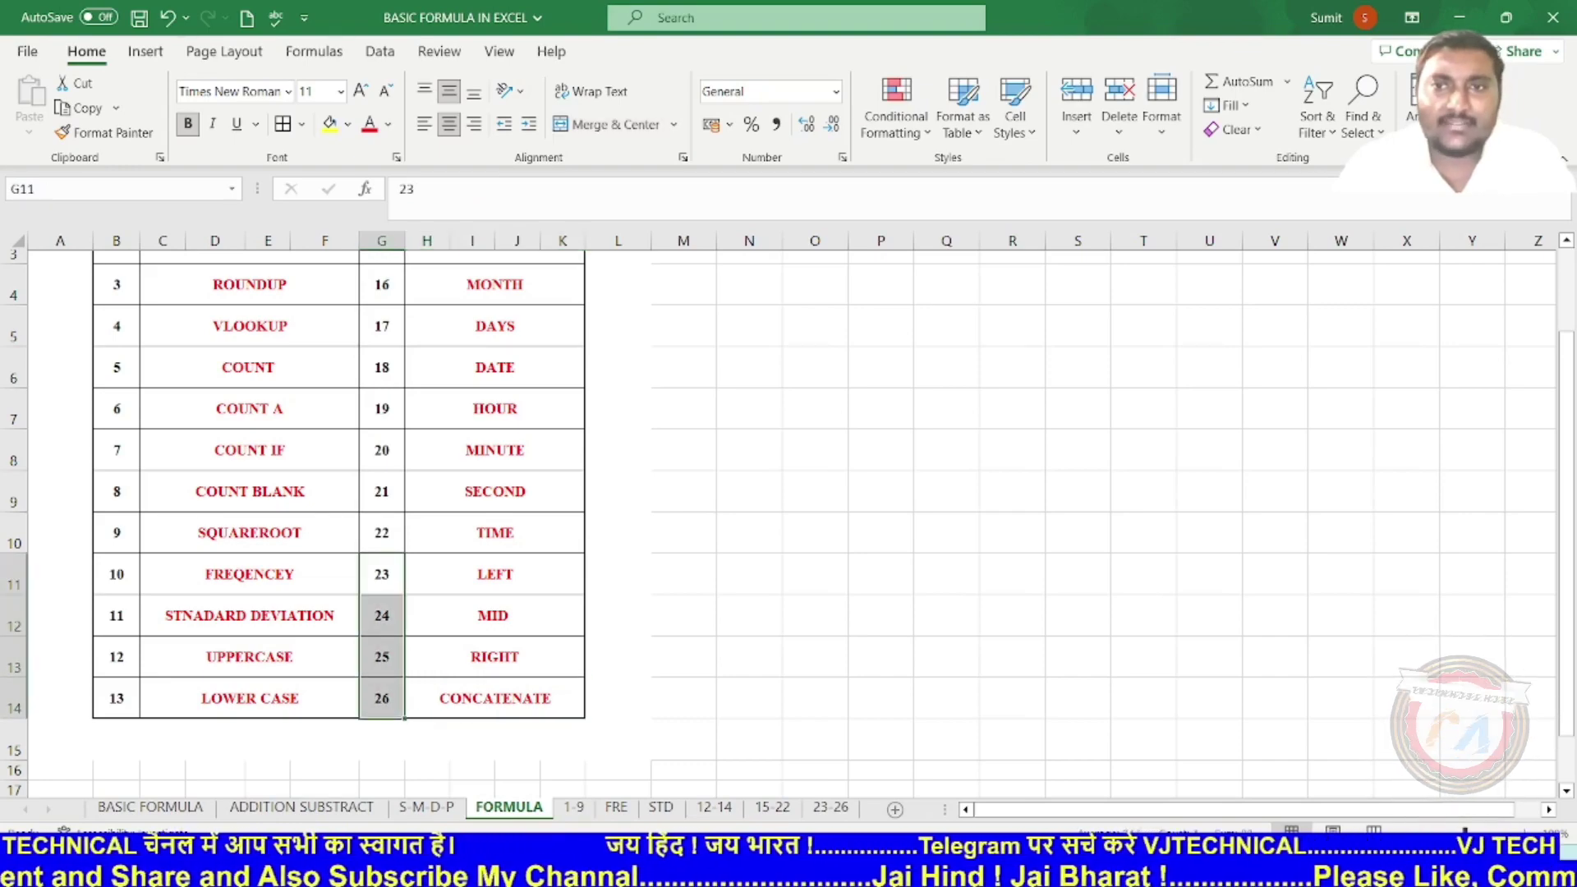
- Open sheet 23-26 and examine the serial numbers in B3:B13, including the last six characters of the one in B3
left_click(830, 808)
left_click(831, 520)
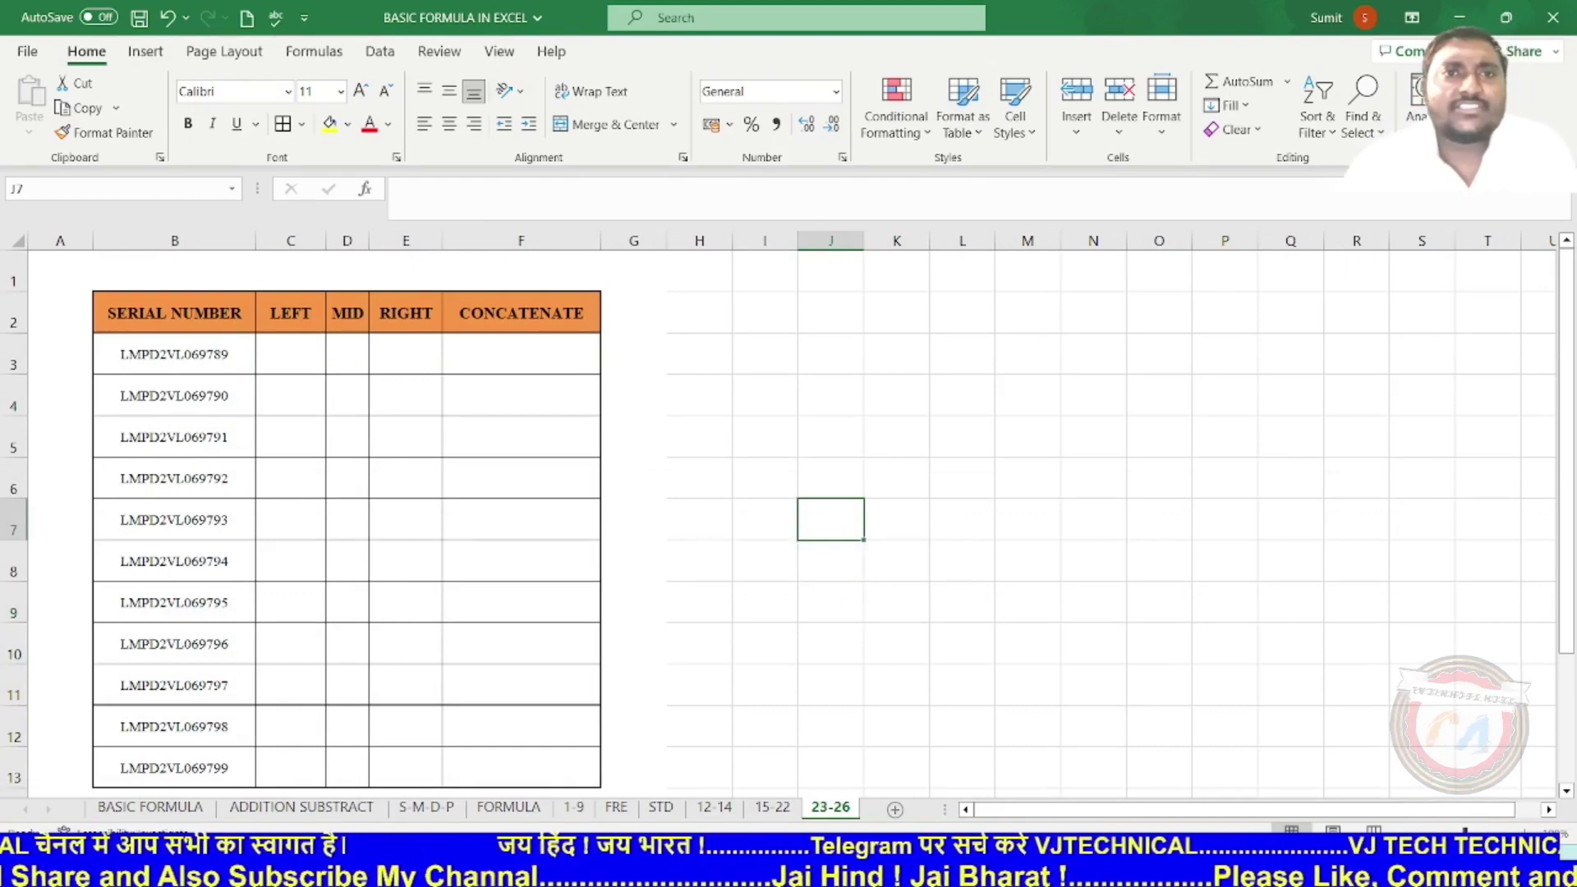
left_click_drag(174, 354, 174, 768)
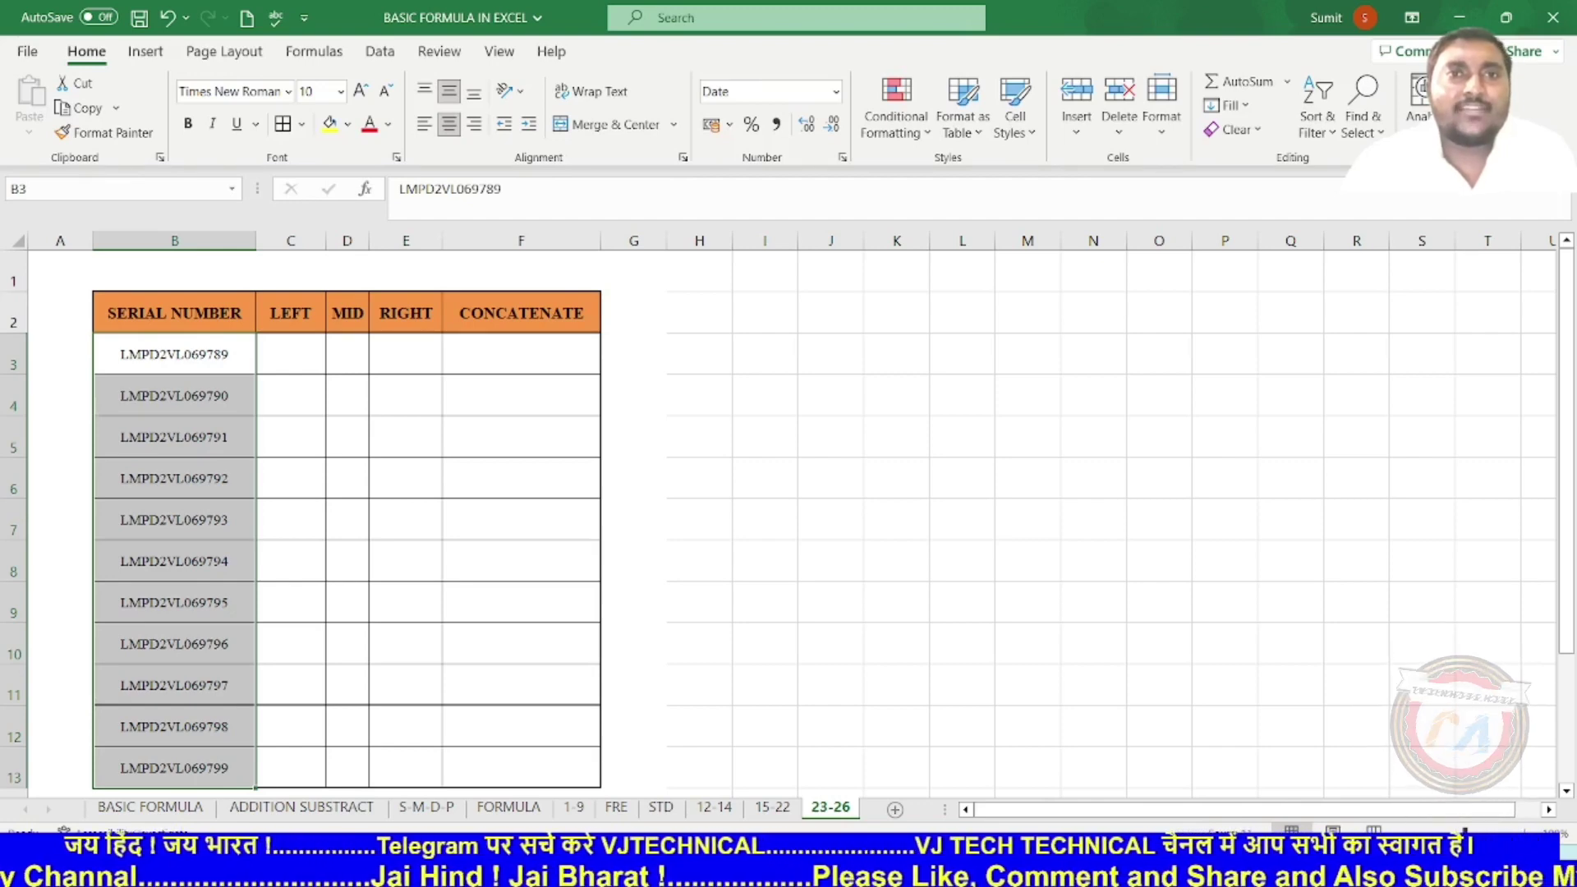
double_click(184, 355)
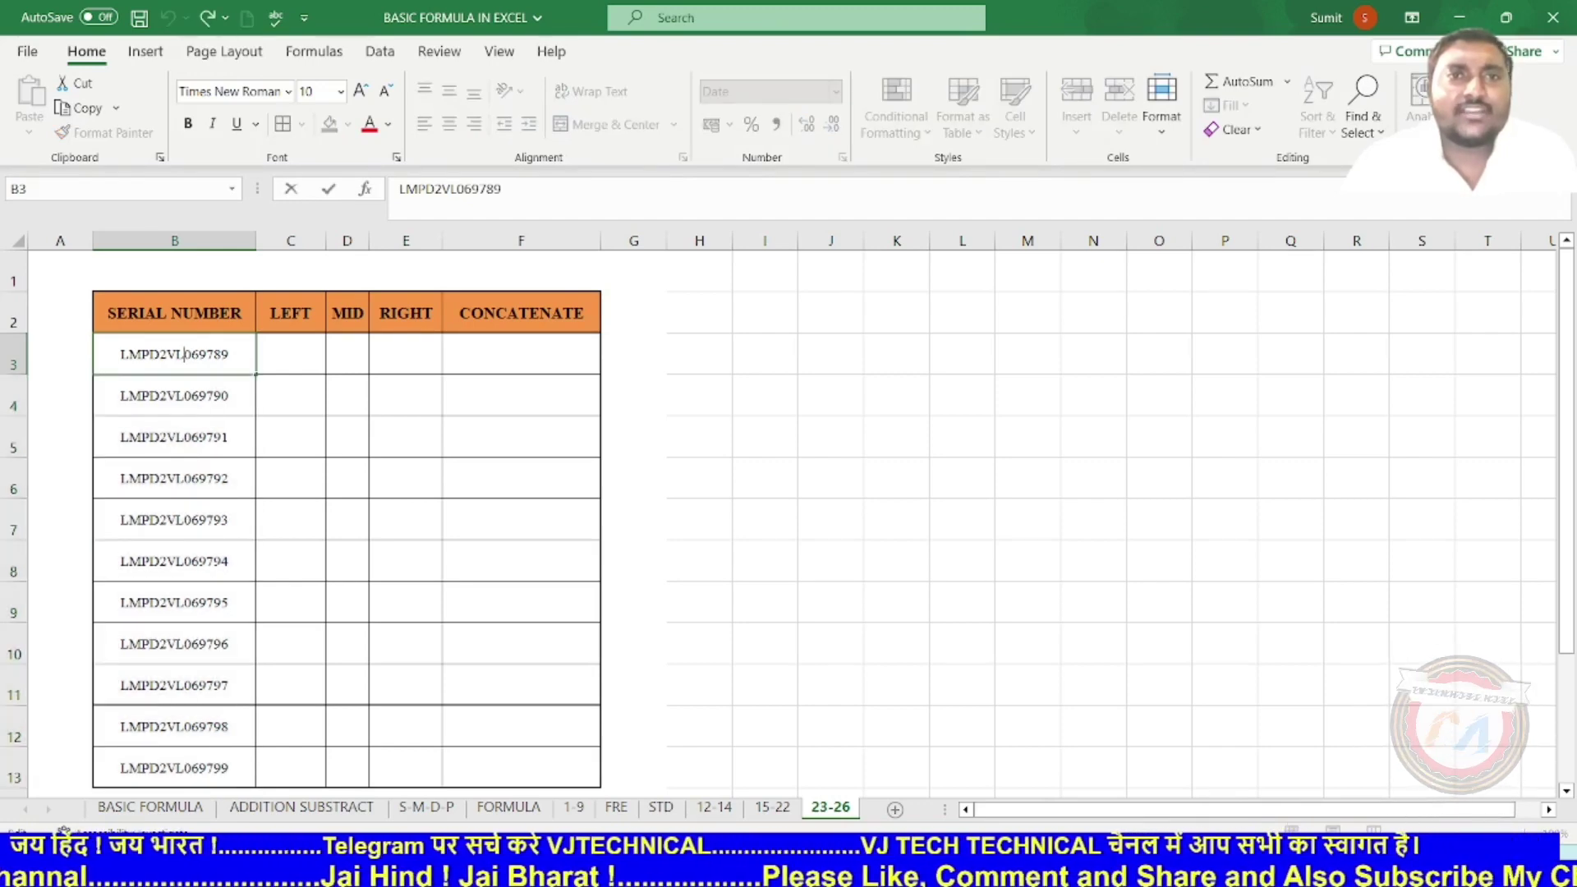
left_click_drag(184, 355, 236, 355)
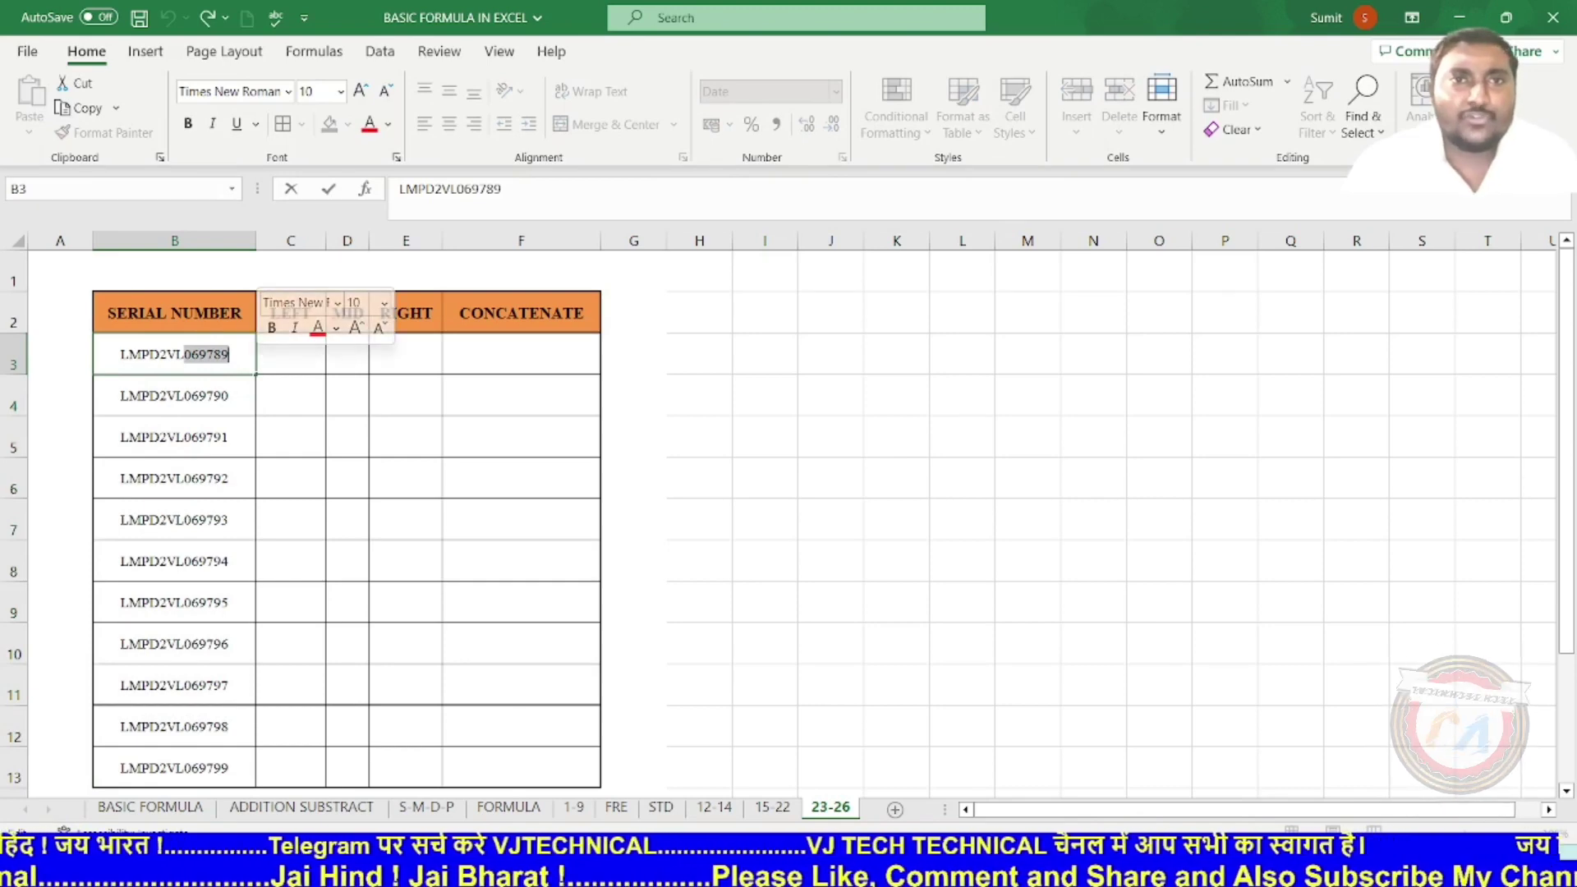
left_click(291, 478)
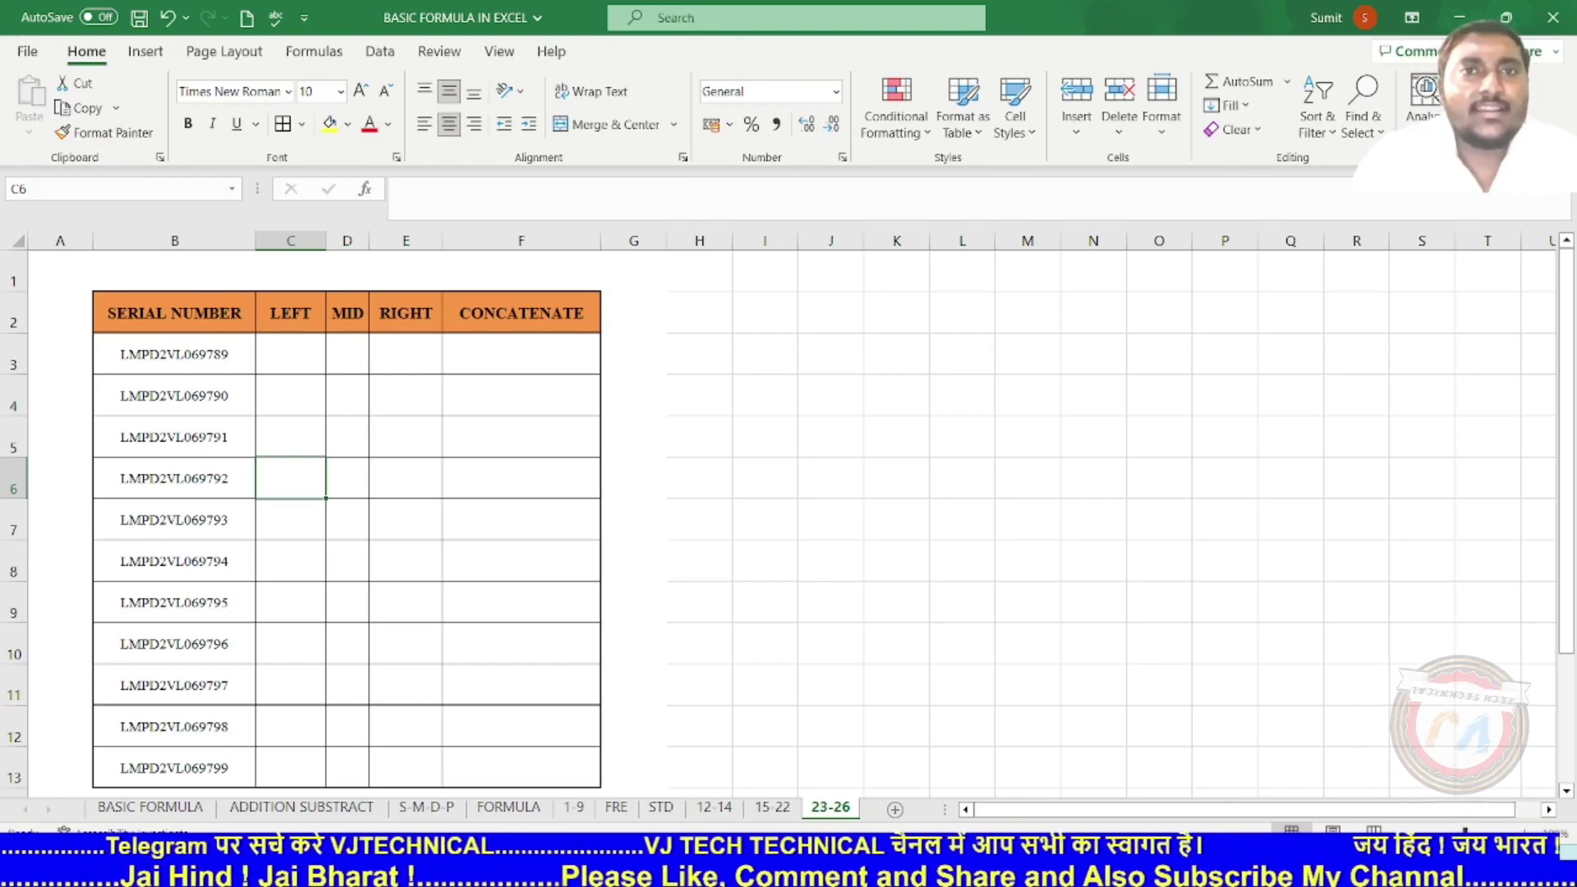
- Start a LEFT formula in C3 under the LEFT heading with B3 as its text argument
left_click(290, 354)
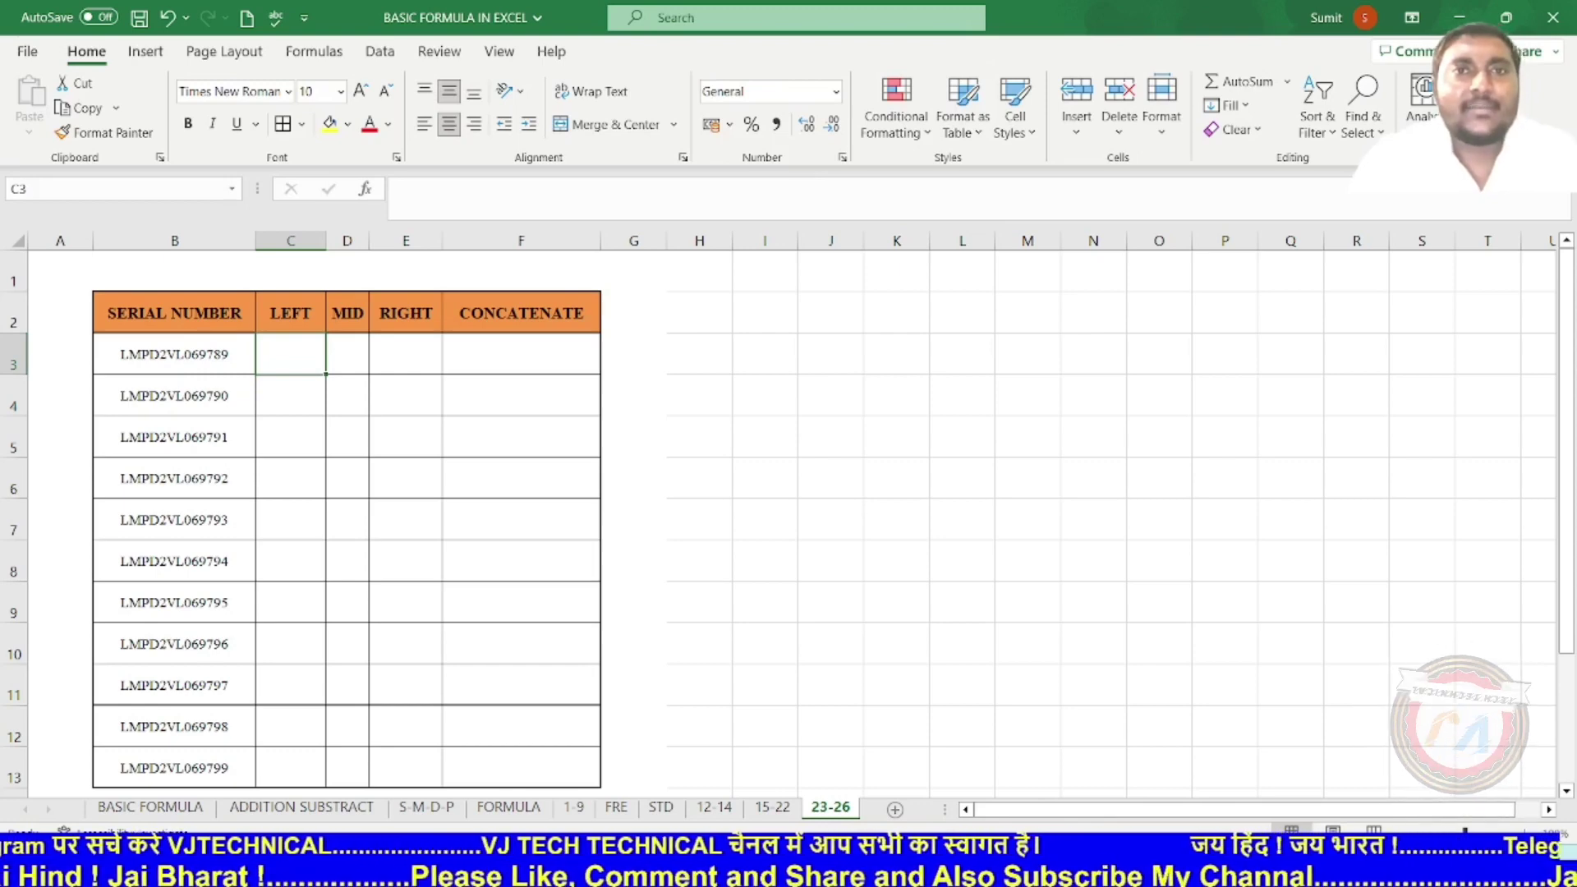
left_click(291, 313)
left_click(291, 354)
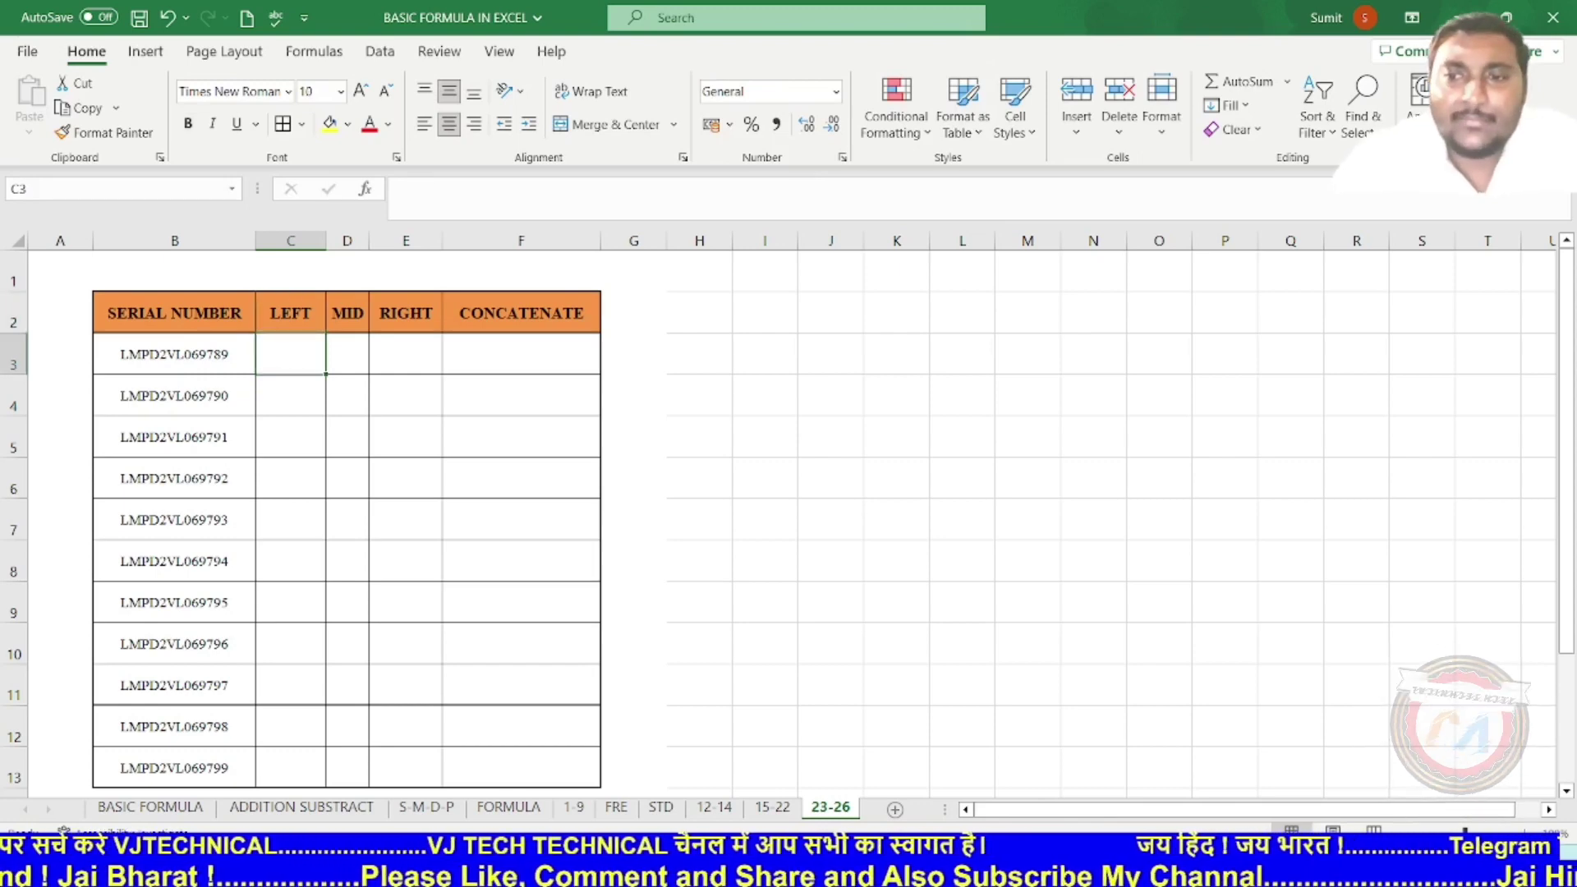
type("=l")
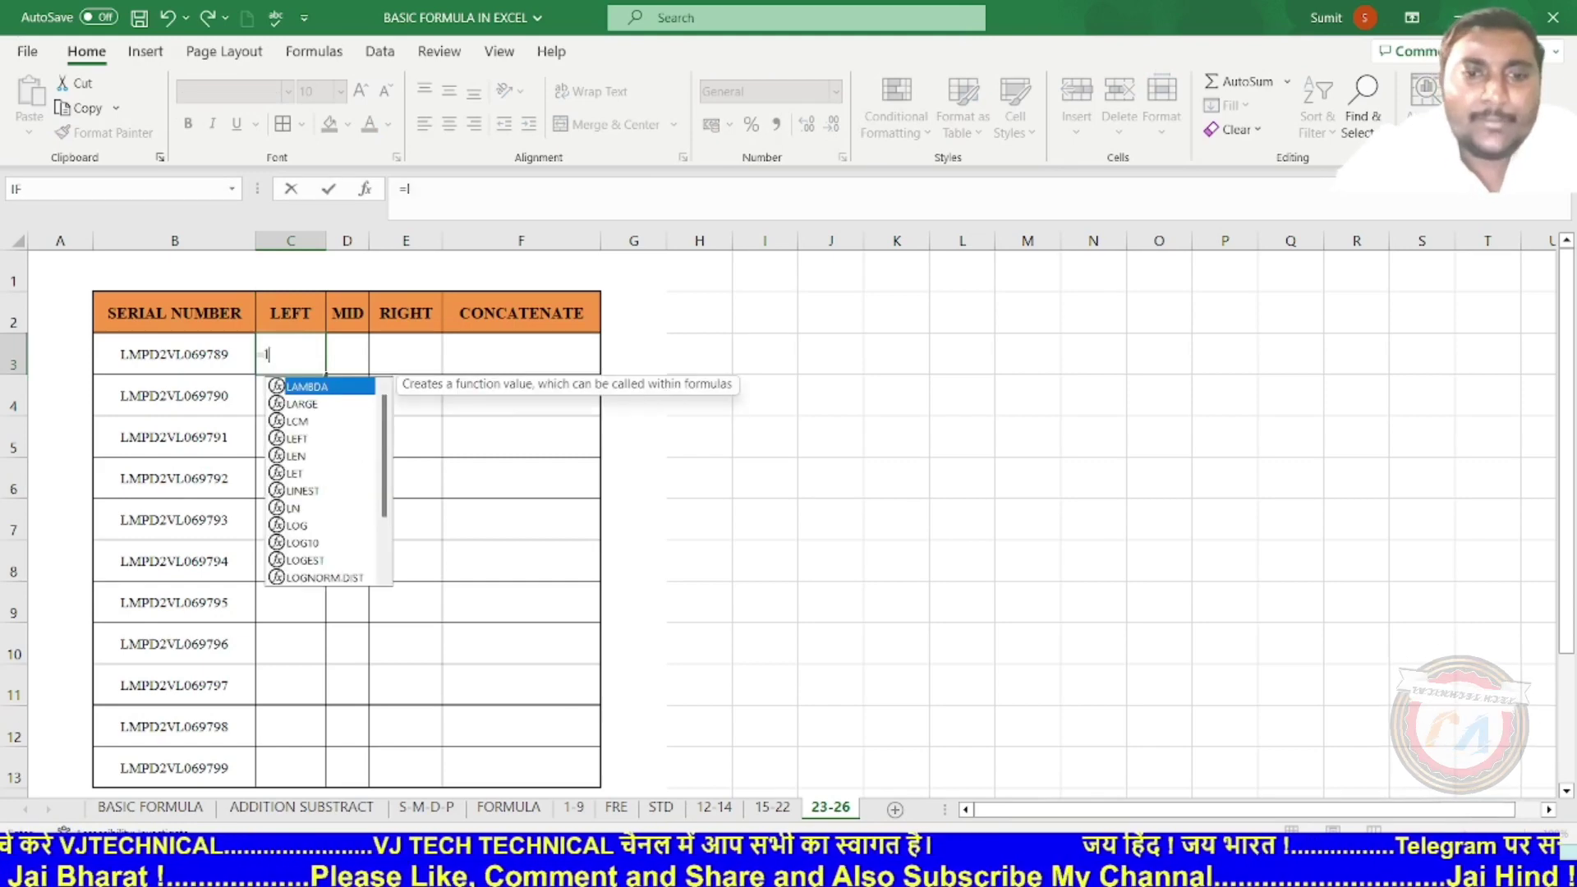
type("eft")
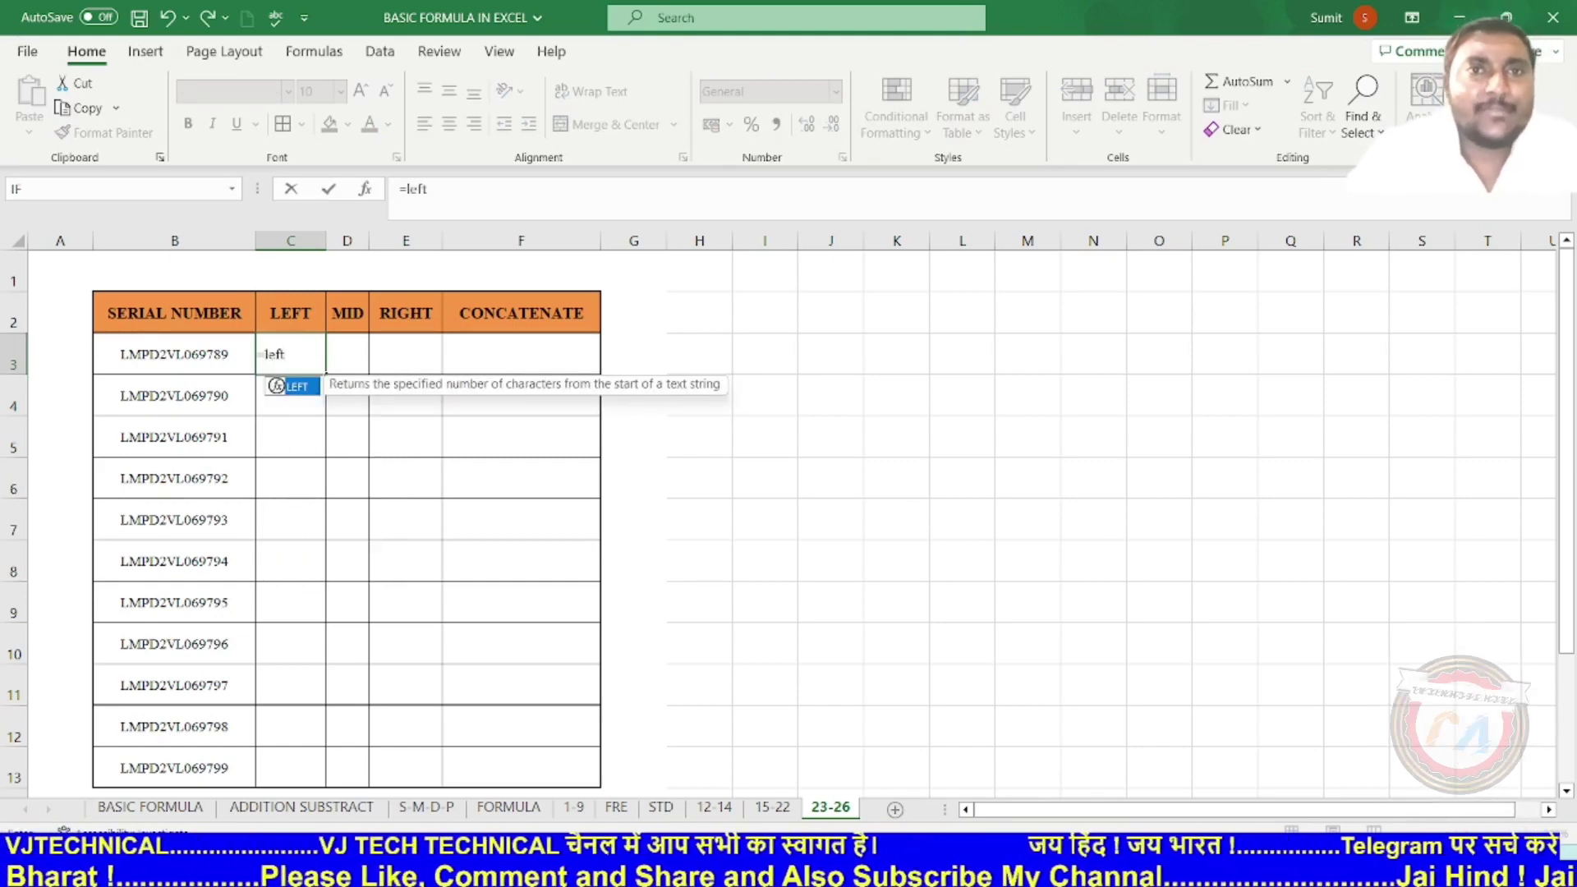
key("Tab")
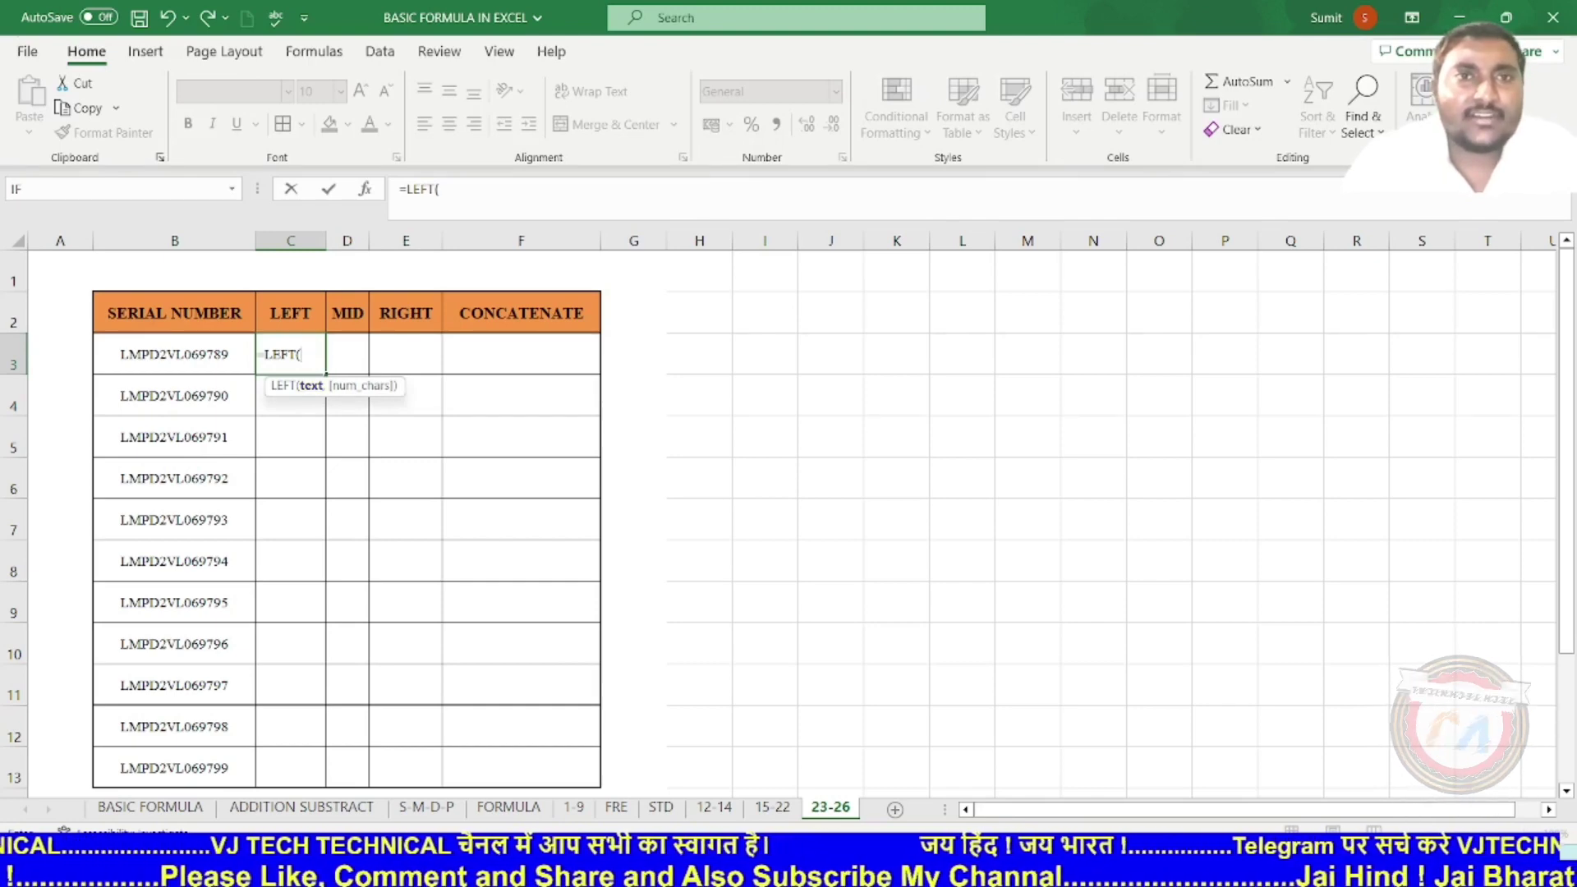
key("Left")
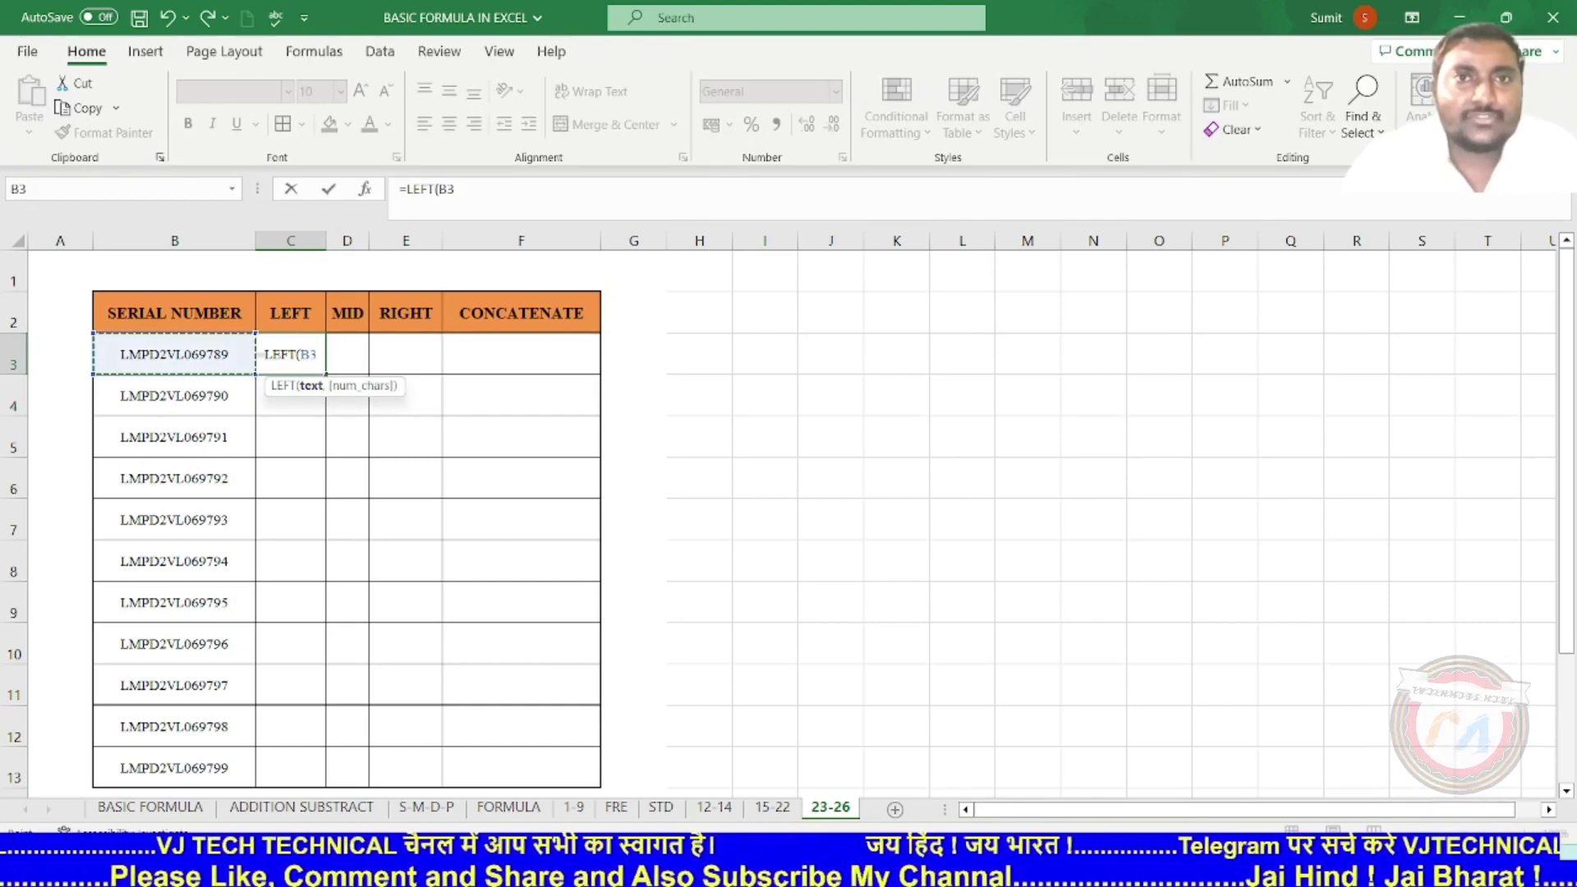